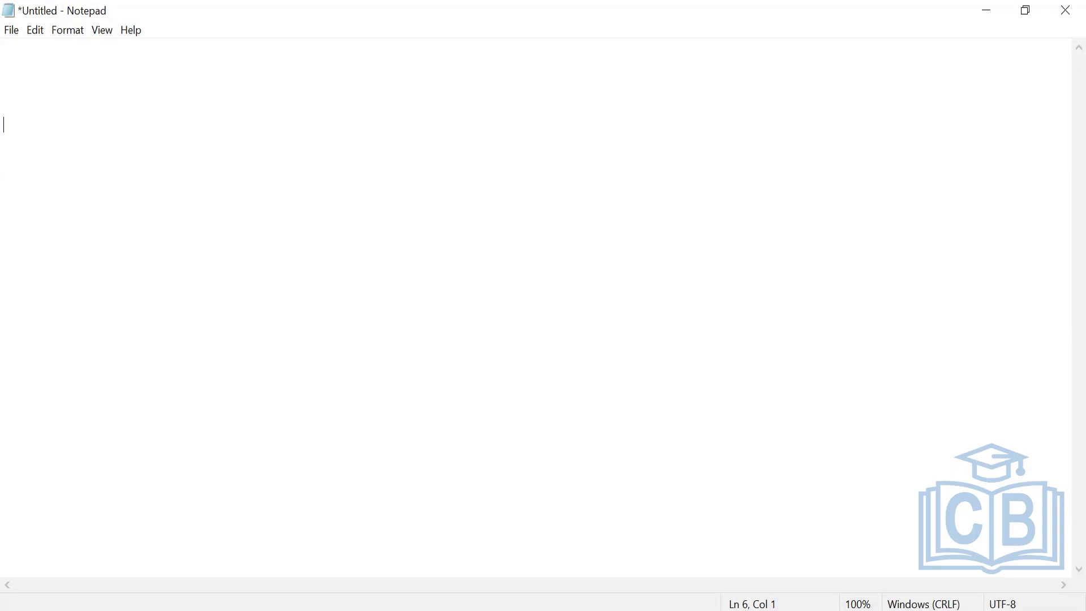
Write the heading "3 courses" in the note and leave a blank line beneath it.
key("Return")
type("# course")
key("BackSpace")
key("BackSpace")
key("BackSpace")
key("BackSpace")
key("BackSpace")
key("BackSpace")
key("BackSpace")
key("BackSpace")
type("3 courses")
key("Return")
key("Return")
Begin the first list item with the text "1 - with enrollment - without approval".
type("1 - with")
key("BackSpace")
key("BackSpace")
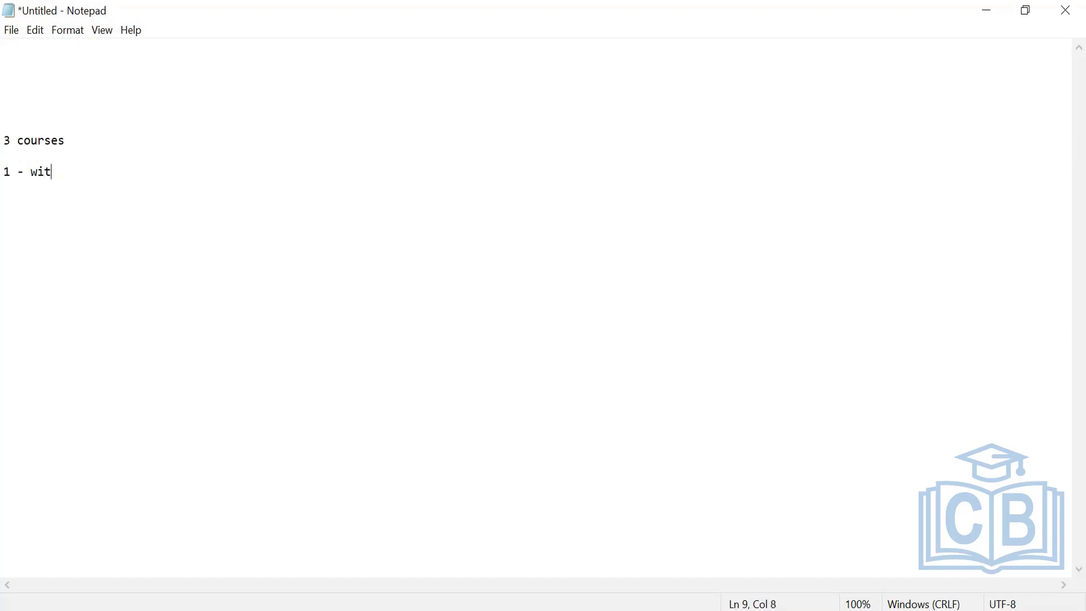
type("hou")
key("BackSpace")
key("BackSpace")
type("enrollment ")
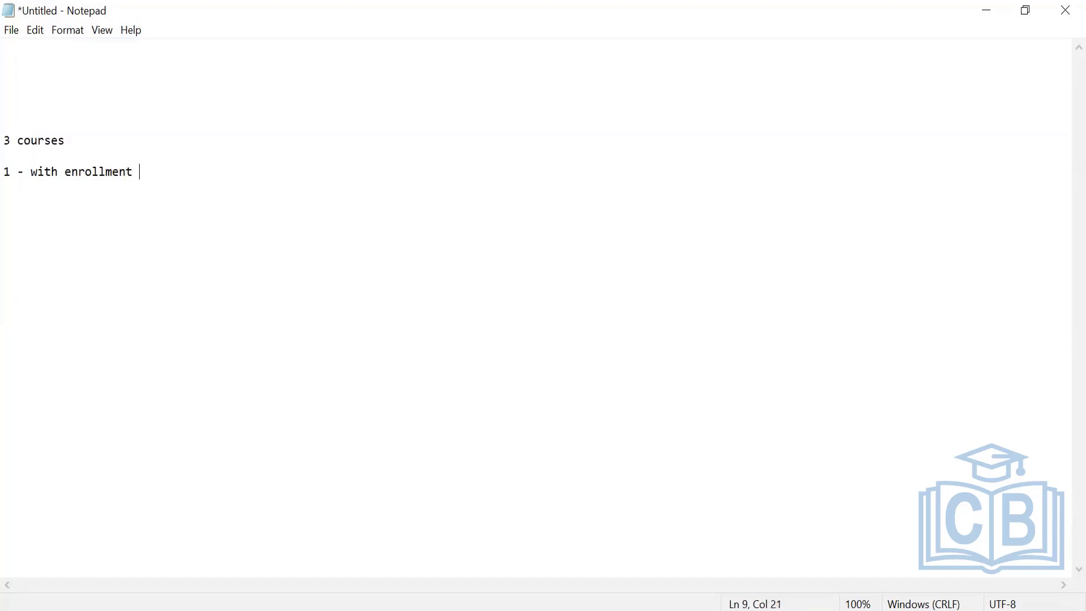
type("- without approba")
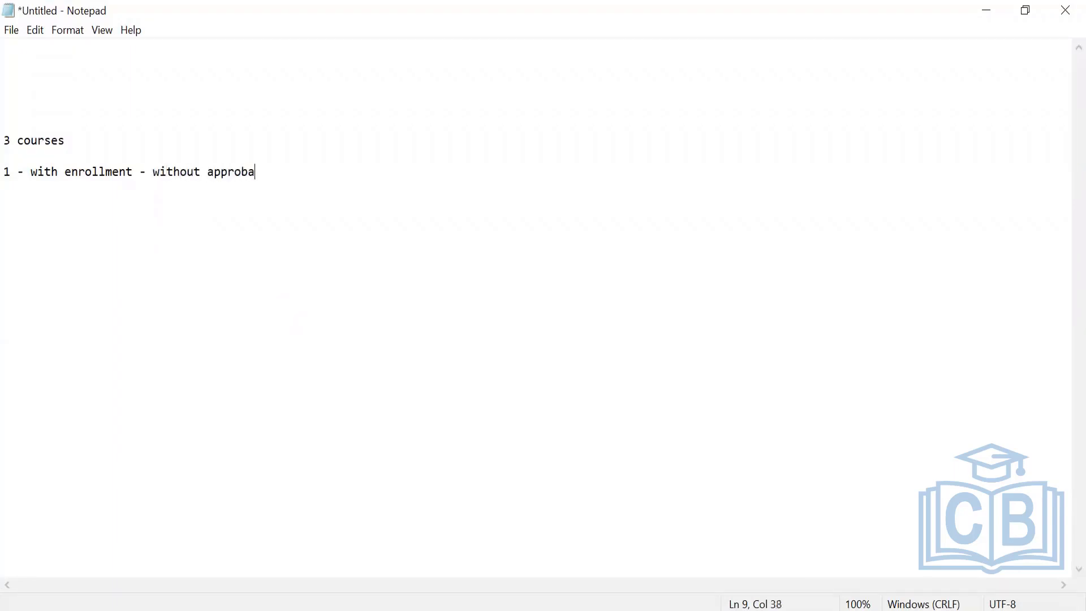
key("BackSpace")
Extend the first item with "- employee tries to enroll".
key("BackSpace")
type("val - emplot")
key("BackSpace")
type("yess")
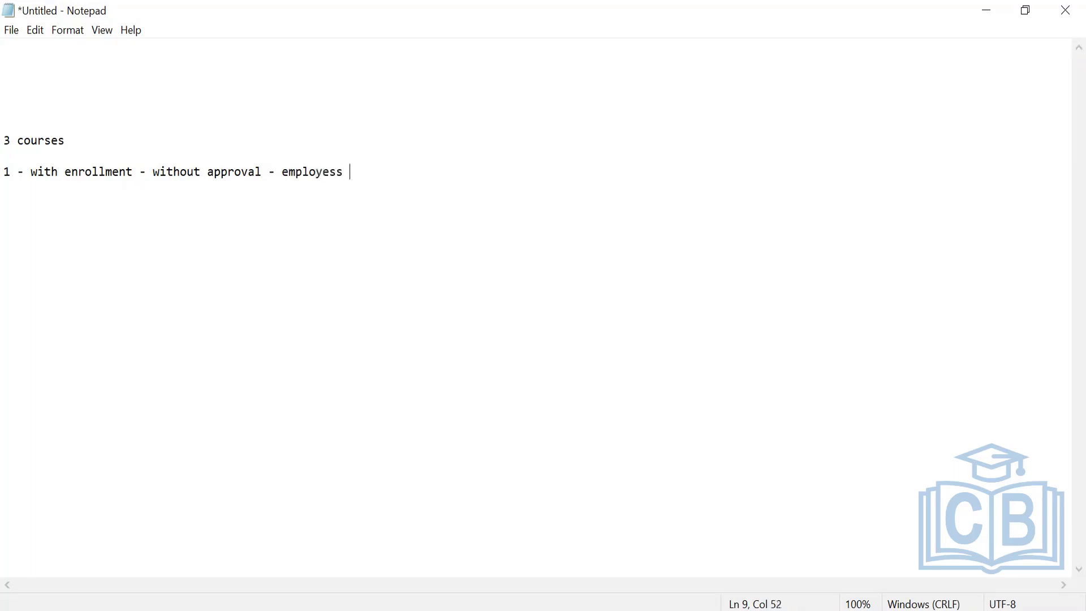
key("BackSpace")
key("BackSpace")
key("BackSpace")
type("e tries to enroll")
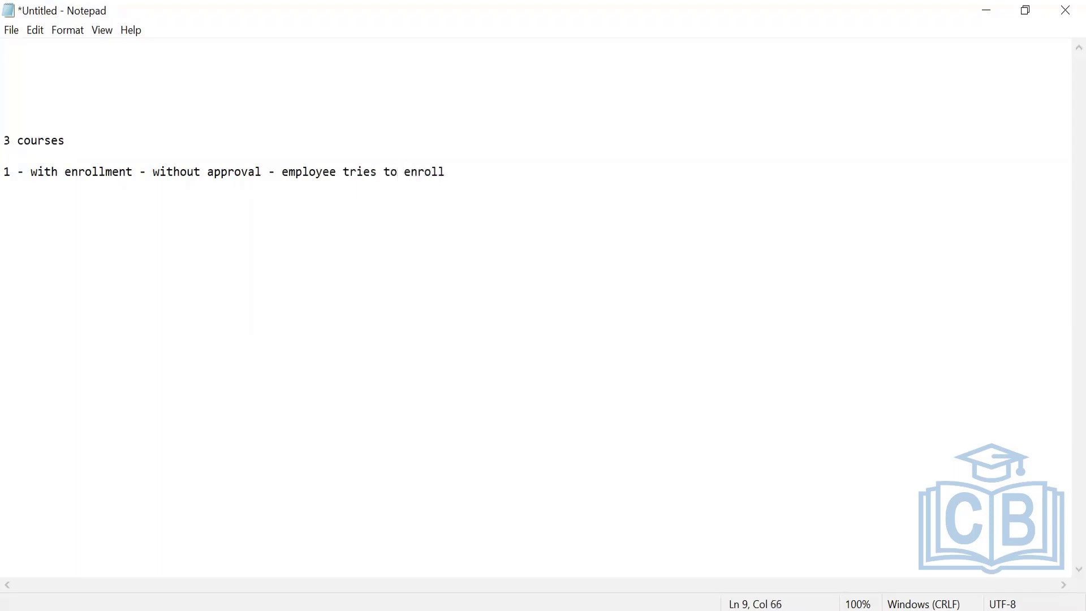
type(" --- there should ")
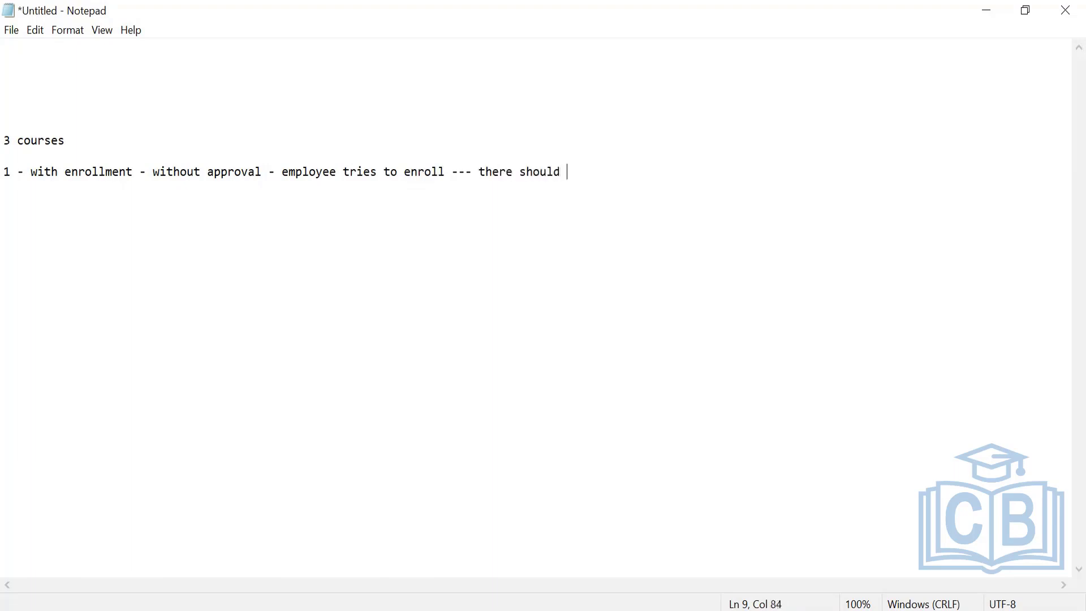
type("not be any approval ")
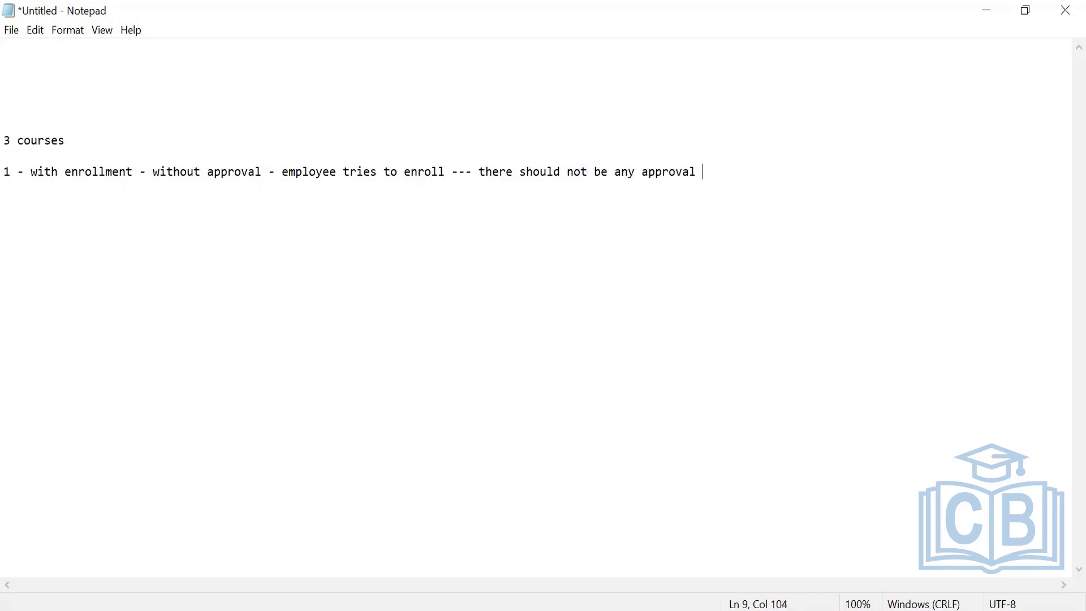
type("step")
Complete the first item with "--- there should not be any approval step" and start a new line.
key("Return")
Begin the second item with the text "2. With enrollment - with approval".
type("2. With ")
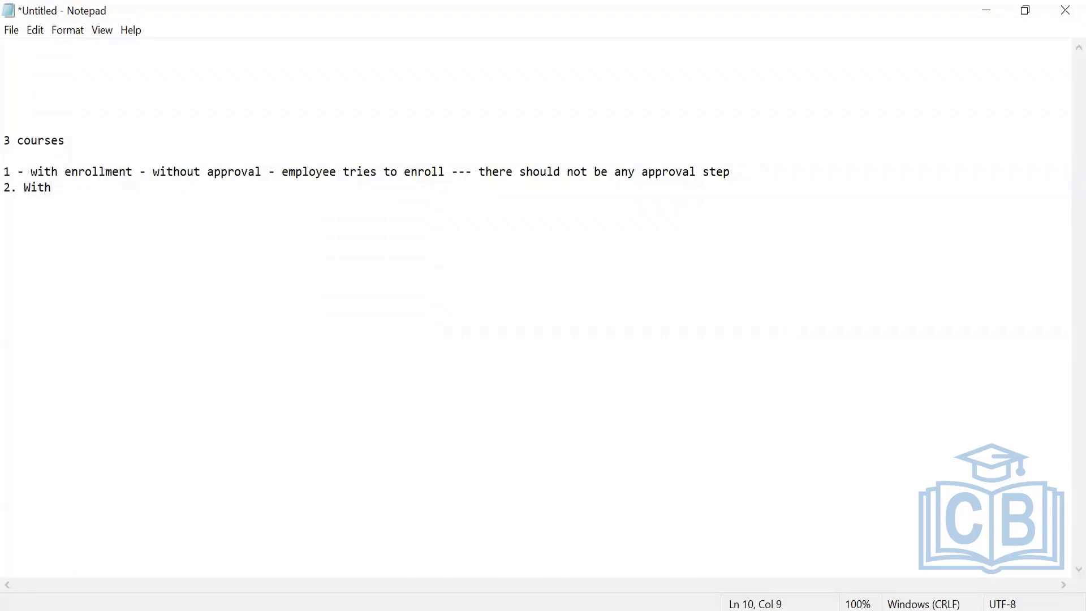
type("enrollment - wi")
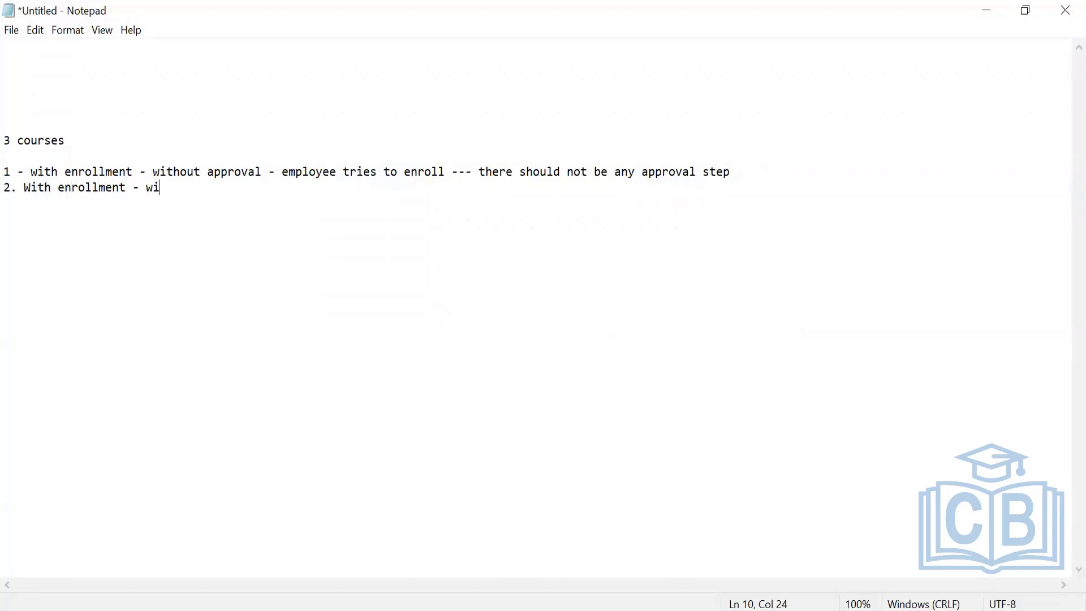
type("th approval - e")
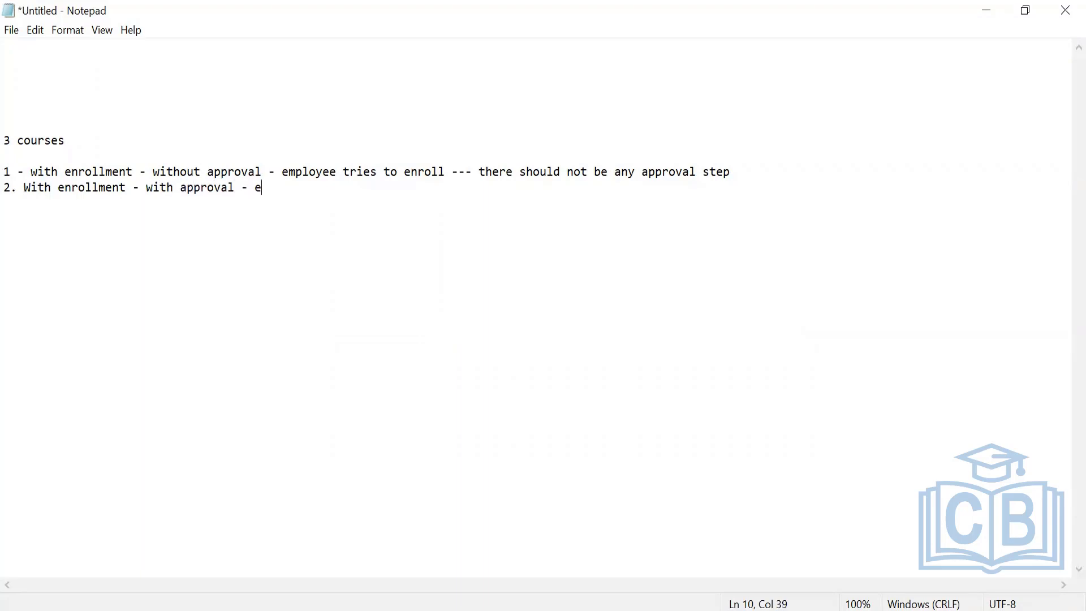
type("mployee tries to enroll ")
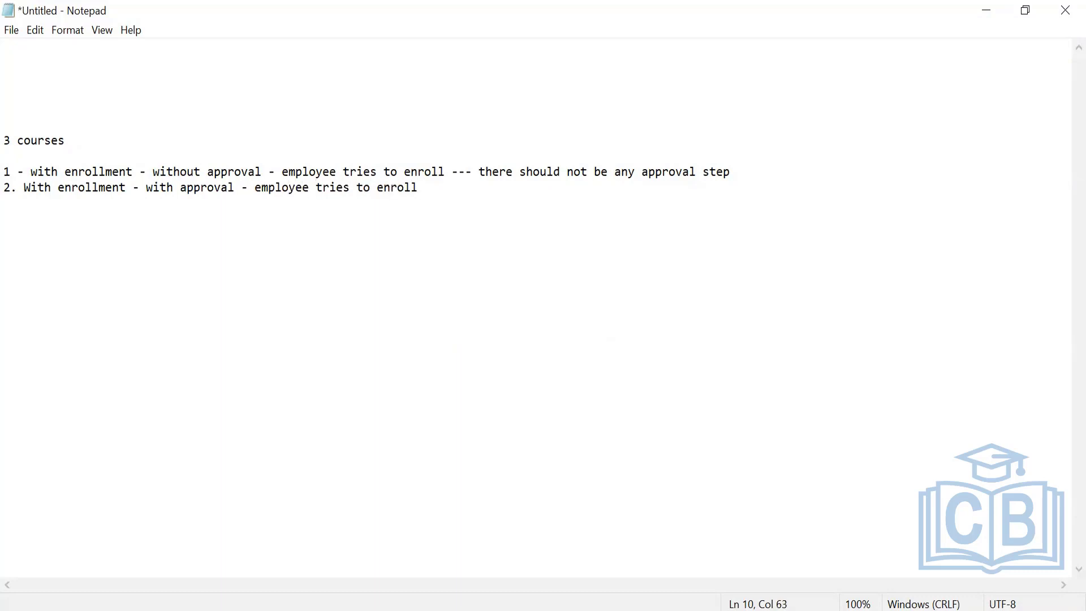
type("- there should be approval ")
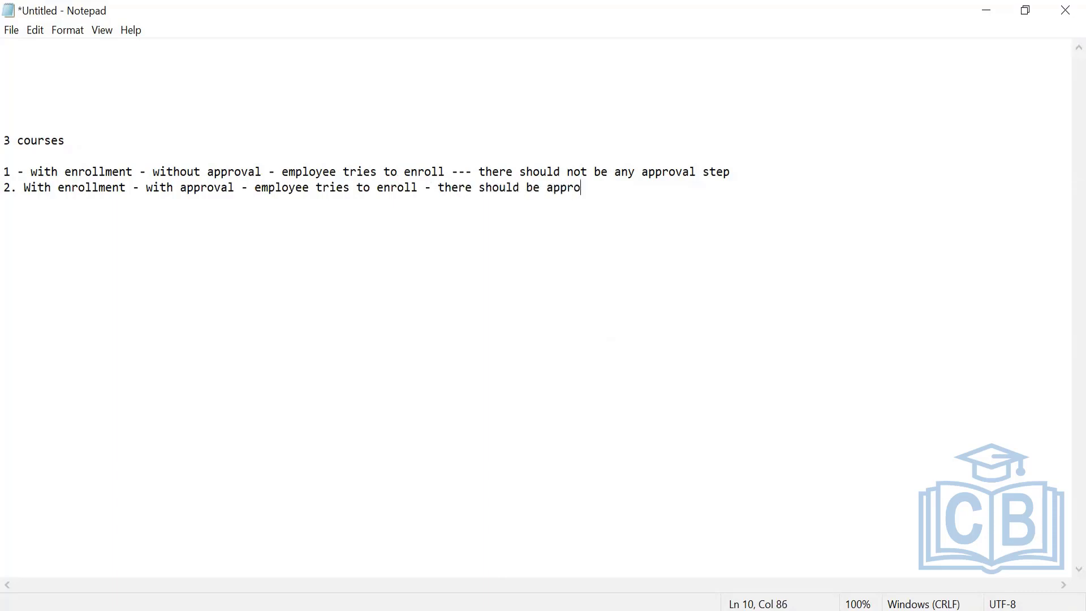
type("to manager")
Complete the second item with "- employee tries to enroll - there should be approval to manager" and start a new line.
key("Return")
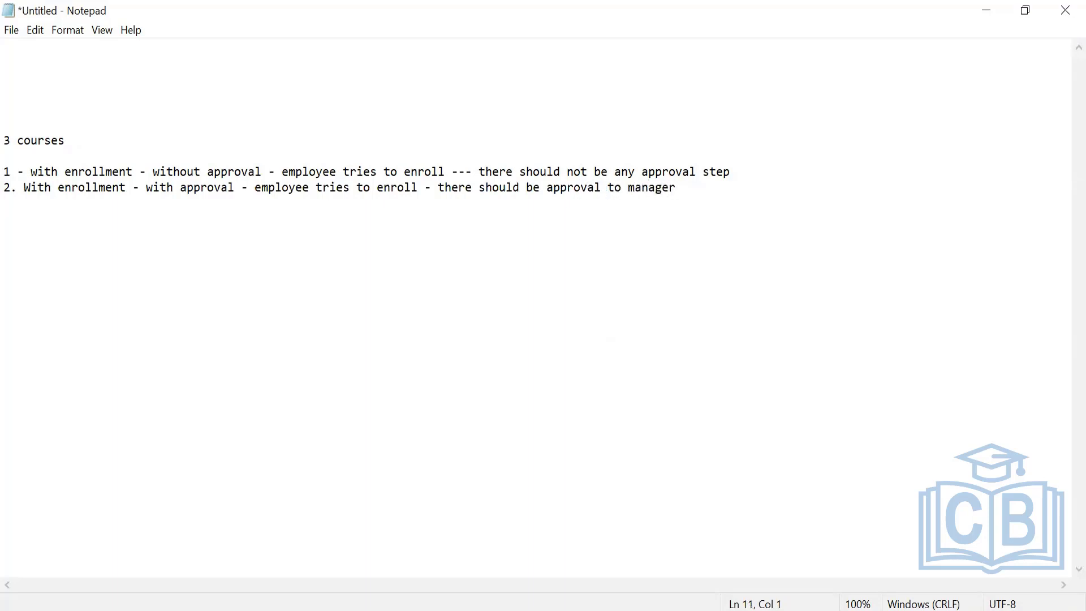
Begin the third item with the text "3. with enrollment - with conditional approval".
type("3. with enrollment - ")
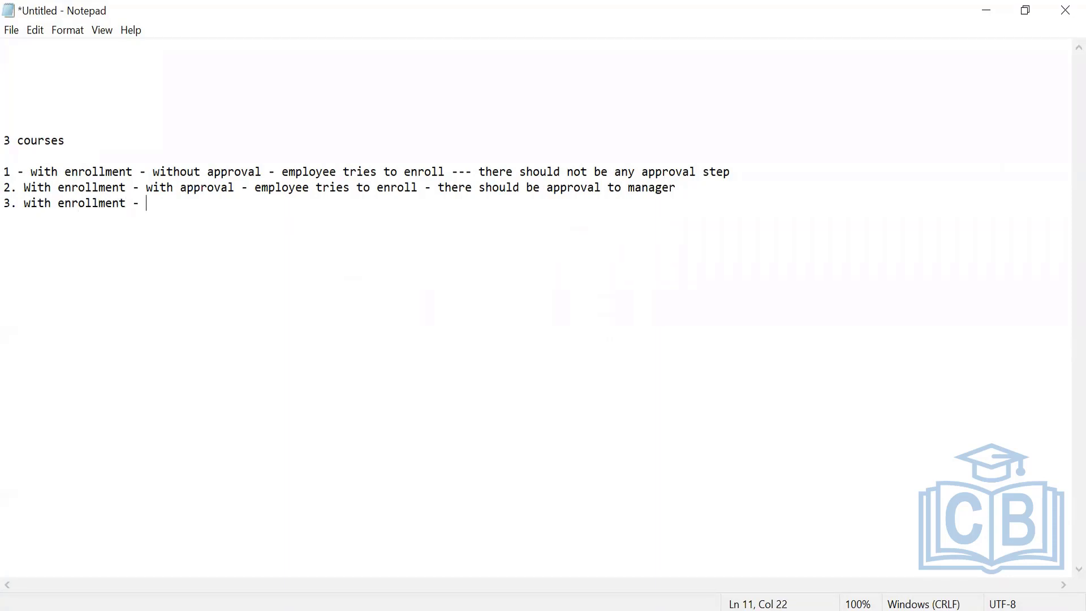
type("with conditional a")
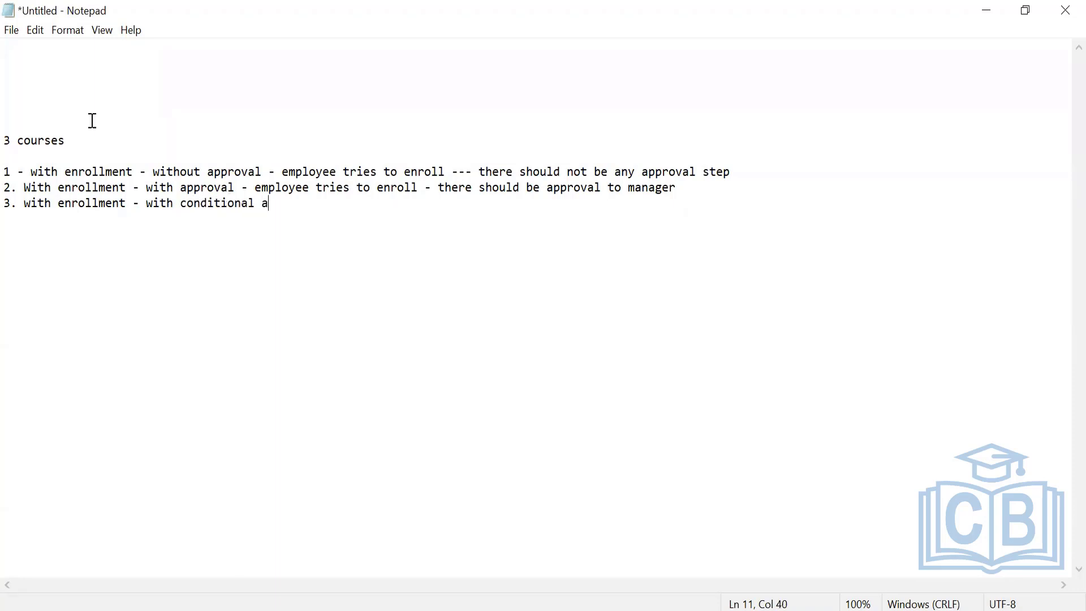
type("pproval - courses")
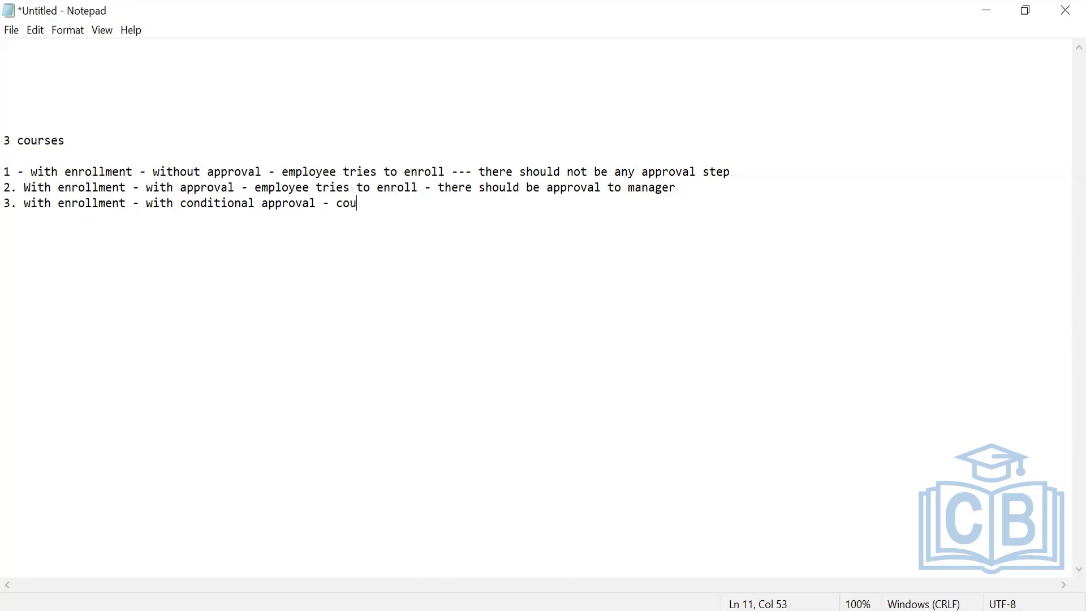
Extend the third item with "- course is cost associated".
key("BackSpace")
key("BackSpace")
type("is attached")
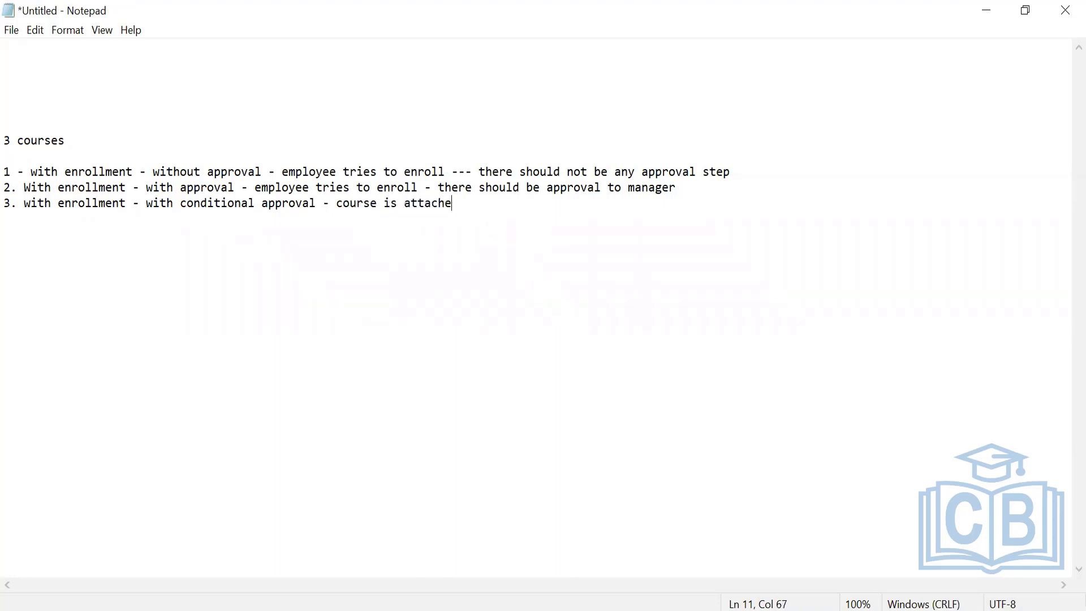
key("BackSpace")
key("BackSpace")
key("BackSpace")
key("BackSpace")
key("BackSpace")
key("BackSpace")
key("BackSpace")
key("BackSpace")
type("cost associated ")
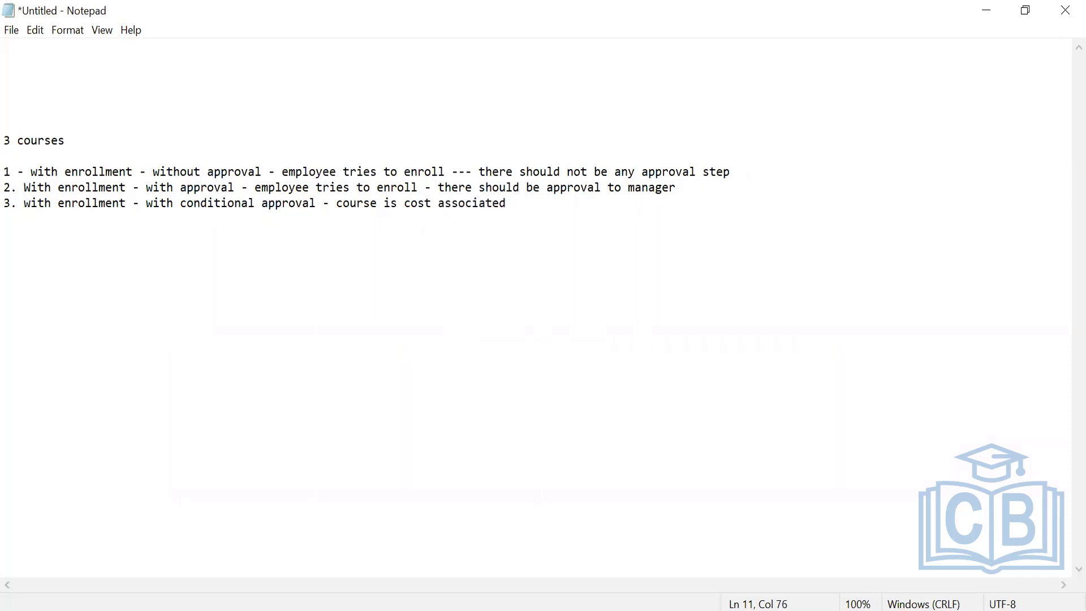
type("- when emm")
Continue the third item with "- when employee tries to enroll".
key("BackSpace")
type("ployee tries")
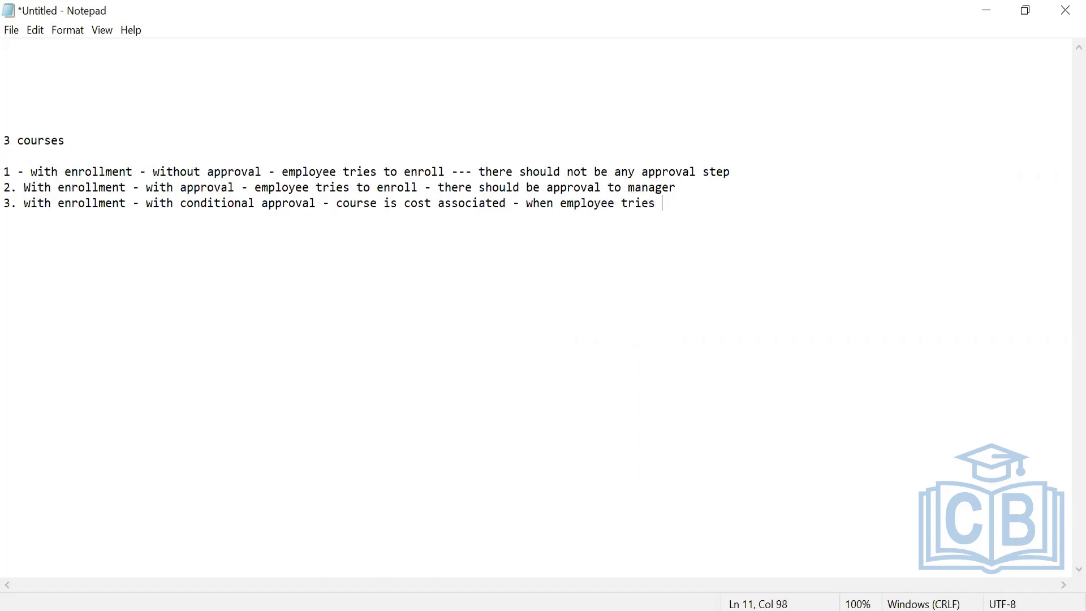
key("BackSpace")
type("to enroll only ")
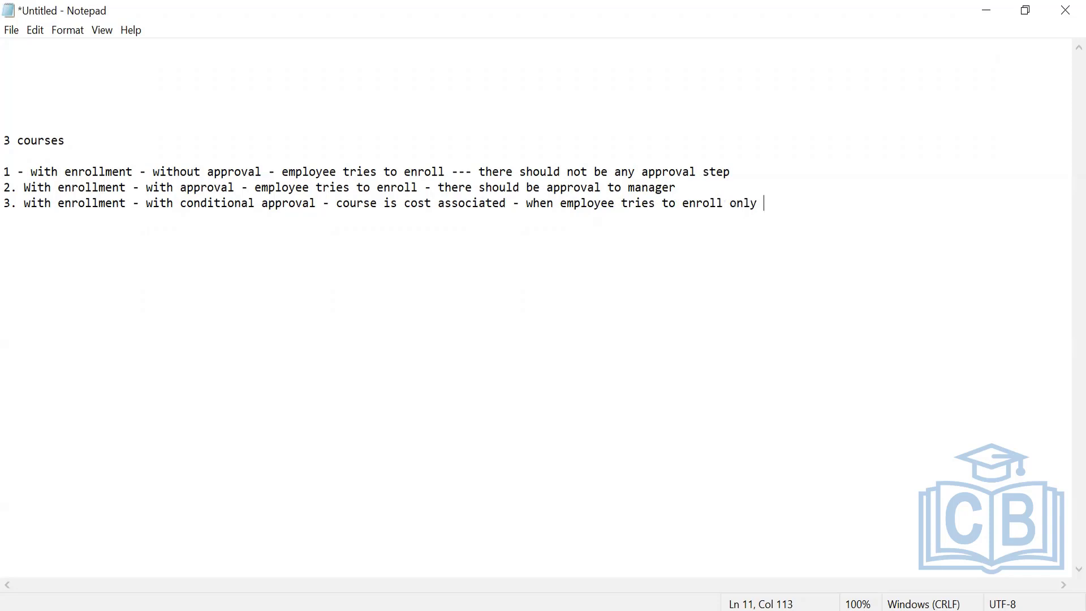
type("cost associated wil")
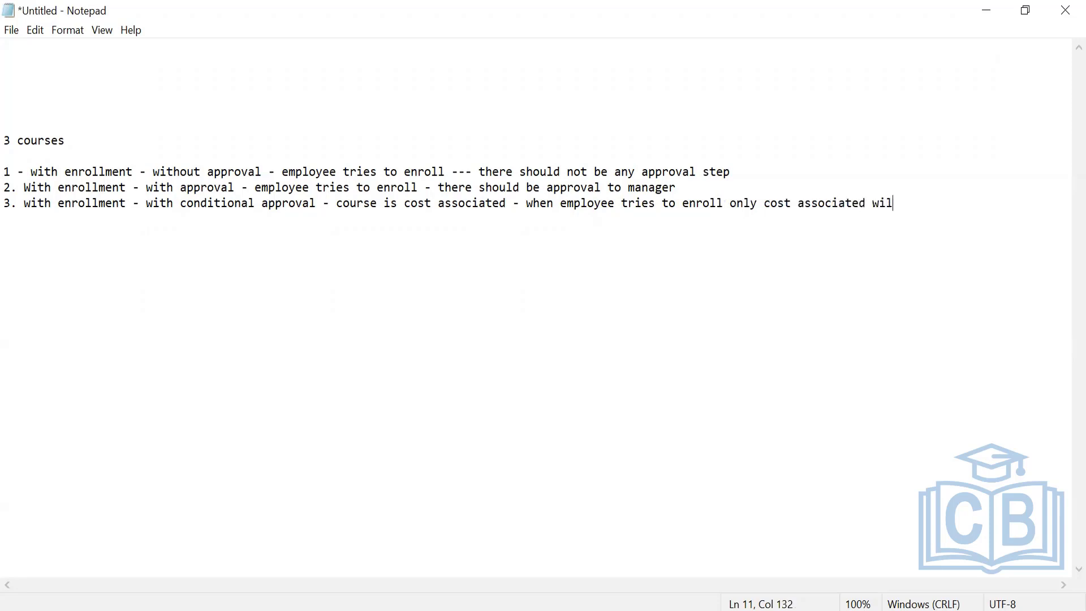
Complete the third item with "only cost associated will go for approval".
type("l go for approval")
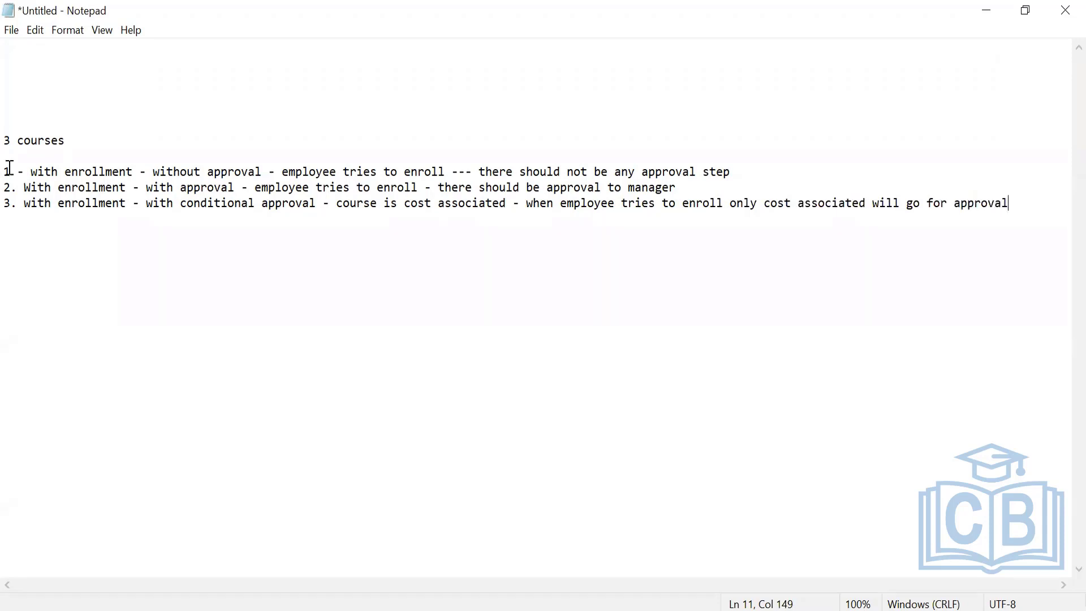
left_click_drag(24, 187, 323, 187)
left_click_drag(753, 195, 1038, 236)
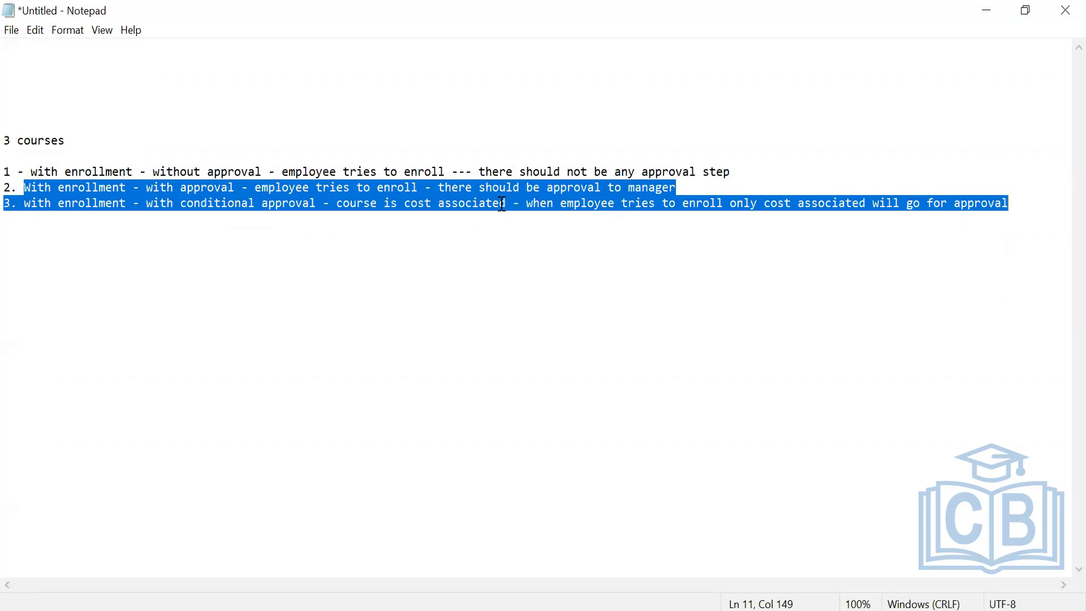
left_click(714, 222)
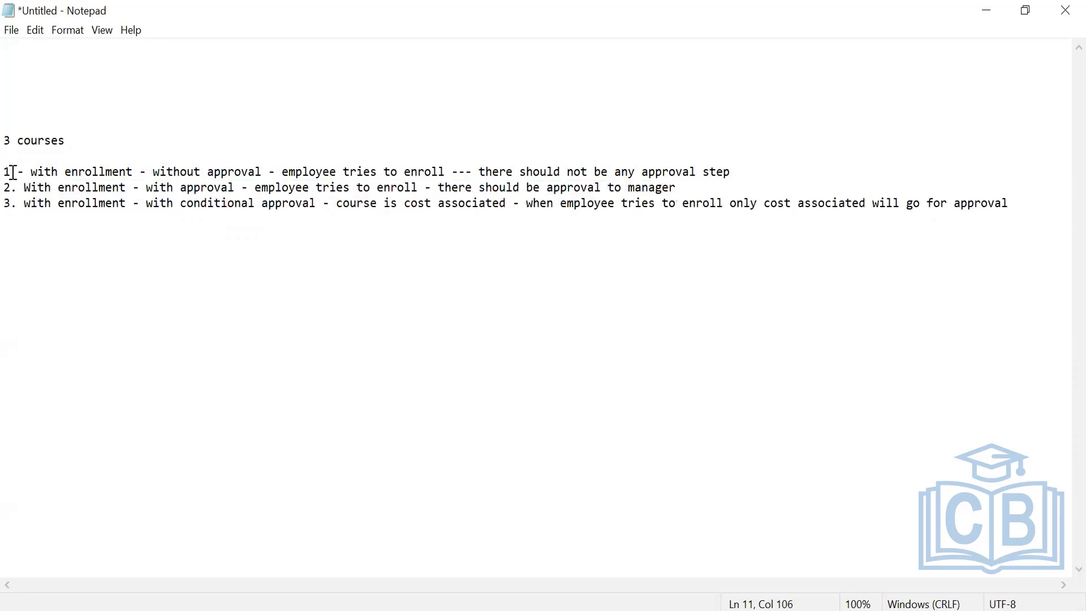
left_click_drag(13, 172, 1068, 214)
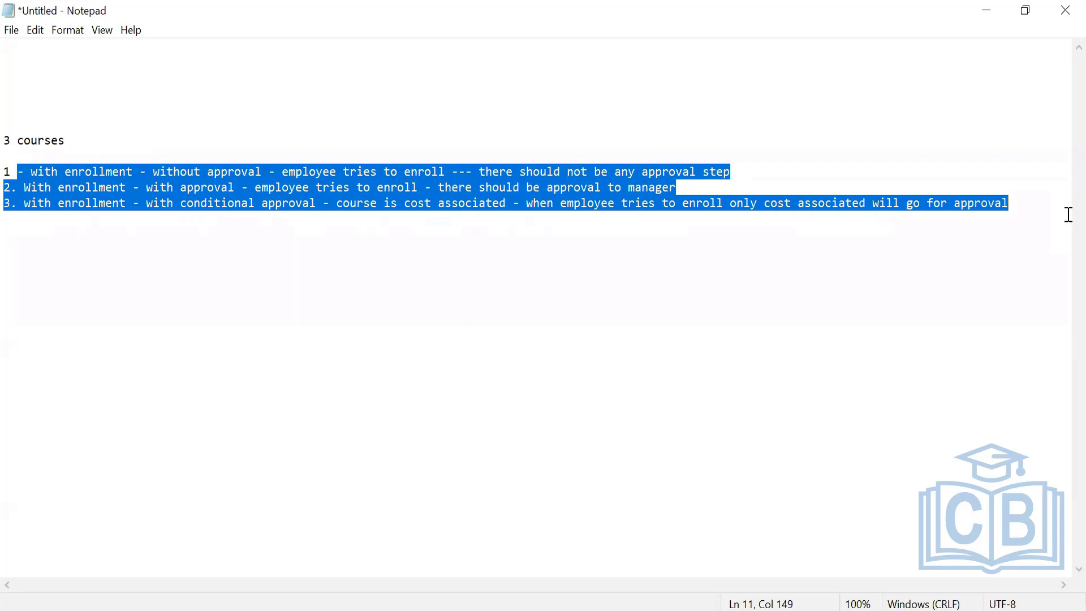
left_click(185, 284)
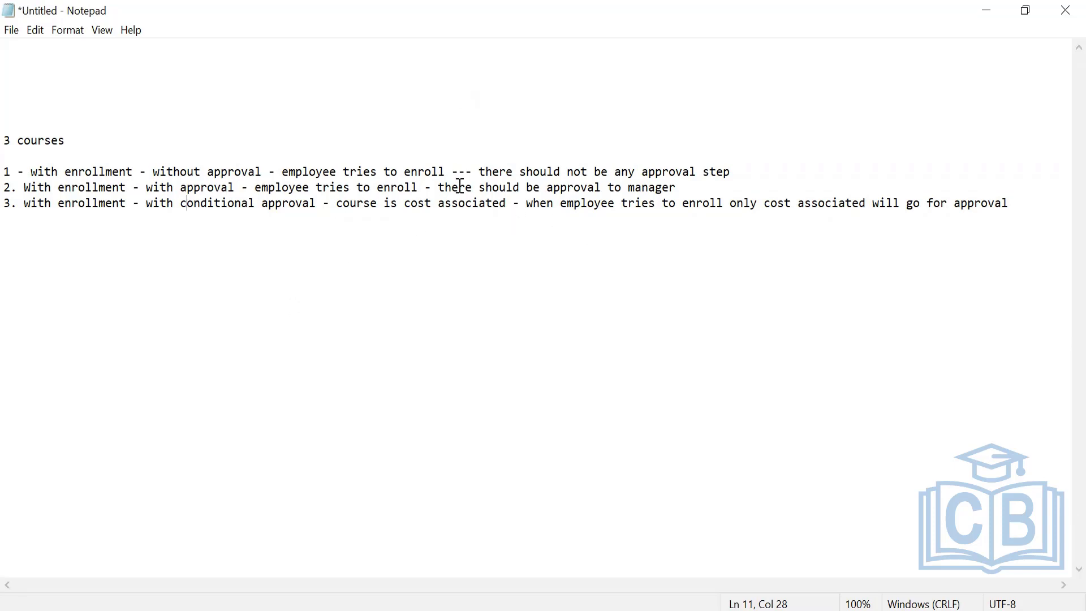
left_click_drag(460, 186, 399, 203)
left_click(392, 397)
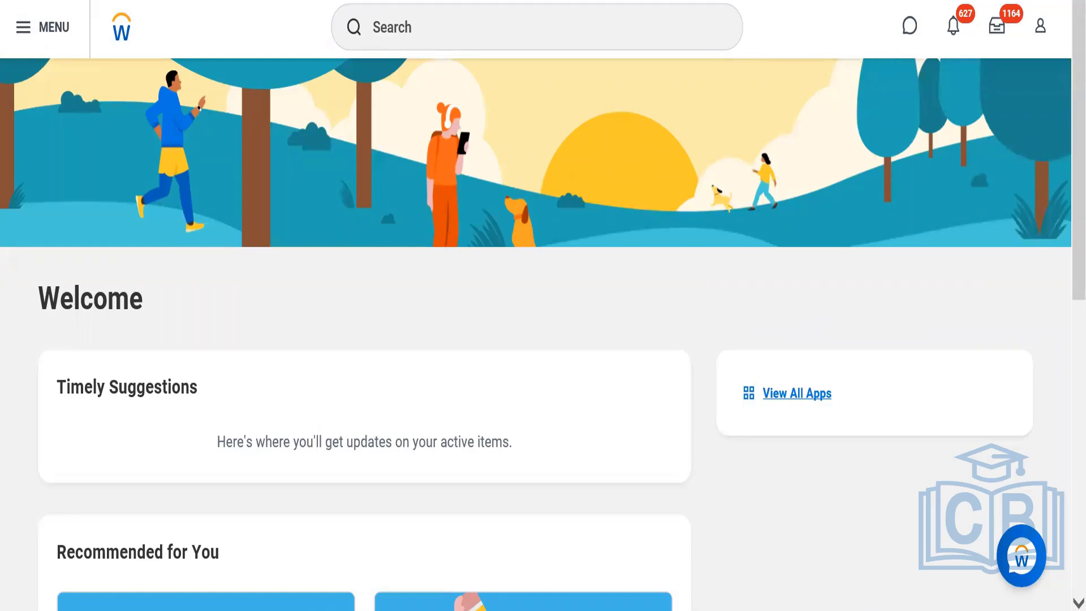
Search Workday for "create course" and open the Create Course task.
left_click(794, 32)
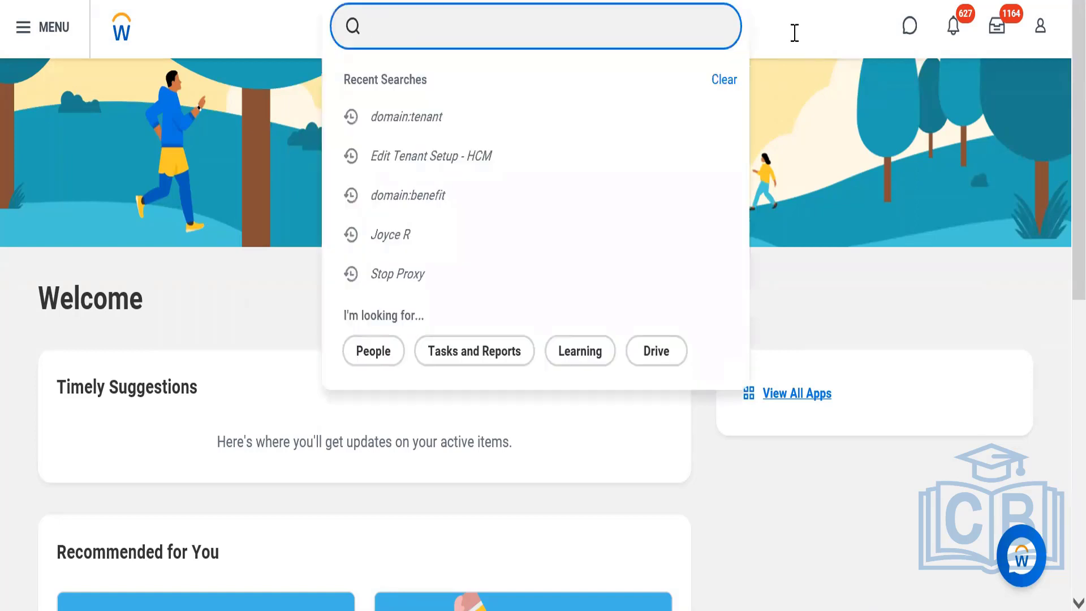
left_click(280, 27)
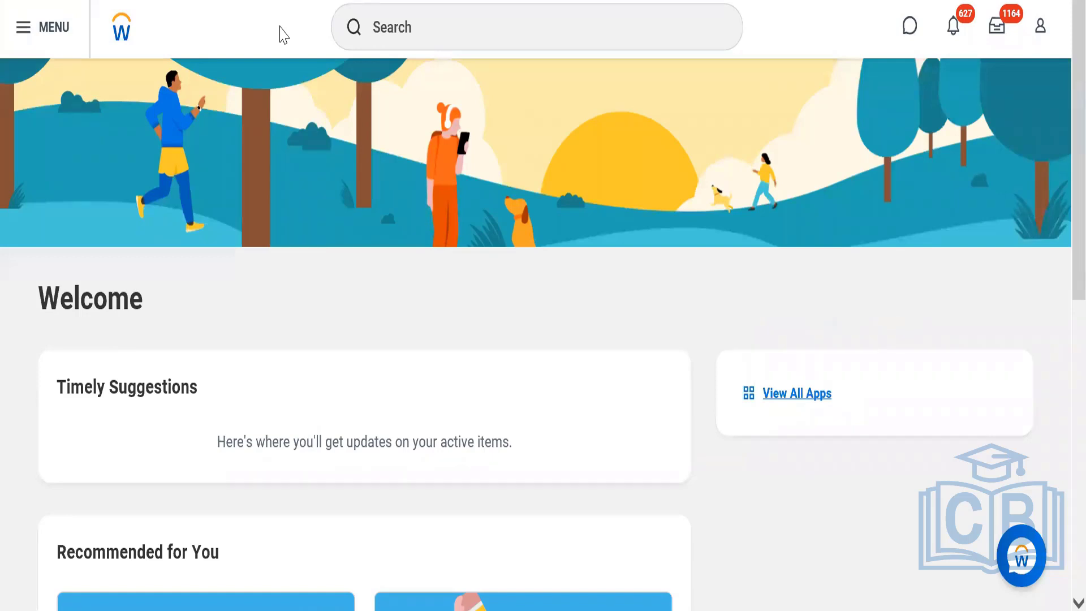
left_click(436, 21)
type("create co")
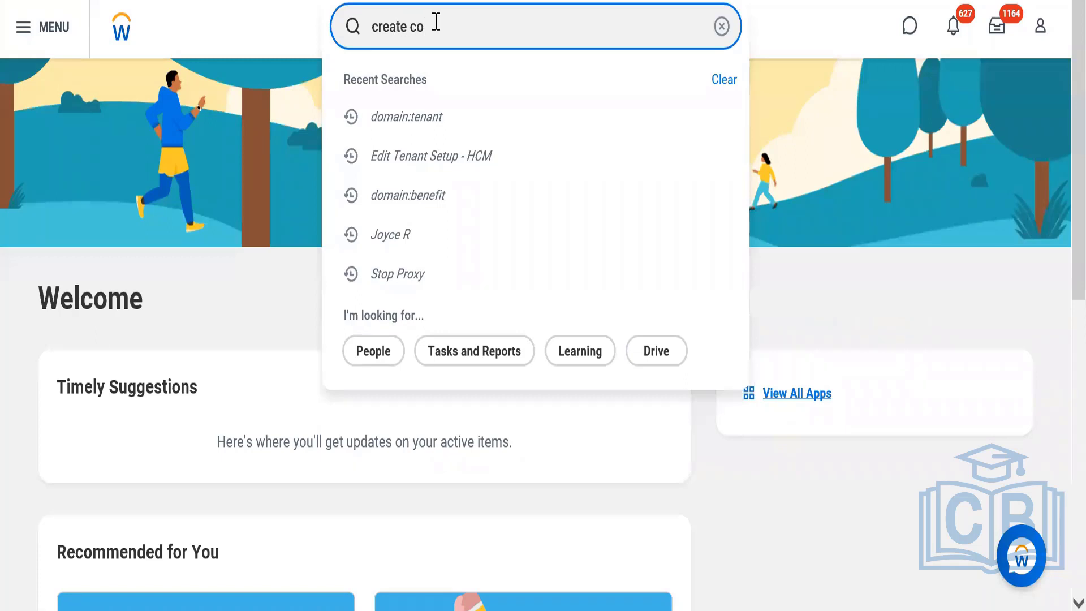
type("urse")
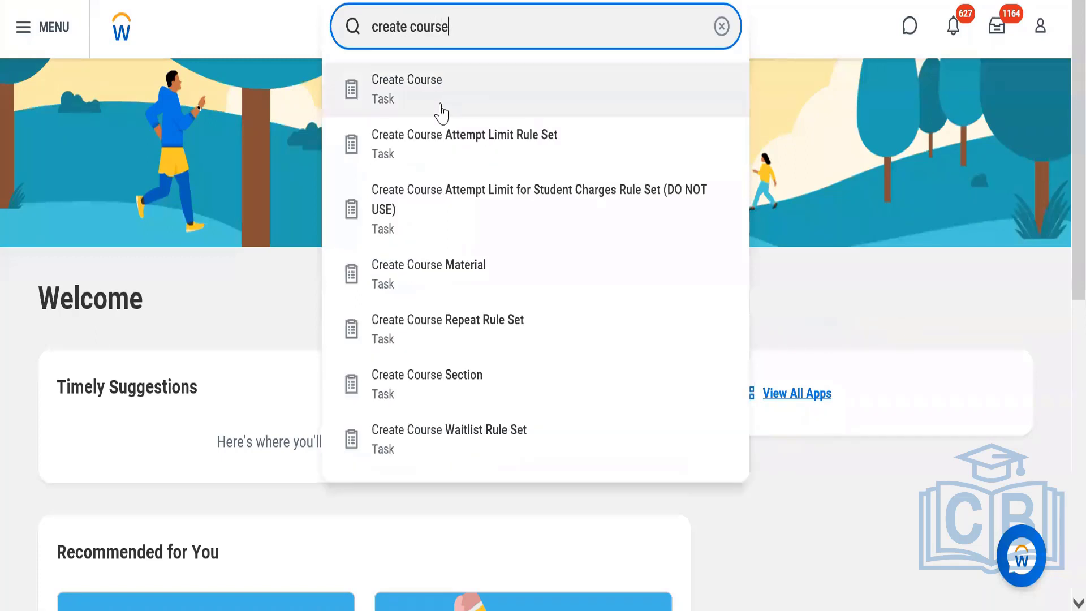
left_click(440, 110)
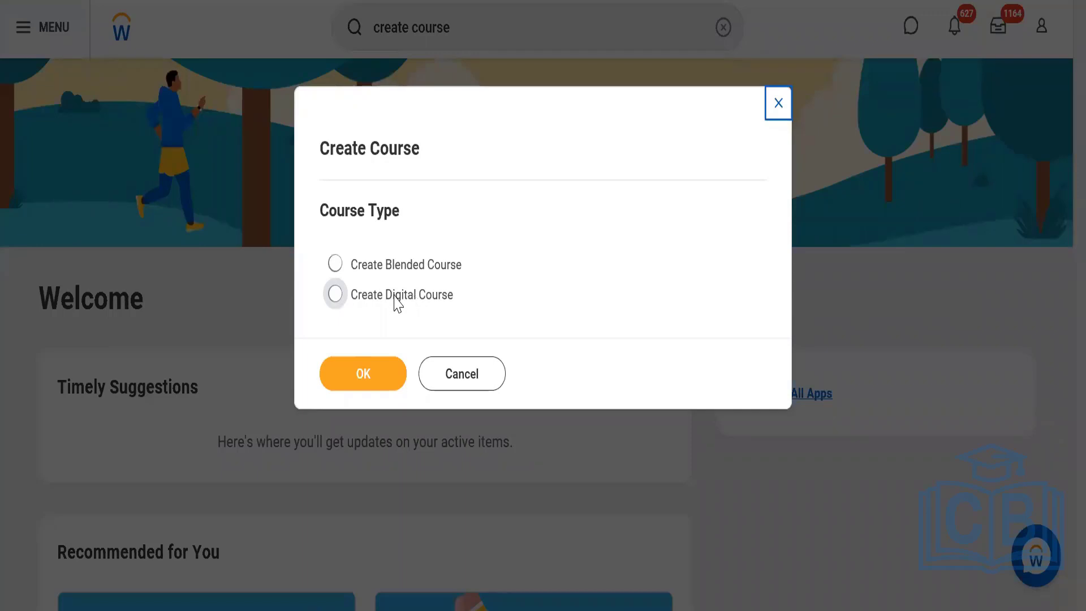
Choose the Create Digital Course type and title the course "Workday Learning - BP Test".
left_click(395, 297)
left_click(360, 382)
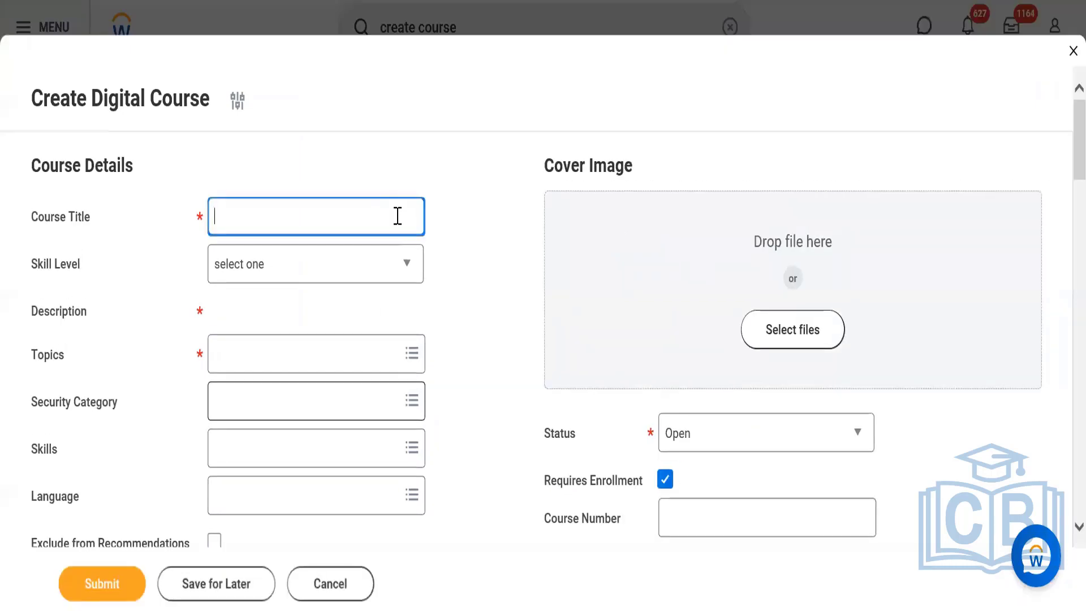
type("Workday")
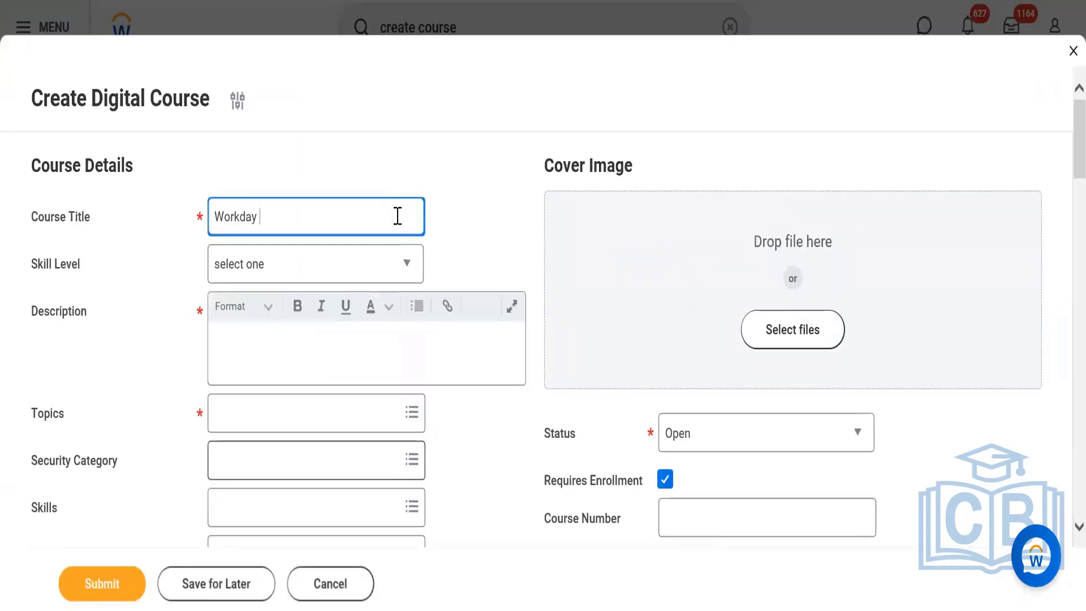
type(" Learning - BP Test")
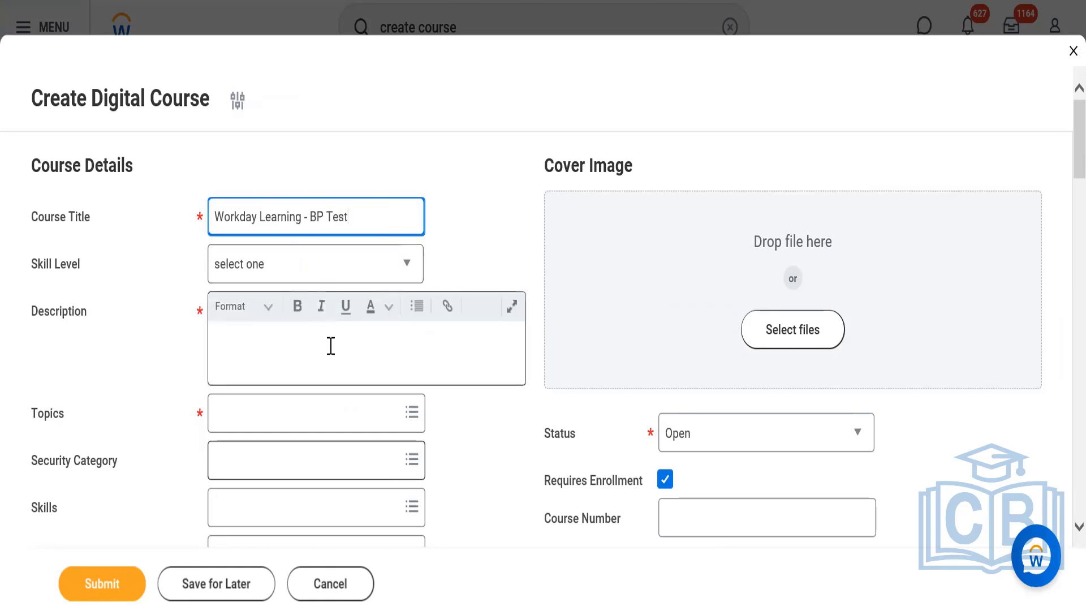
Set the skill level to Intermediate and enter the description "This is course is to test workday learning business process excution".
left_click(267, 260)
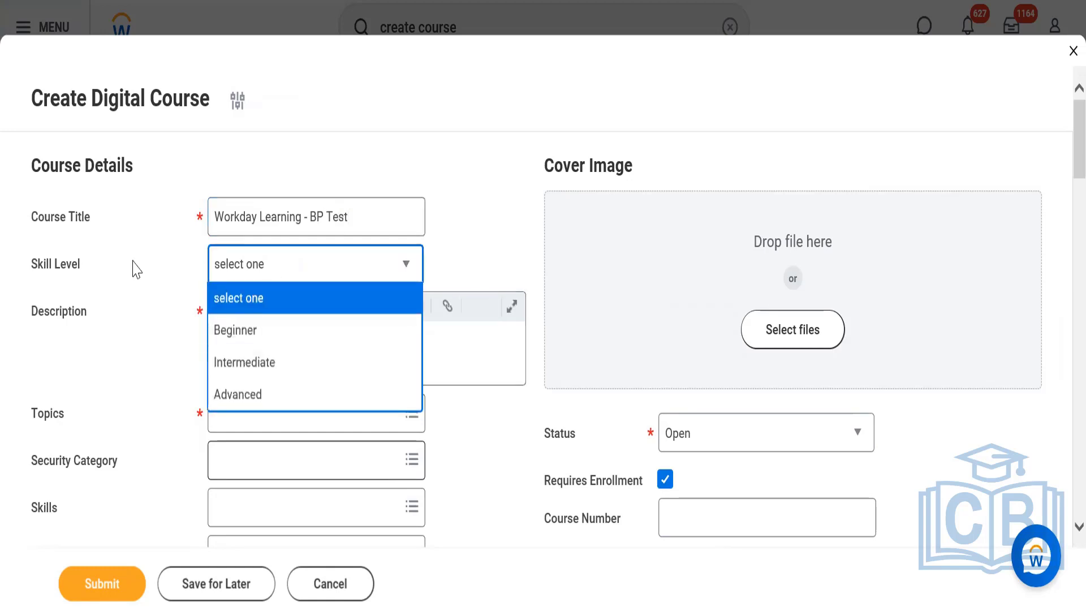
left_click(245, 356)
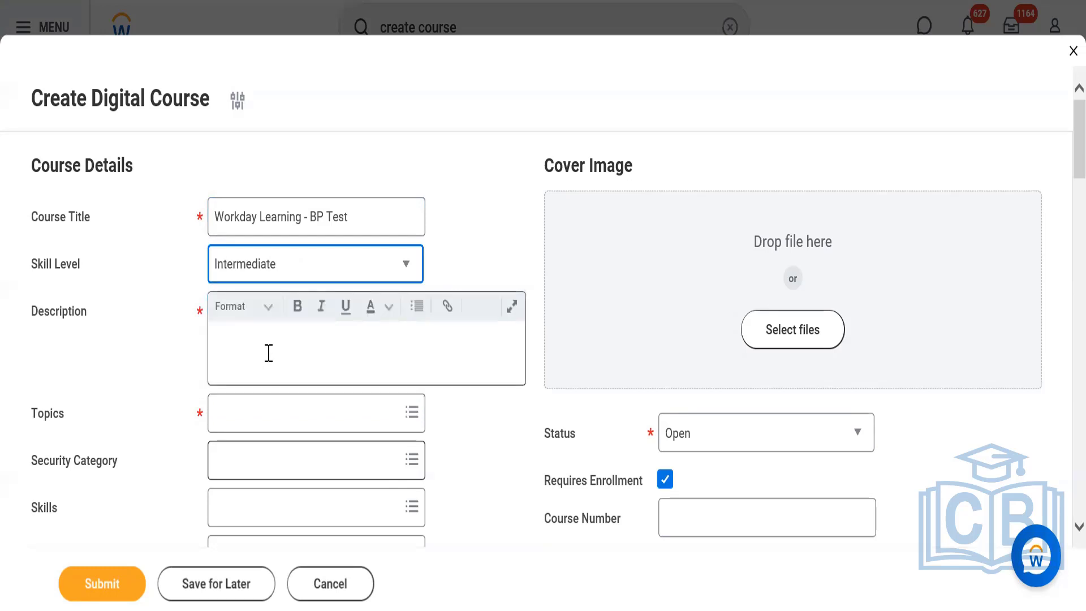
left_click(268, 352)
type("This is ")
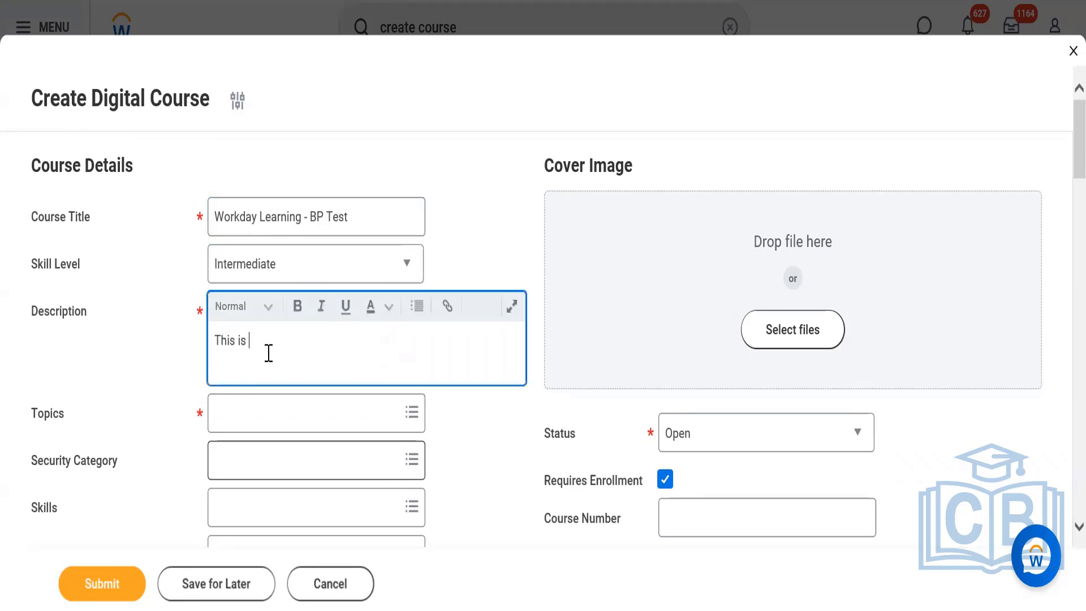
type("course is to test workd")
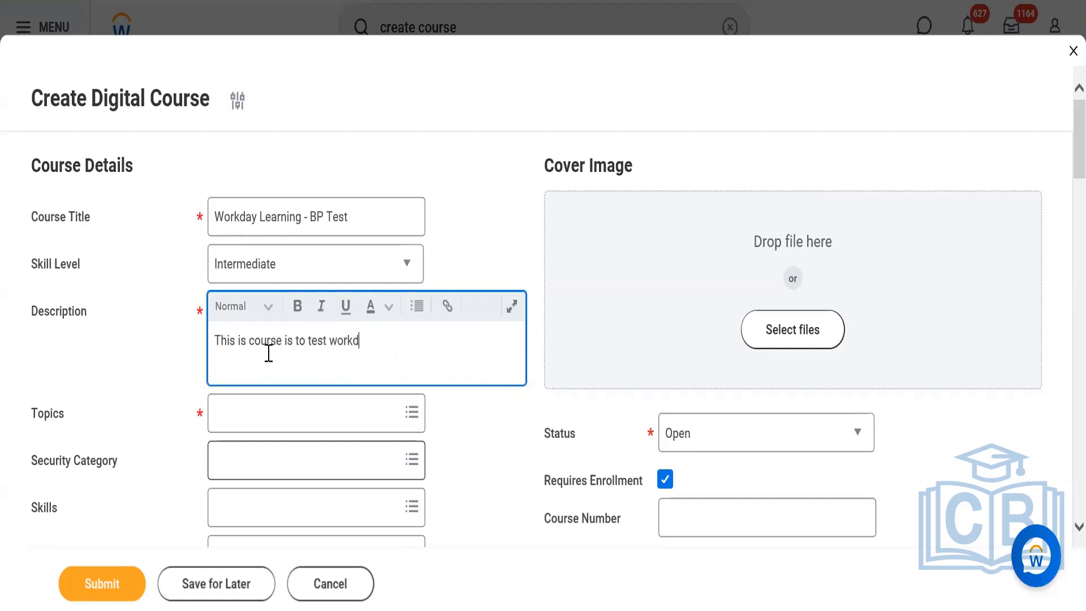
type("ay learning business")
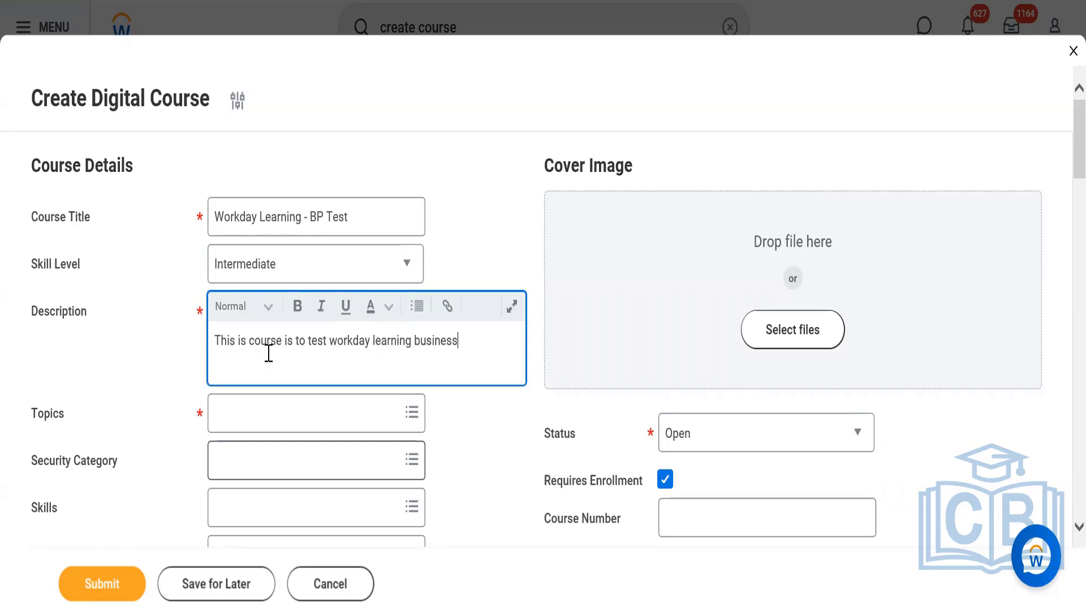
type(" process execution")
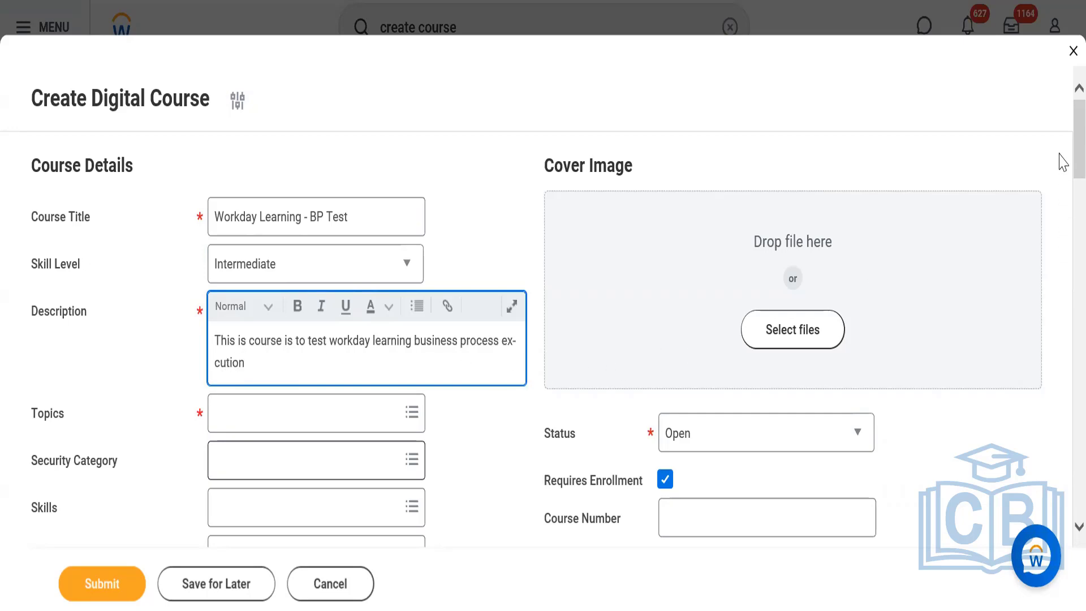
Assign the Workday topic to the course.
scroll(1062, 184, "down", 10)
scroll(1062, 184, "up", 7)
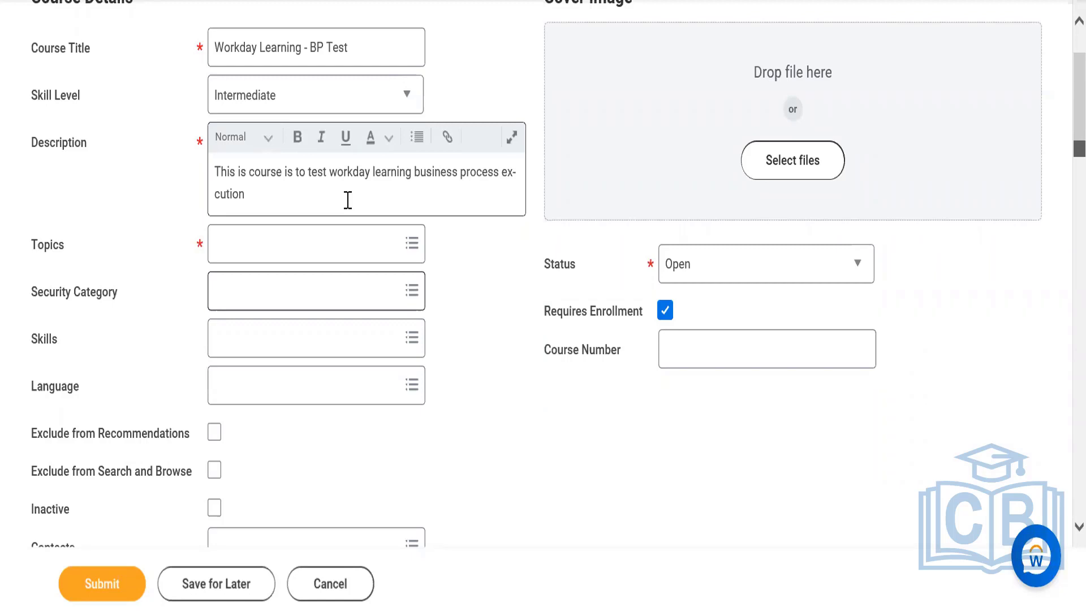
left_click(314, 244)
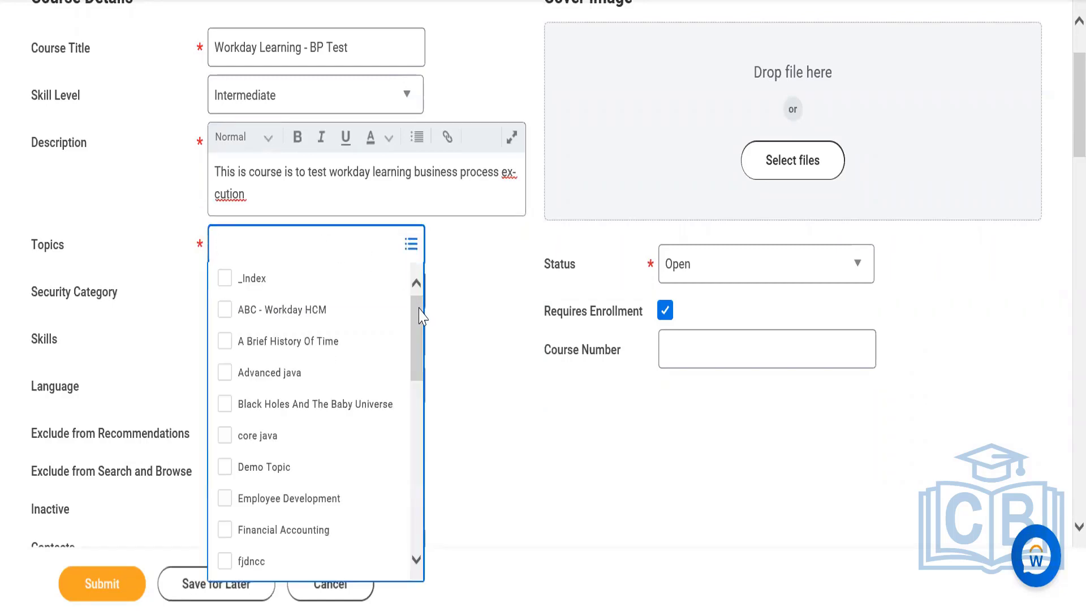
left_click_drag(419, 316, 409, 547)
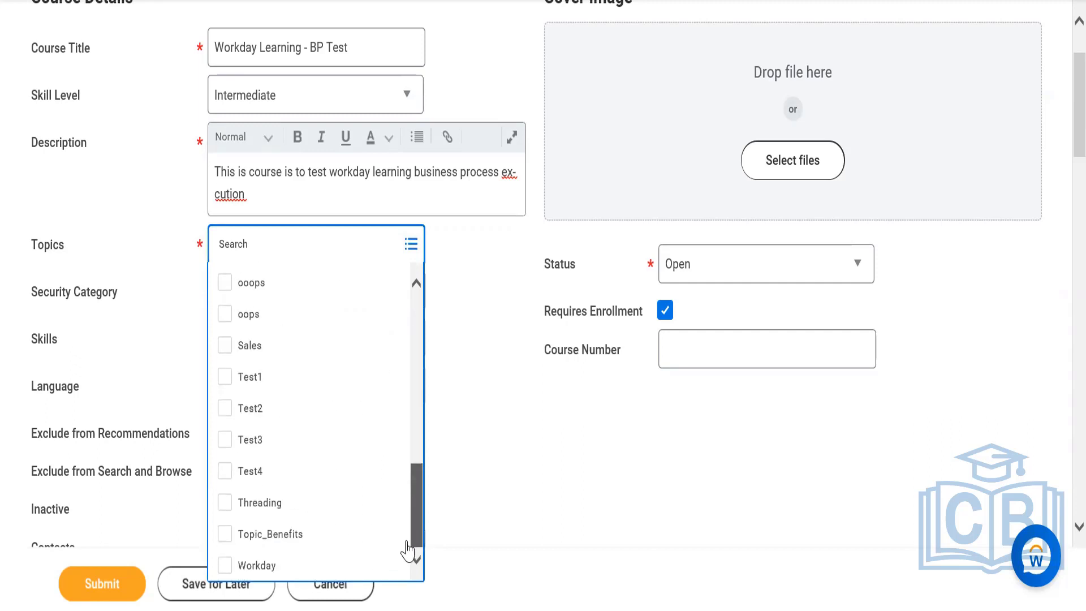
left_click(347, 565)
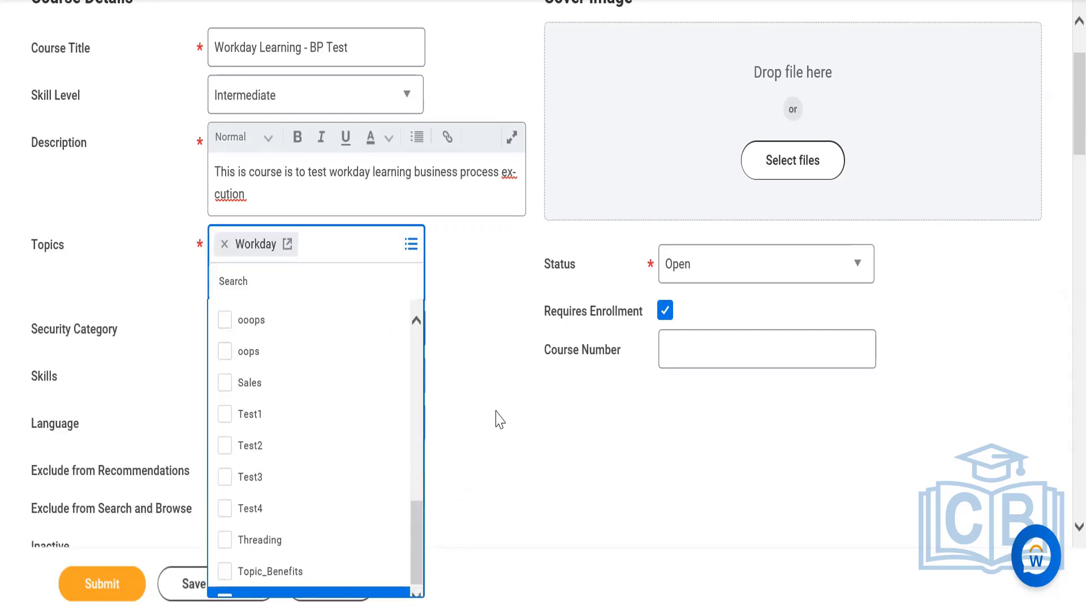
key("Tab")
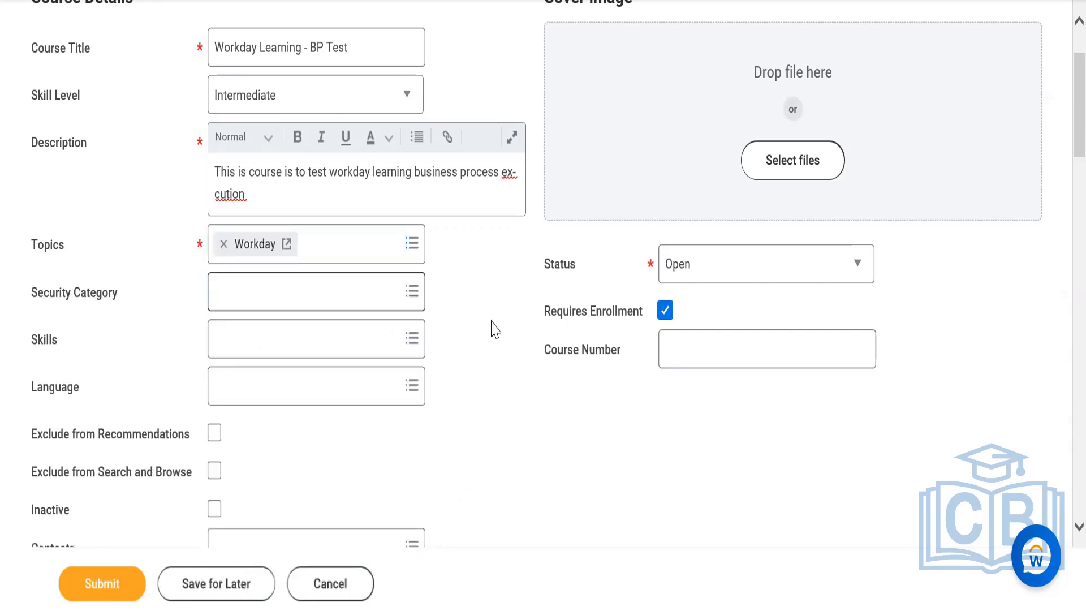
Check the options offered for the course's Security Category without choosing one.
left_click(334, 293)
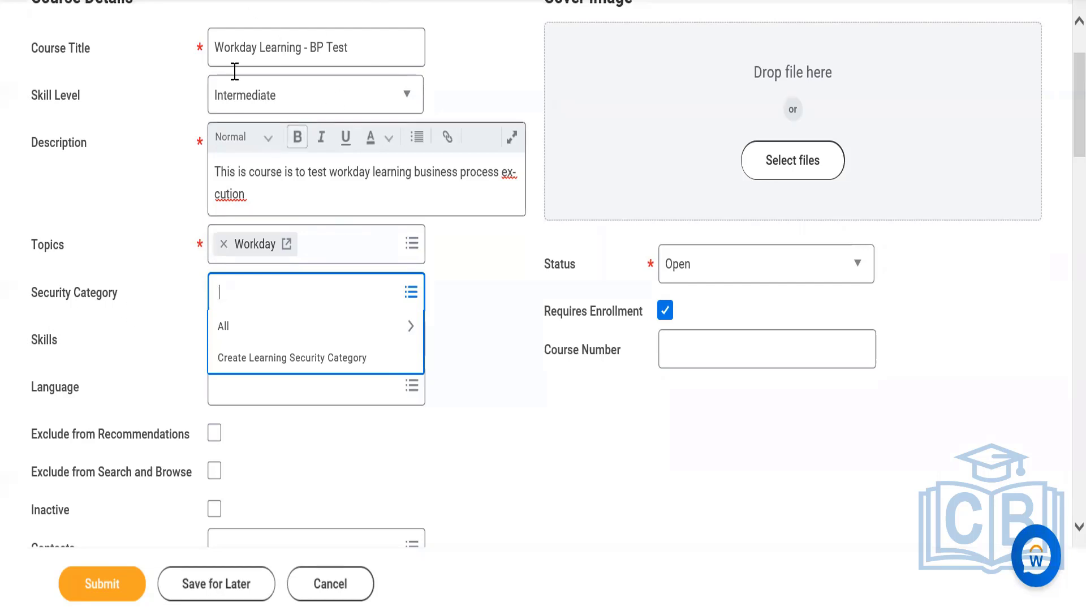
left_click(97, 362)
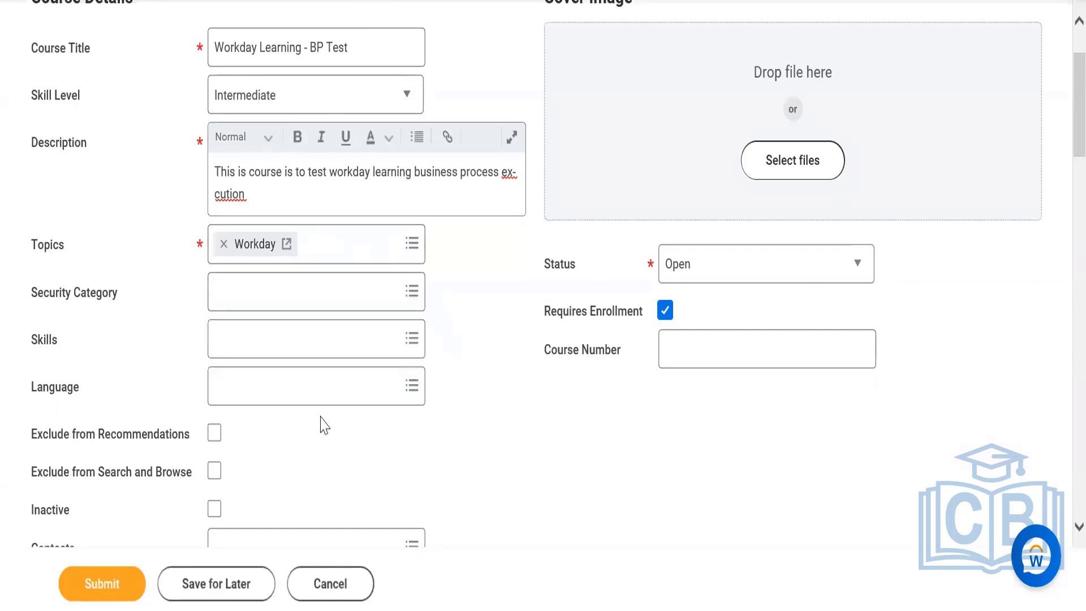
scroll(1059, 133, "down", 2)
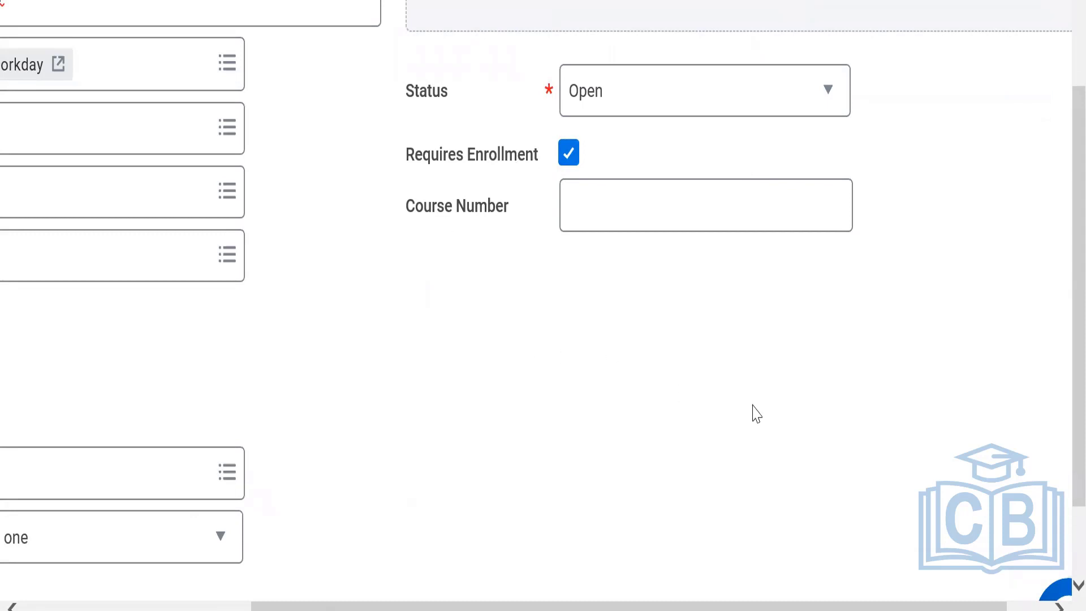
Duplicate the browser tab and start another course there with the Create Digital Course type.
left_click_drag(320, 608, 97, 601)
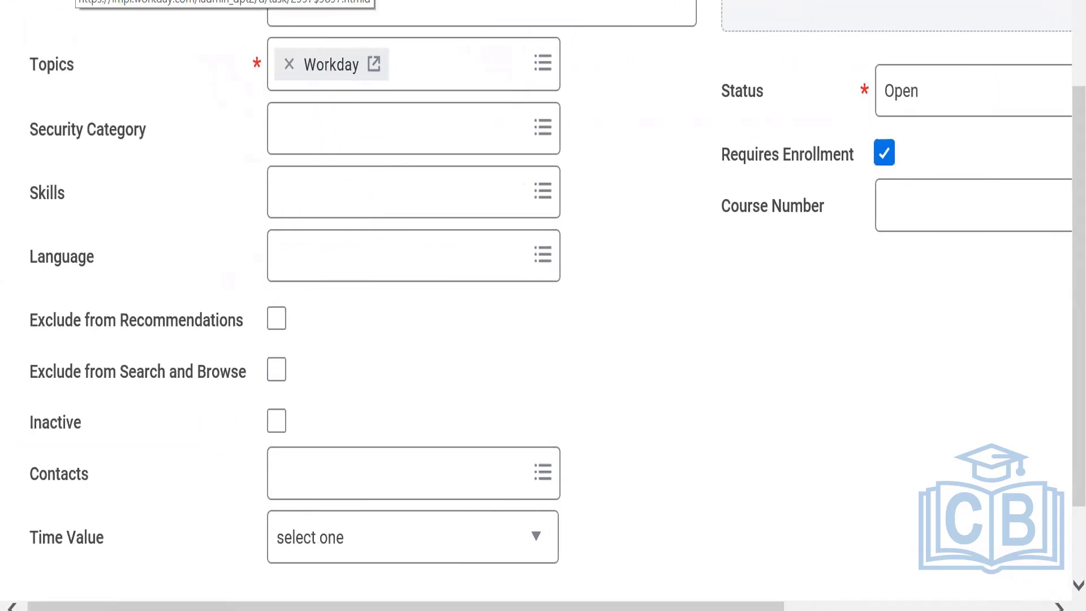
right_click(76, 1)
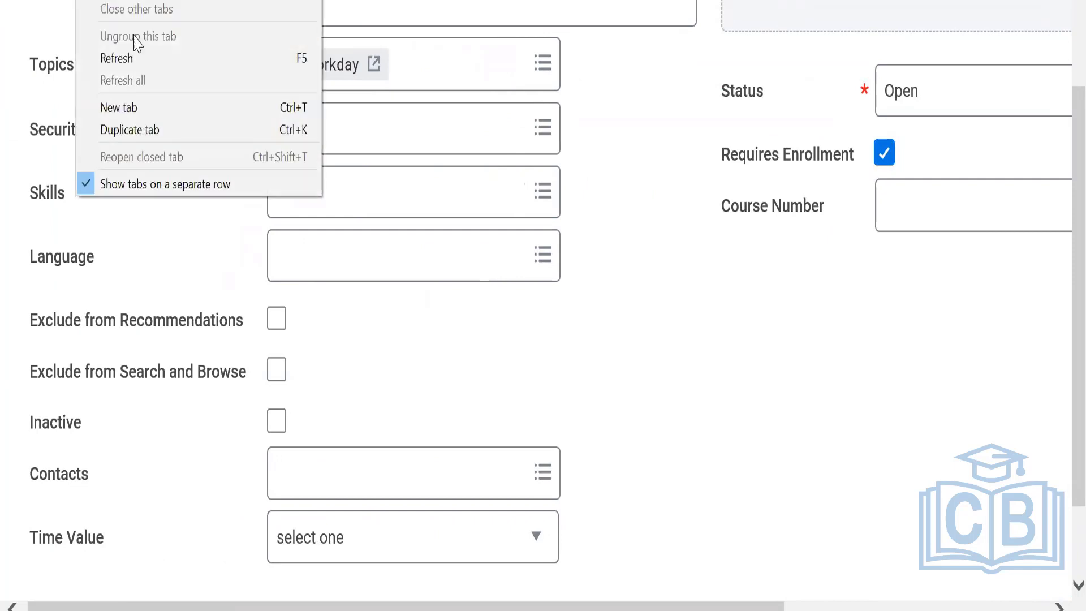
left_click(146, 130)
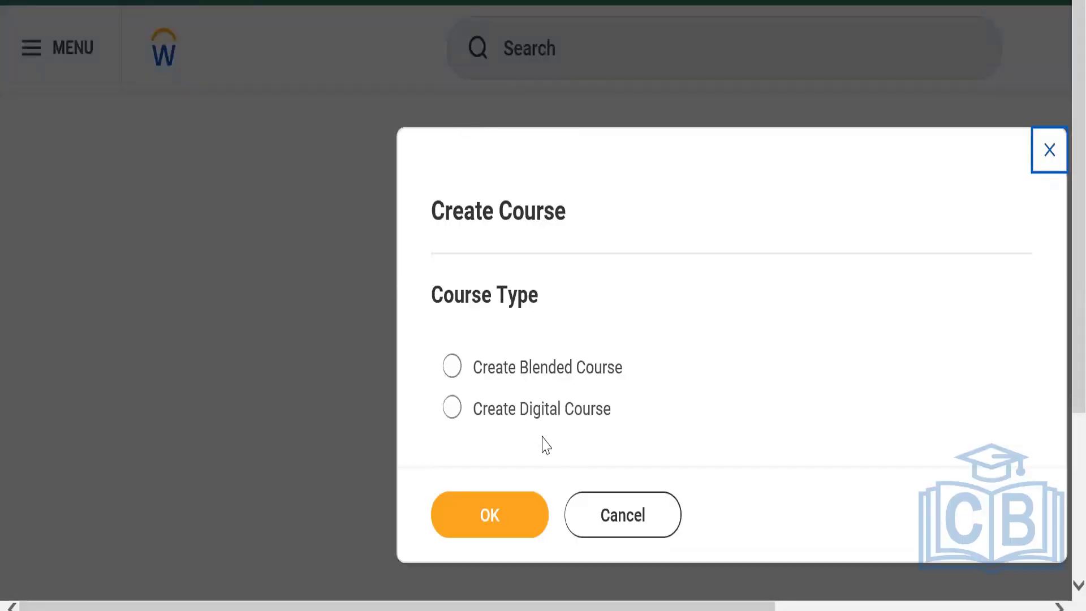
left_click(529, 417)
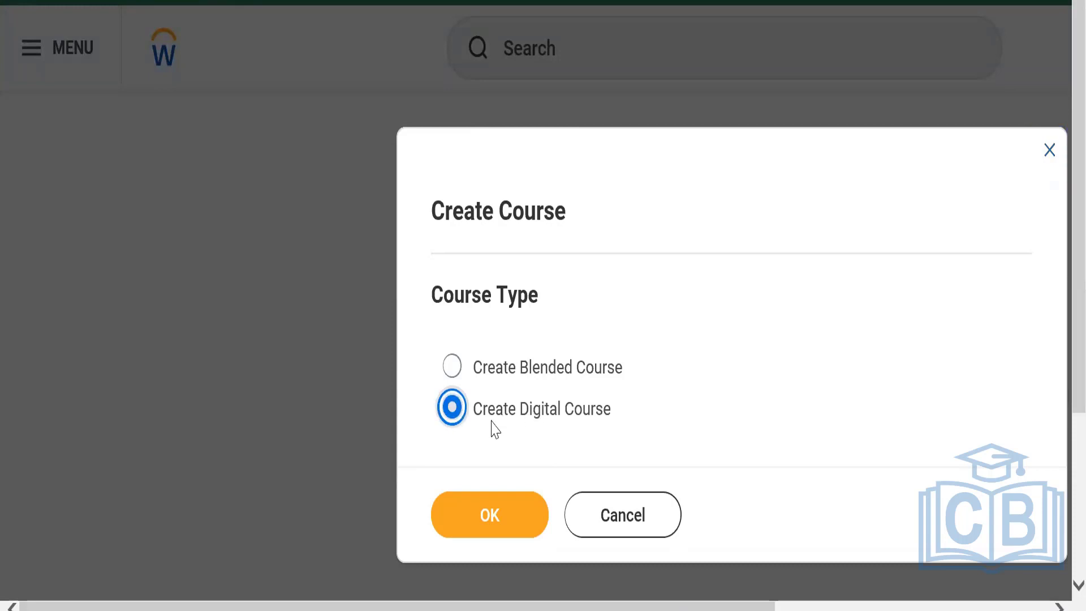
left_click(482, 508)
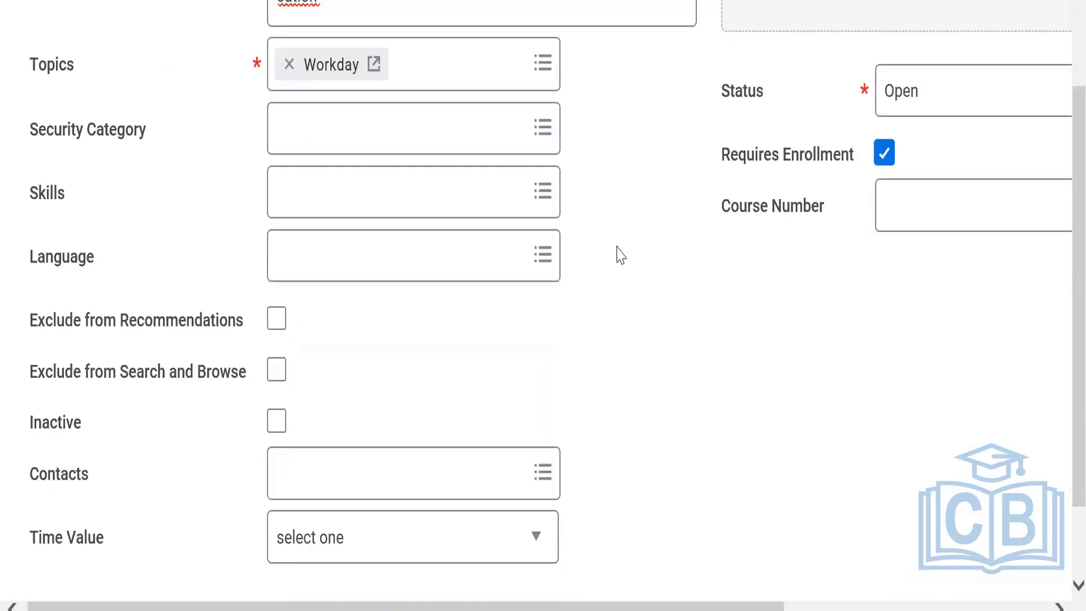
Review the first course's form, including its enrollment setting, time value and expiration rules.
scroll(1062, 320, "up", 3)
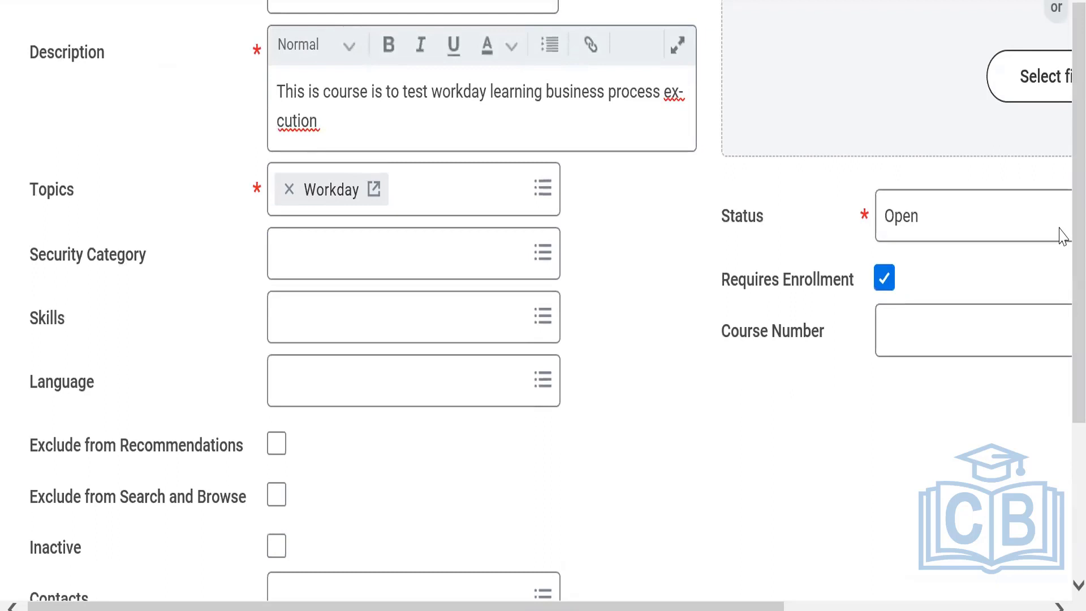
key("ctrl+minus")
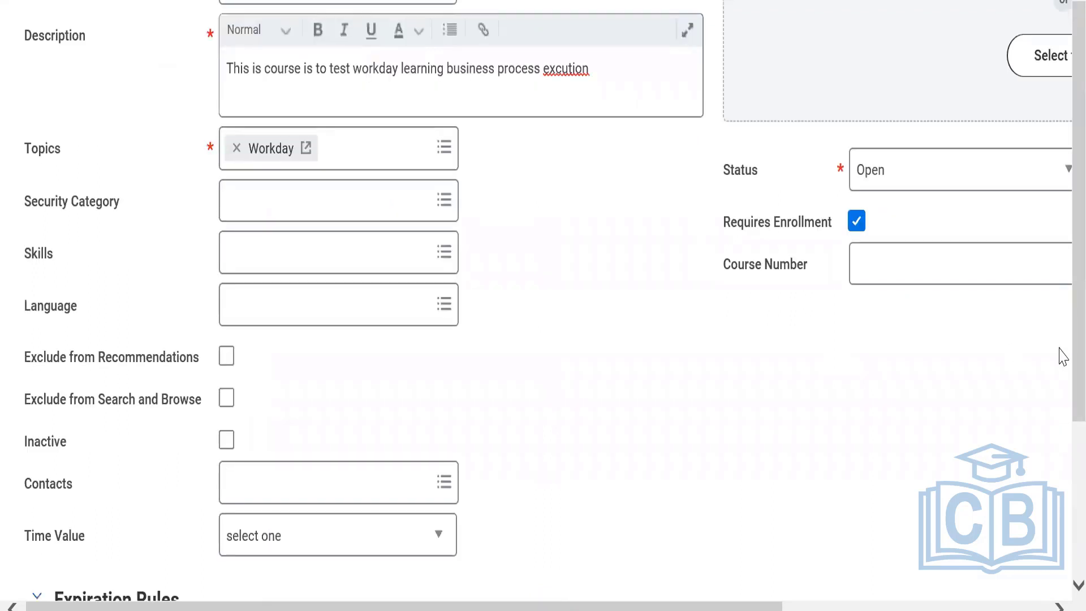
scroll(1063, 356, "up", 1)
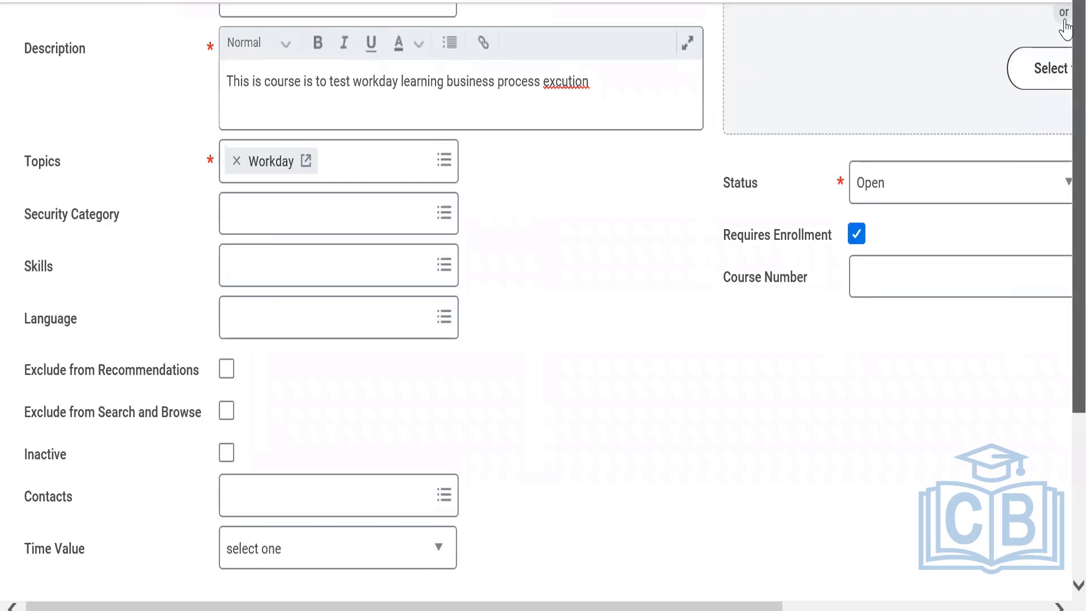
scroll(1062, 126, "down", 4)
scroll(1059, 339, "up", 4)
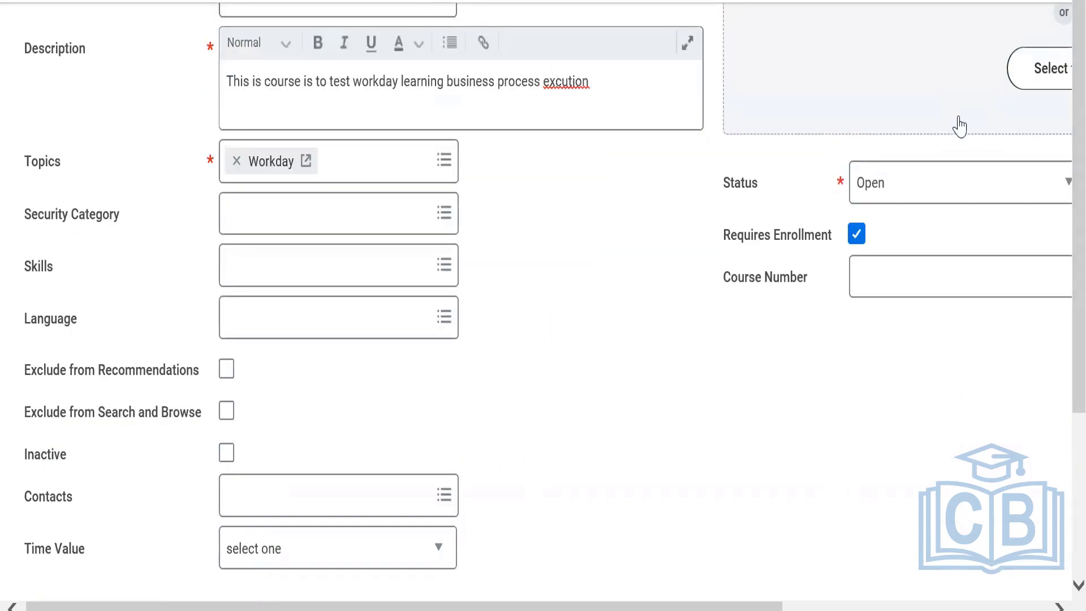
key("ctrl+minus")
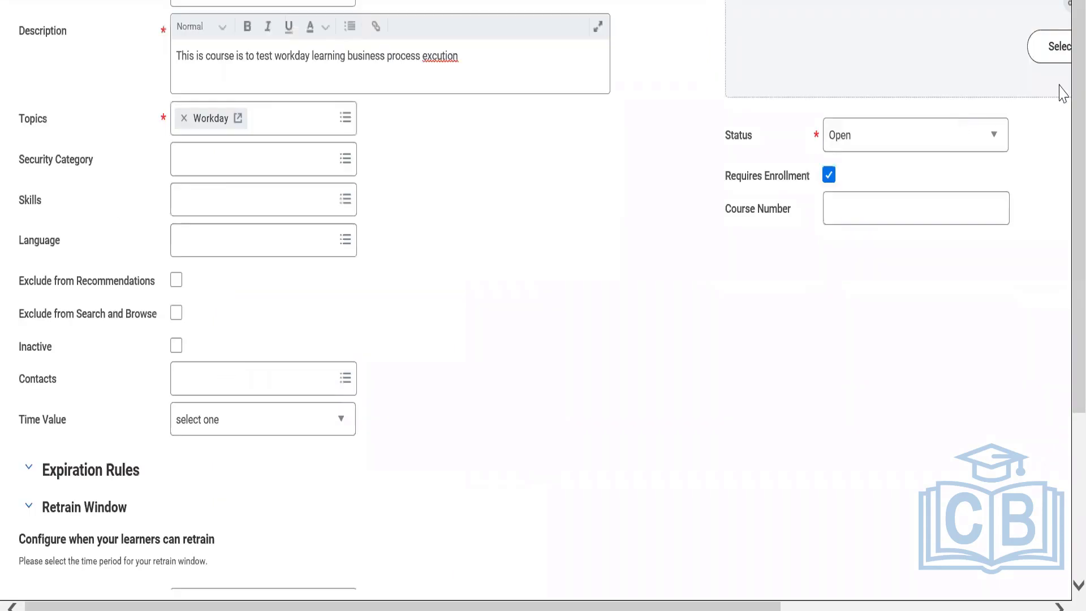
key("ctrl+minus")
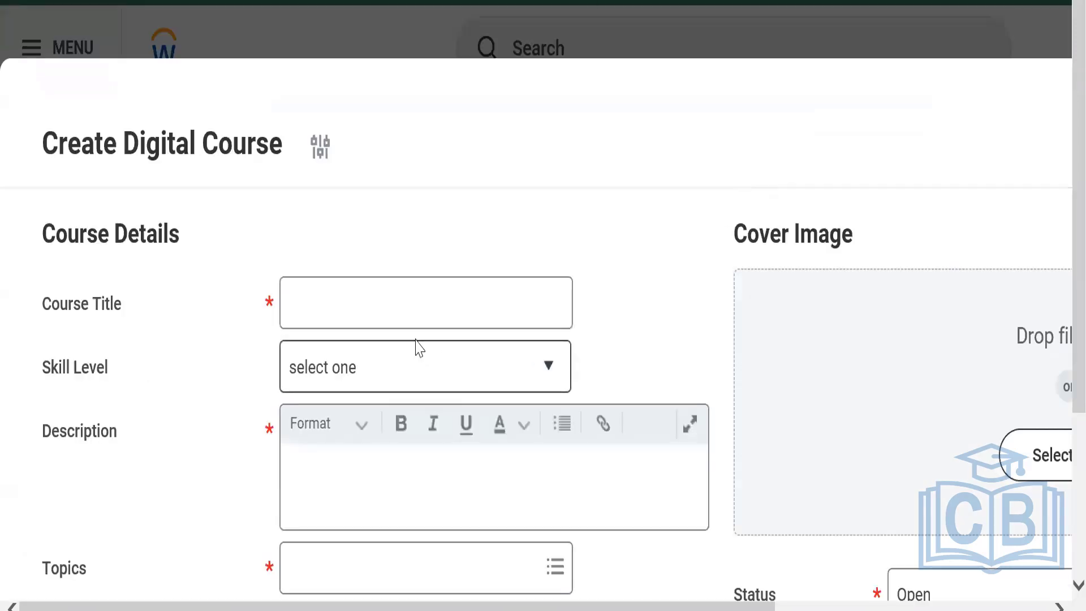
Title the second digital course "Workday Learning - BP".
left_click(401, 302)
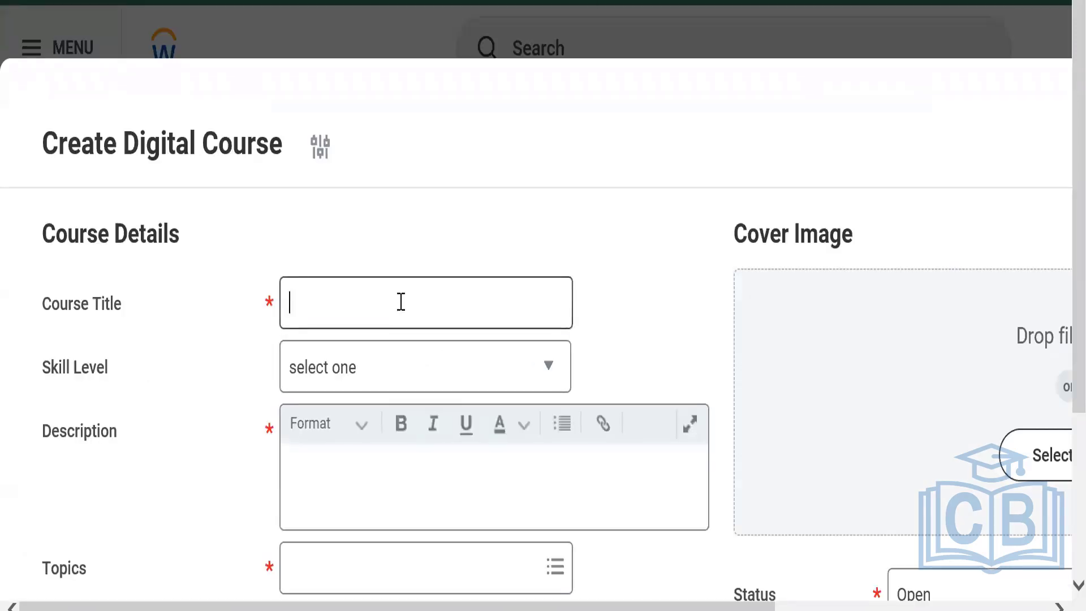
type("Workday ")
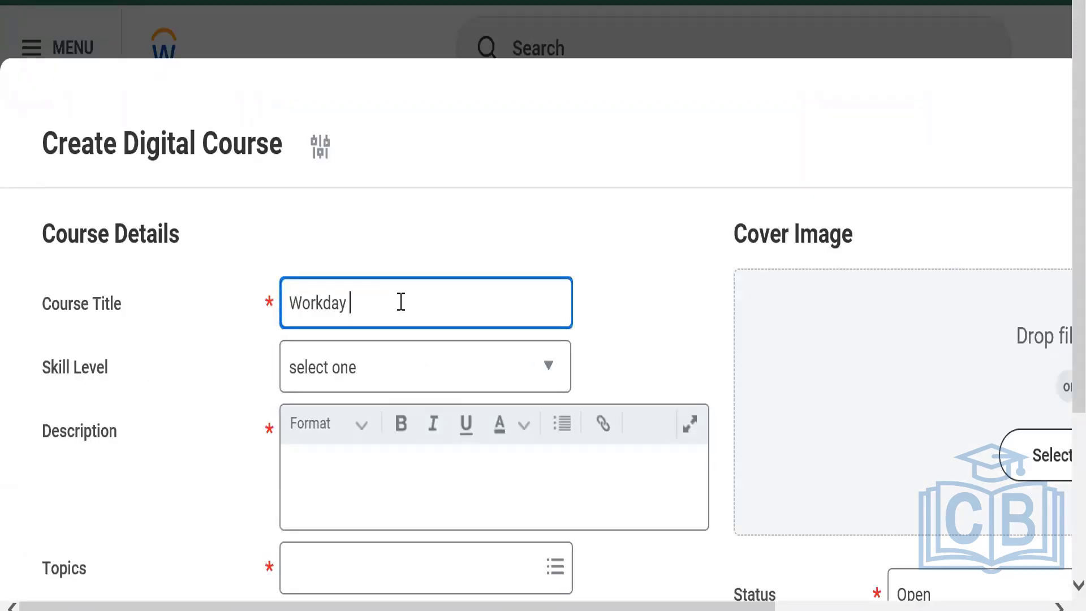
type("Learning ")
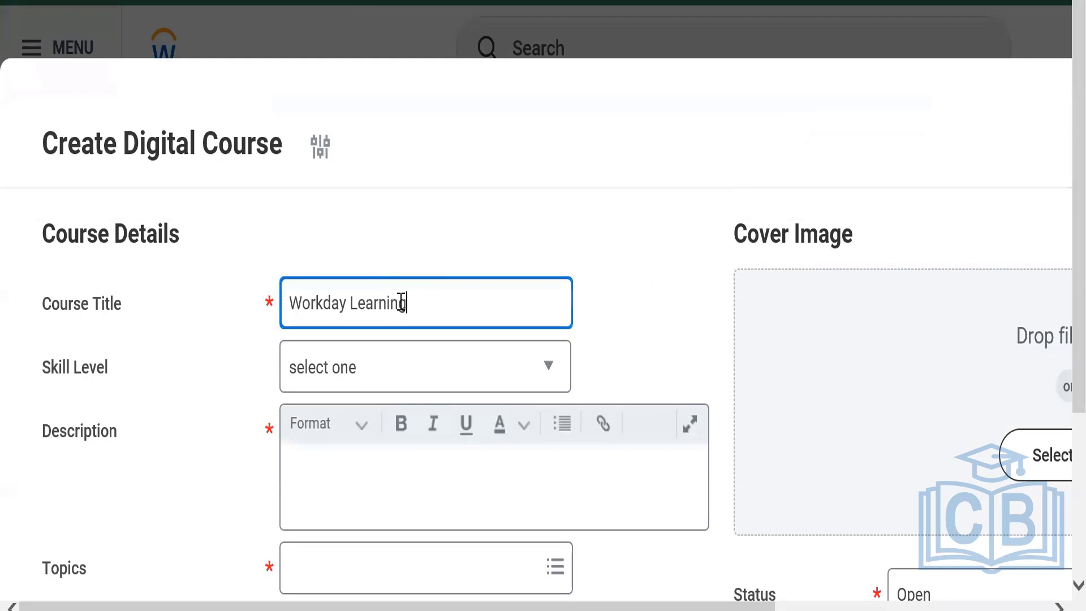
type("- T")
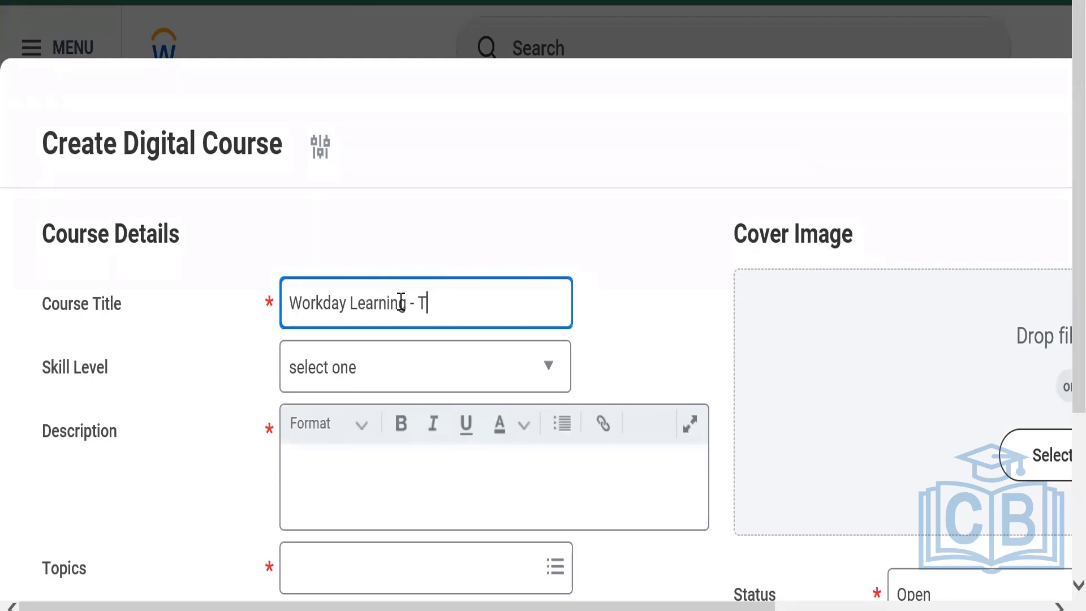
key("BackSpace")
type("BP")
Set the second course's skill level to Intermediate and enter the description "This course is required learning".
scroll(1063, 246, "down", 3)
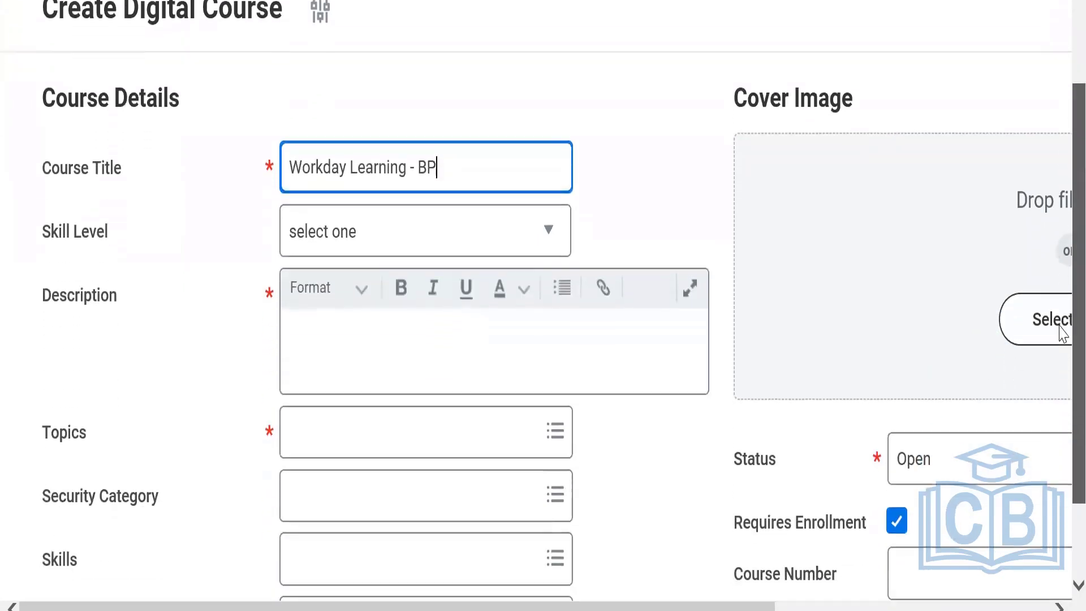
left_click(359, 235)
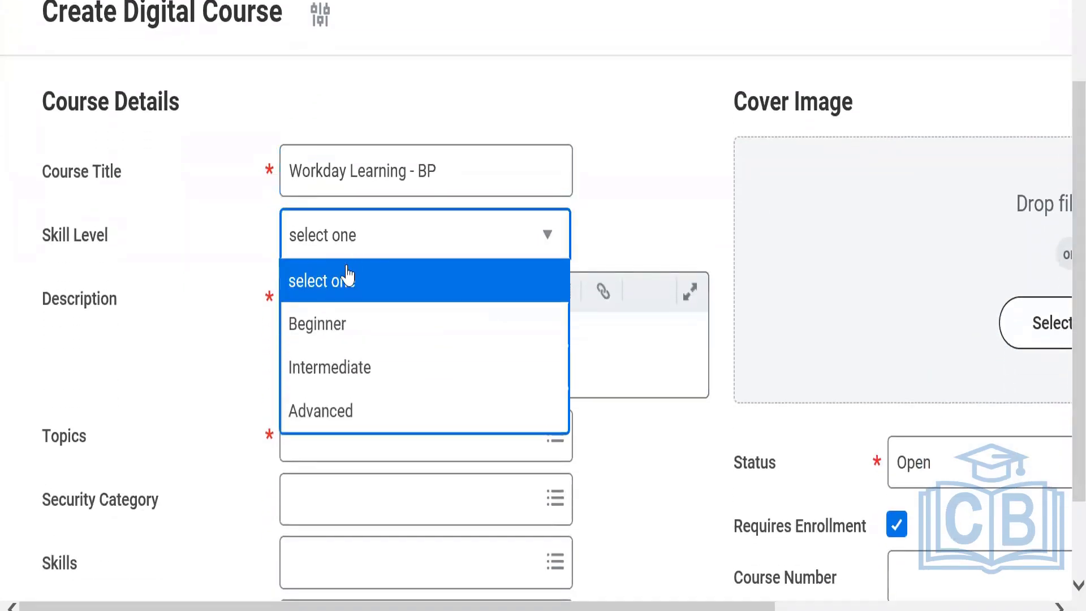
left_click(322, 362)
left_click(397, 355)
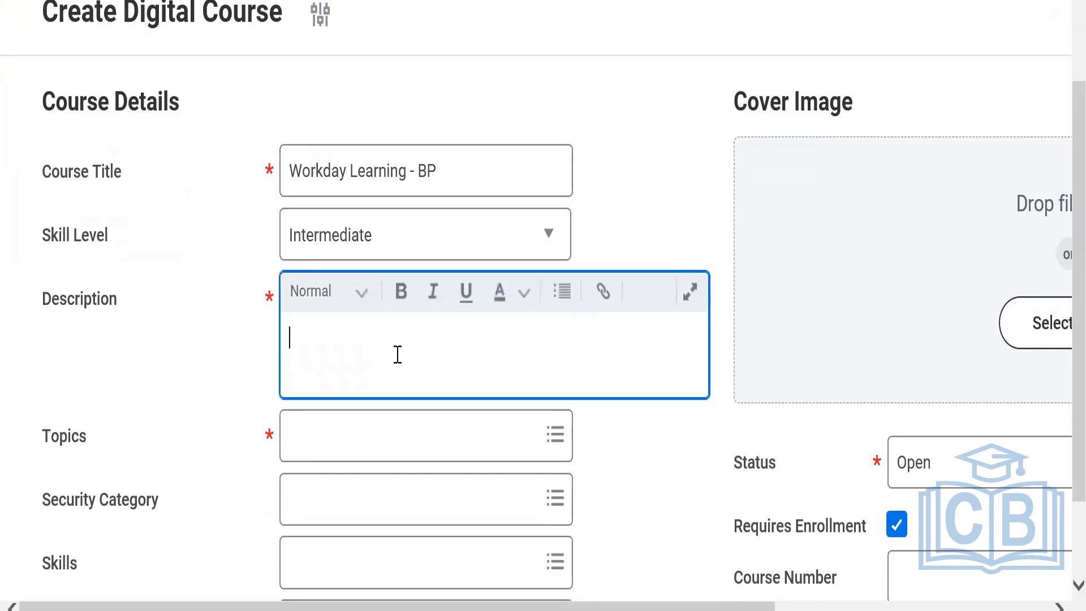
type("This course ")
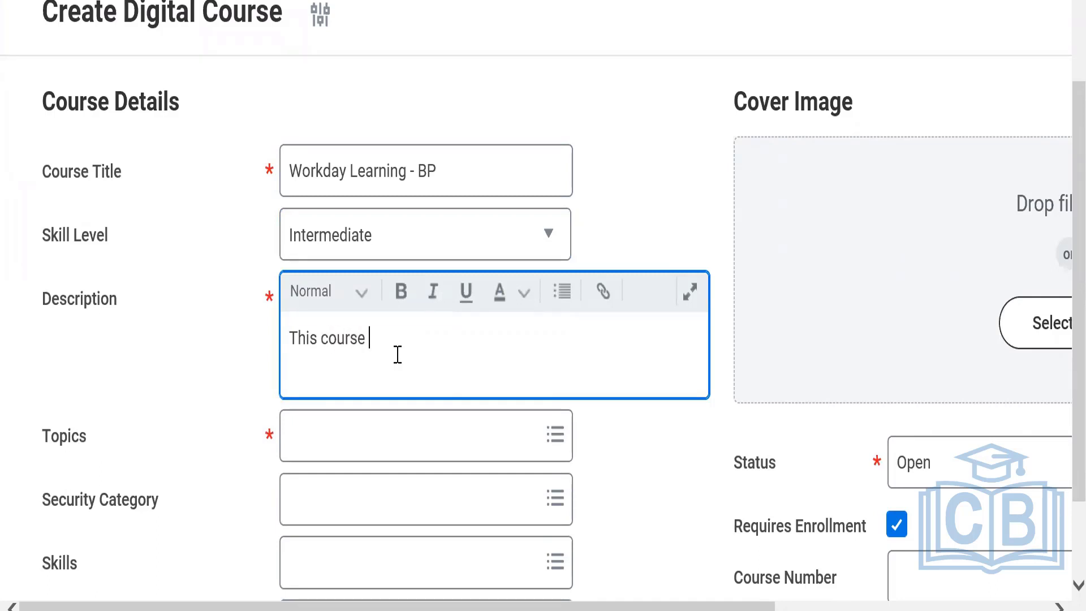
type("is required l")
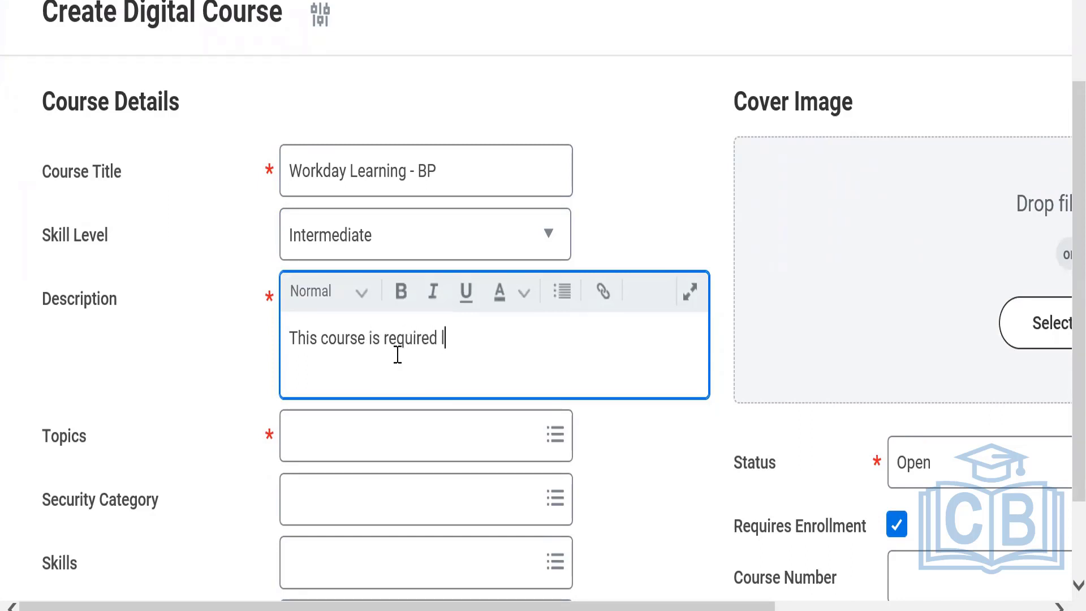
type("earning")
Reword the second course's description to "This course is required for learning BP execution process".
left_click(443, 338)
type("for")
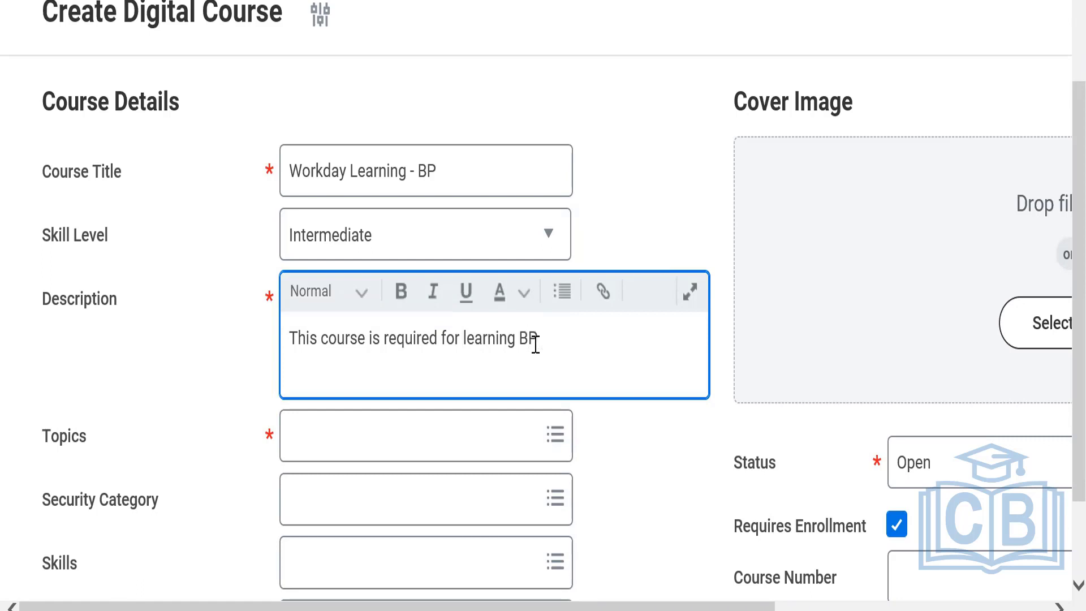
type("xecution process")
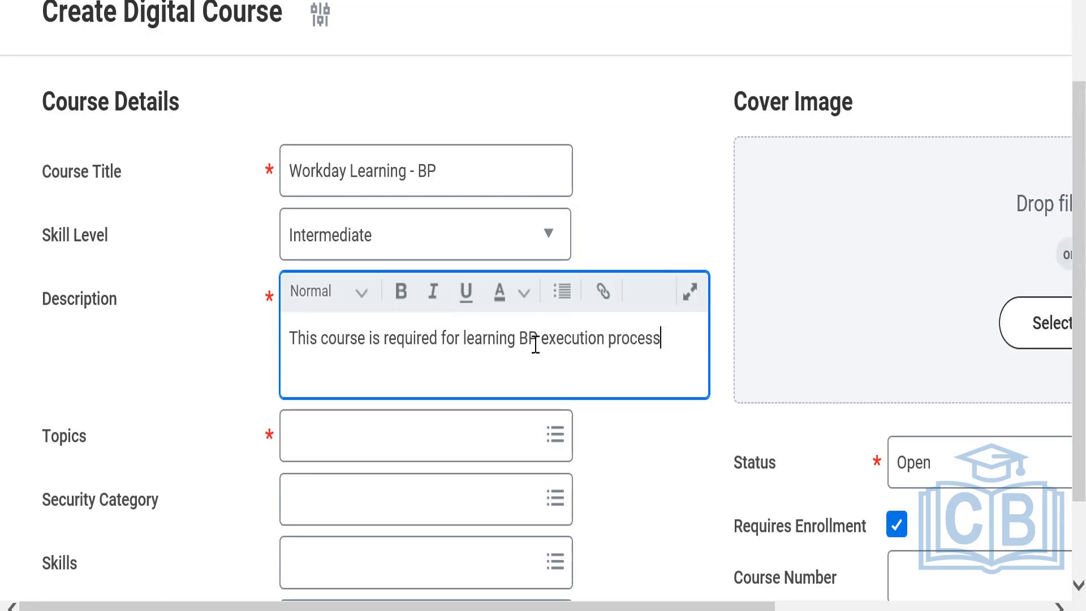
Search the topics for Workday and assign the Workday topic to the course.
left_click(443, 423)
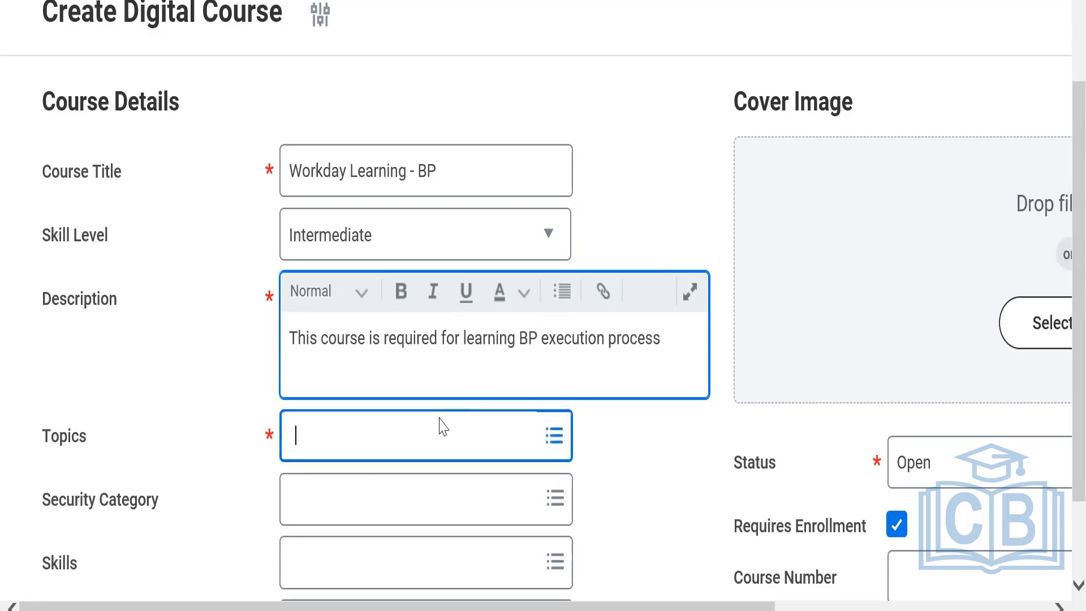
type("W")
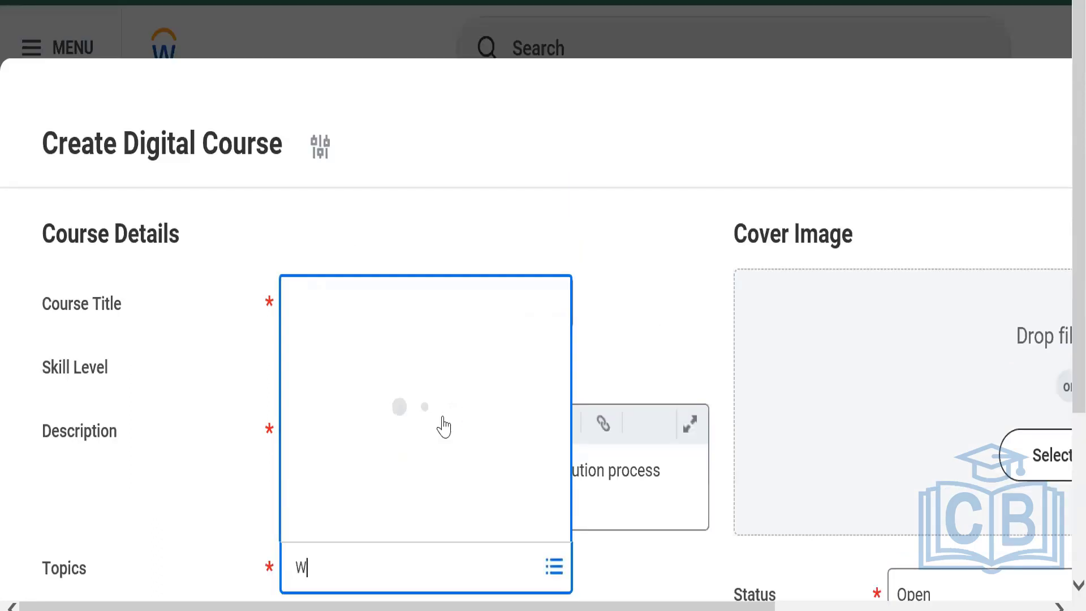
type("orkday")
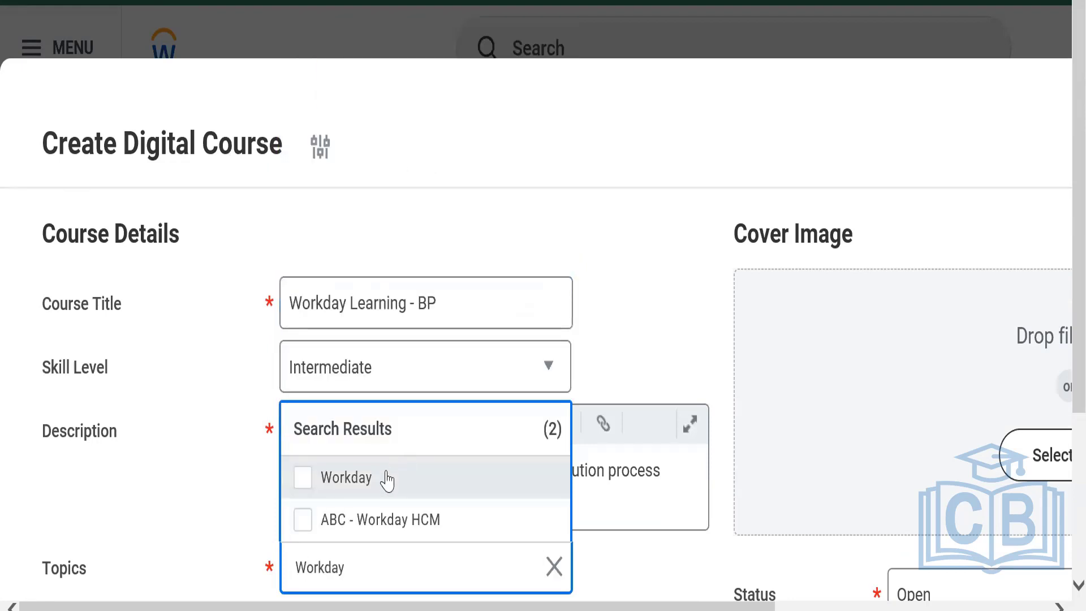
left_click(387, 478)
left_click(1061, 226)
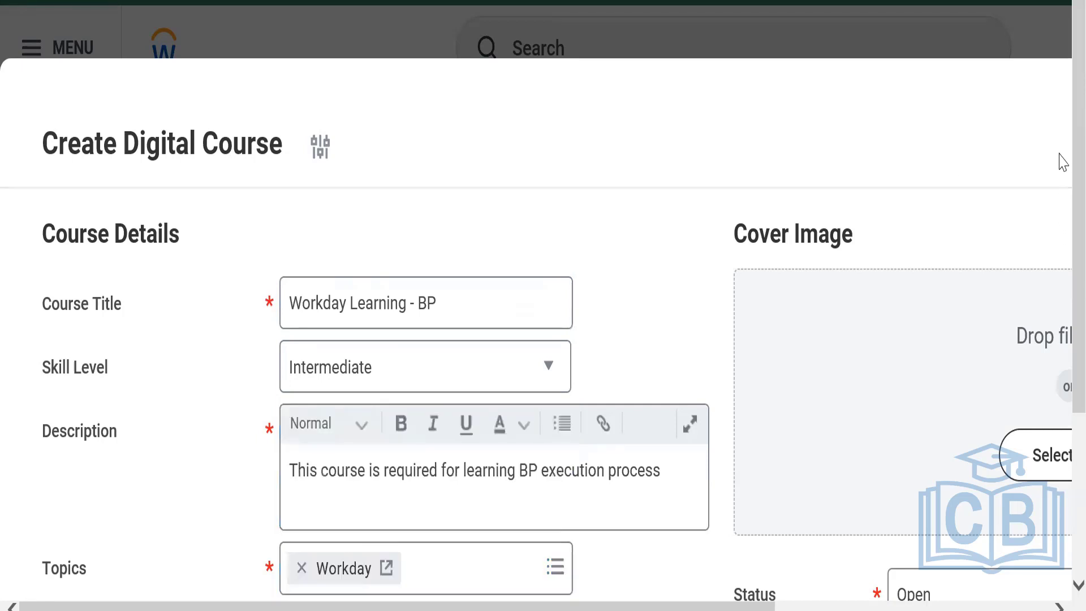
Review the second course's form, including its status, enrollment requirement and course number settings.
scroll(1059, 126, "down", 3)
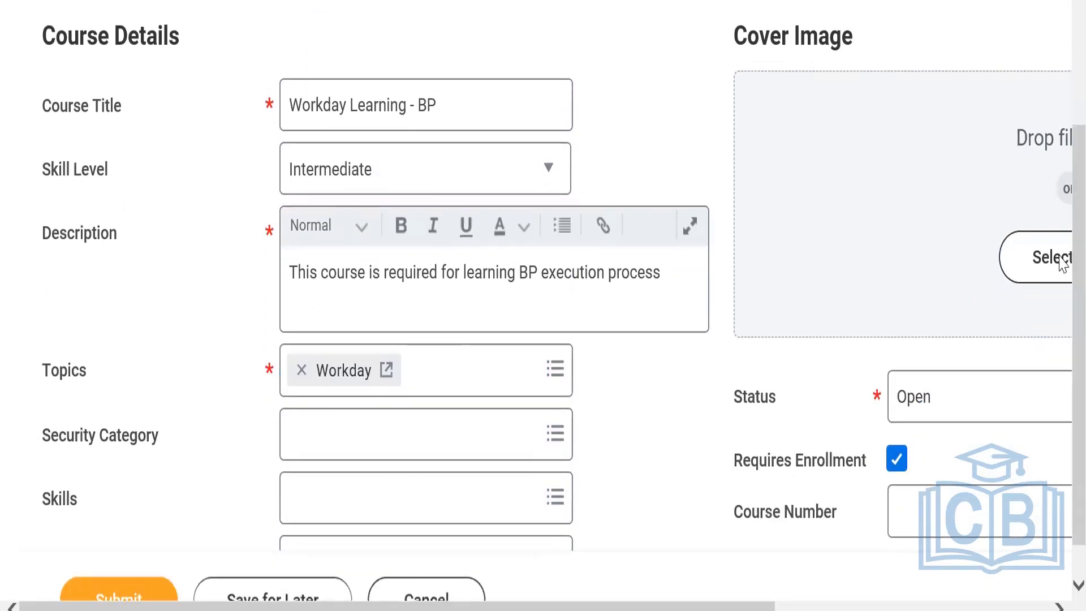
key("ctrl+minus")
key("ctrl+minus")
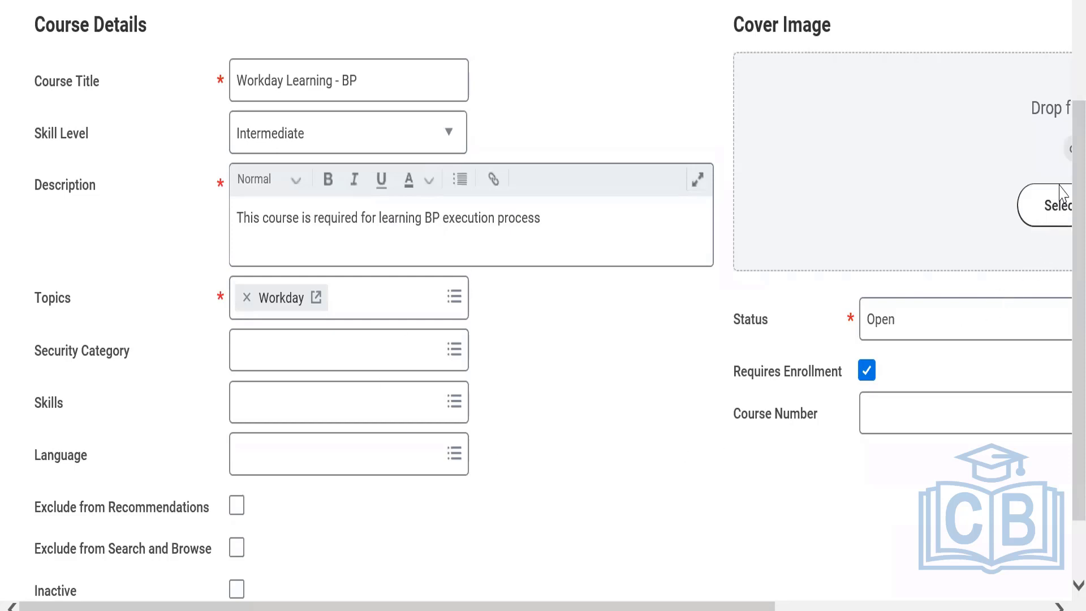
scroll(1059, 192, "down", 1)
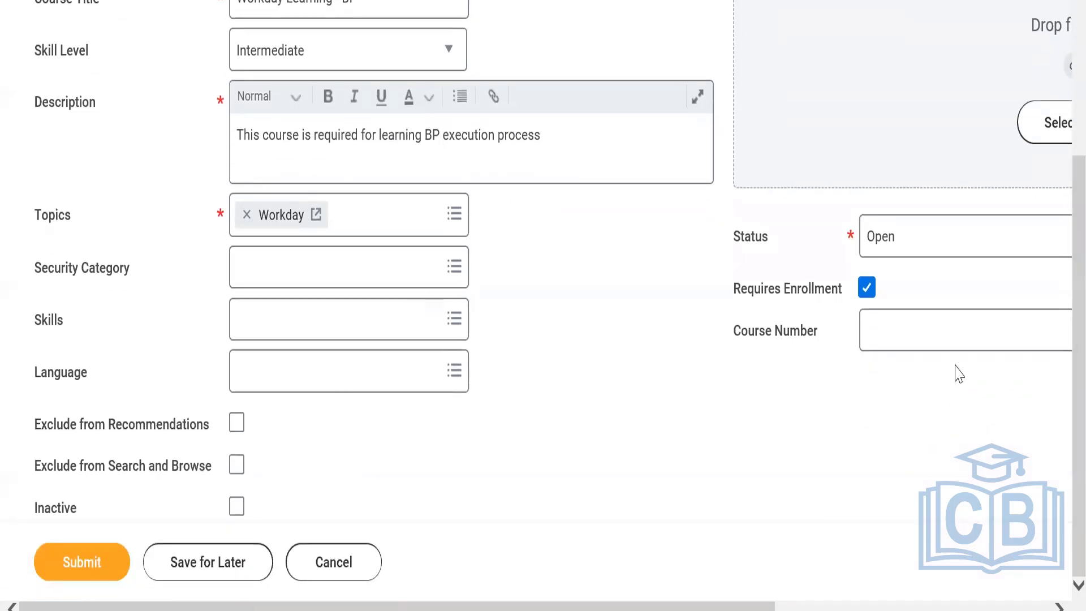
left_click_drag(772, 606, 909, 600)
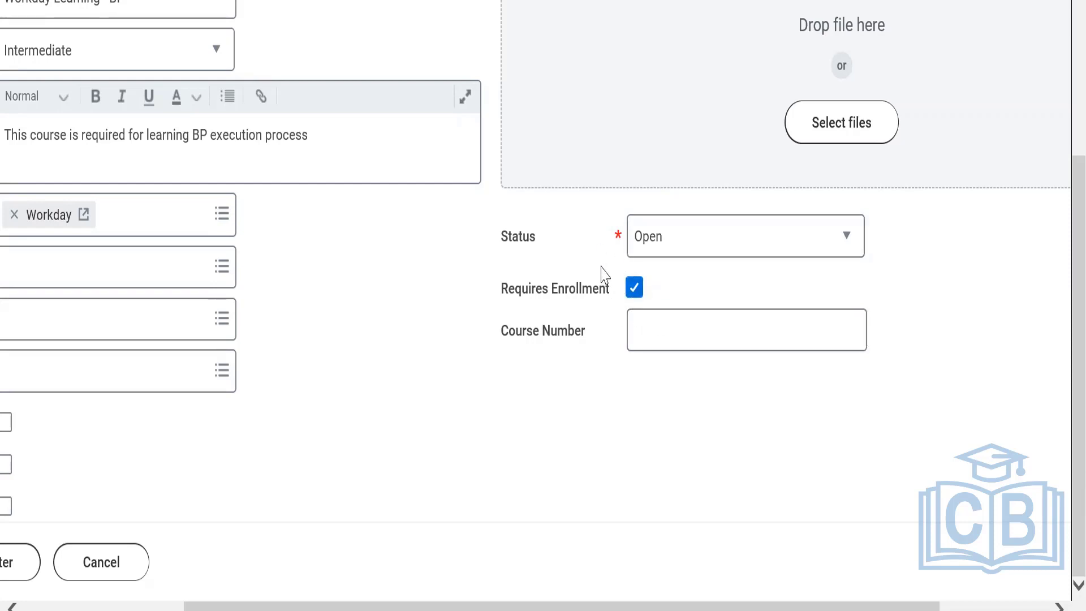
left_click_drag(346, 605, 187, 591)
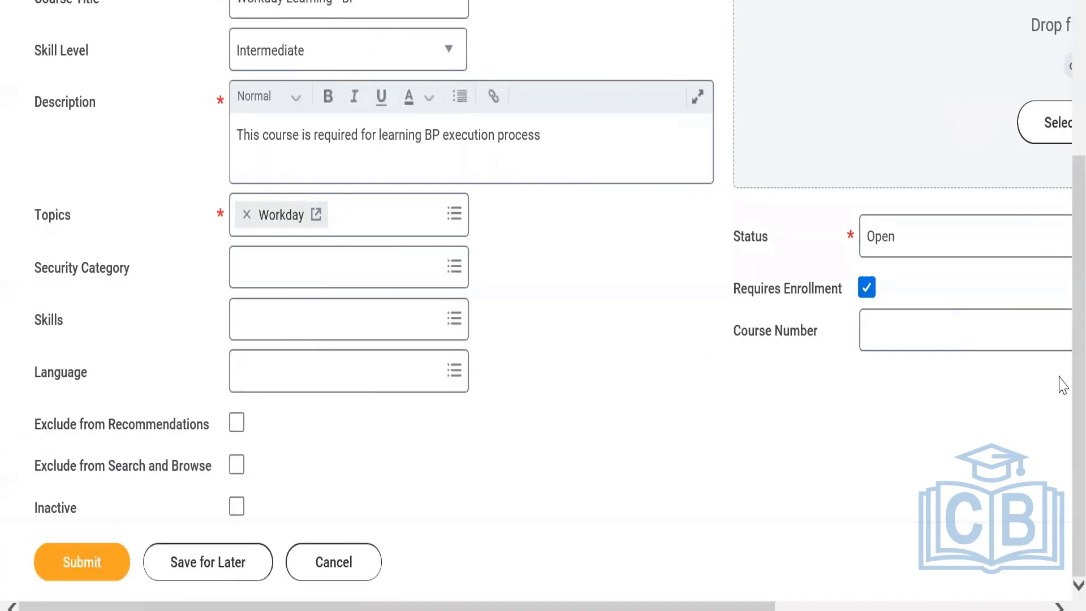
scroll(1046, 175, "up", 4)
scroll(1027, 305, "down", 4)
scroll(1060, 195, "up", 3)
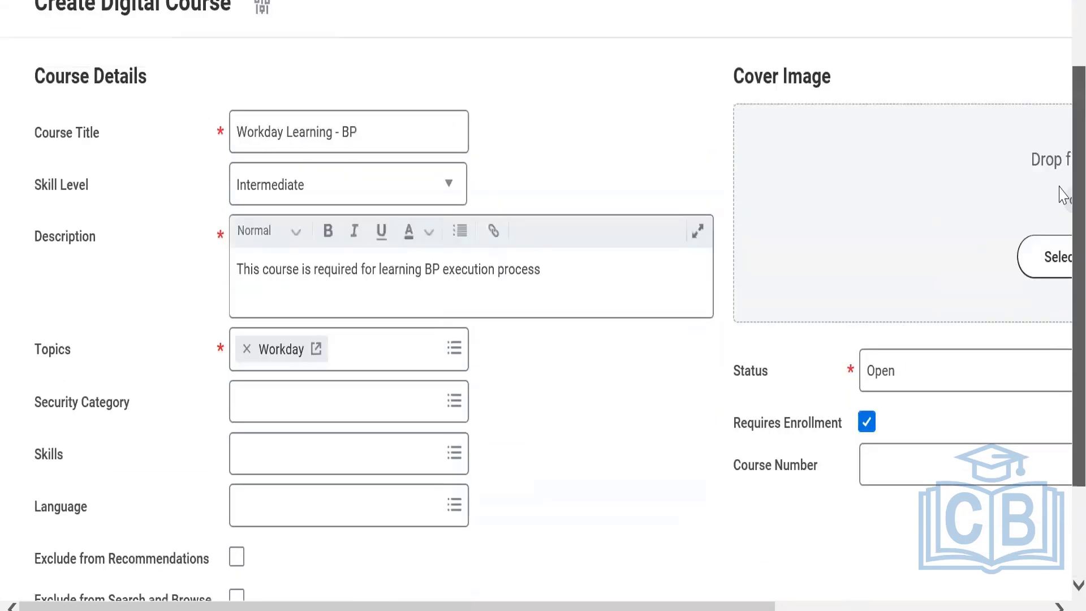
scroll(1060, 315, "down", 1)
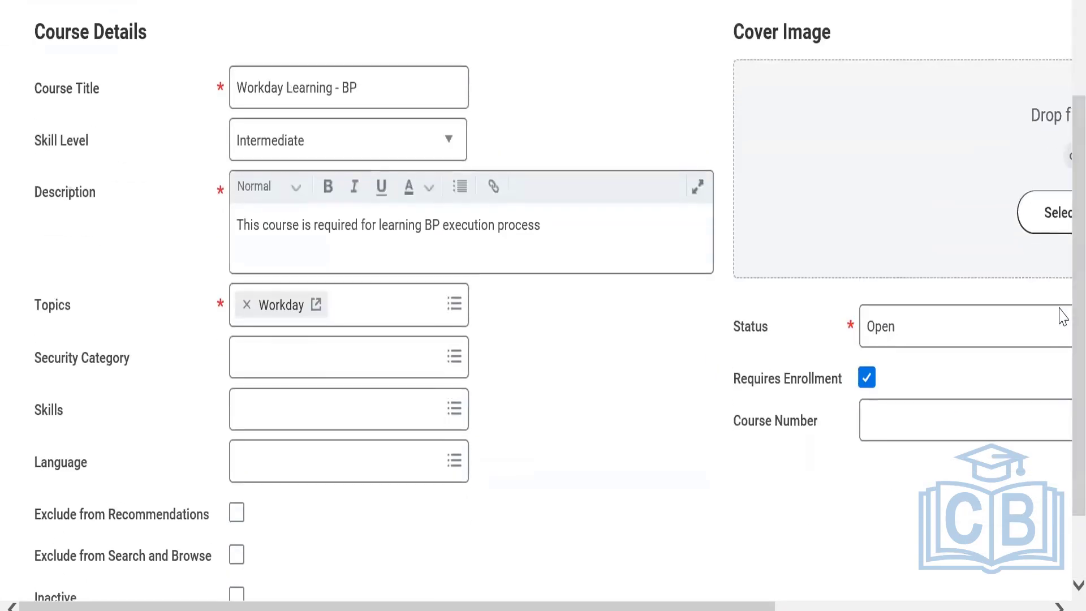
Set the course's time value to Hours and its total course duration to 1.
key("ctrl+minus")
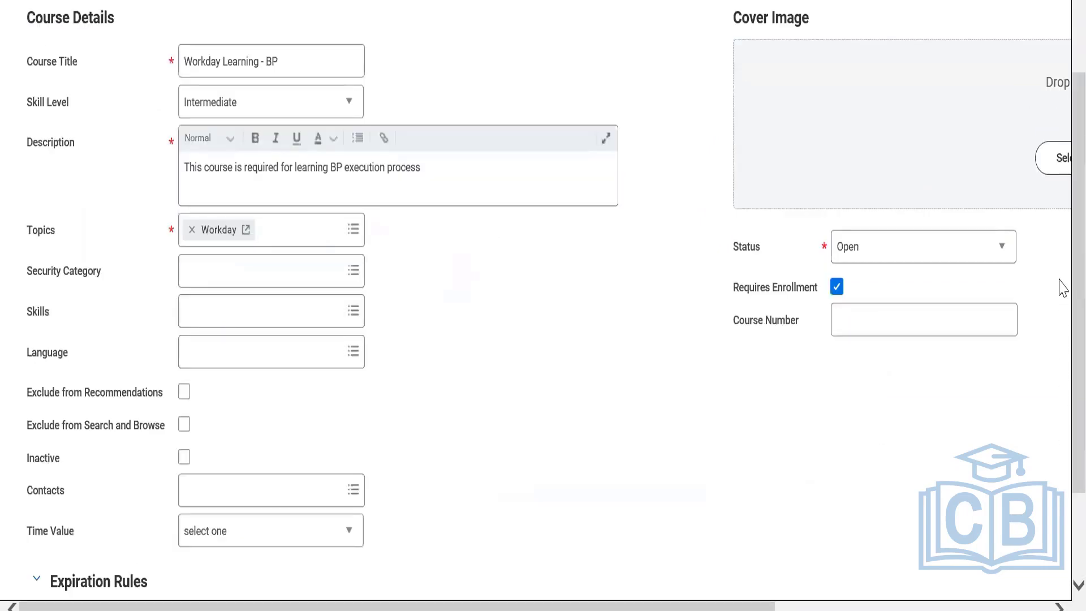
scroll(1062, 438, "down", 2)
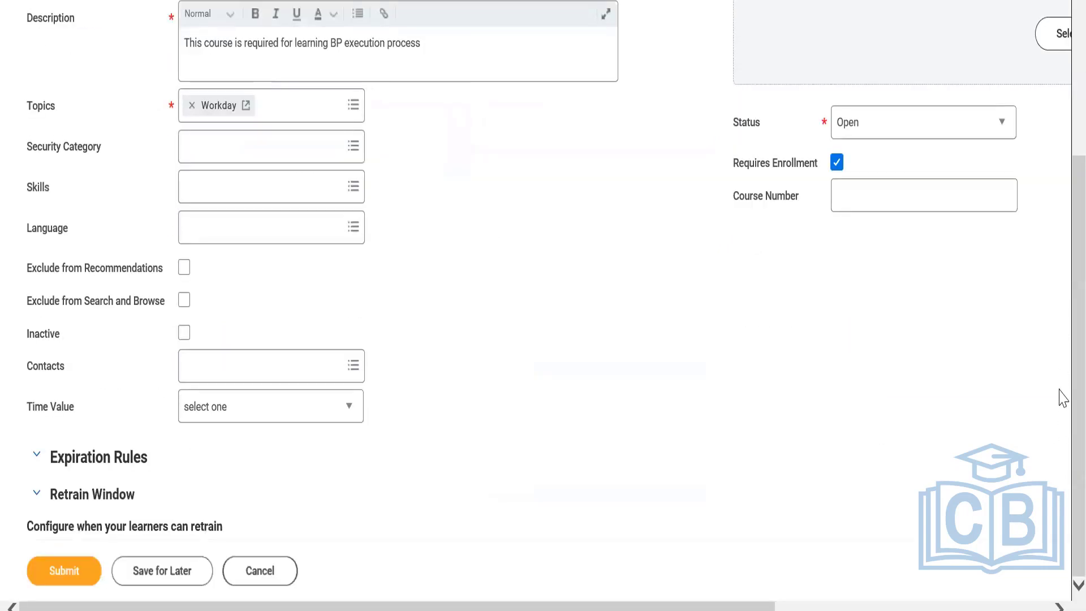
scroll(1067, 218, "up", 4)
scroll(1061, 342, "down", 4)
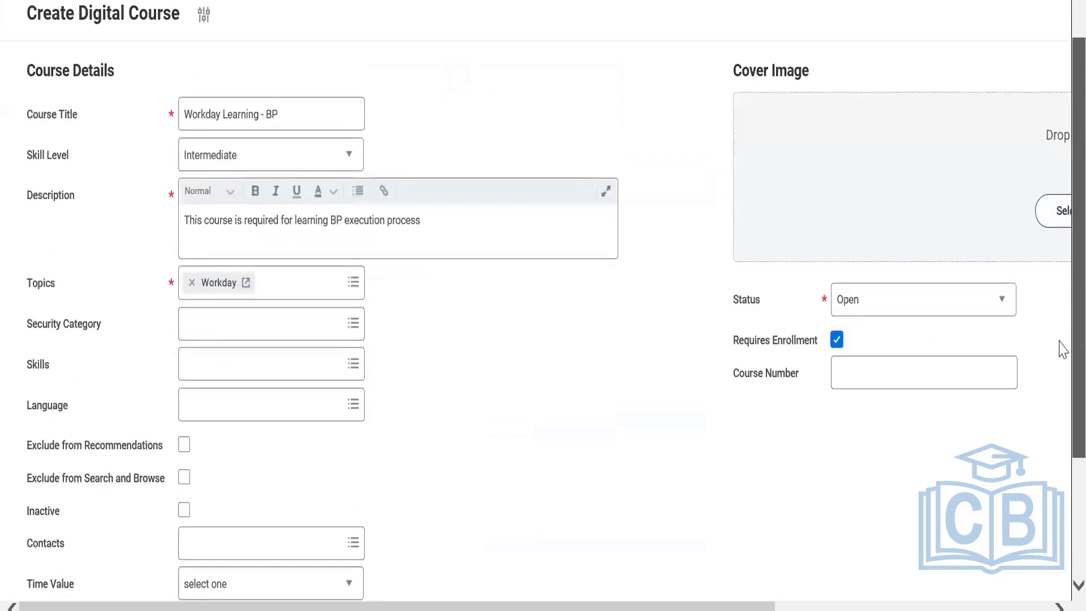
left_click(227, 419)
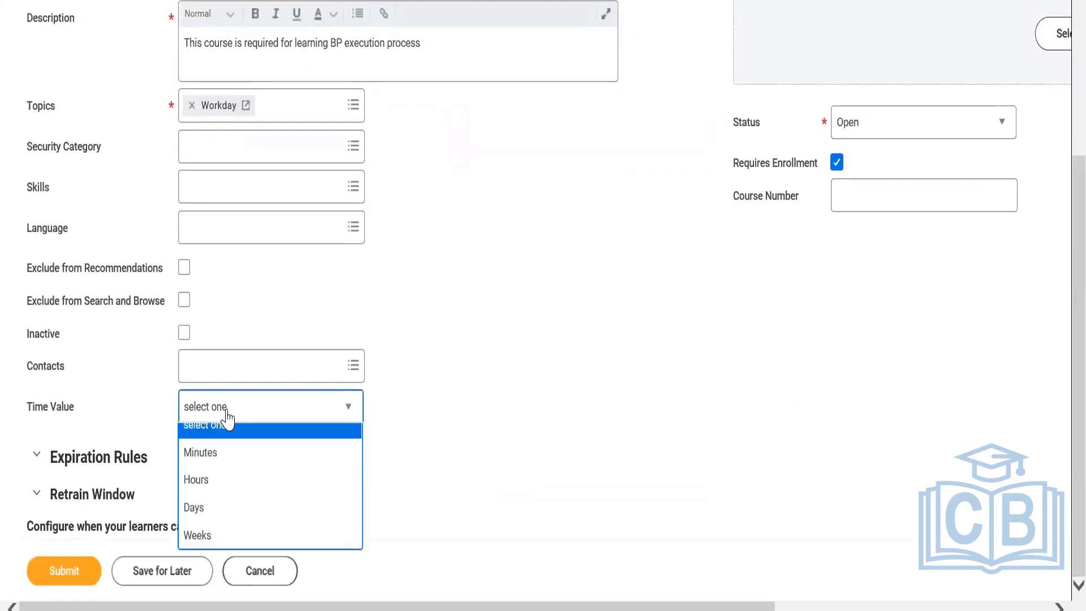
left_click(210, 500)
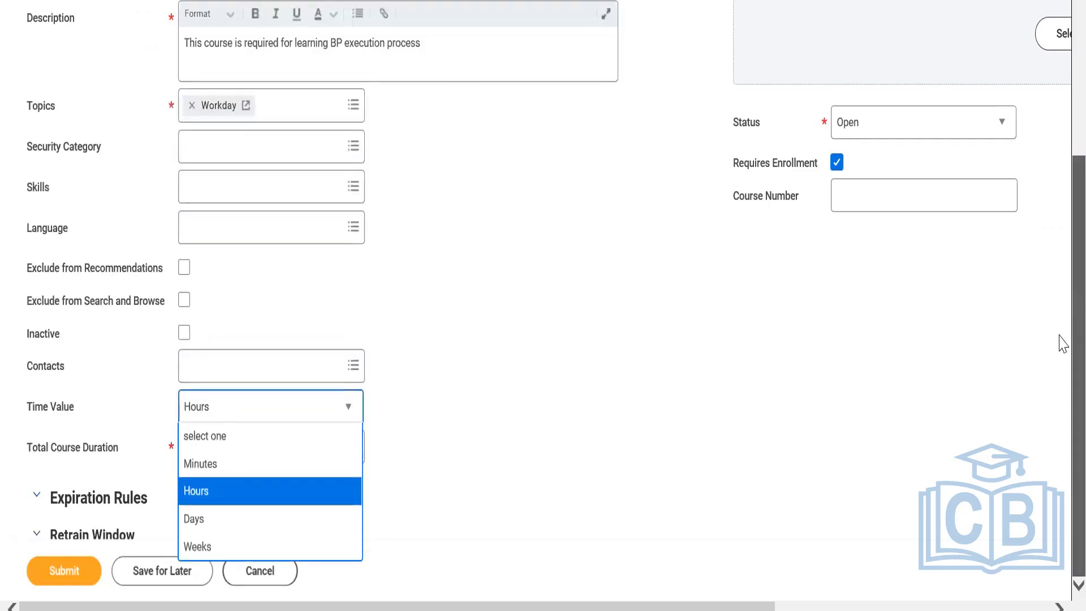
left_click(299, 501)
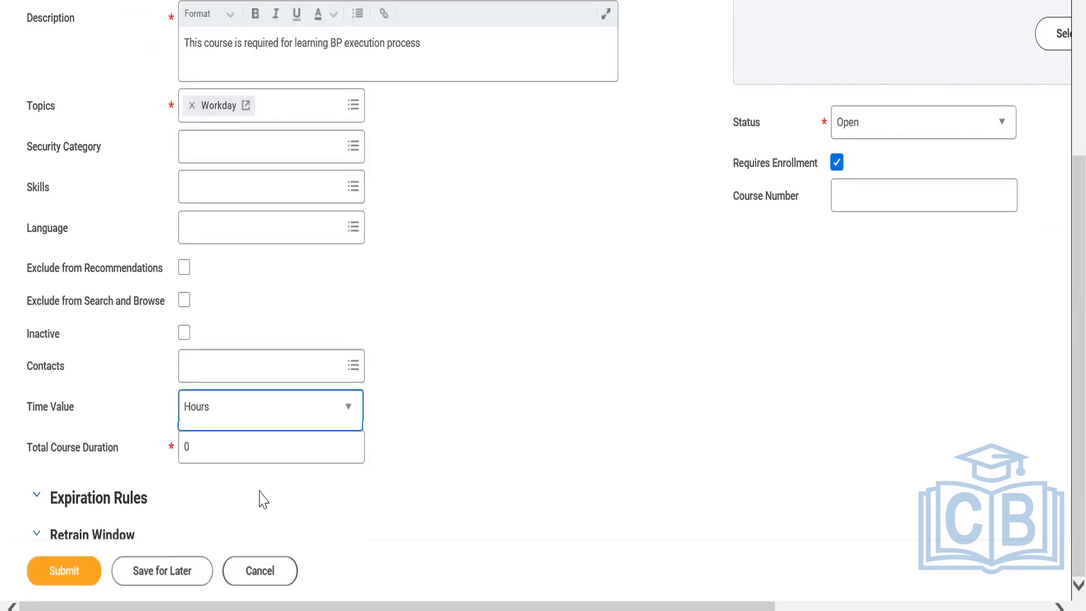
left_click(220, 454)
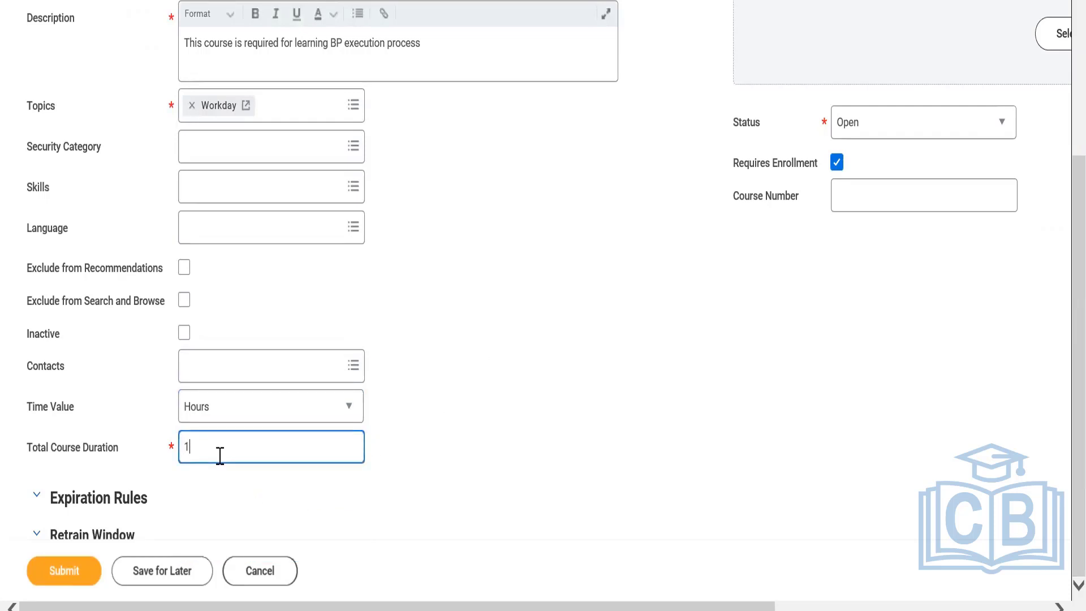
type("1")
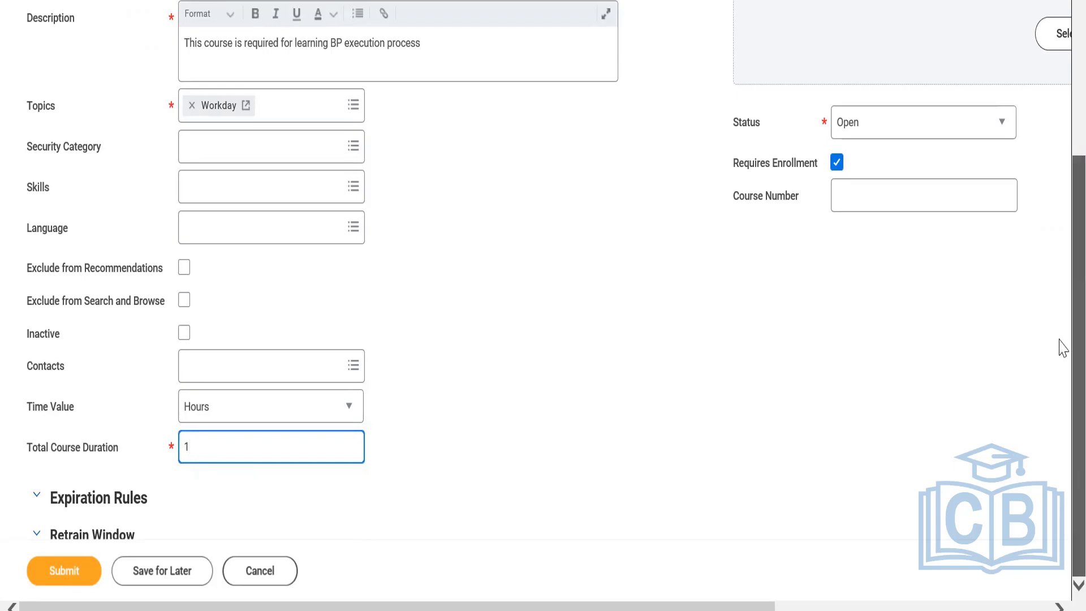
Examine the remaining course sections, including the expiration rules, units, competencies and cost.
scroll(1063, 109, "up", 2)
scroll(1062, 109, "up", 2)
scroll(1061, 347, "down", 4)
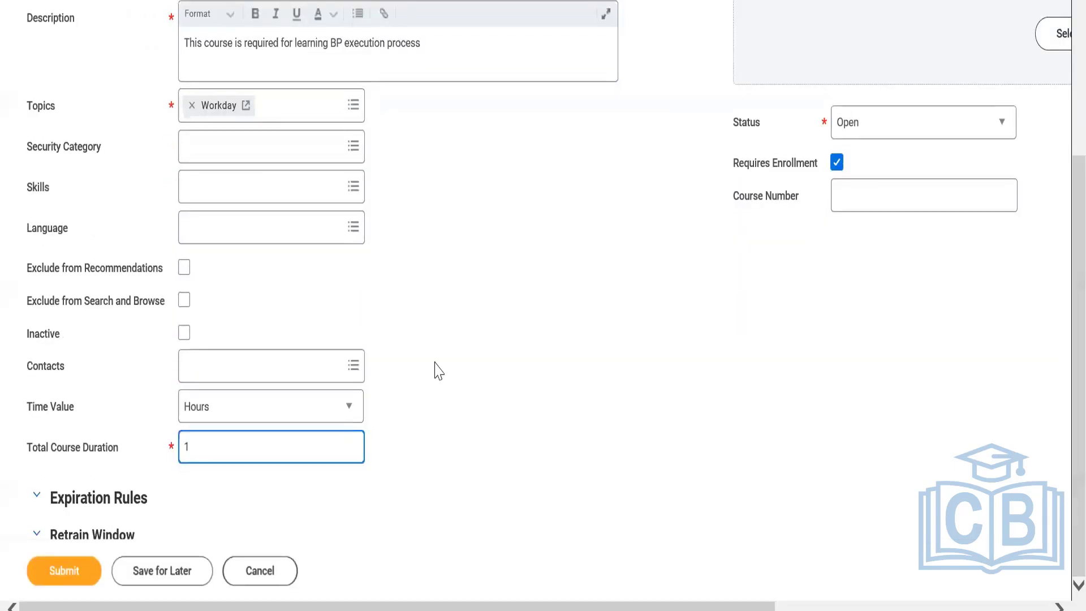
left_click(36, 505)
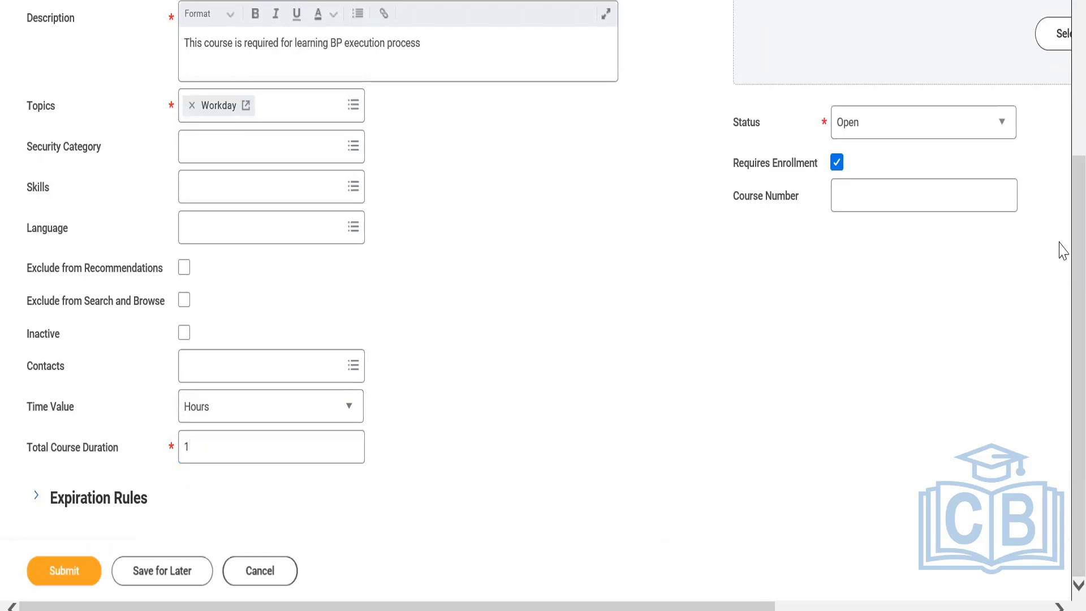
left_click(89, 500)
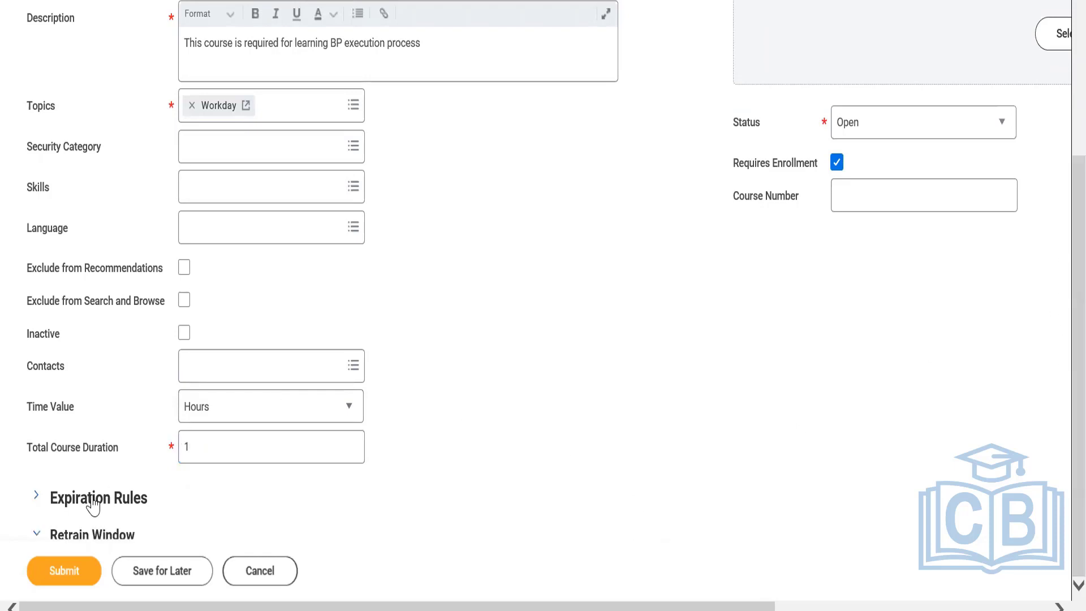
scroll(1059, 328, "up", 5)
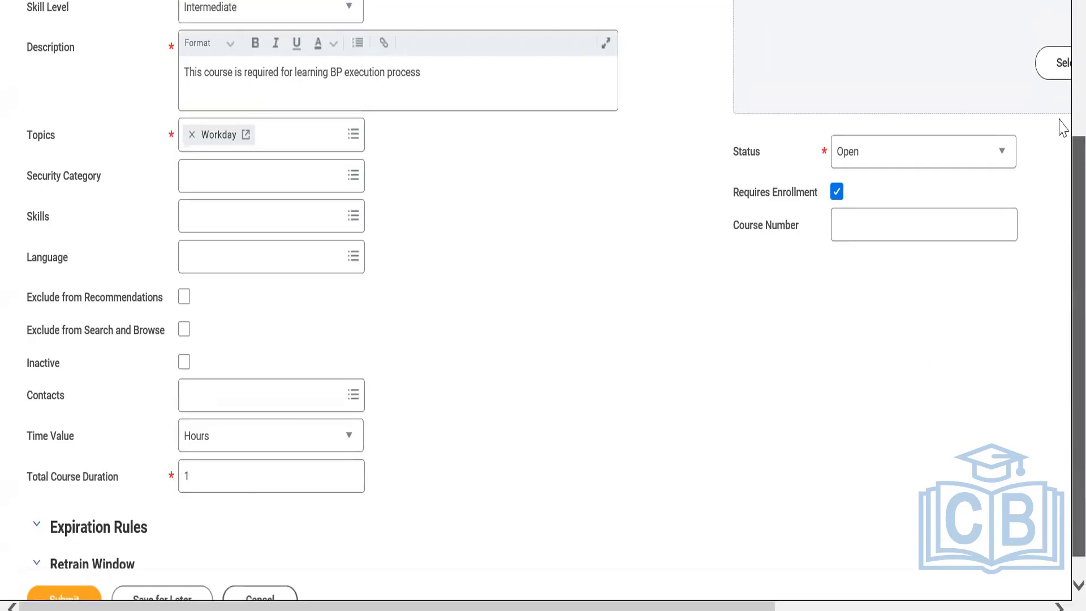
scroll(1062, 187, "down", 5)
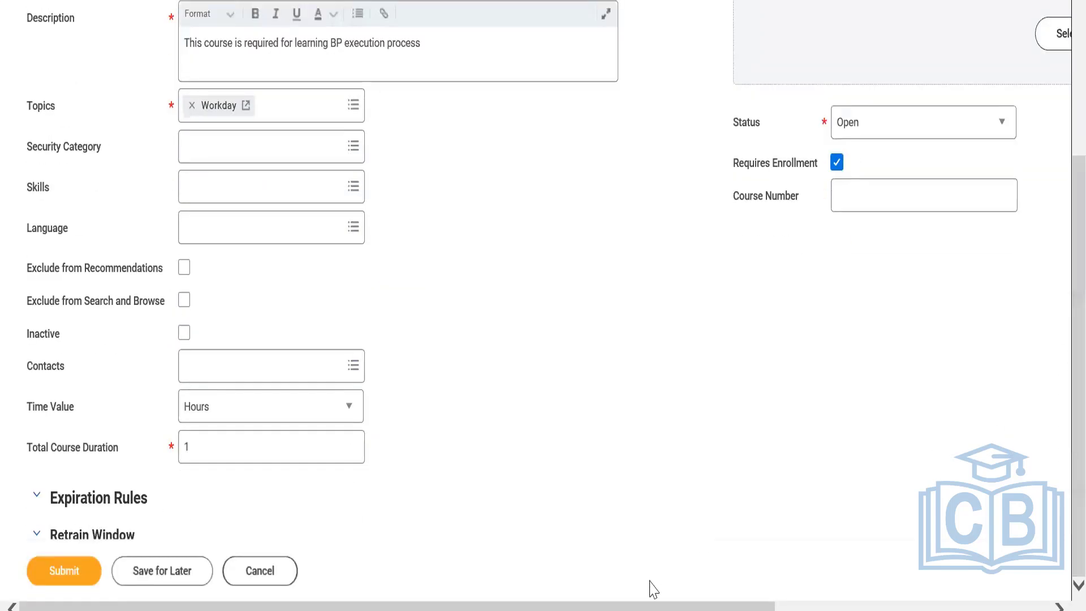
left_click_drag(724, 606, 1059, 595)
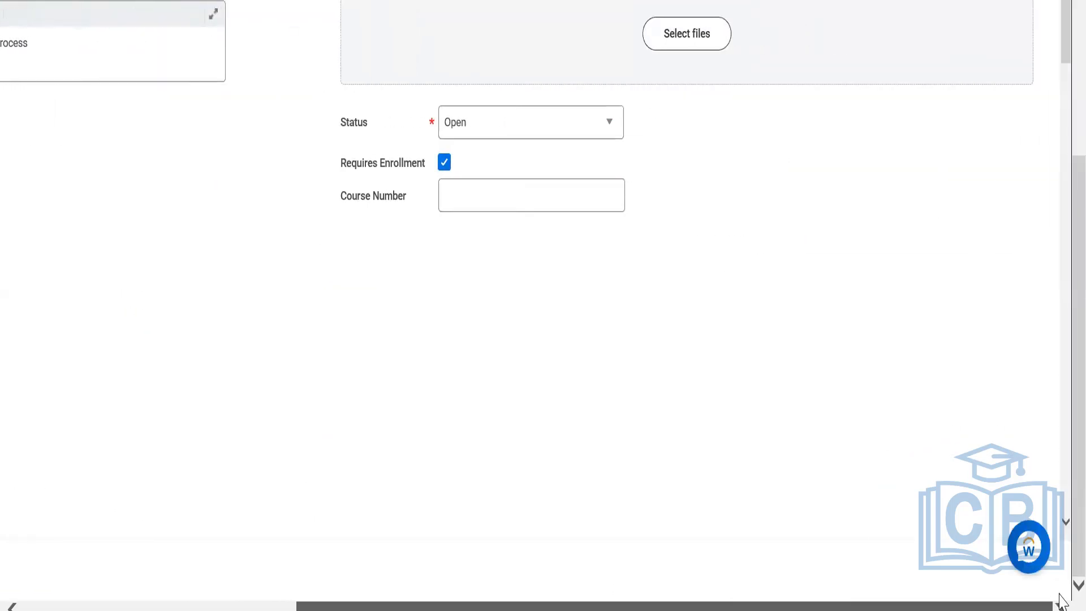
left_click_drag(1061, 29, 1059, 80)
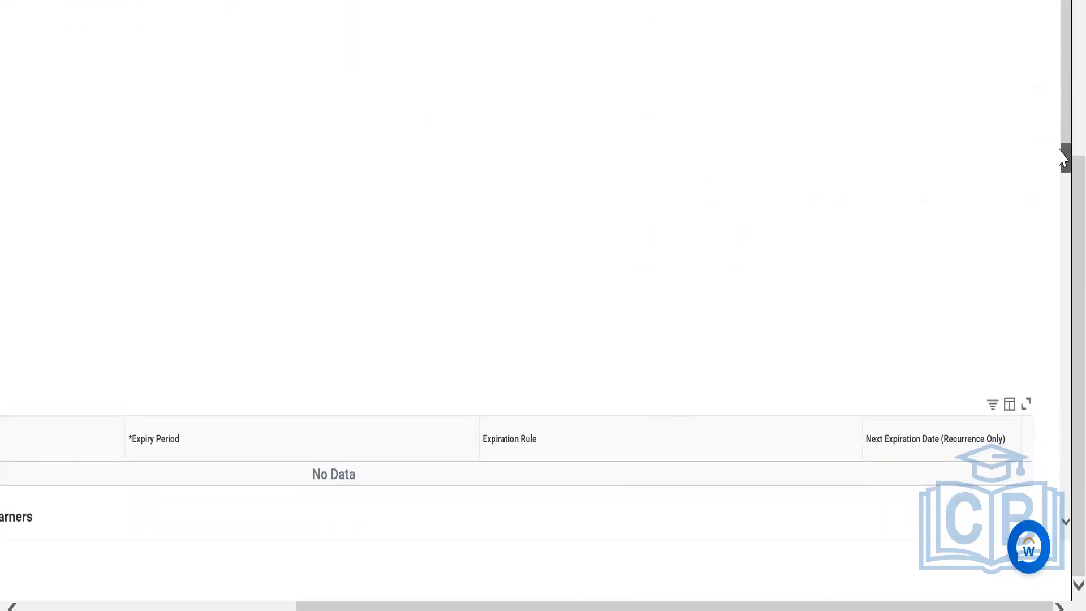
left_click_drag(1060, 161, 1062, 302)
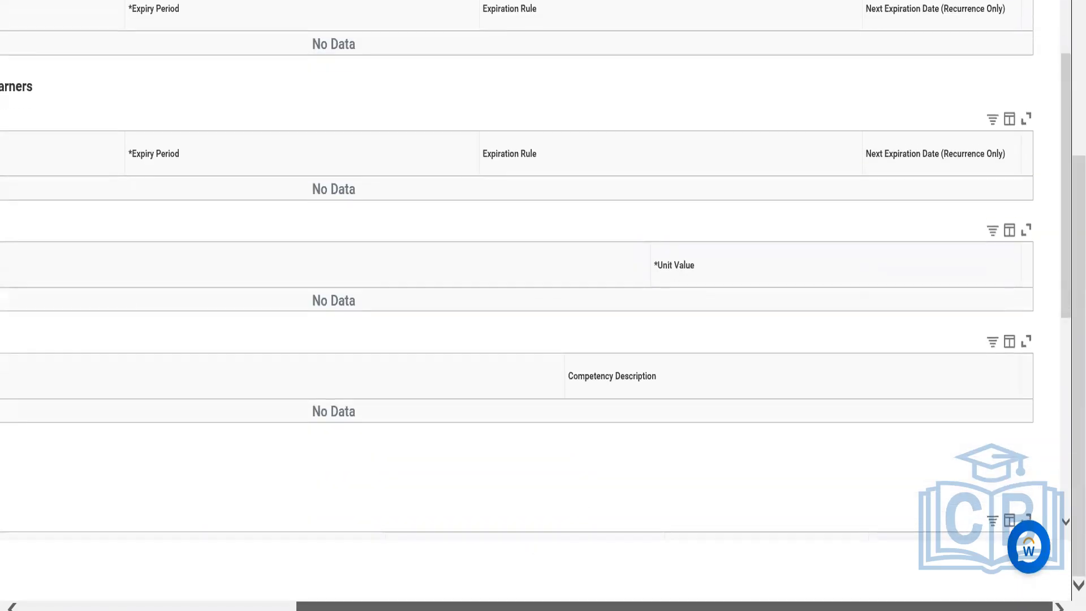
left_click_drag(347, 606, 134, 557)
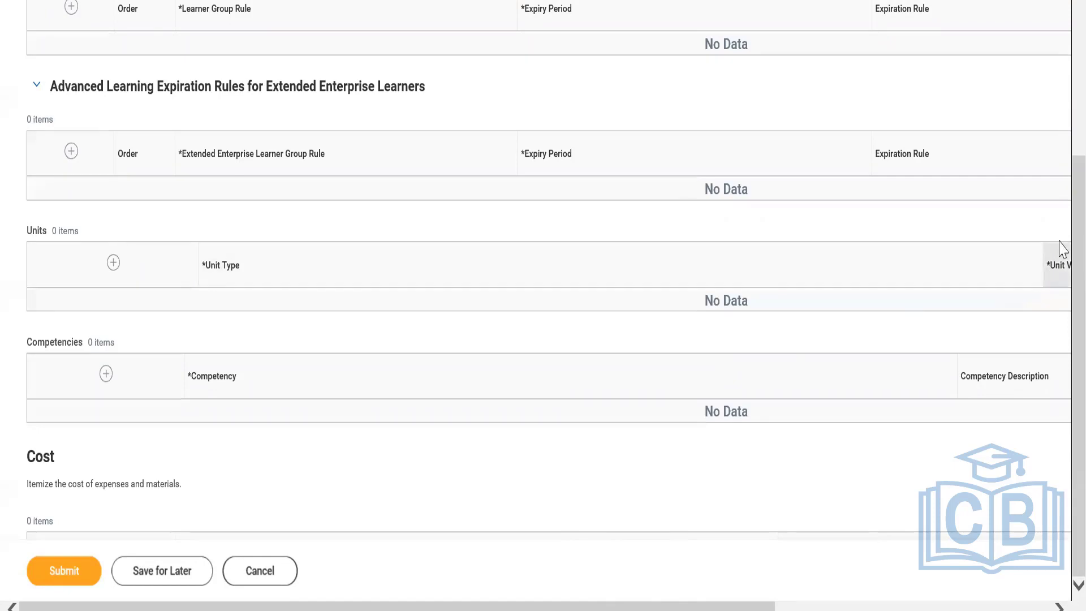
Try Duration as the default expiration rule's expiry period and reset the expiry period to unselected.
scroll(1061, 204, "up", 2)
scroll(1063, 183, "up", 3)
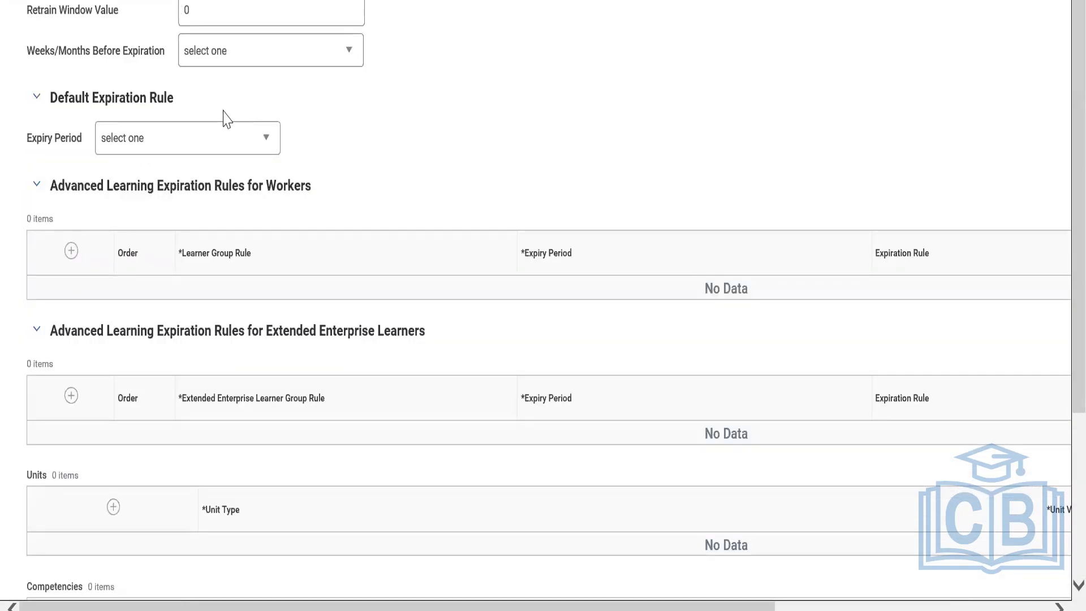
left_click(187, 150)
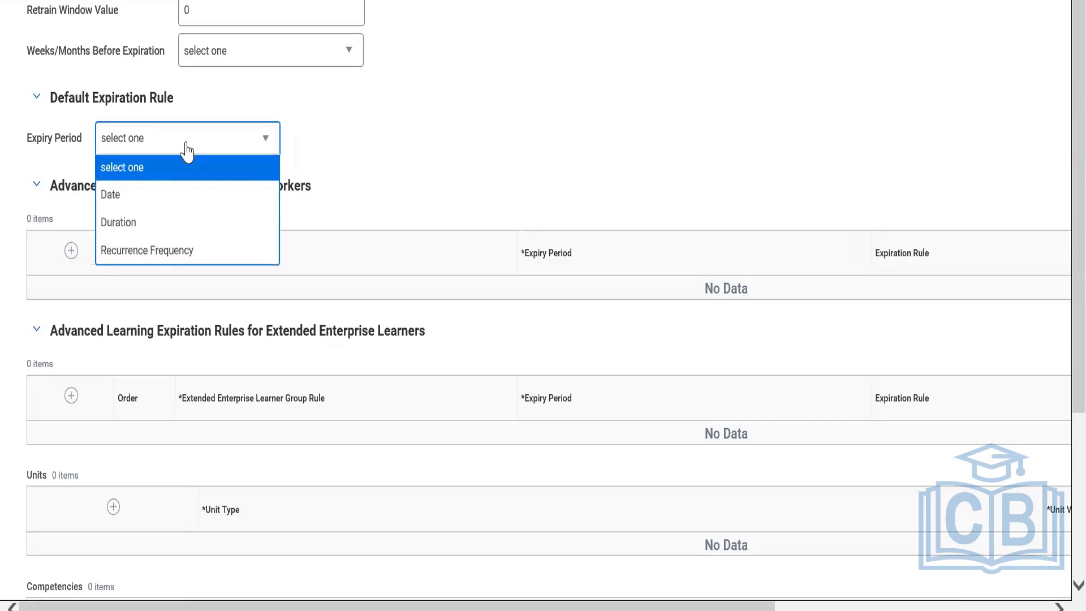
left_click(138, 220)
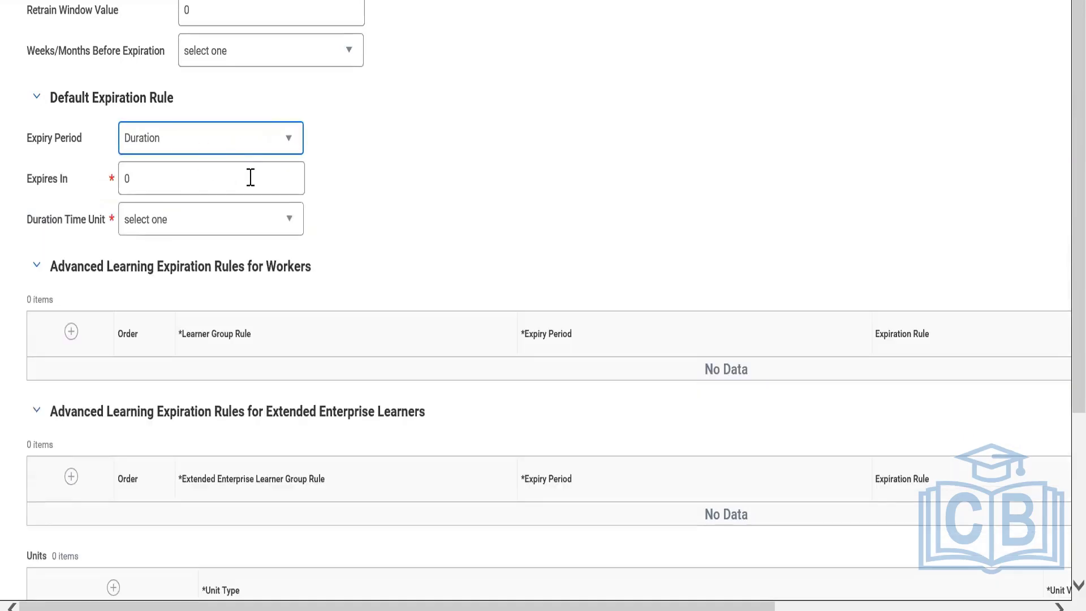
left_click(215, 146)
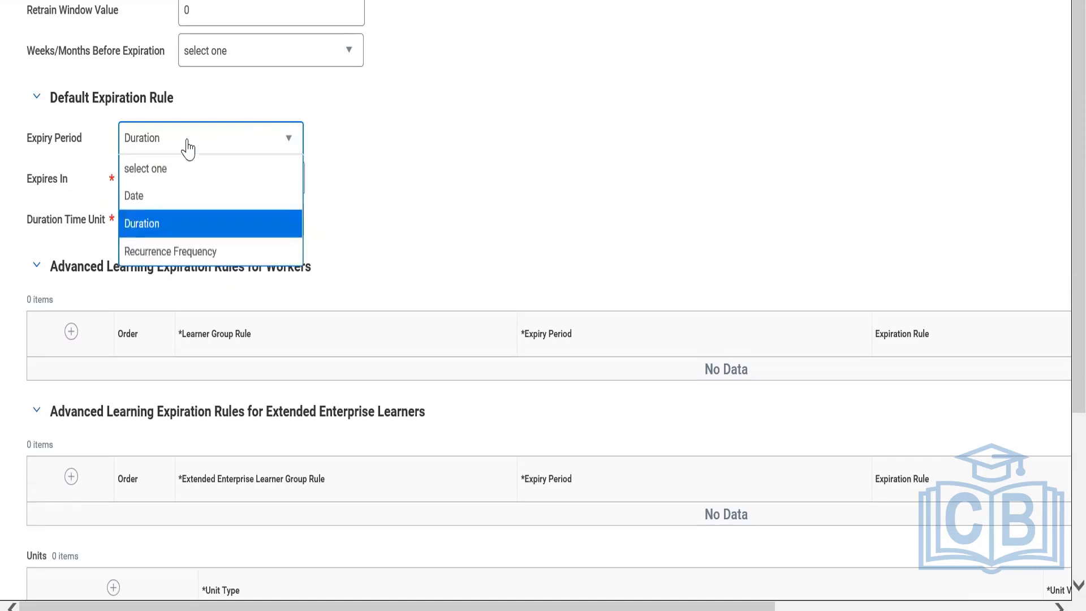
left_click(167, 176)
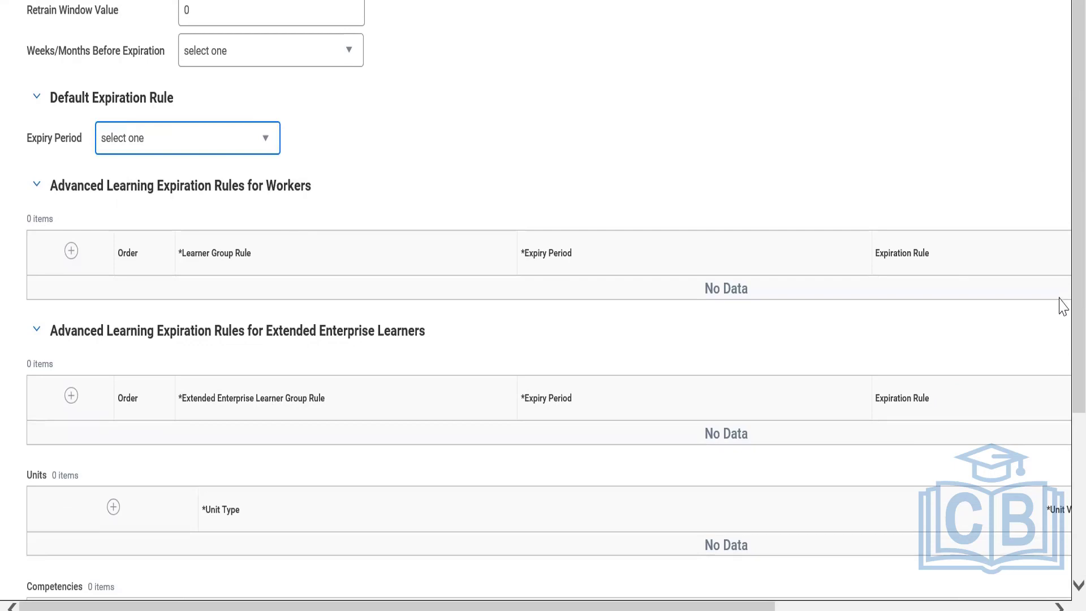
Review the course's expiration rules, units, competencies, cost and pricing sections down to the lesson details.
scroll(1061, 495, "down", 3)
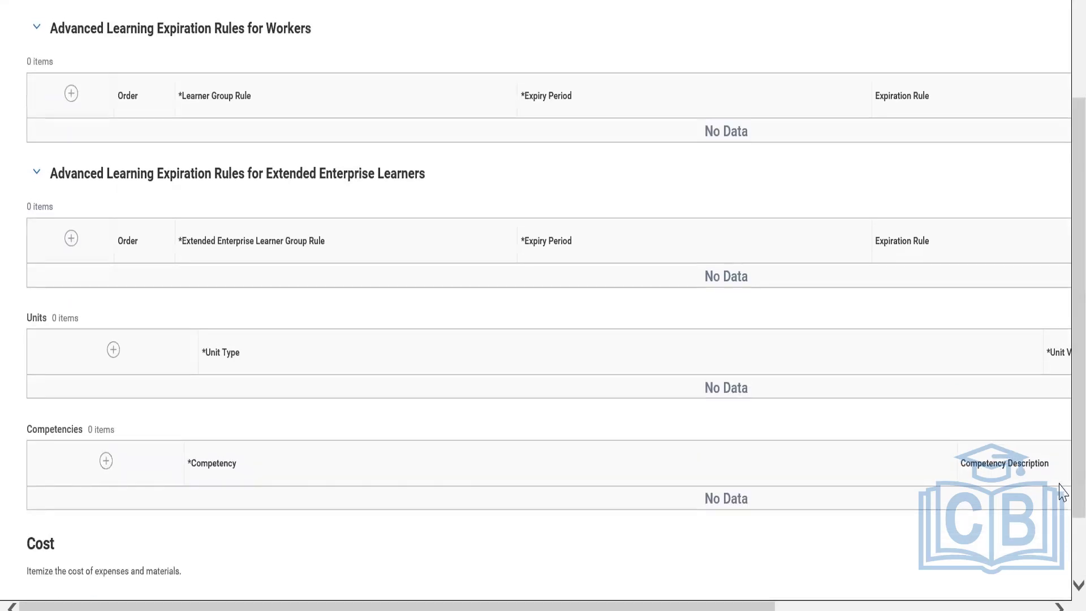
left_click_drag(749, 609, 1026, 609)
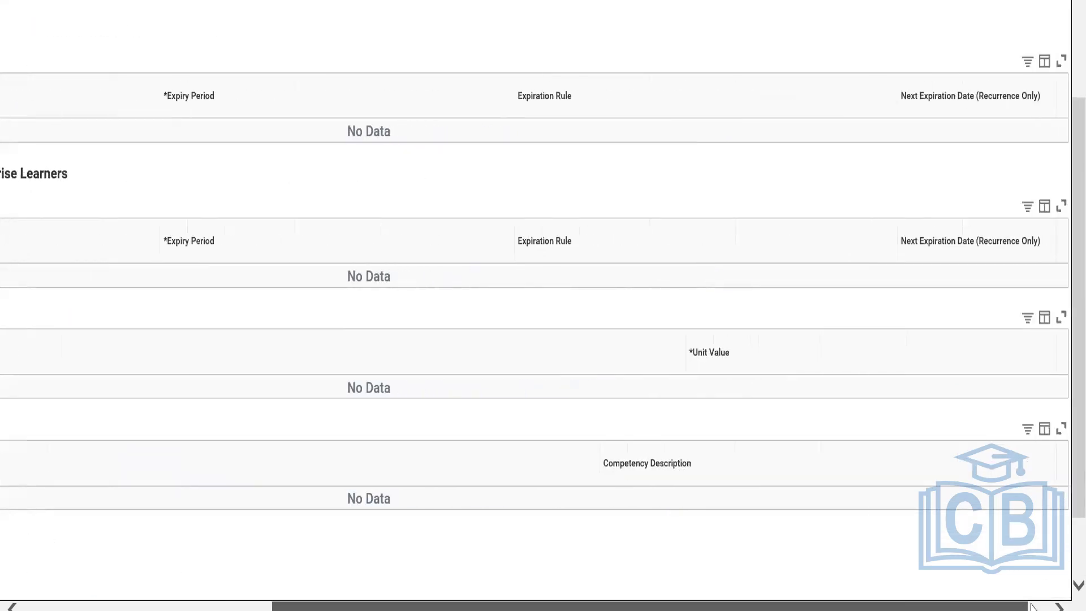
left_click_drag(1061, 331, 1062, 566)
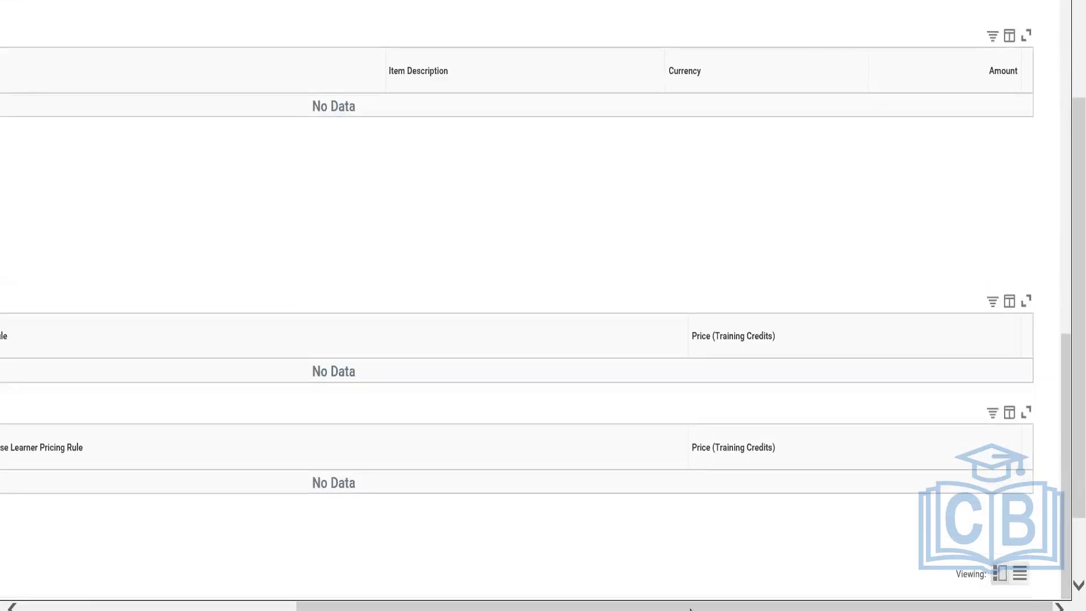
left_click_drag(690, 609, 271, 597)
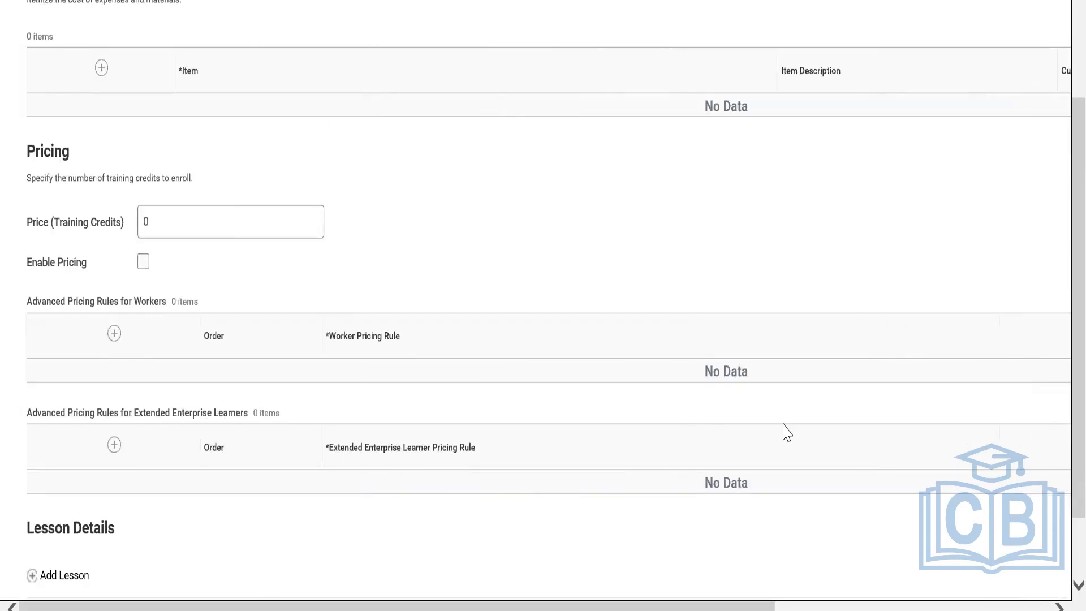
scroll(1059, 308, "down", 2)
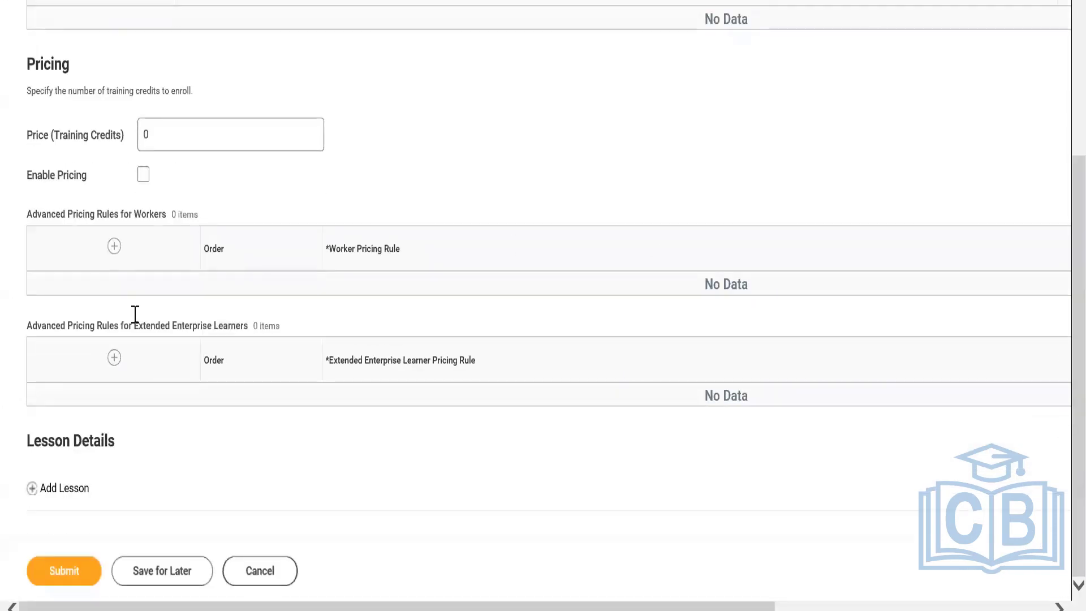
Try adding a Media lesson to the course's lesson details, and delete that lesson.
left_click(60, 489)
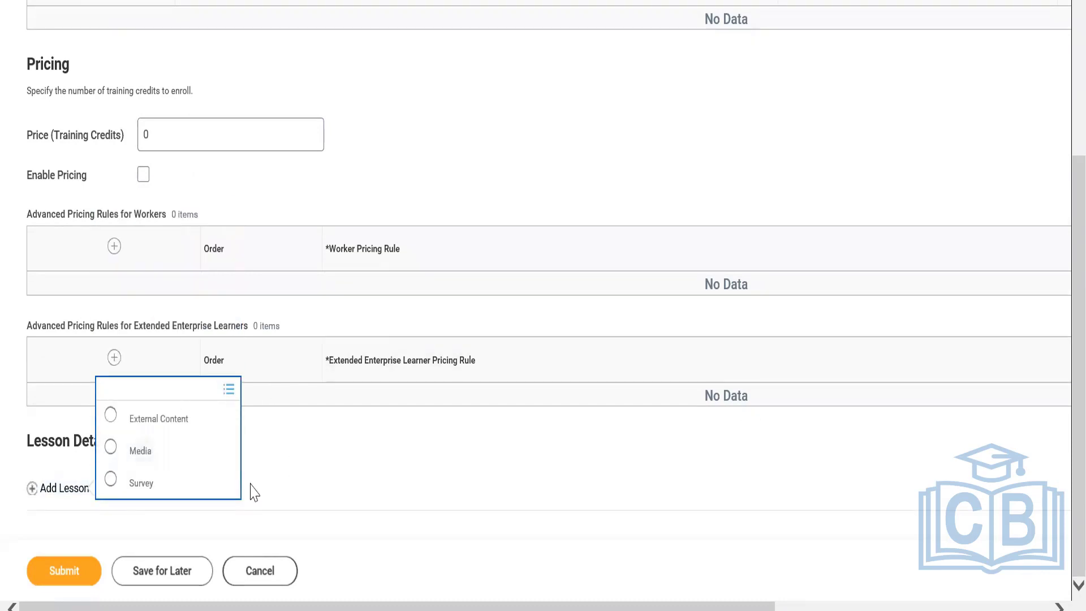
left_click(161, 460)
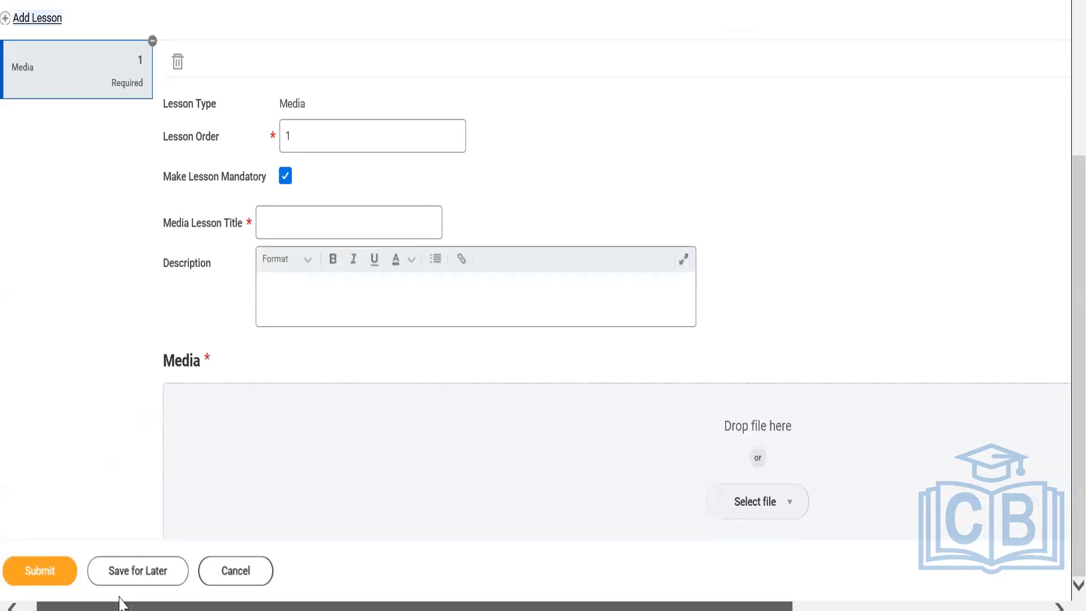
left_click_drag(116, 602, 58, 594)
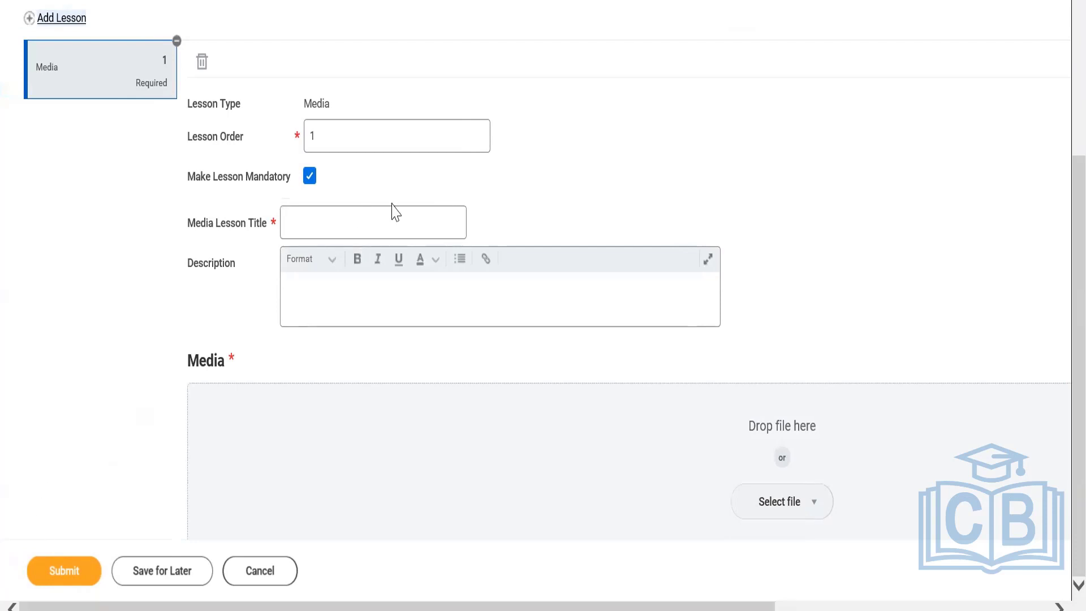
left_click(201, 64)
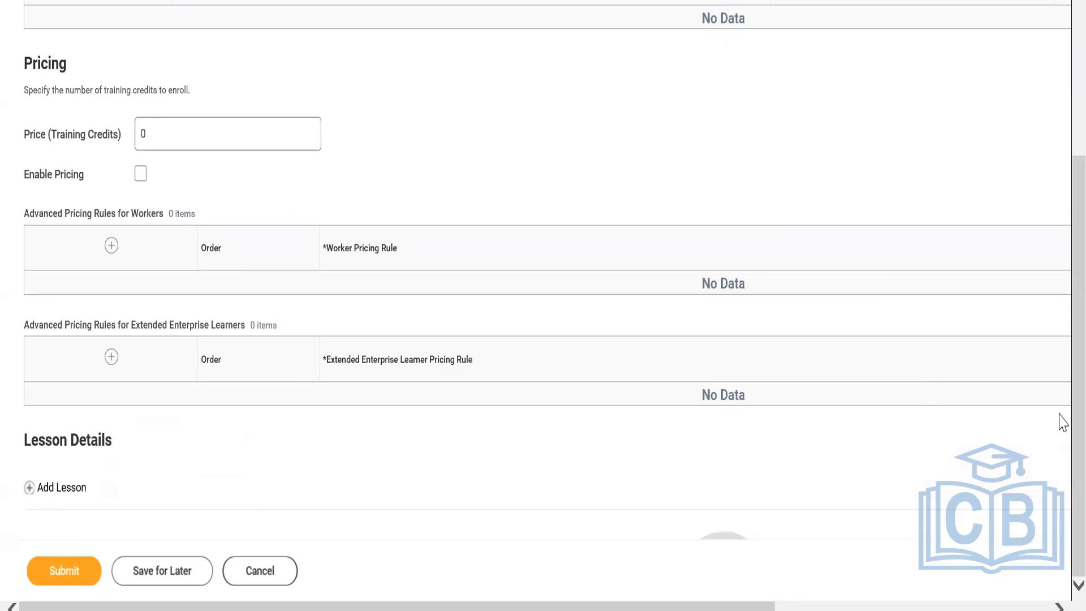
left_click(65, 488)
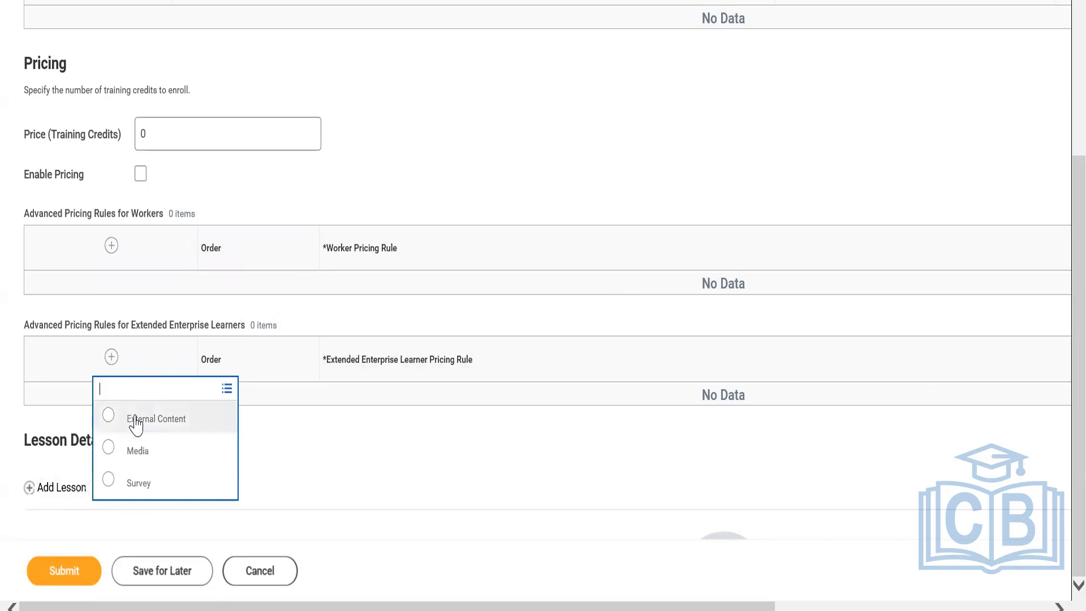
left_click(136, 422)
scroll(1061, 249, "down", 3)
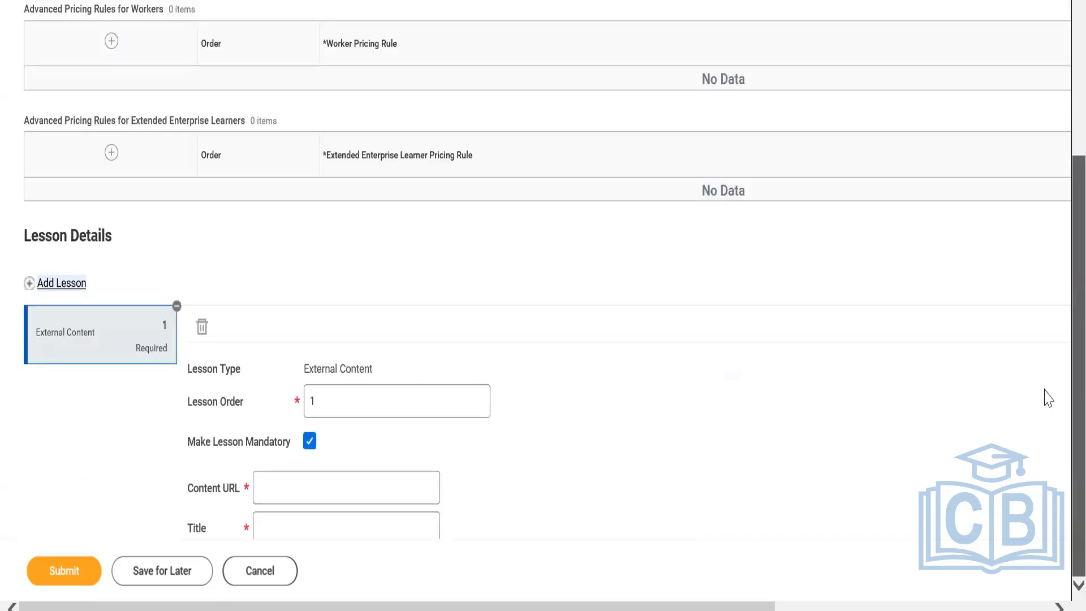
mouse_move(757, 608)
left_mouse_down()
mouse_move(877, 589)
mouse_move(992, 599)
mouse_move(755, 608)
left_mouse_up()
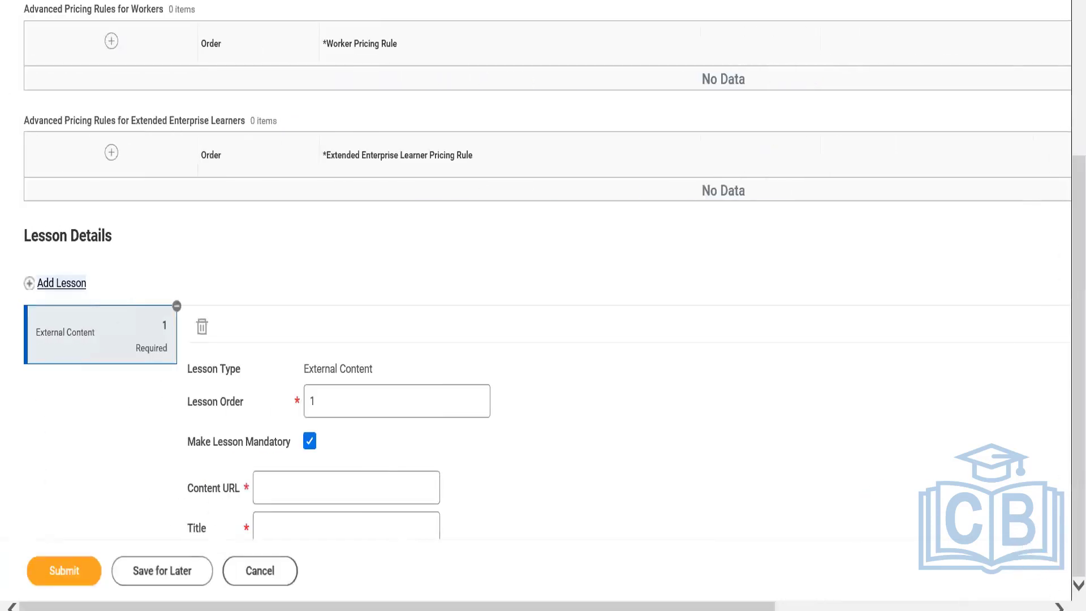
left_click(395, 490)
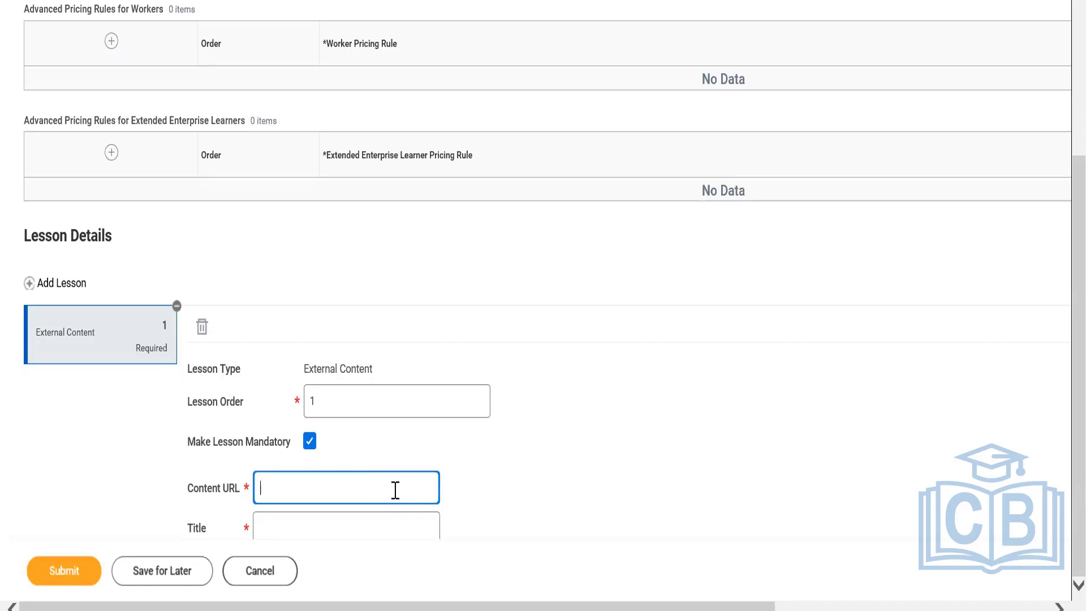
type("www.myworkday.com")
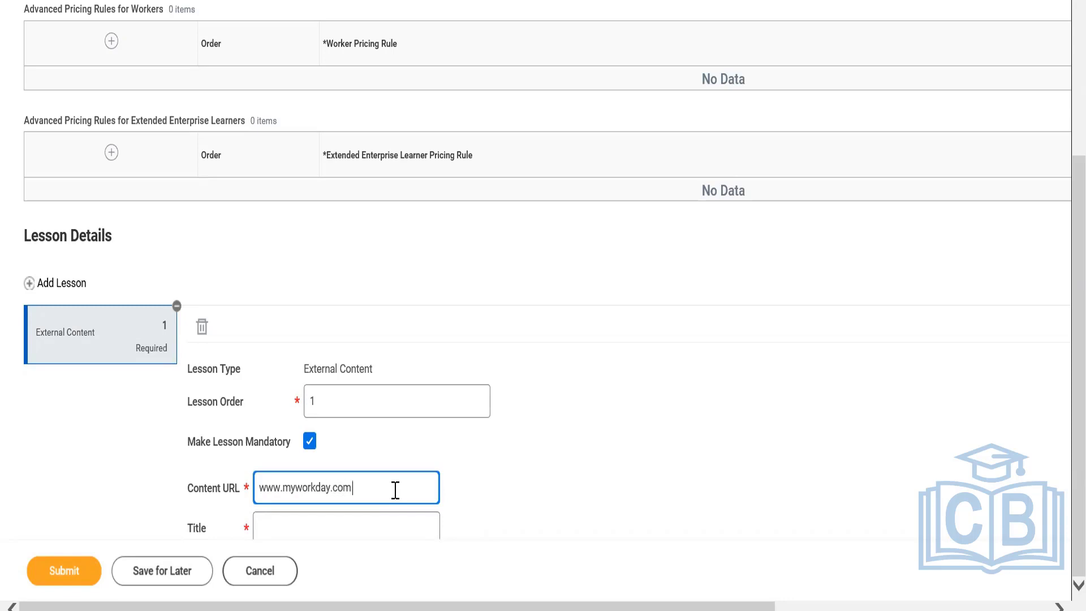
type("/learning/bp")
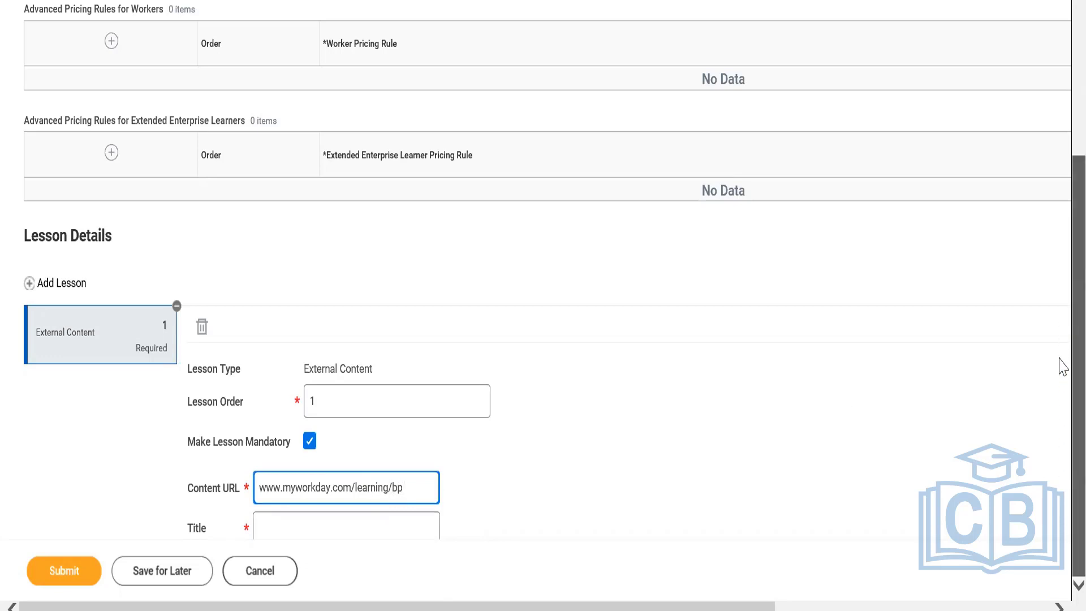
left_click(380, 530)
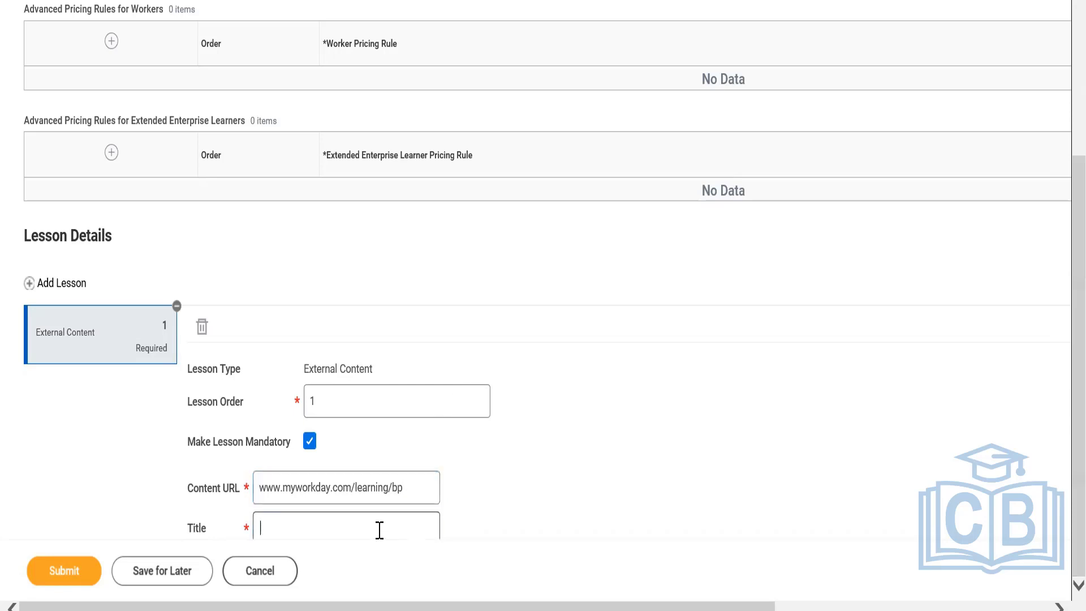
type("Workday")
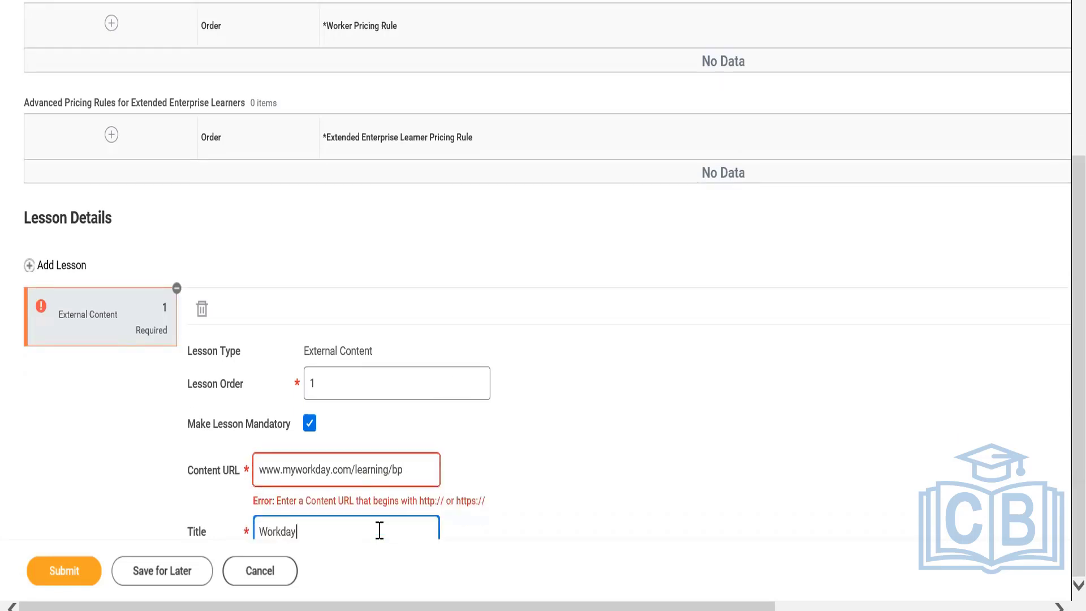
left_click(408, 466)
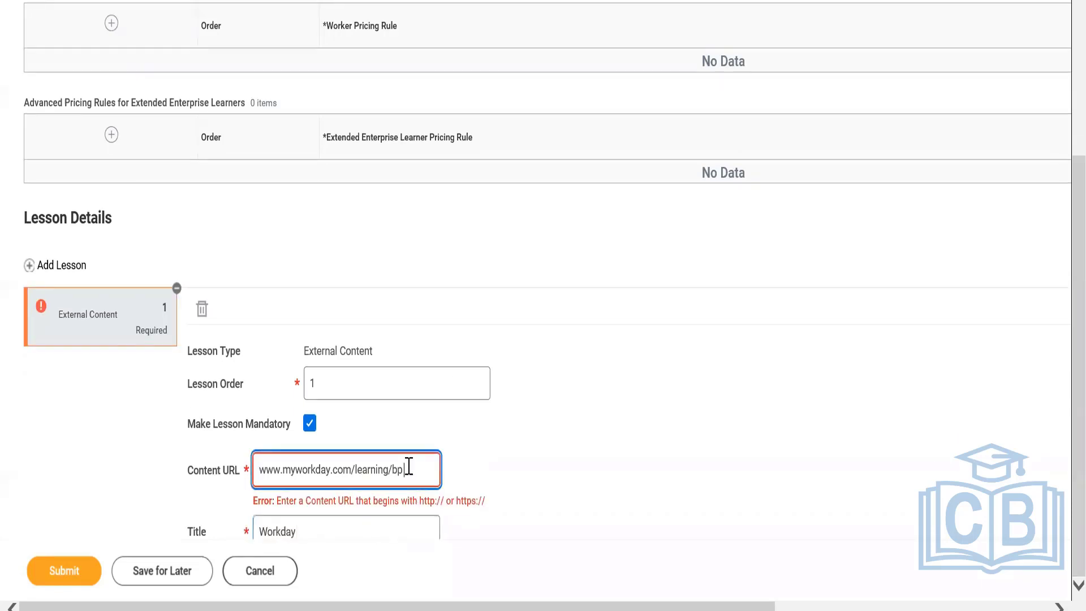
key("BackSpace")
key("BackSpace")
key("BackSpace")
key("BackSpace")
key("BackSpace")
key("BackSpace")
key("BackSpace")
key("BackSpace")
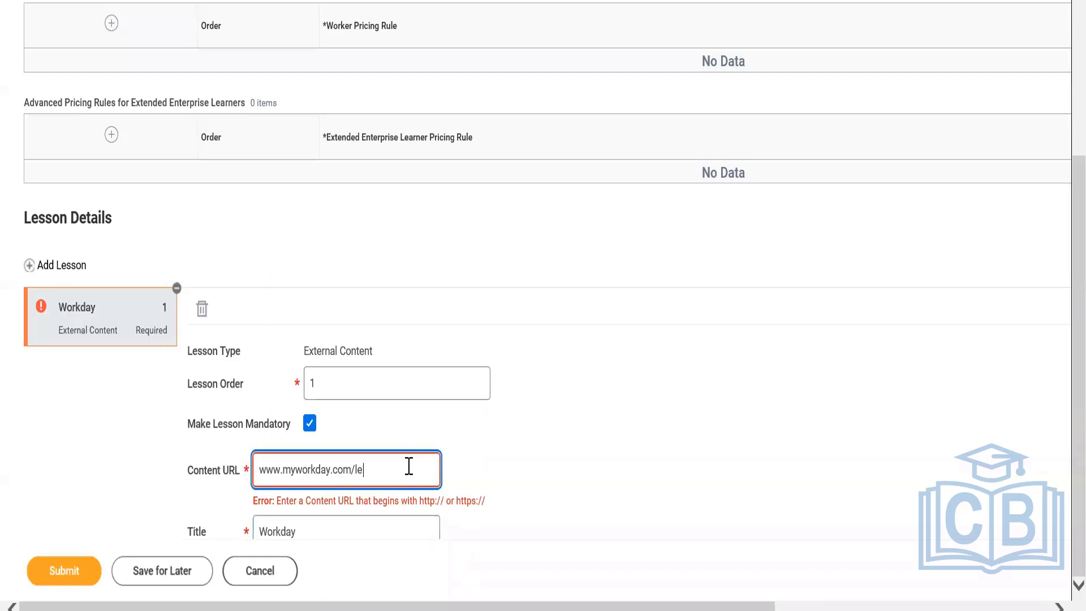
left_click(646, 446)
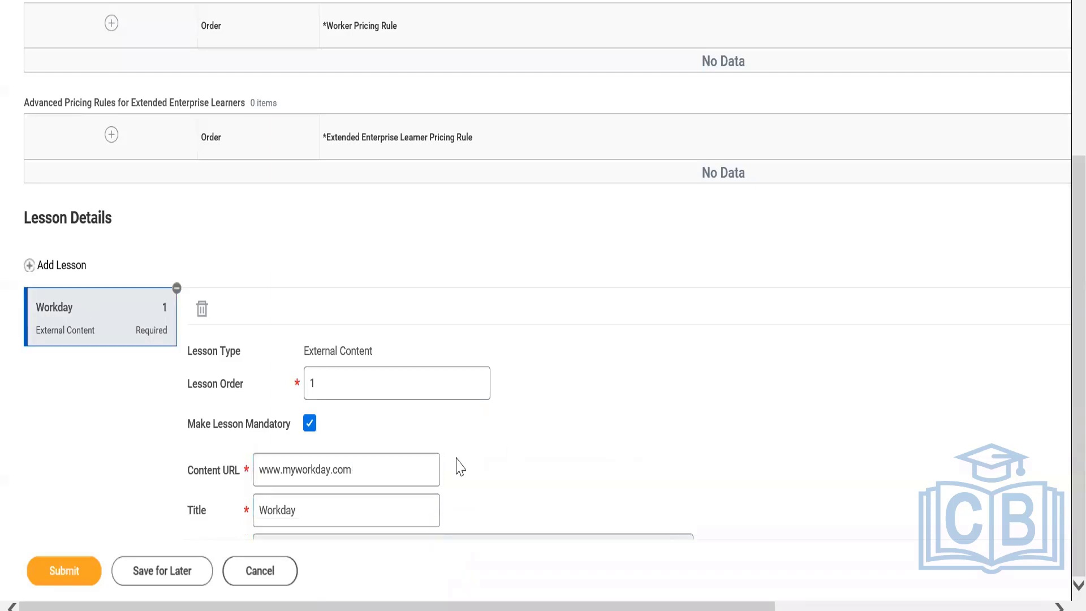
left_click(260, 469)
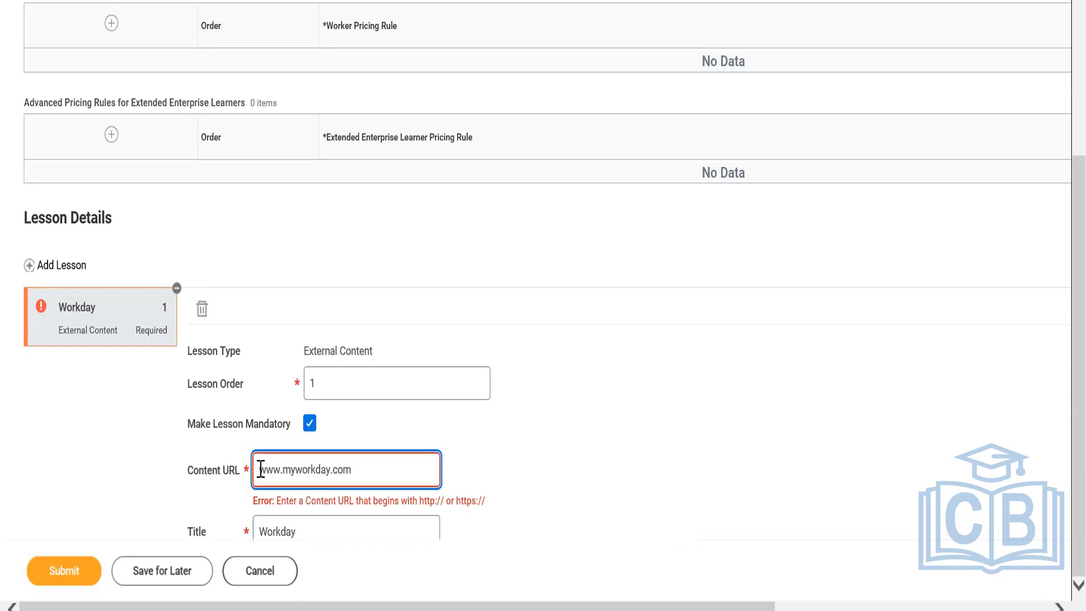
type("https")
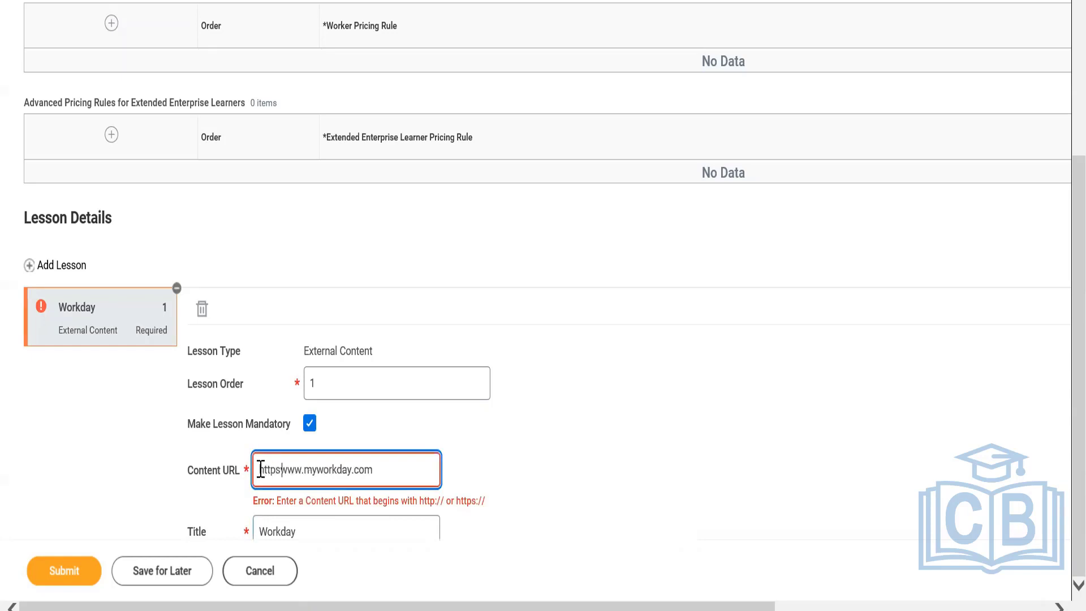
type(":")
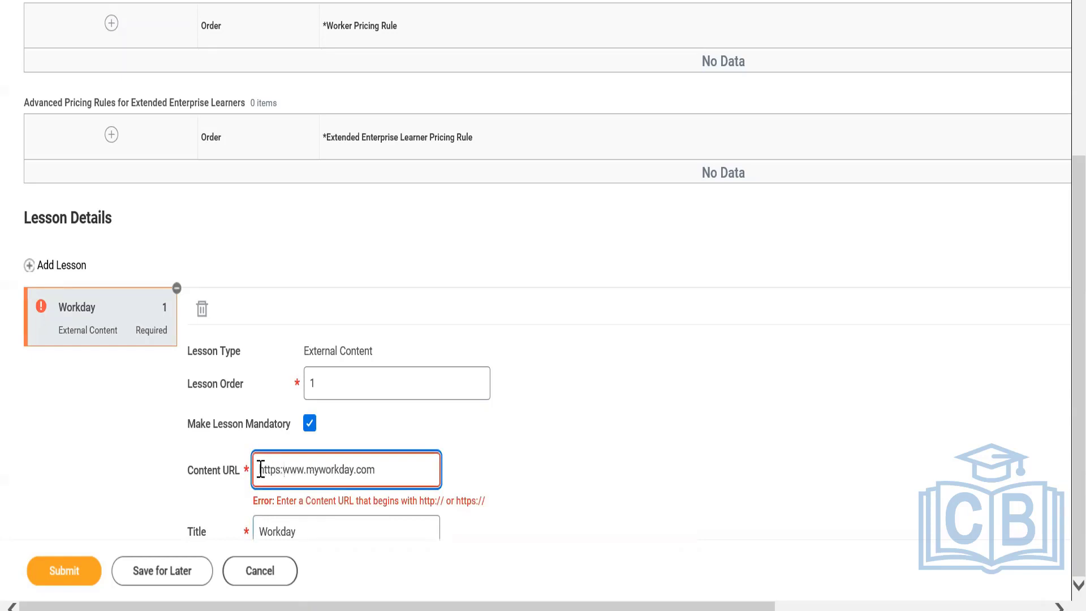
type("//")
left_click(485, 441)
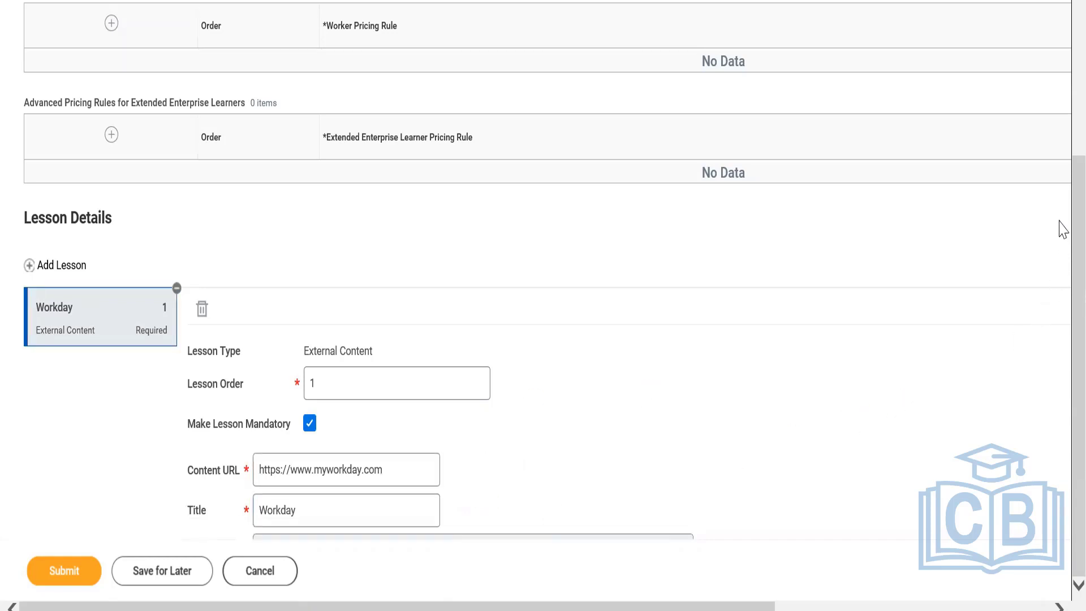
Extend the lesson title to Workday Learning and enter Workday Learning as its description.
left_click(374, 509)
type("Le")
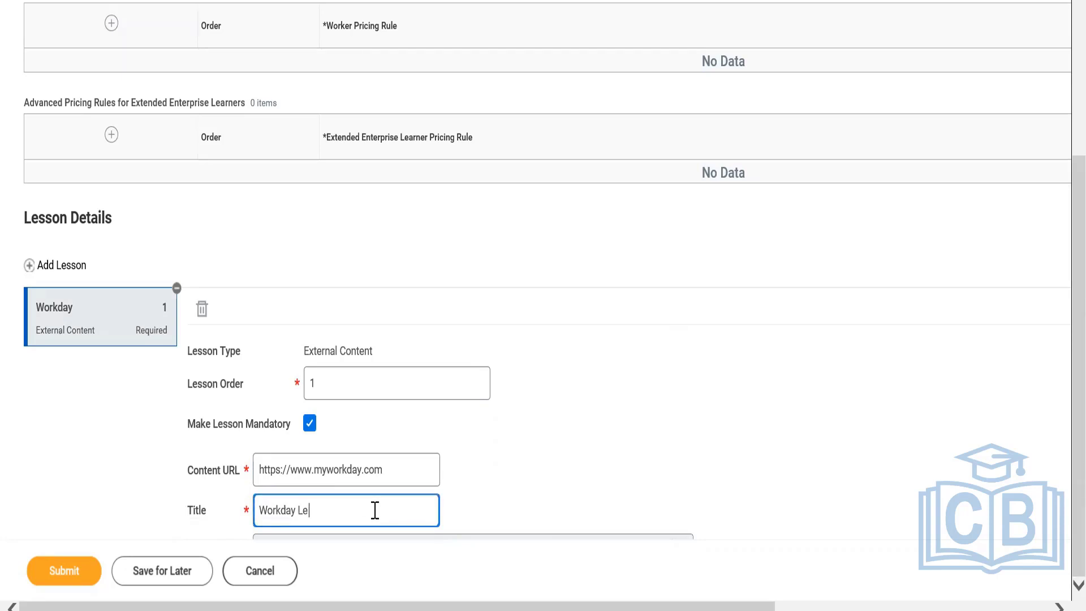
type("arning")
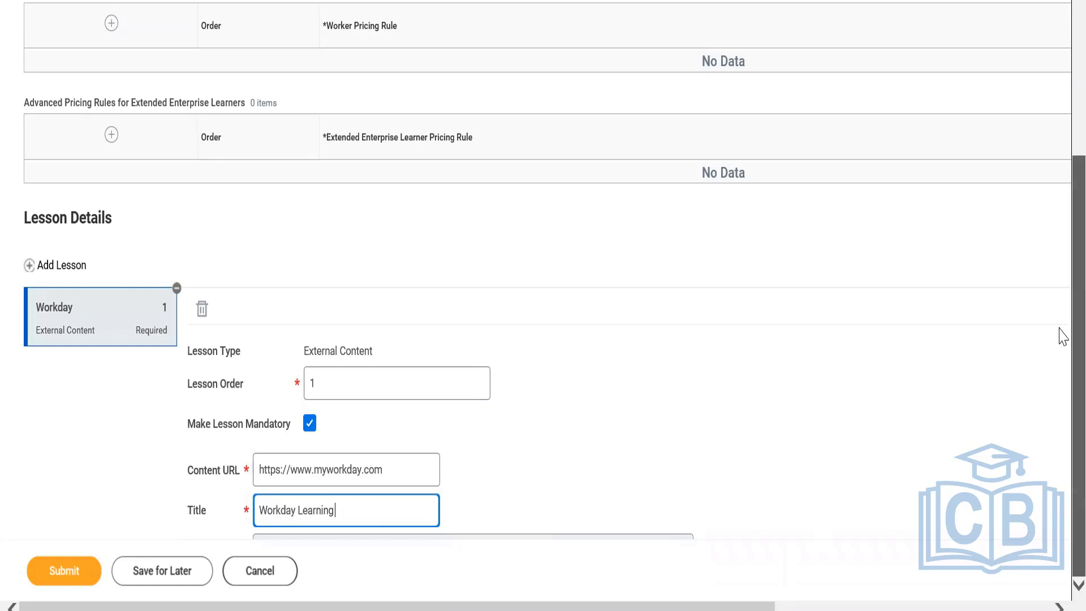
key("Tab")
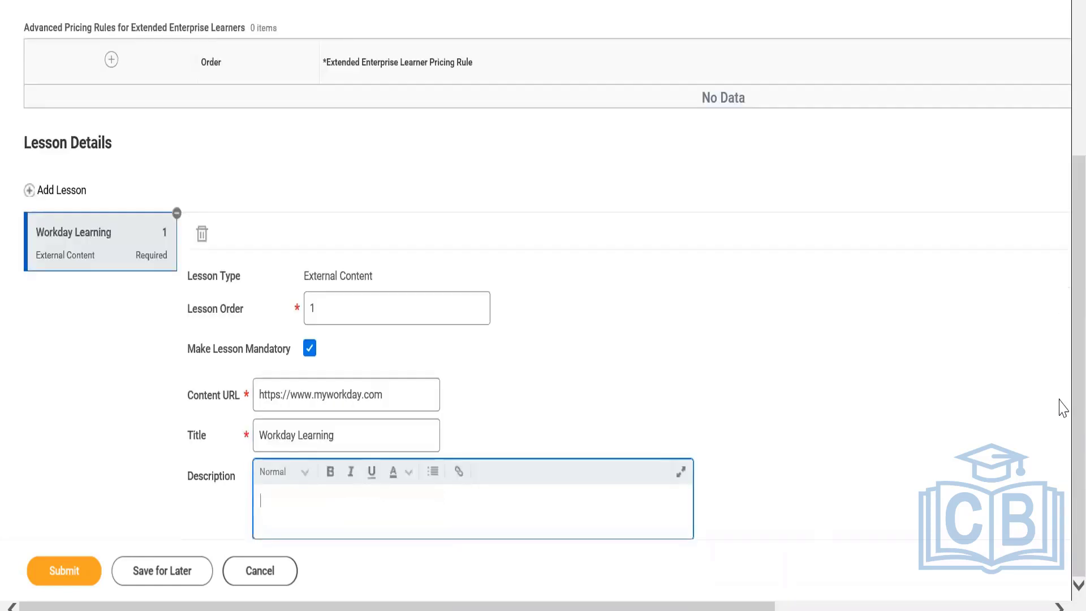
type("Workday Learning")
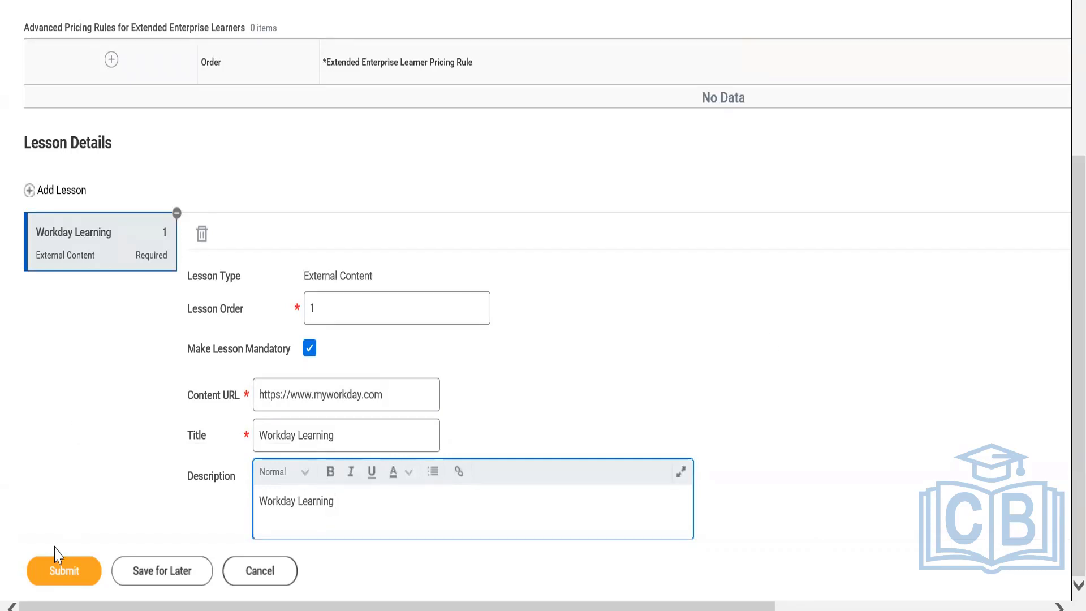
Submit the course, expand its details and process, and select the course title Workday Learning - BP for copying.
left_click(53, 572)
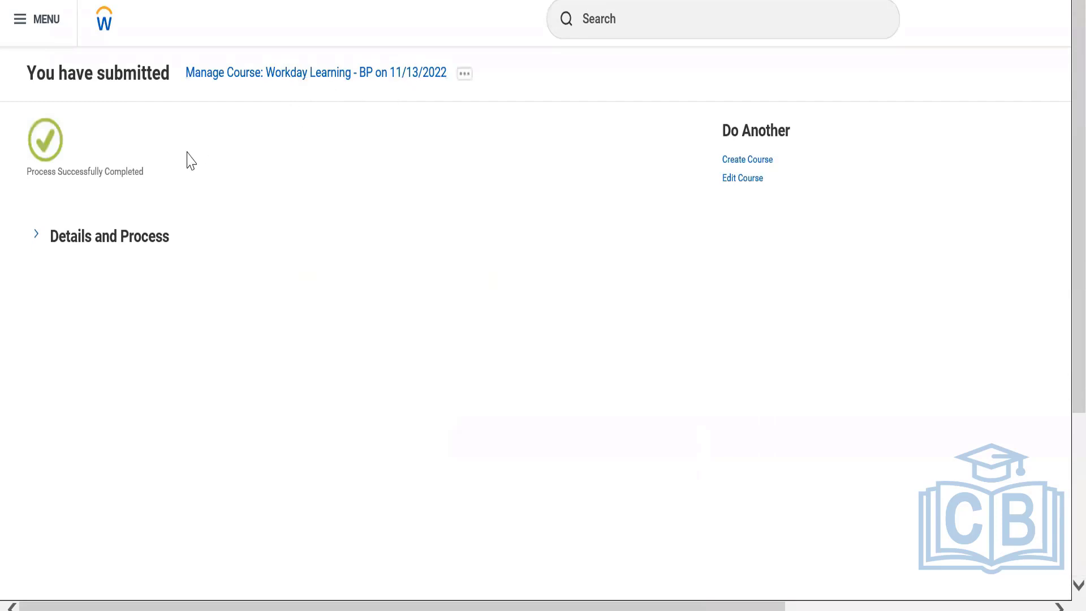
left_click(138, 244)
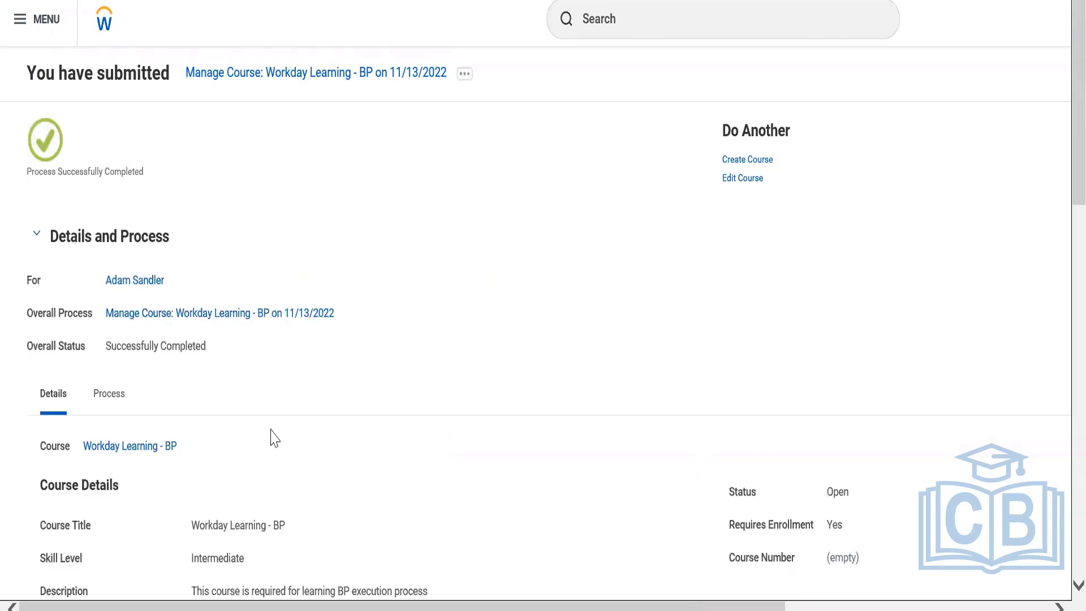
left_click_drag(192, 531, 307, 536)
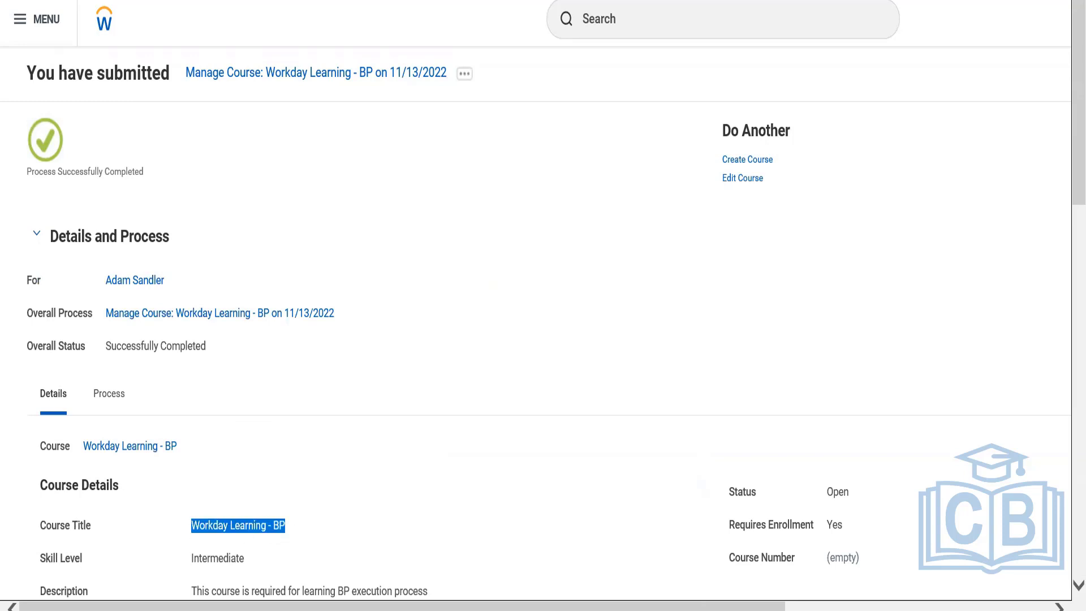
Switch to the text notes, try pasting the course title after the first scenario, and undo the insertion.
key("alt+Tab")
left_click(776, 94)
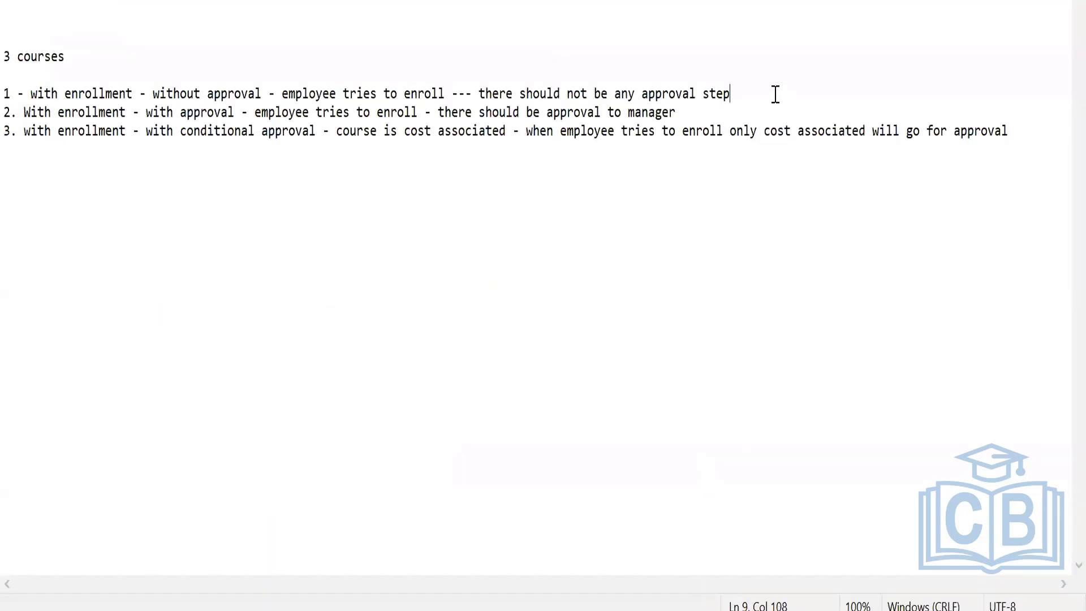
type("-")
type("Course Title   Workday Learning - BP")
key("ctrl+z")
key("ctrl+z")
Paste the copied course title block above the course list and take out its Workday Learning - BP line.
left_click(570, 238)
left_click(58, 8)
type("Course Title   Workday Learning - BP")
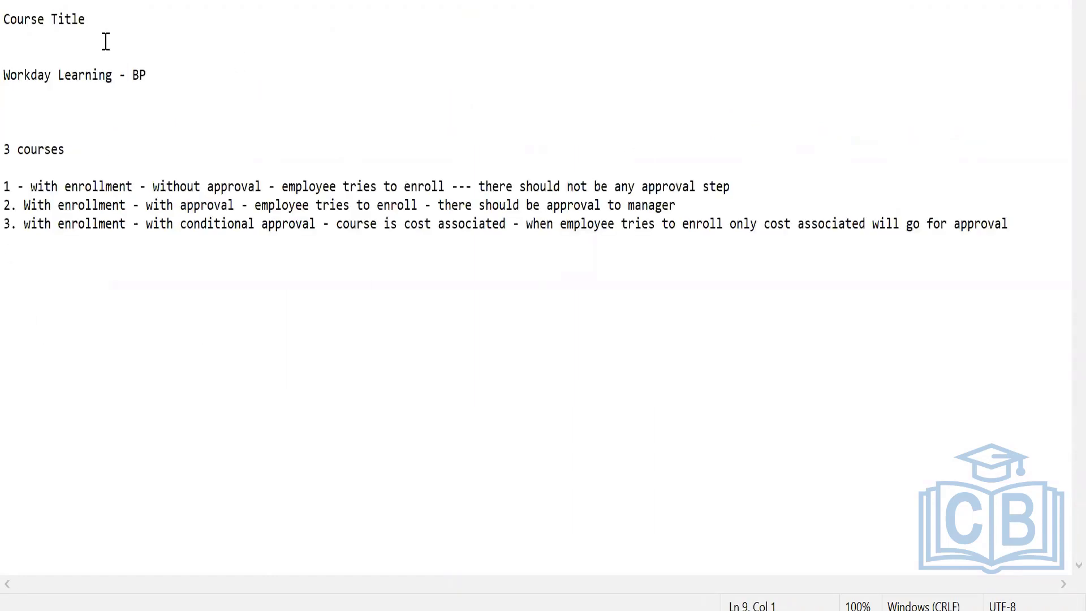
left_click_drag(167, 77, 9, 64)
key("ctrl+c")
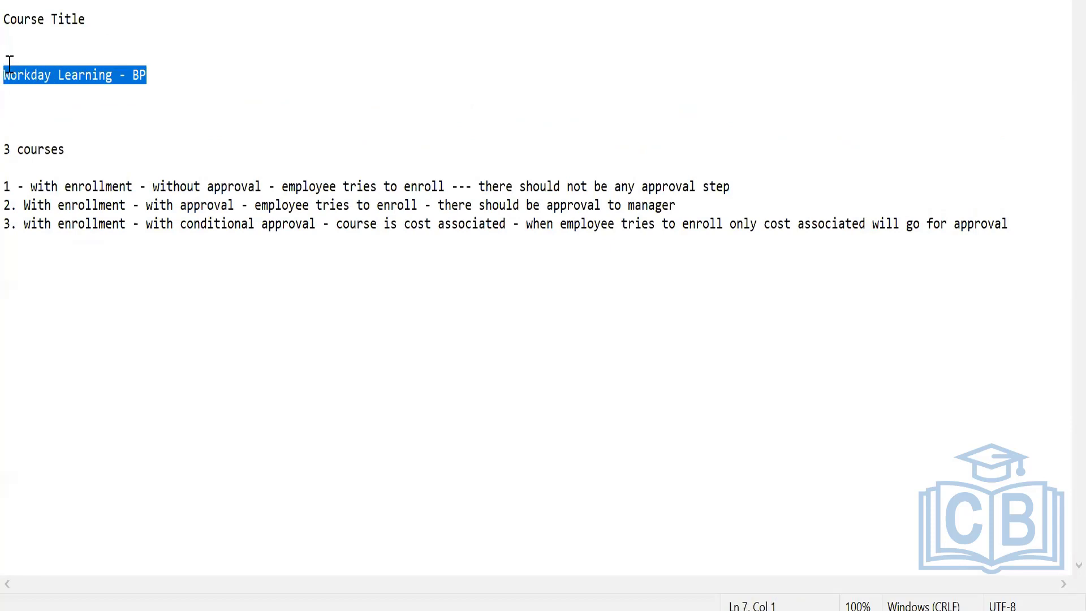
key("Delete")
Append - Workday Learning - BP to the end of the first scenario, keeping it on the same line.
left_click(761, 172)
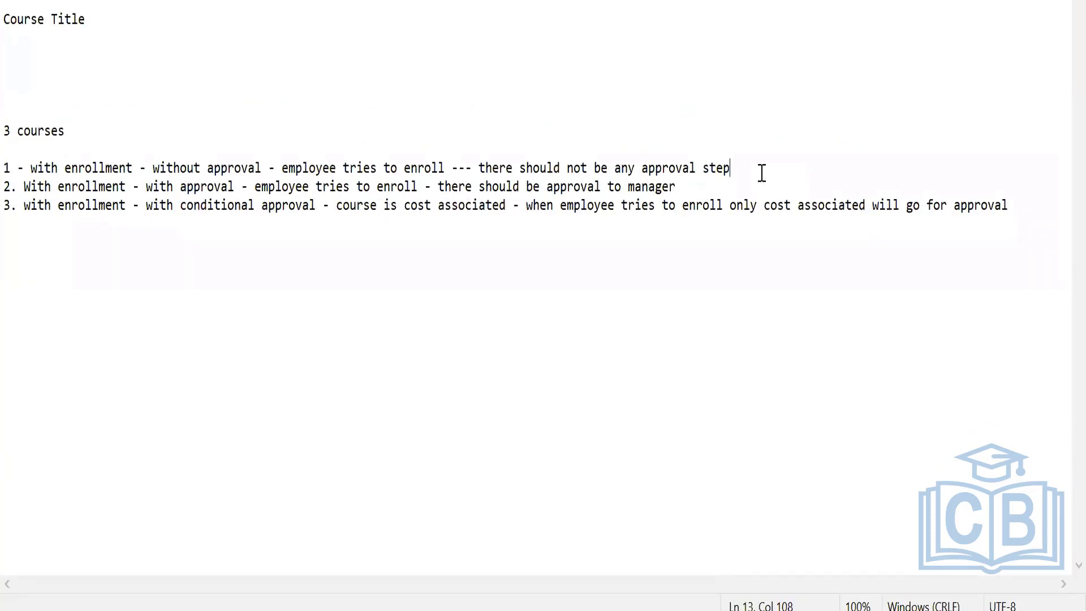
type("-")
key("ctrl+v")
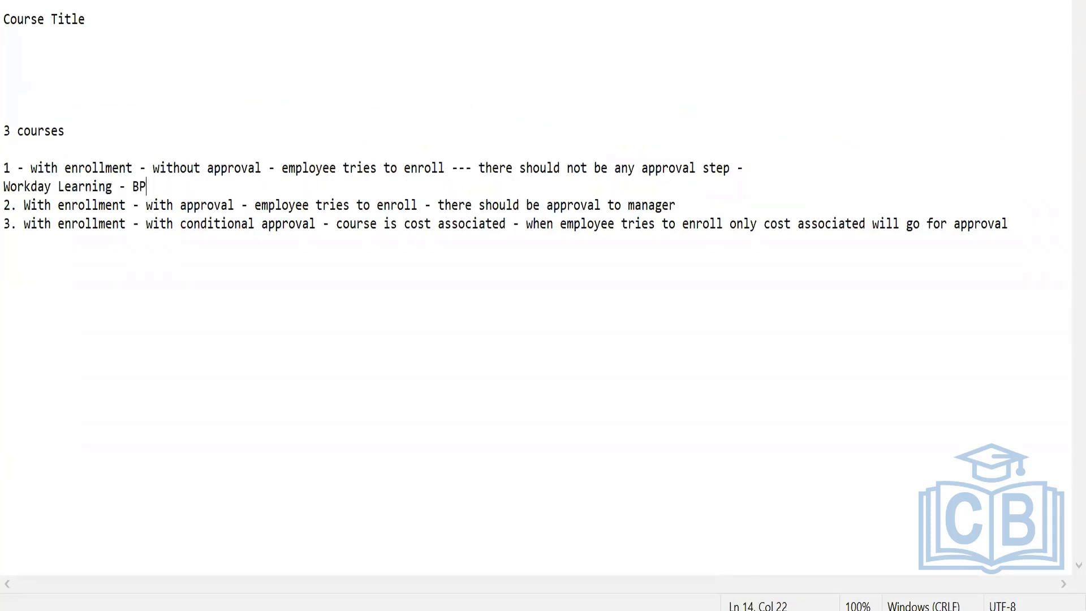
left_click(8, 191)
key("BackSpace")
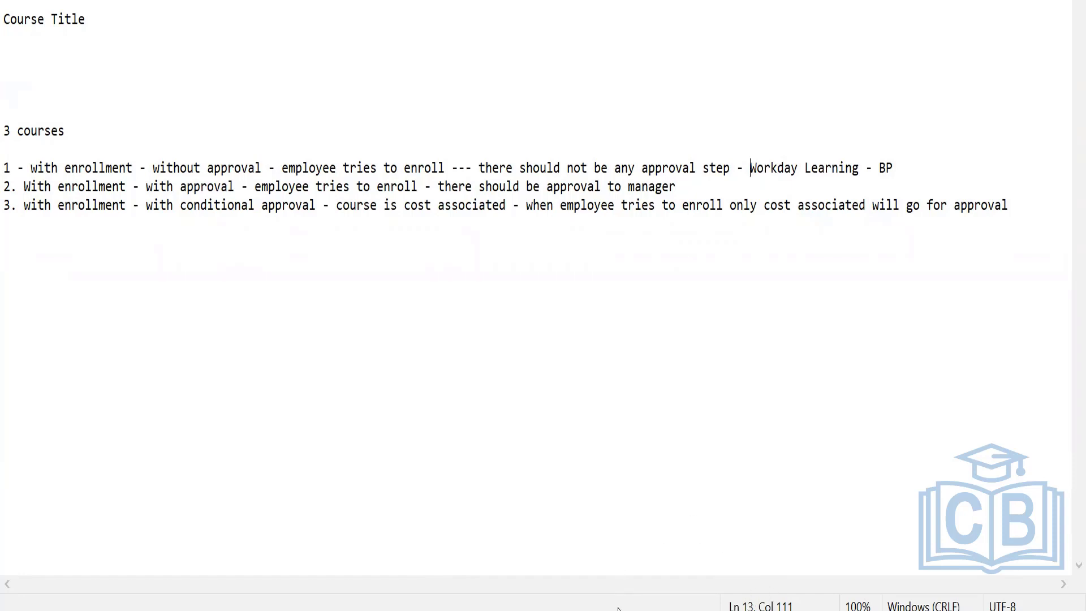
Switch back to Workday's submitted course page, search for the create course task, and start a new digital course.
mouse_move(607, 610)
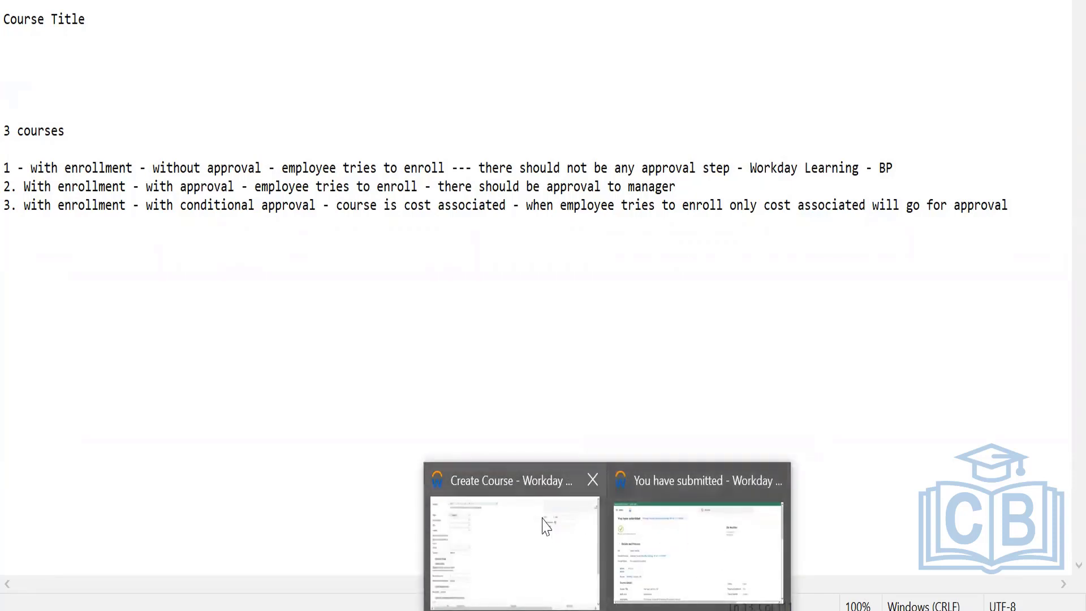
left_click(711, 479)
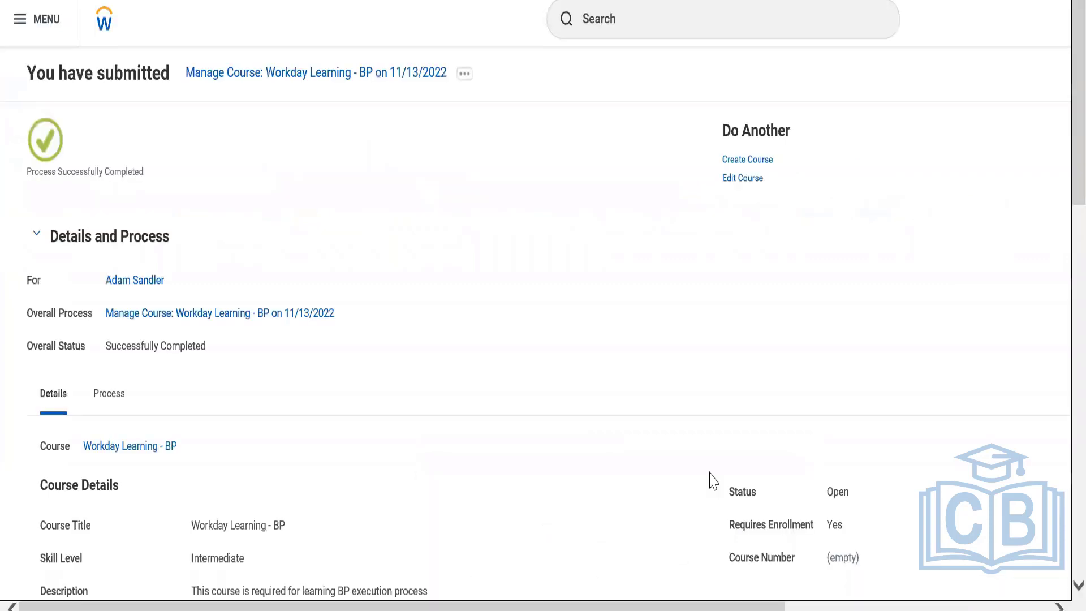
left_click(617, 25)
type("creat")
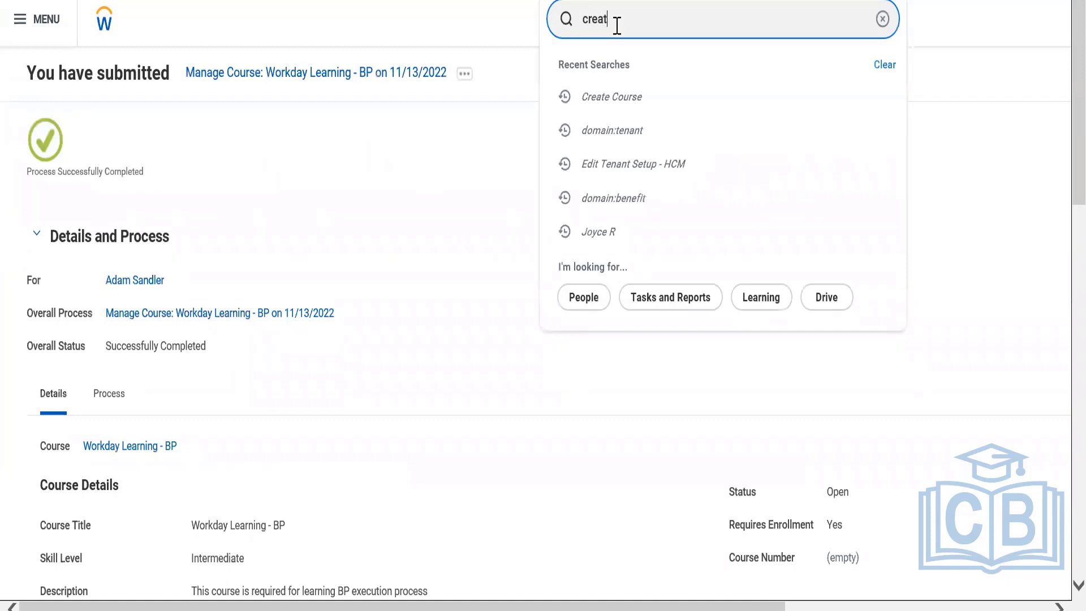
type("e course")
left_click(631, 84)
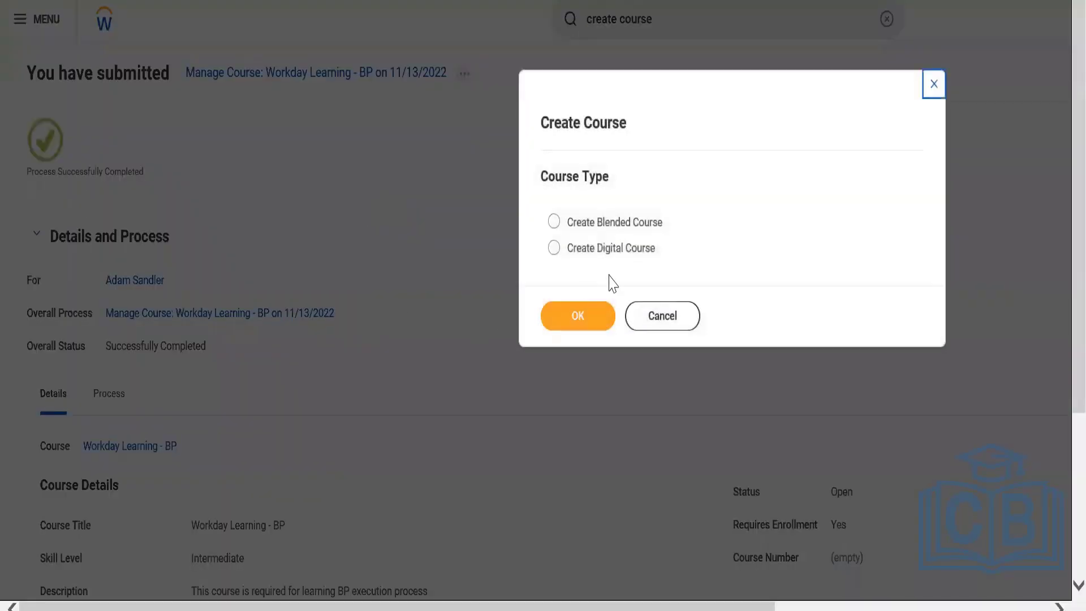
left_click(626, 259)
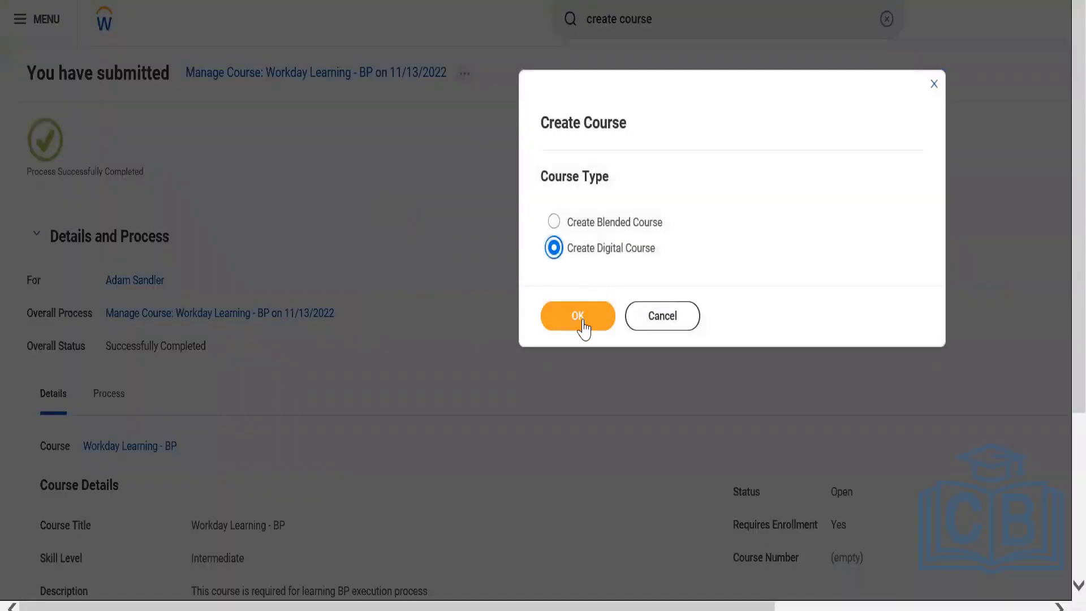
left_click(583, 320)
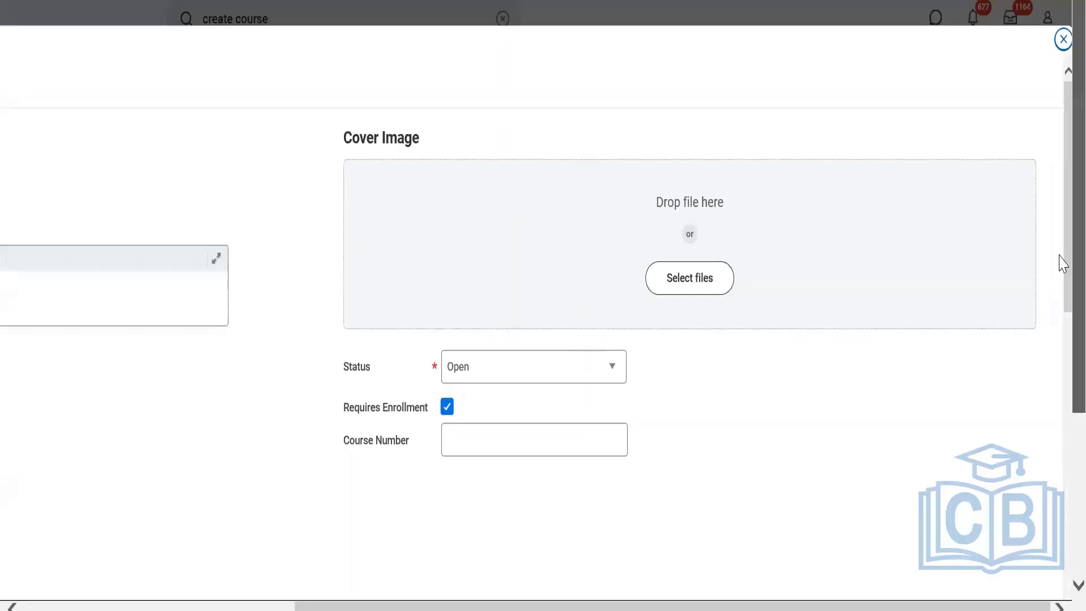
Enter Workday Learning - Approval as the new digital course's title.
left_click_drag(792, 606, 516, 605)
left_click(262, 183)
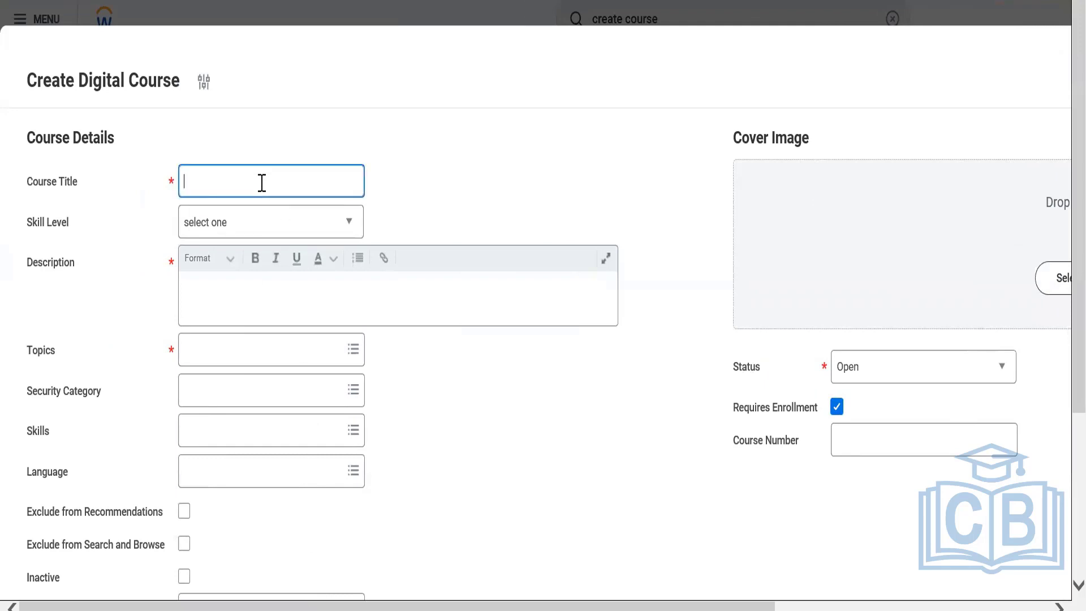
type("Workday Learning - Approval")
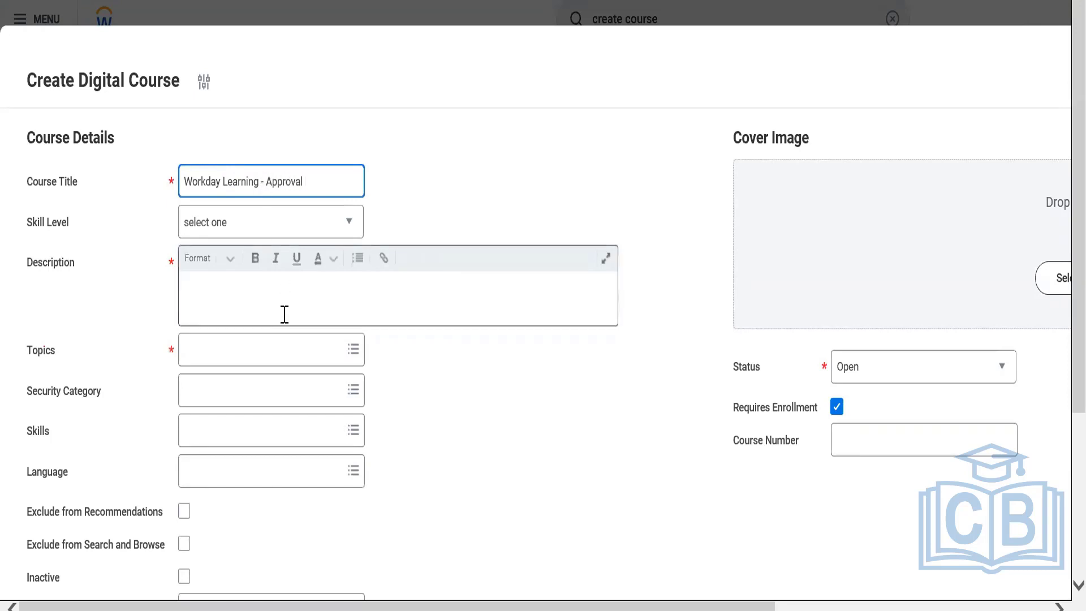
Enter To test bp apporval as the course description and assign the Workday topic.
left_click(281, 303)
type("To ")
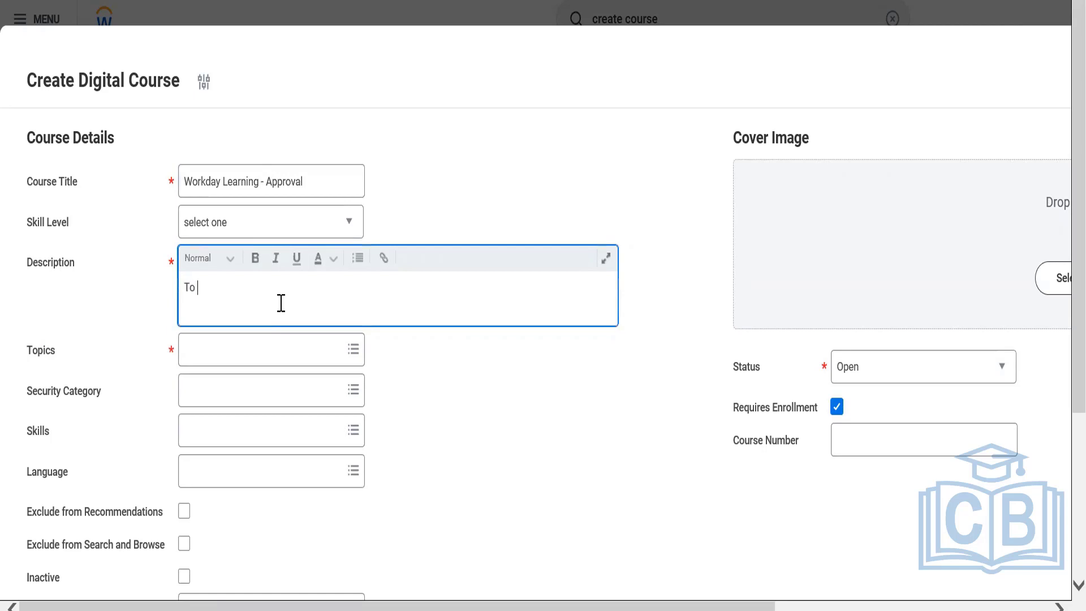
type("test bp apporval")
left_click(266, 350)
type("w")
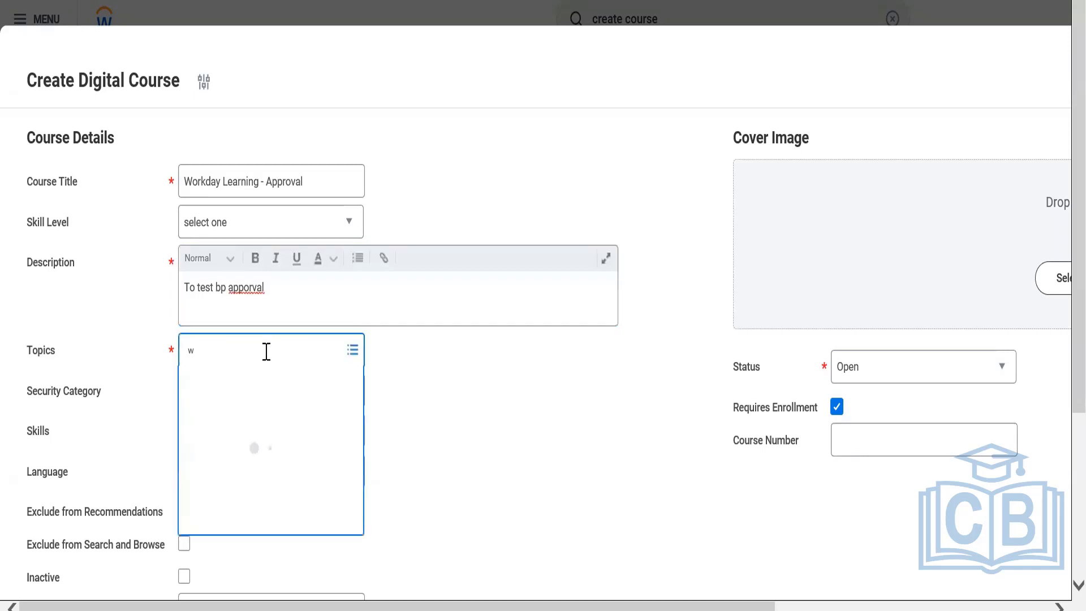
type("orkday")
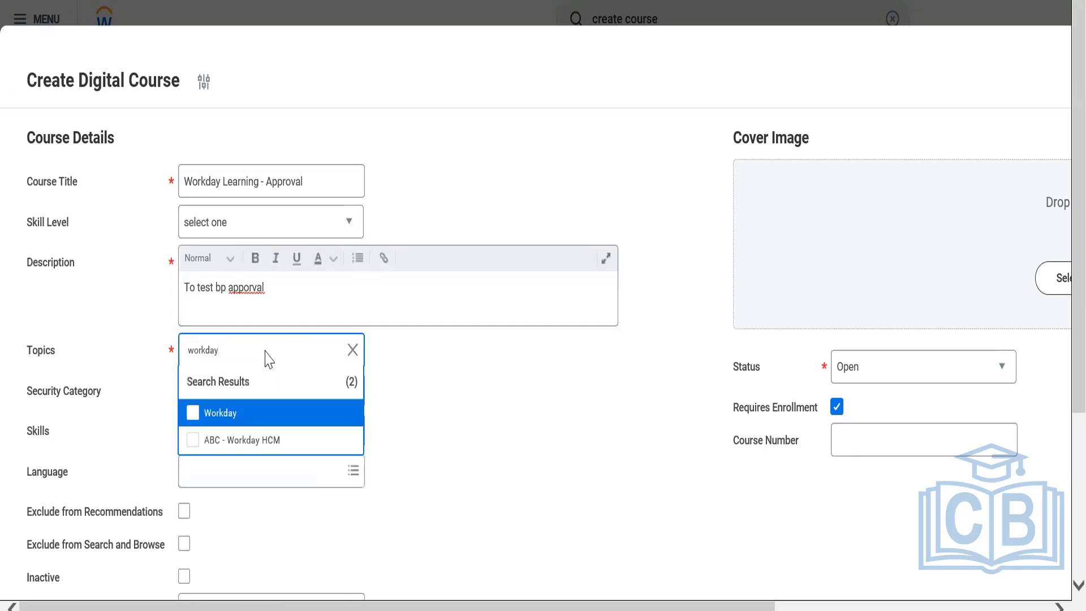
left_click(252, 419)
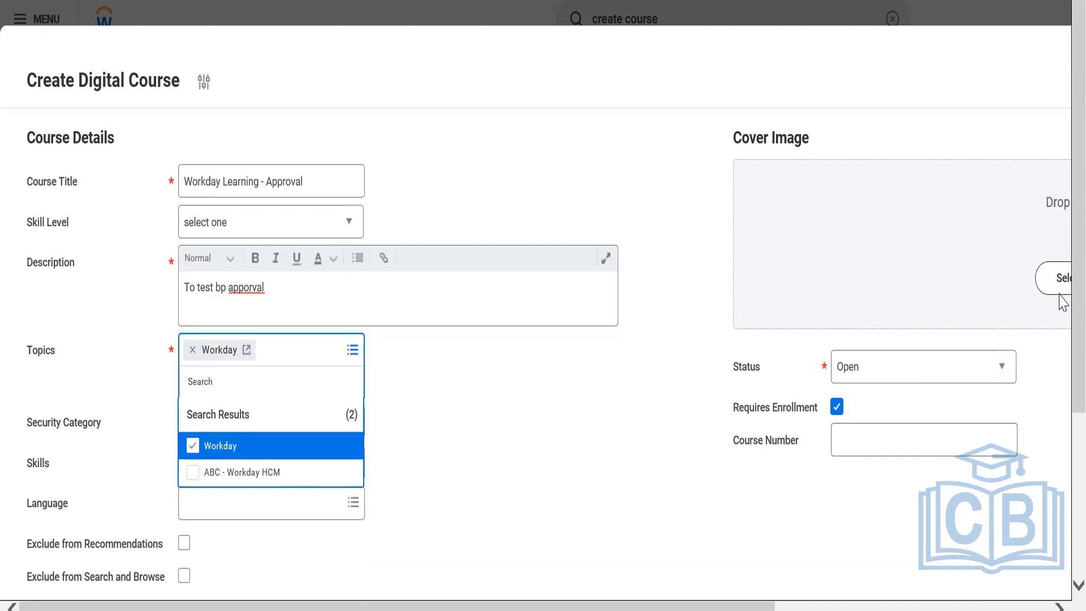
scroll(1060, 339, "down", 5)
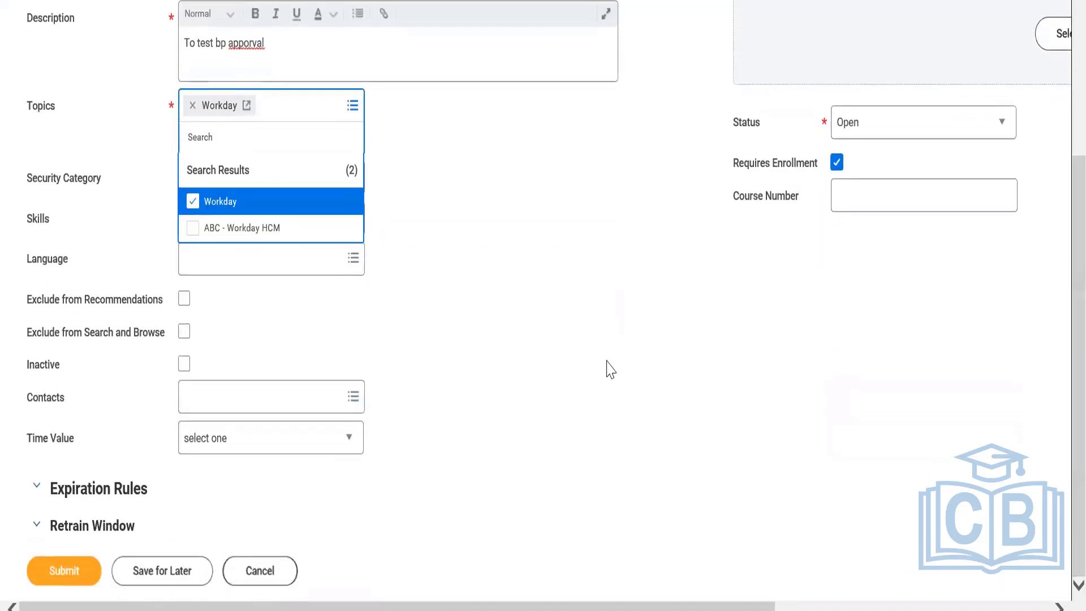
left_click(610, 369)
Set the course's time value to Minutes and its total duration to 30.
left_click(286, 415)
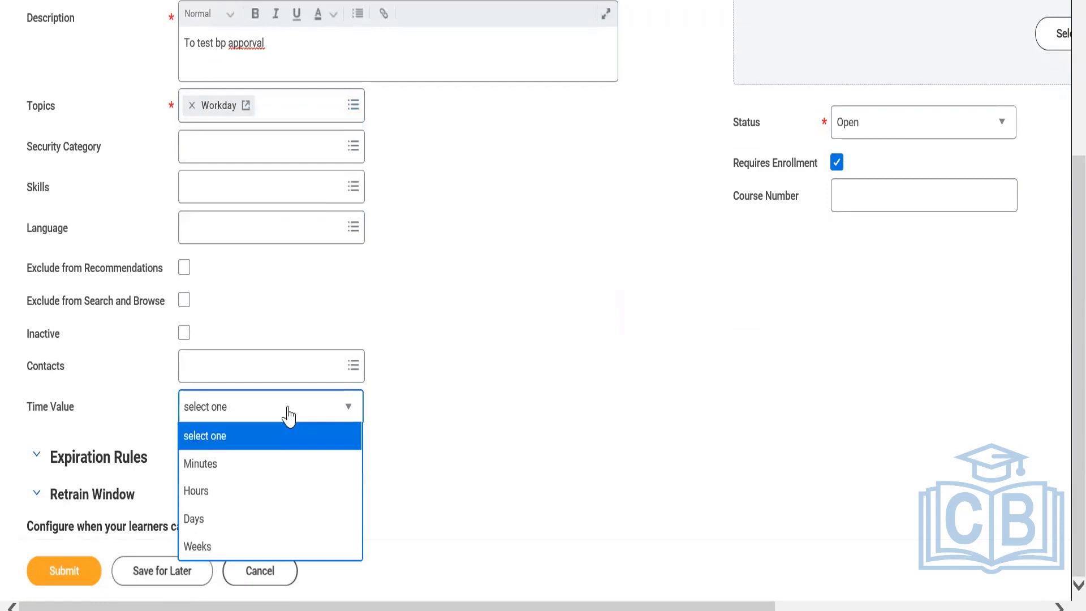
left_click(197, 472)
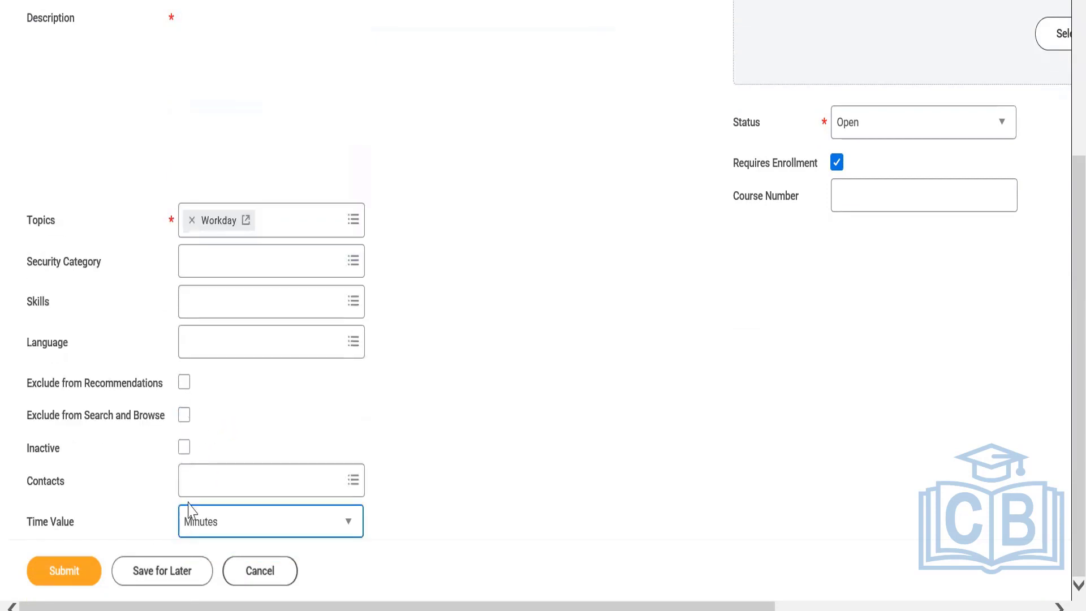
scroll(1029, 368, "up", 2)
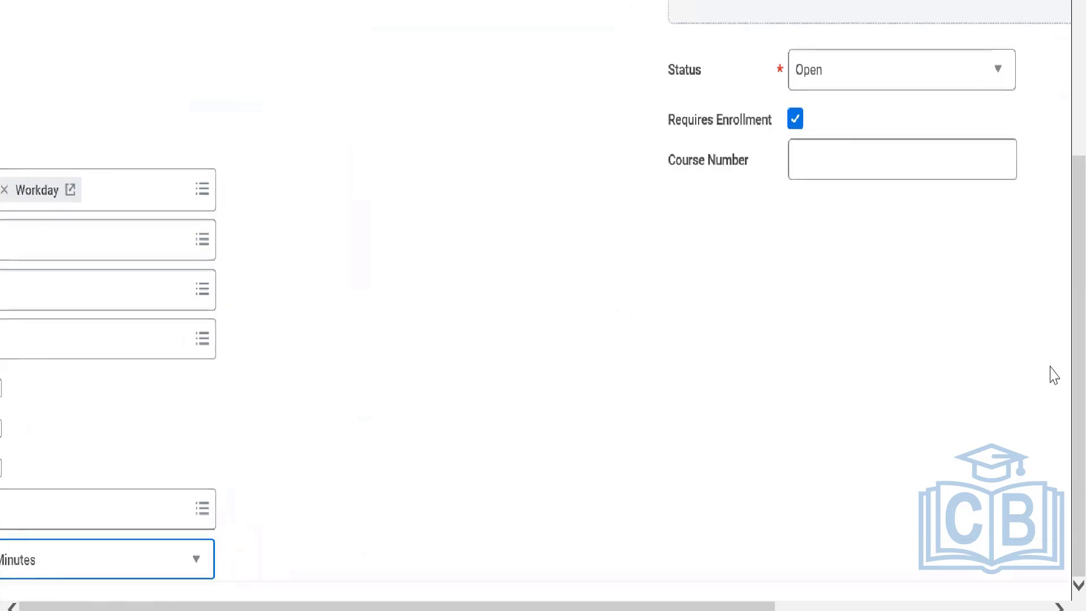
left_click_drag(693, 608, 279, 516)
left_click(229, 468)
left_click(229, 468)
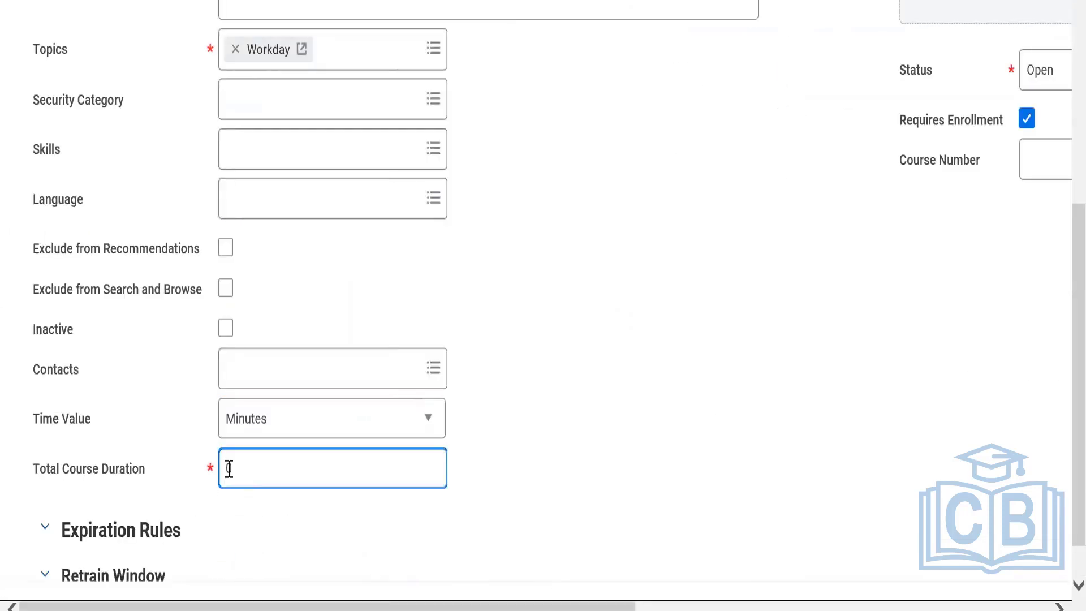
type("30")
Add an External Content lesson to the course's lesson details.
left_click_drag(623, 609, 1059, 565)
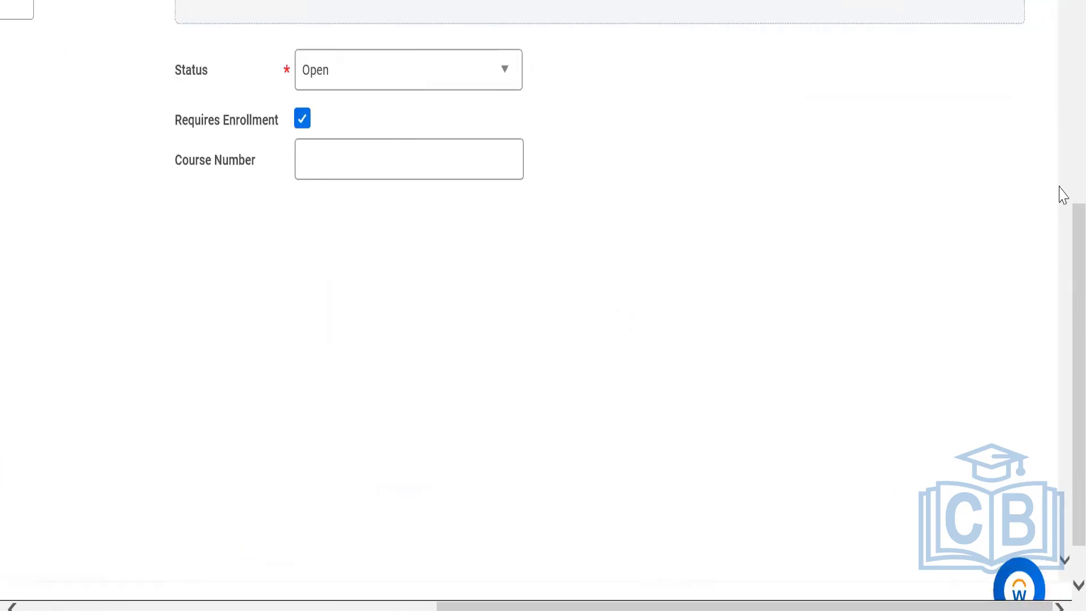
left_click_drag(1062, 1, 1049, 473)
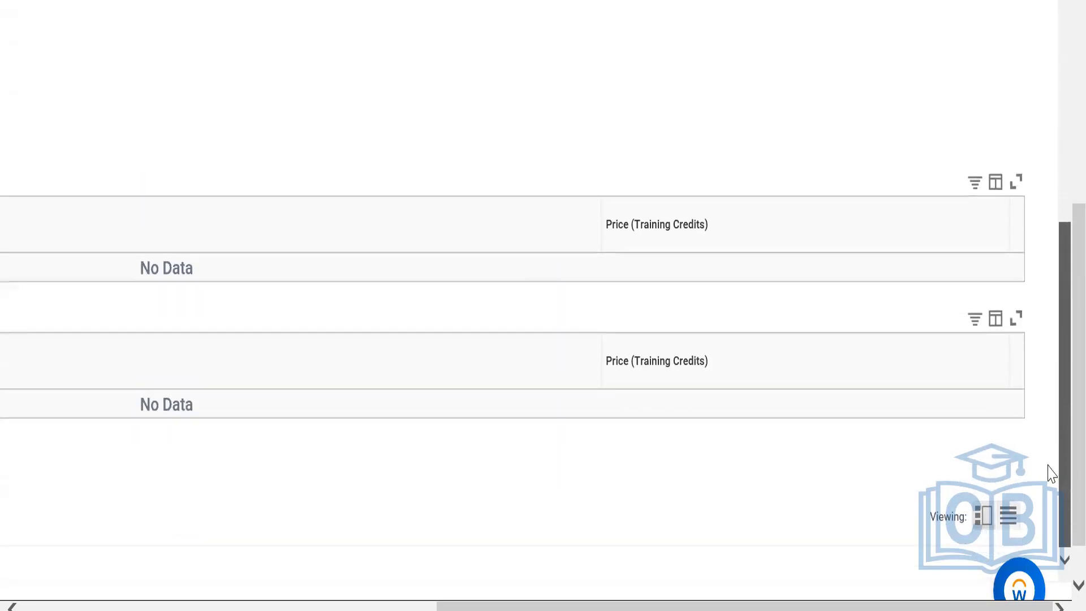
left_click_drag(639, 606, 139, 603)
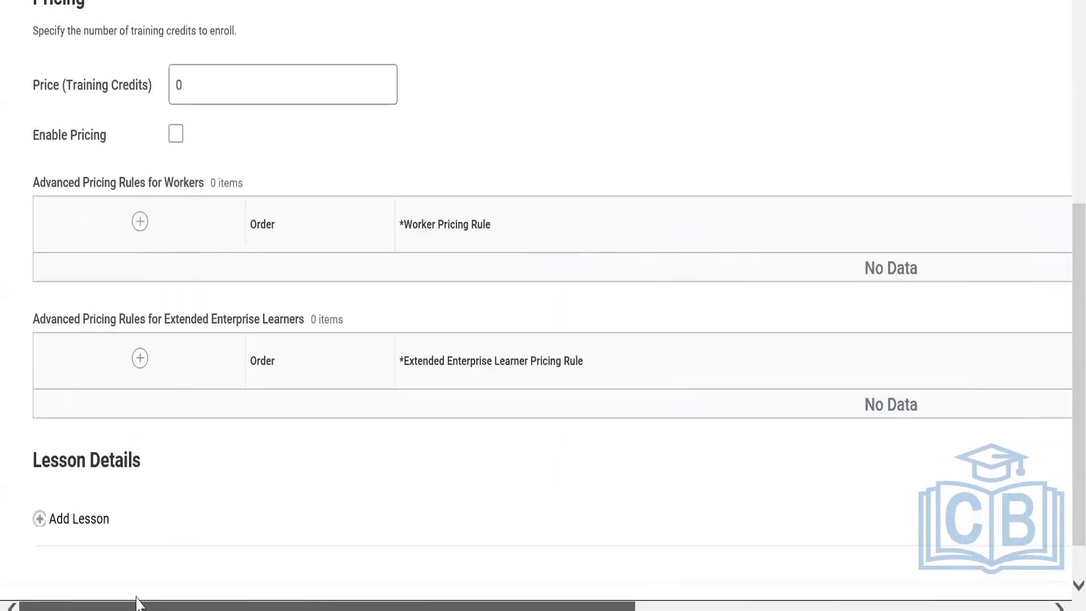
left_click(77, 521)
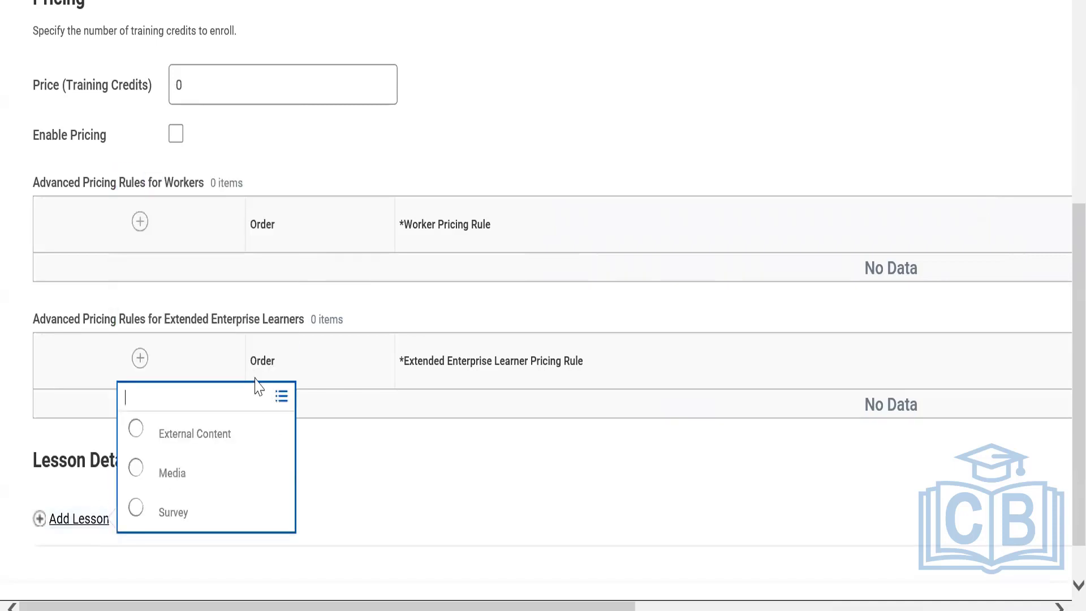
left_click(170, 444)
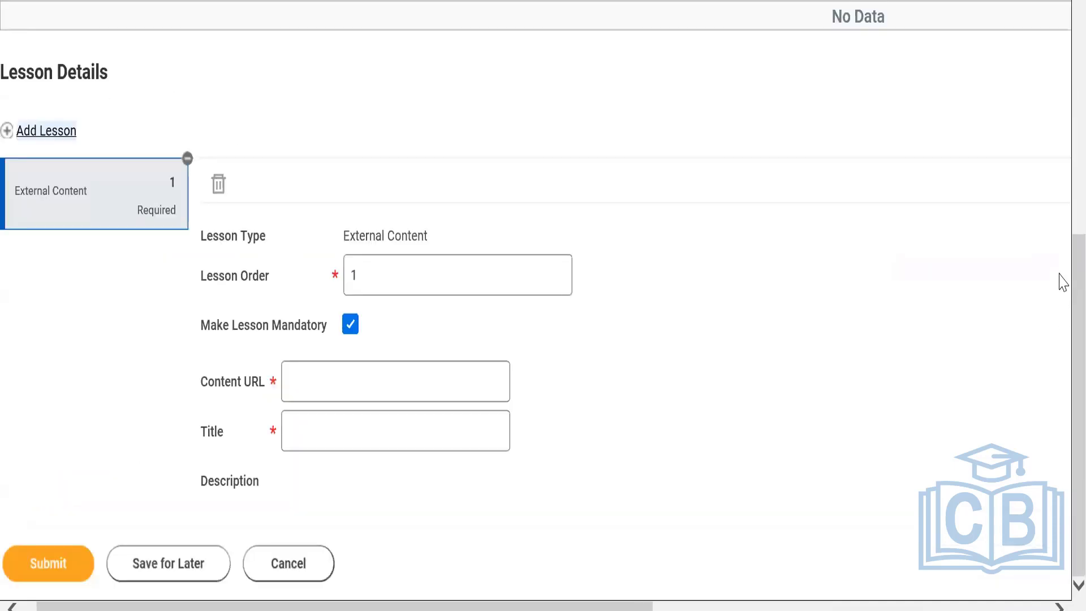
left_click(365, 380)
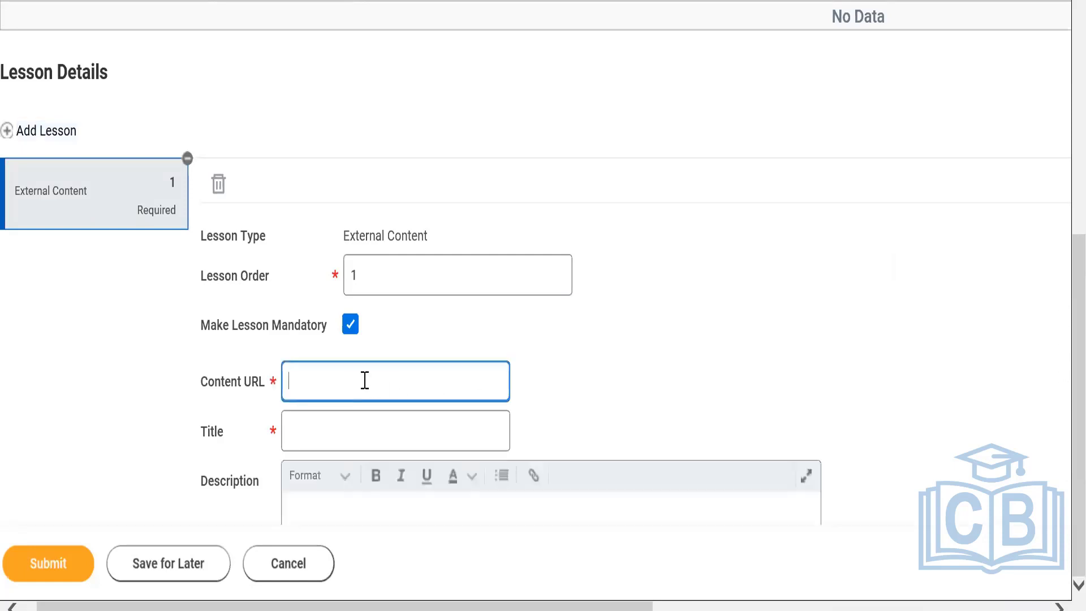
type("https://")
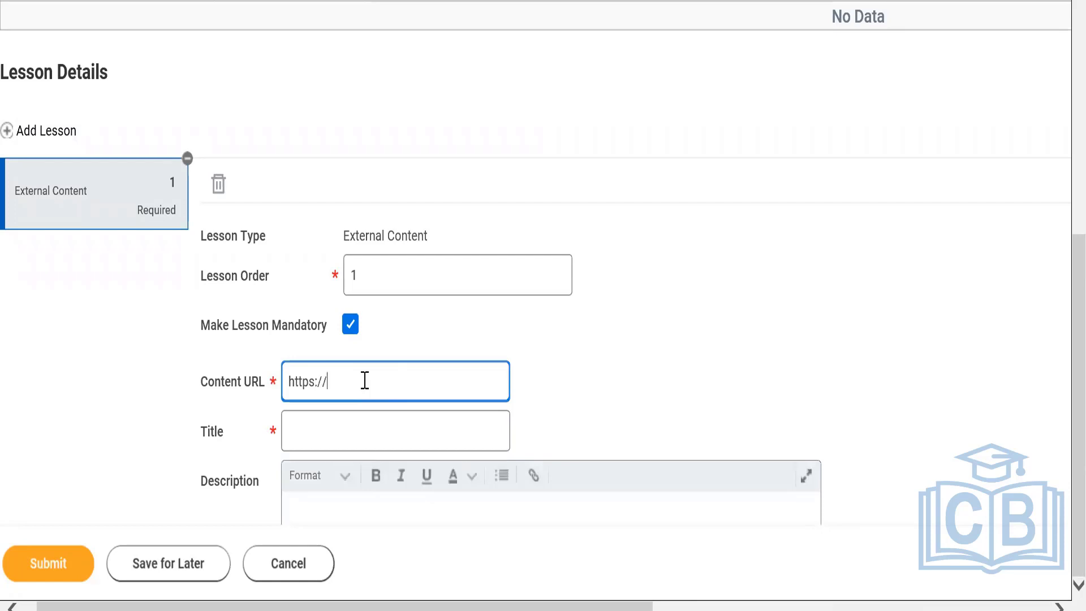
type("Workday.com")
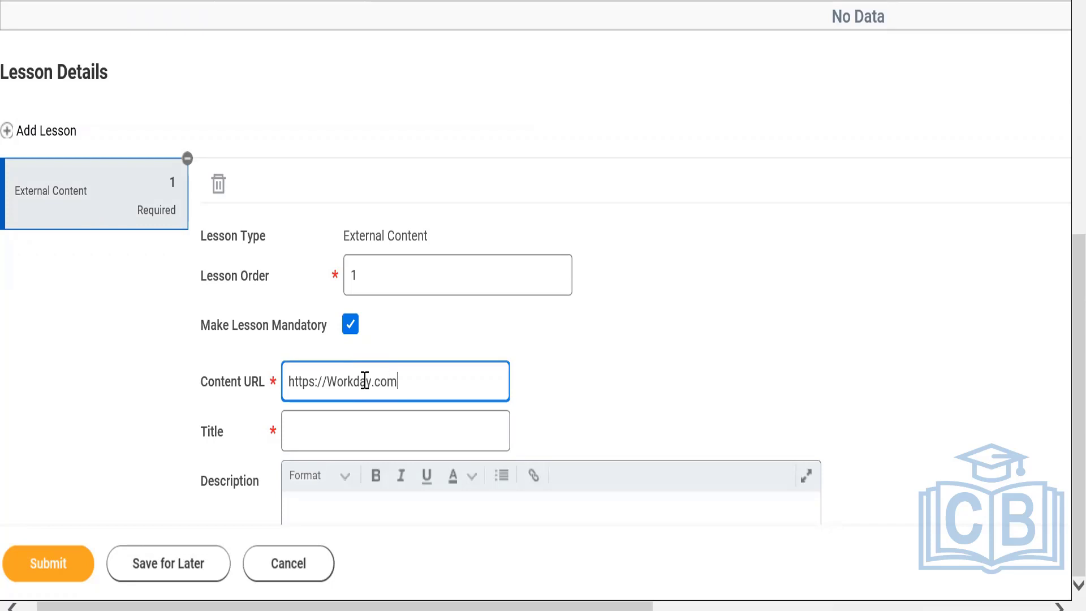
left_click(350, 439)
type("Workday ")
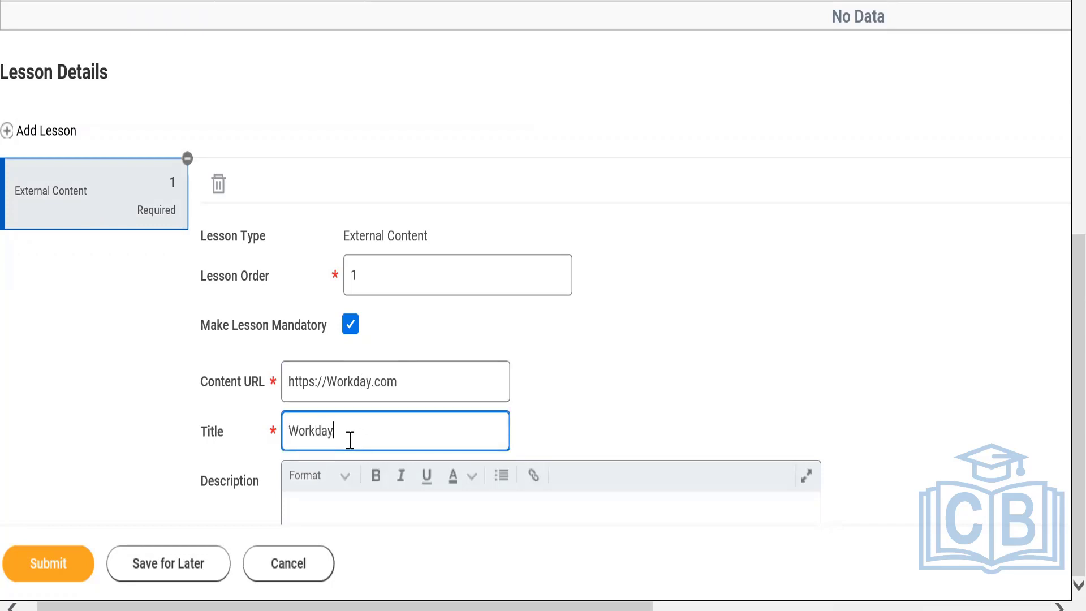
type("Business Process")
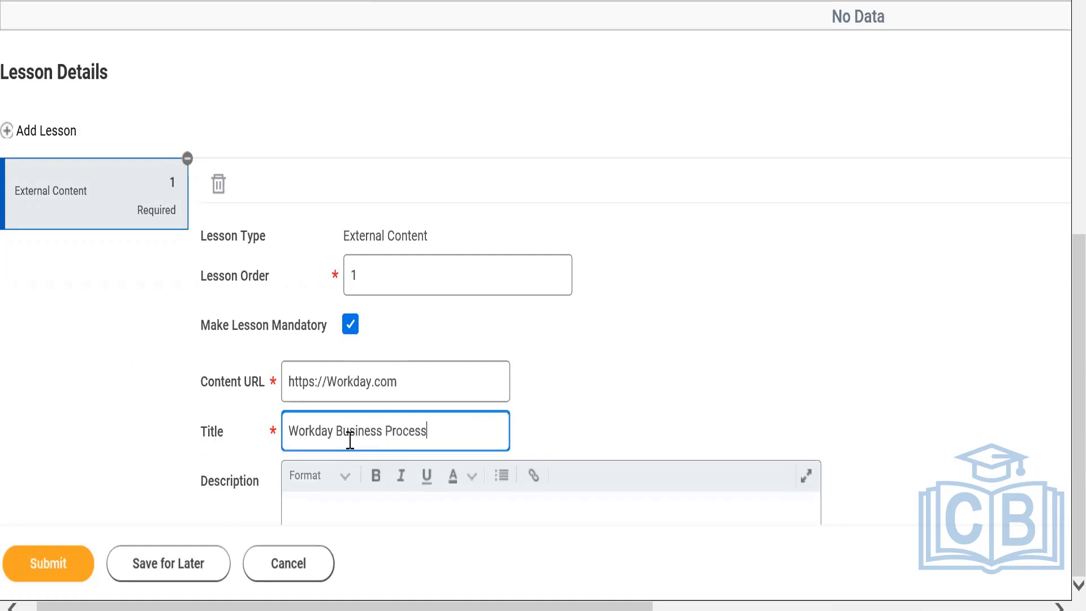
Submit the course and copy its title, Workday Learning - Approval, from the submission details, allowing the webpage clipboard access.
left_click(55, 565)
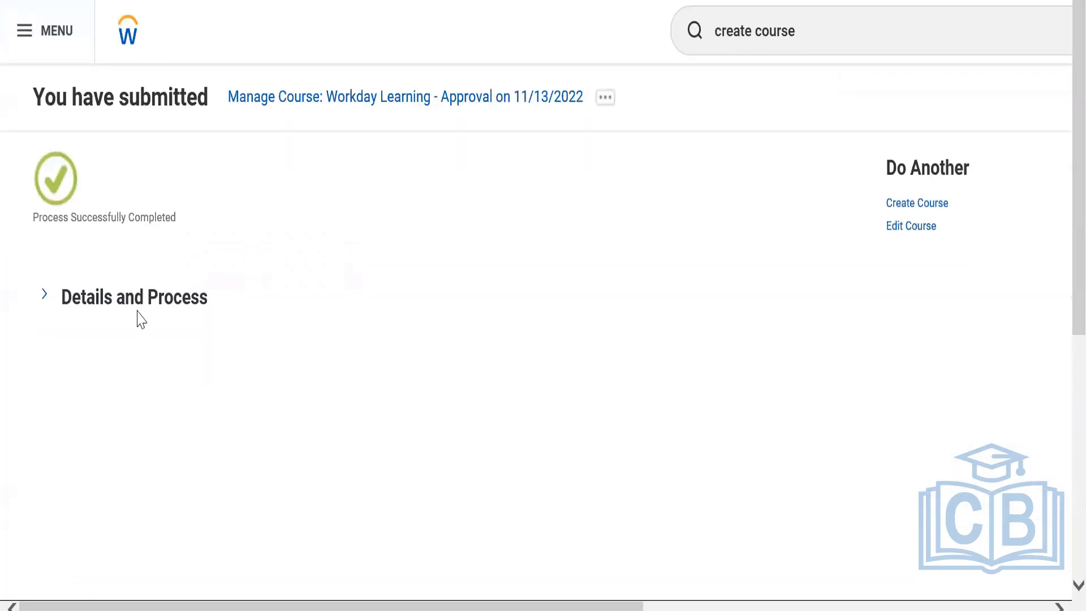
left_click(137, 315)
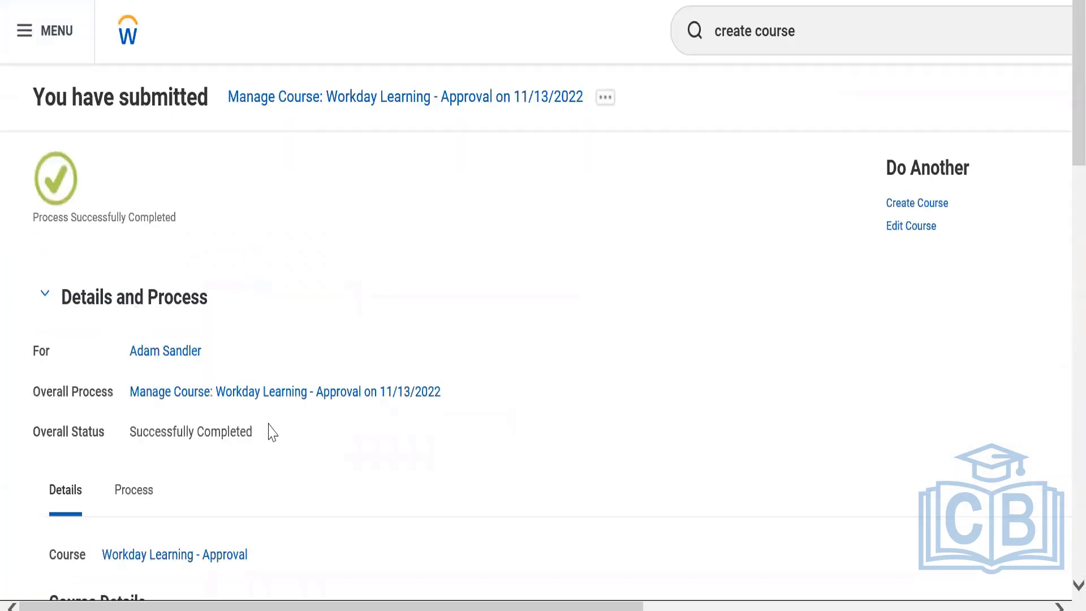
right_click(215, 557)
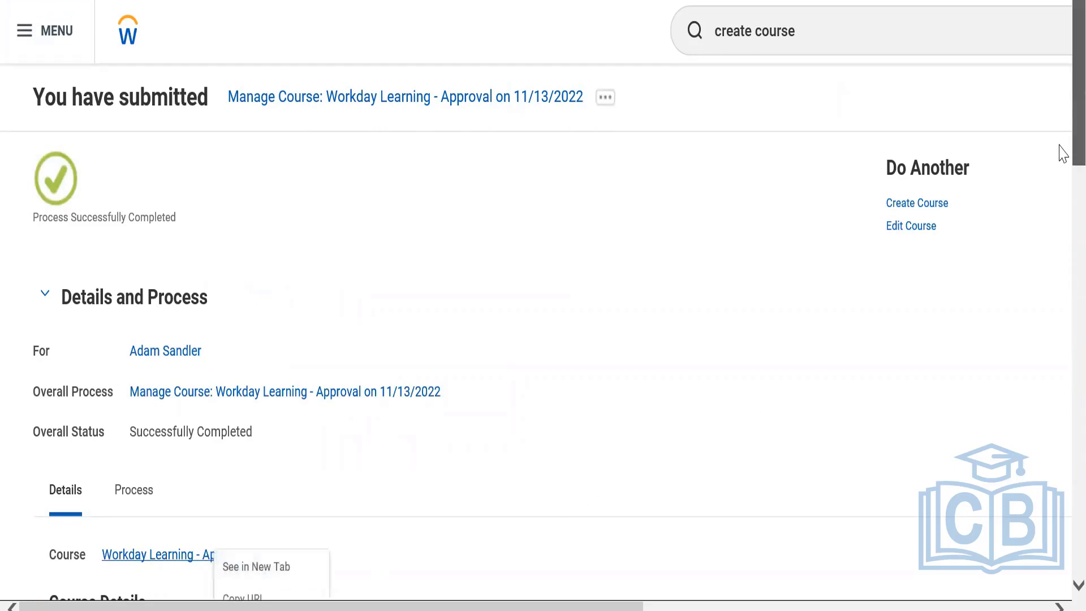
scroll(1059, 153, "down", 5)
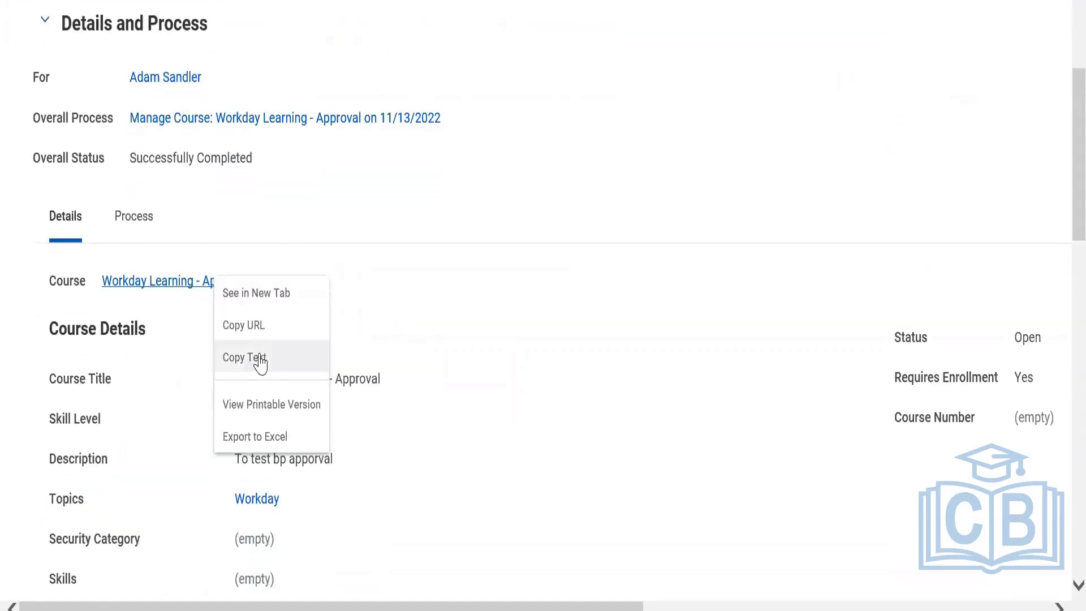
left_click(238, 357)
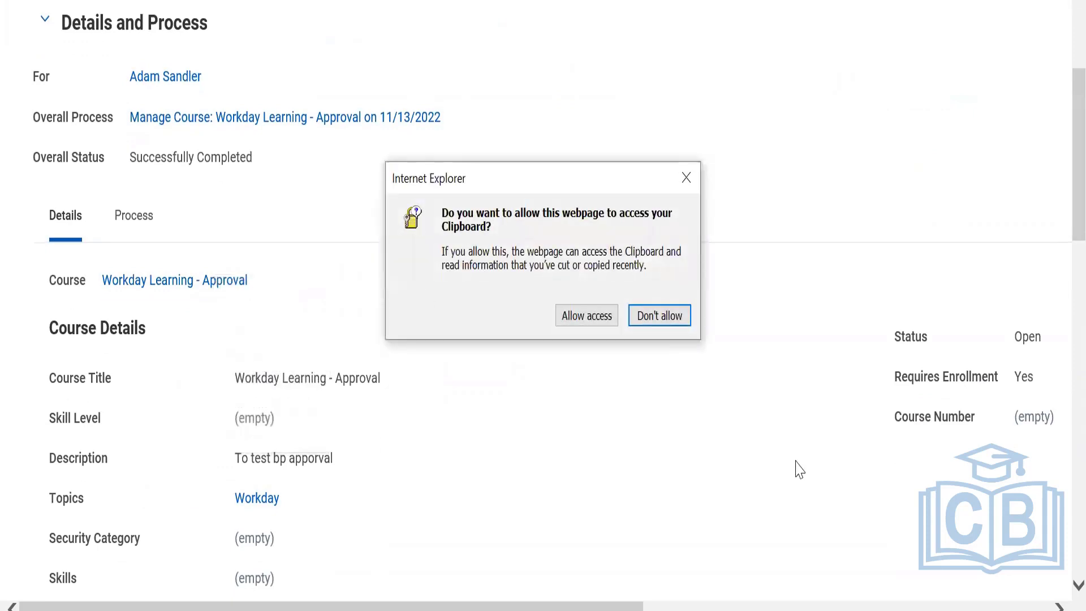
left_click(594, 315)
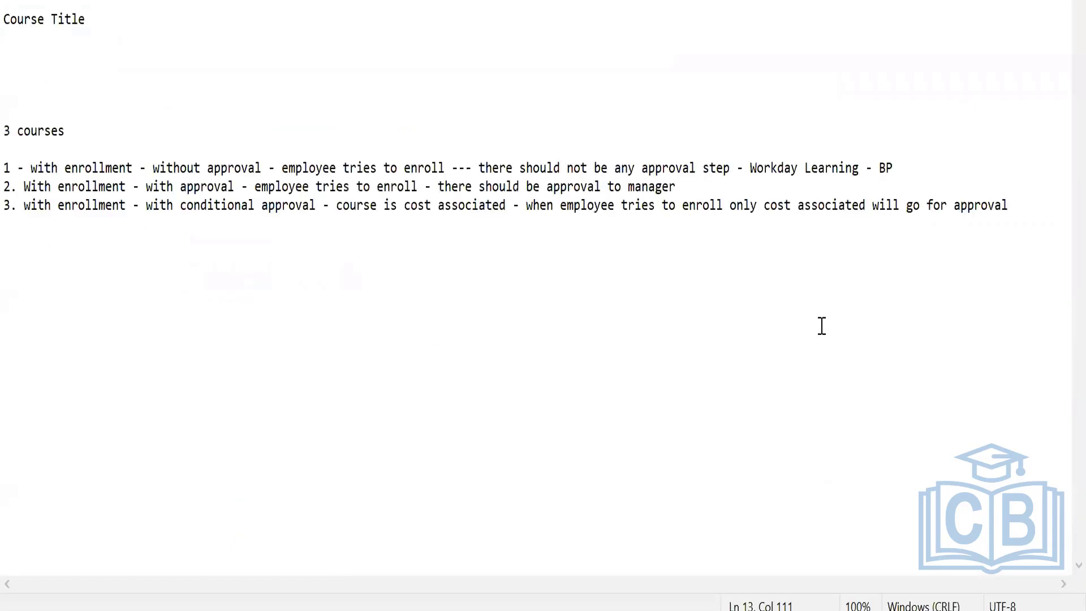
In the Notepad notes, paste the copied title under Course Title and move it to the end of scenario 2, after a hyphen.
left_click(53, 287)
left_click(9, 54)
key("ctrl+v")
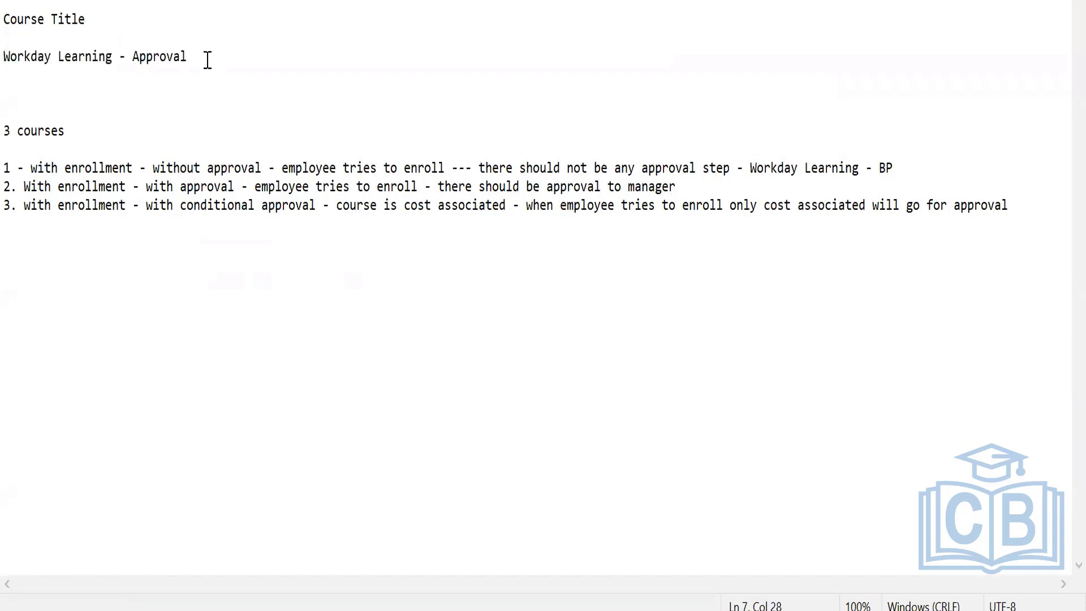
key("Return")
left_click_drag(4, 56, 210, 65)
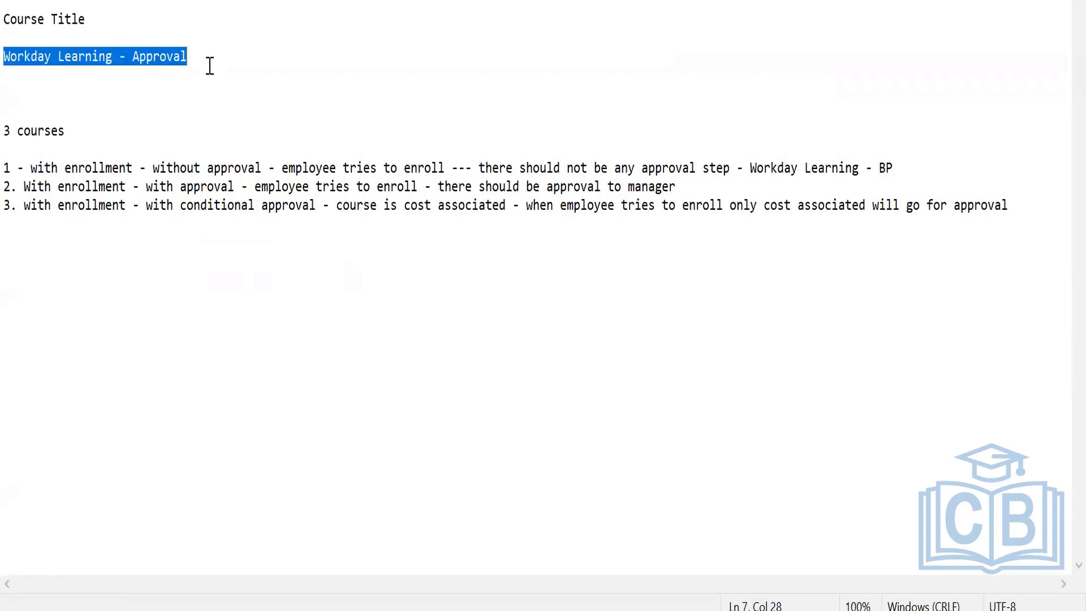
key("ctrl+x")
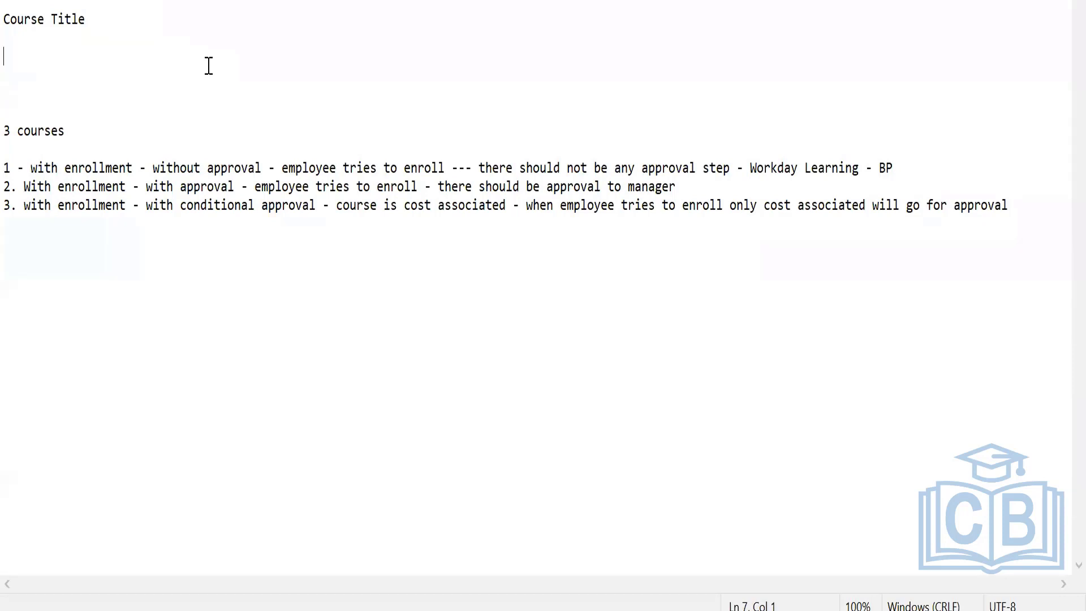
left_click(706, 187)
type("-")
key("ctrl+v")
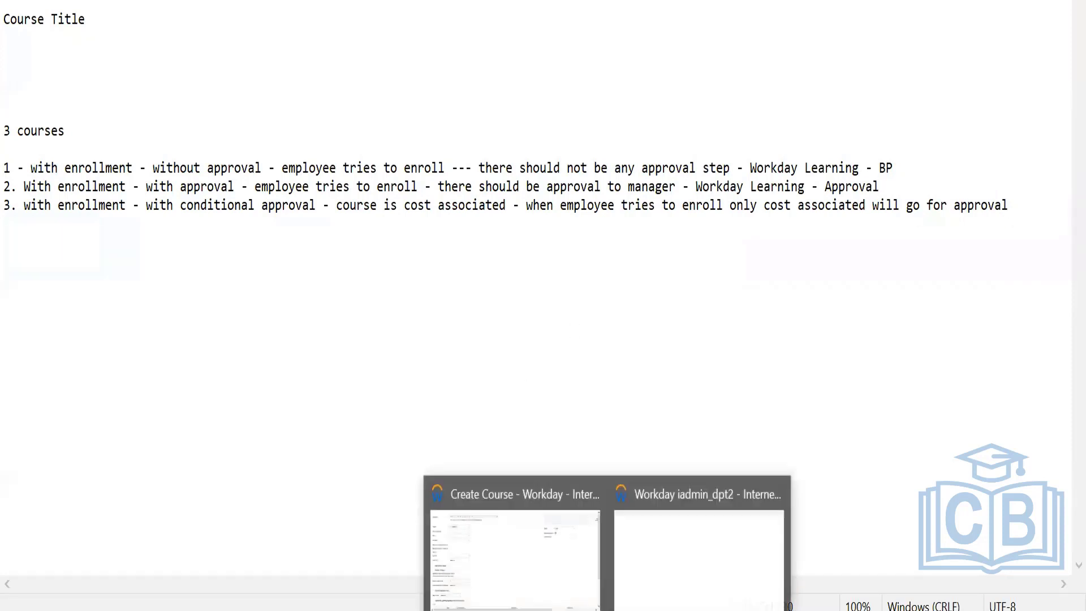
Switch from the notes to the Workday iadmin_dpt2 browser window.
left_click(545, 549)
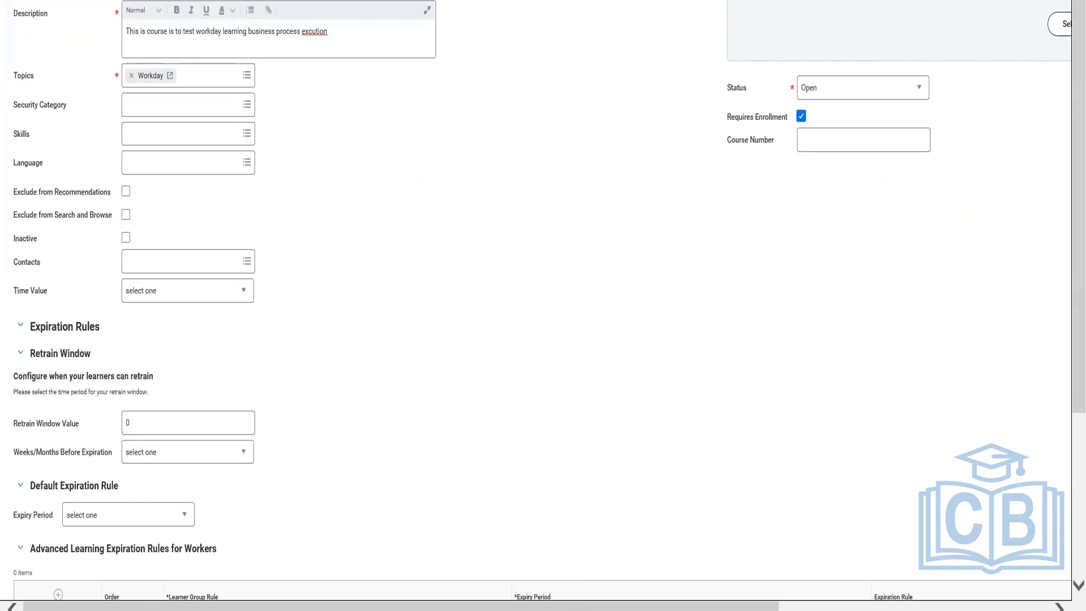
left_click(722, 555)
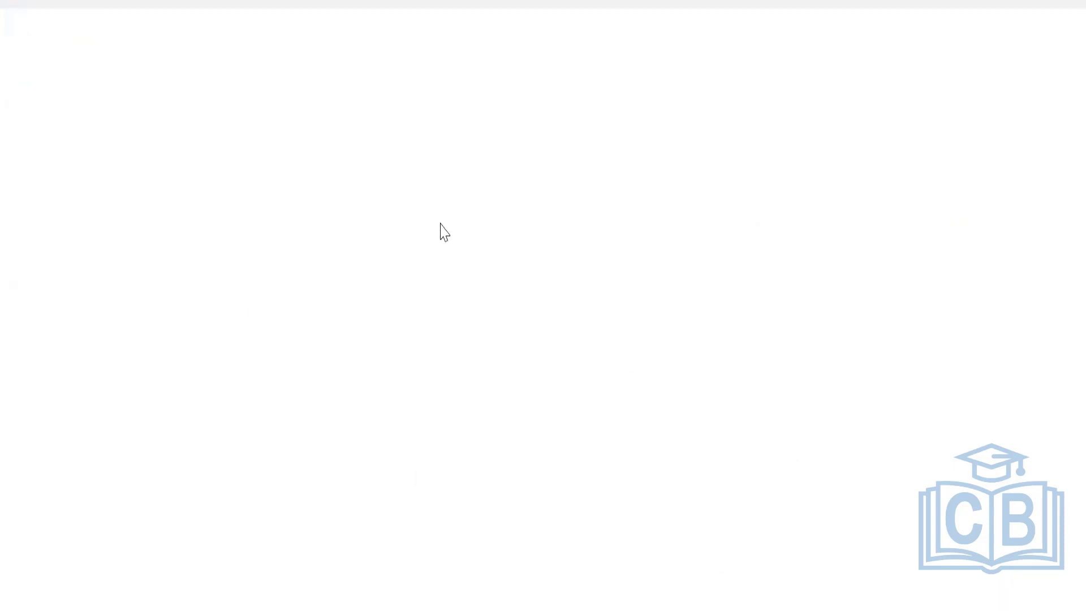
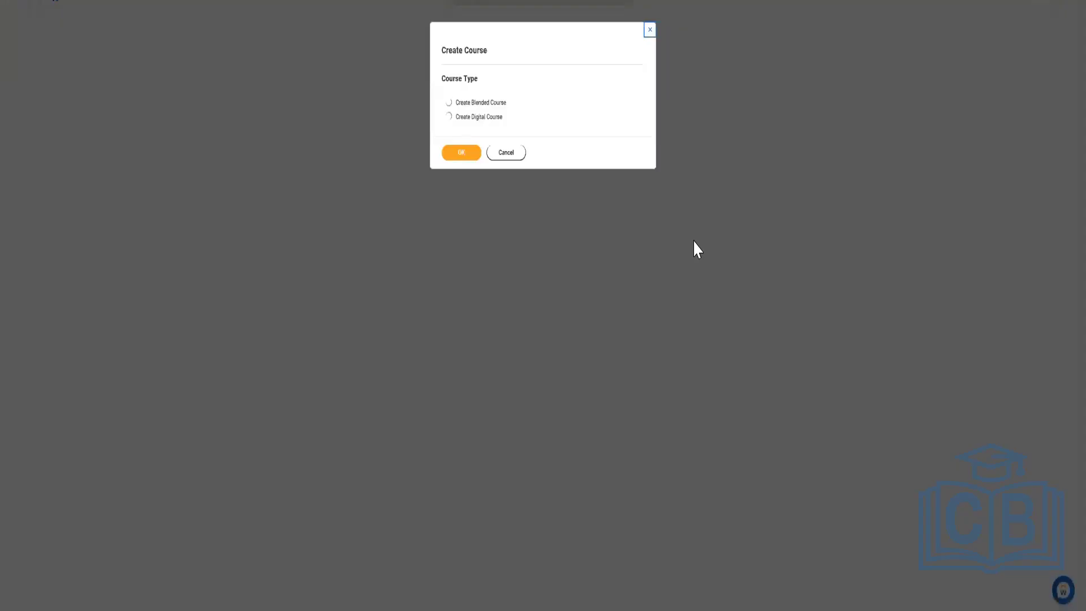
Enlarge the page view and start a new course of the digital type.
key("ctrl+plus")
key("ctrl+plus")
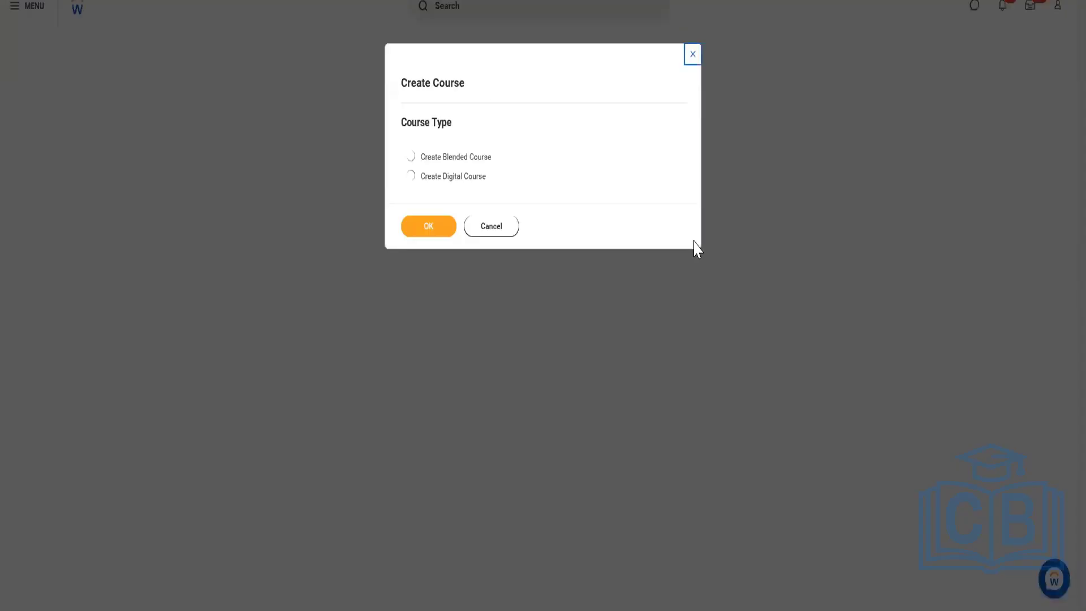
key("ctrl+plus")
key("ctrl+plus")
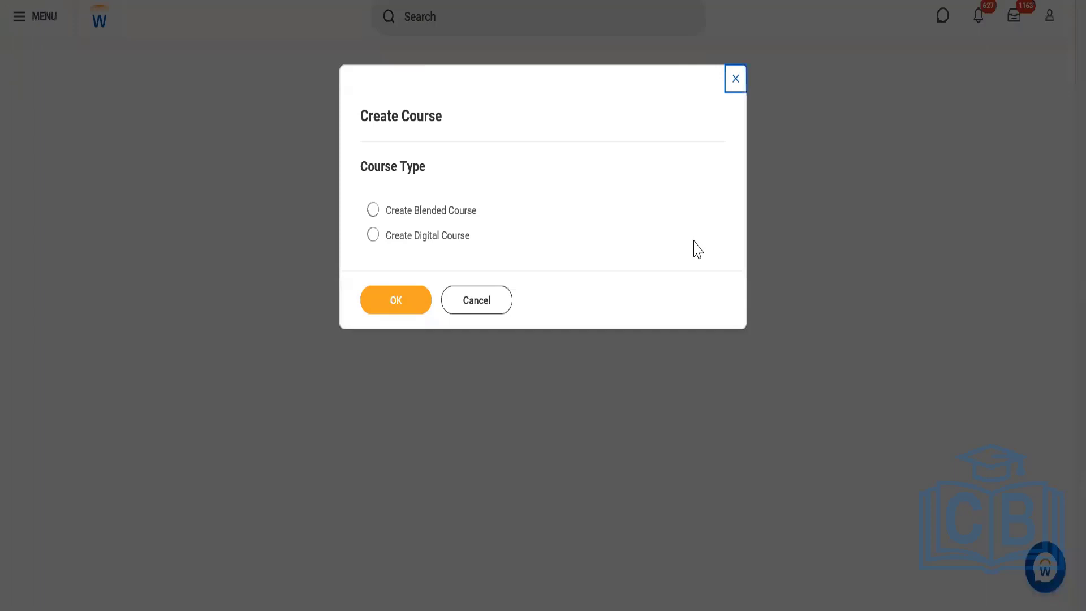
key("ctrl+plus")
left_click(368, 308)
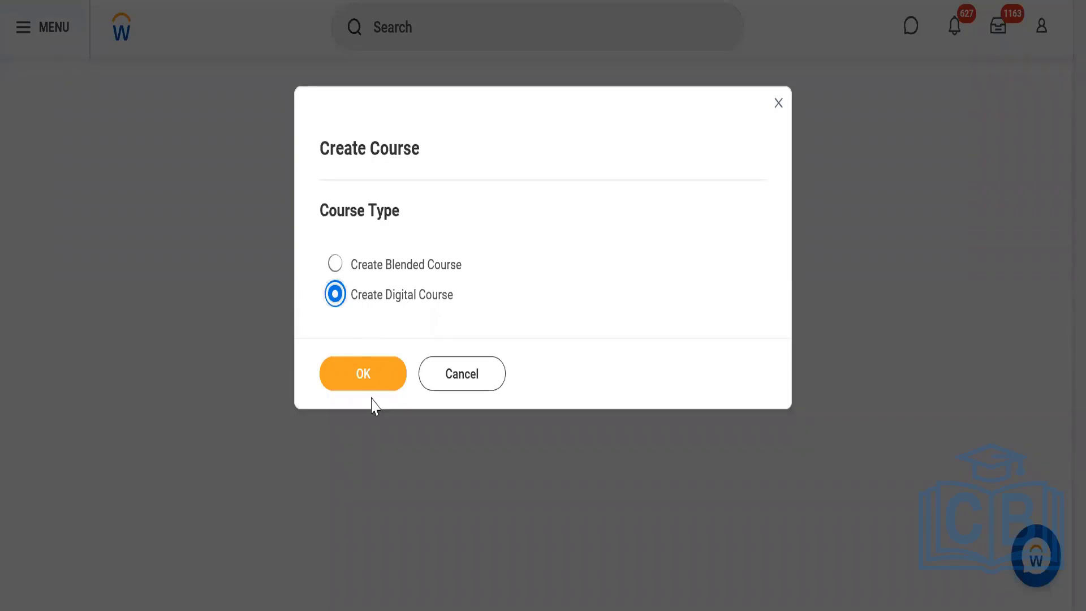
left_click(364, 376)
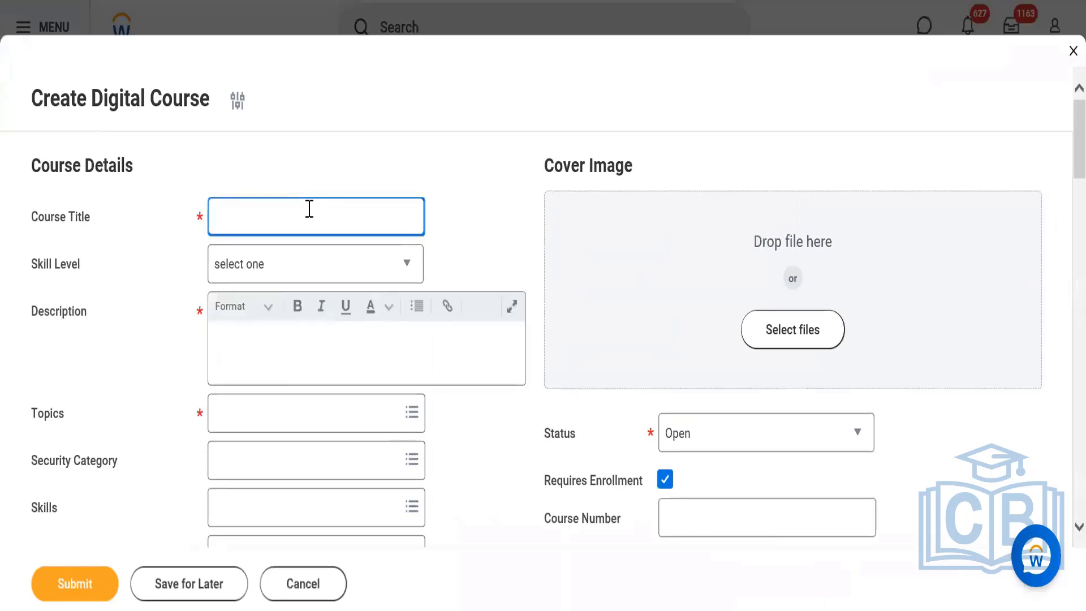
Enter Workday Learning - Costing as the course title.
type("Workday Learning - Cost")
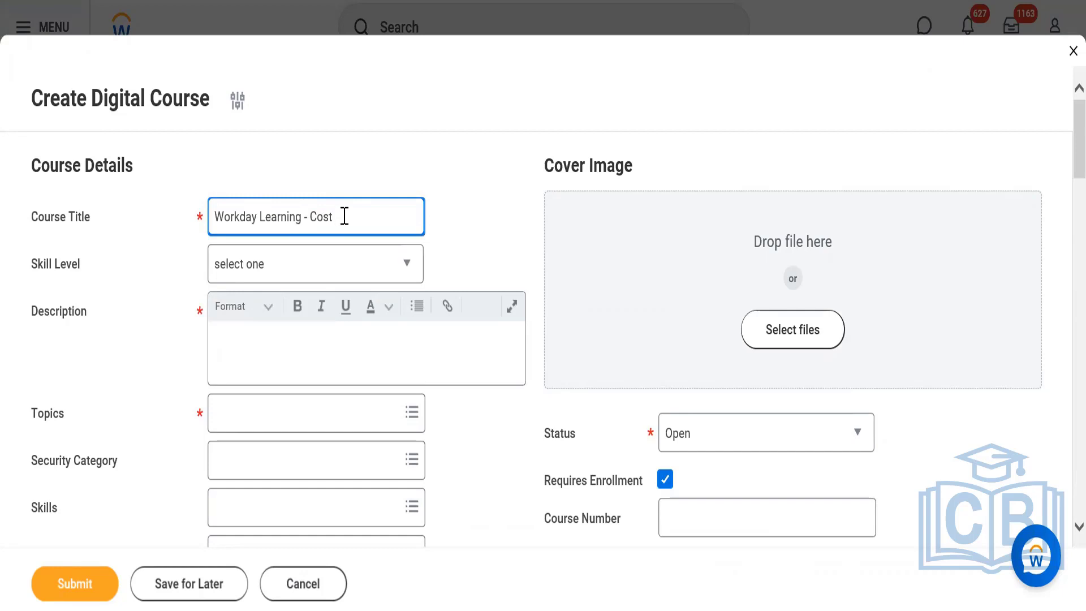
type("ing")
Enter the course description "This course is to test the cost execution of business process".
left_click(273, 347)
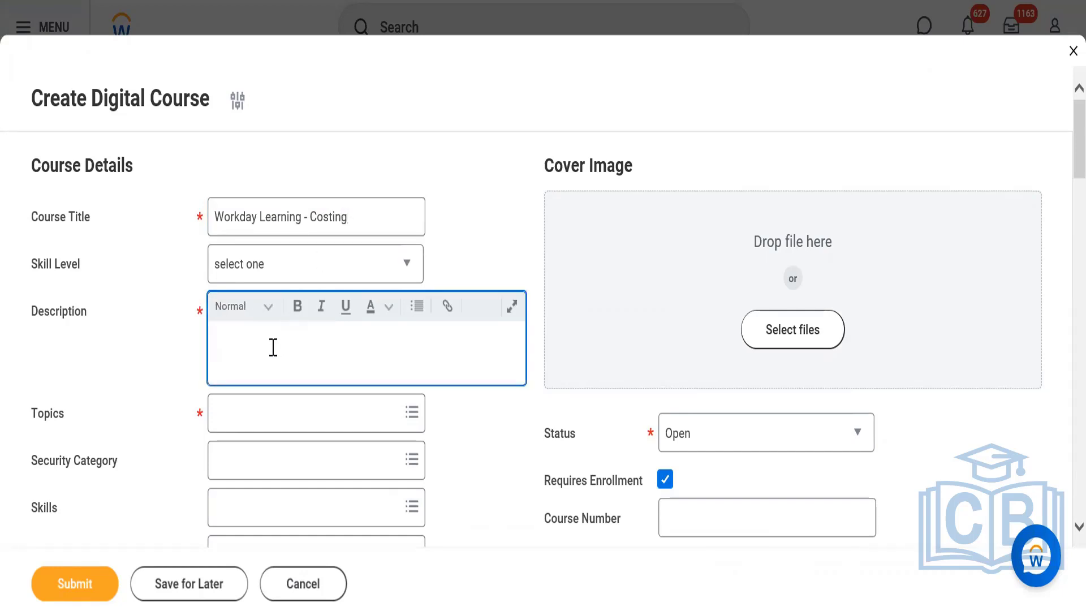
type("This course is to test ")
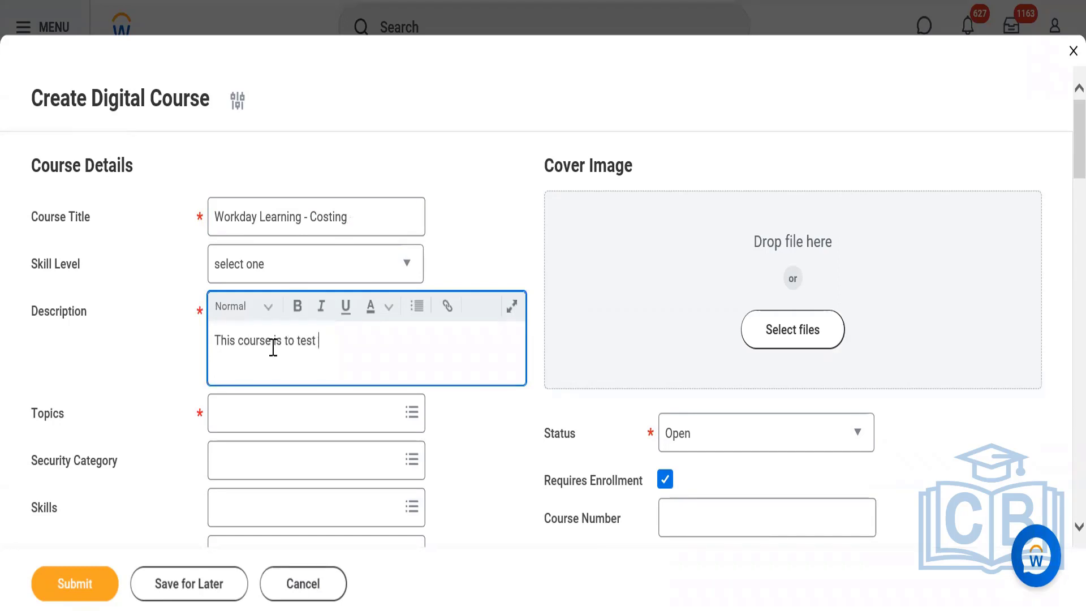
type("the cost exc")
key("BackSpace")
type("ecution of ")
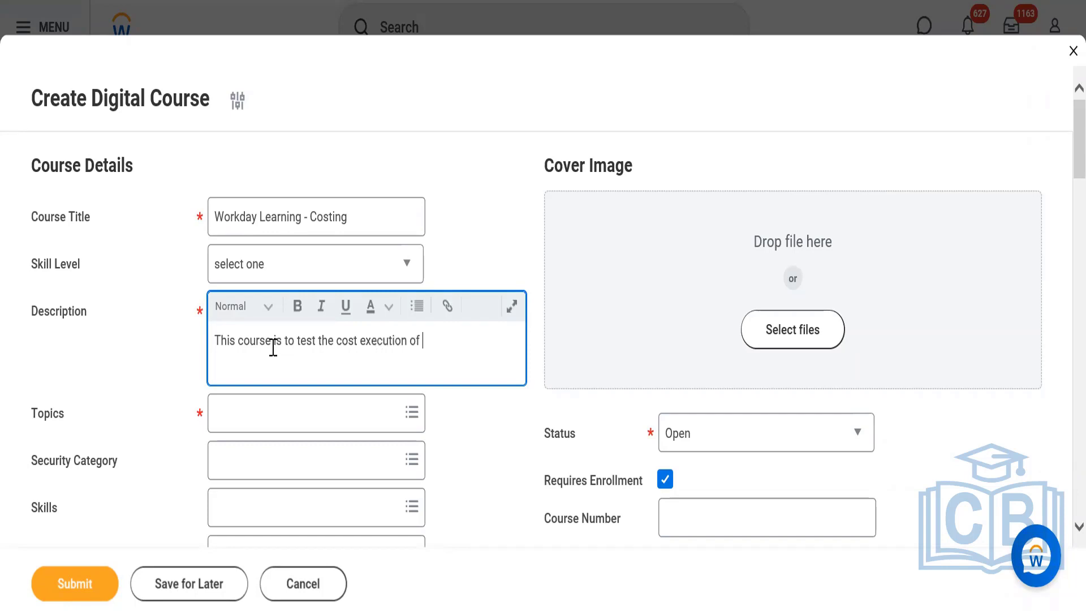
type("business process")
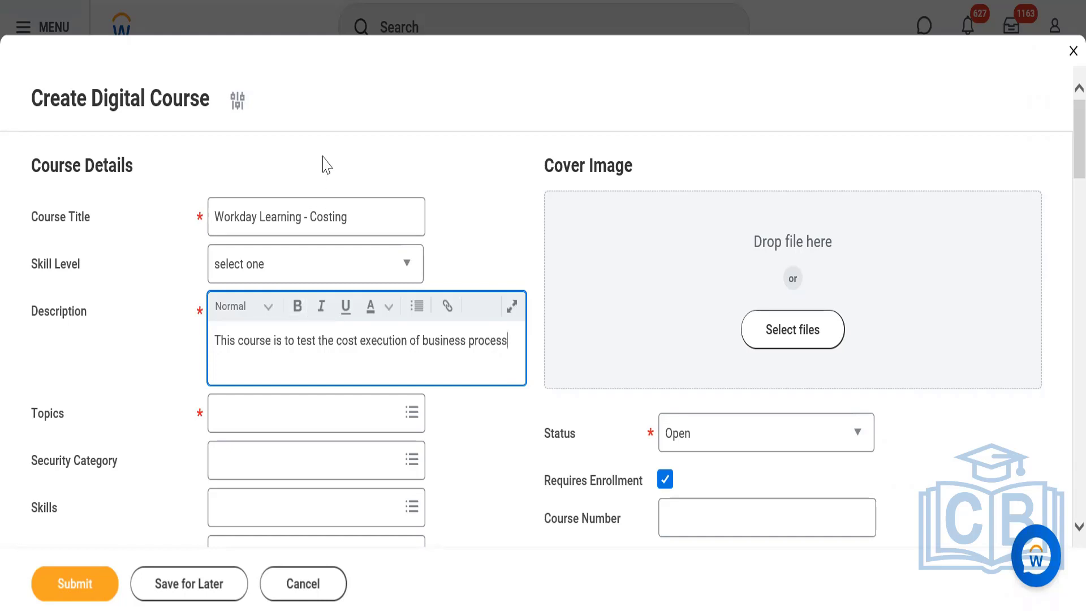
left_click(739, 242)
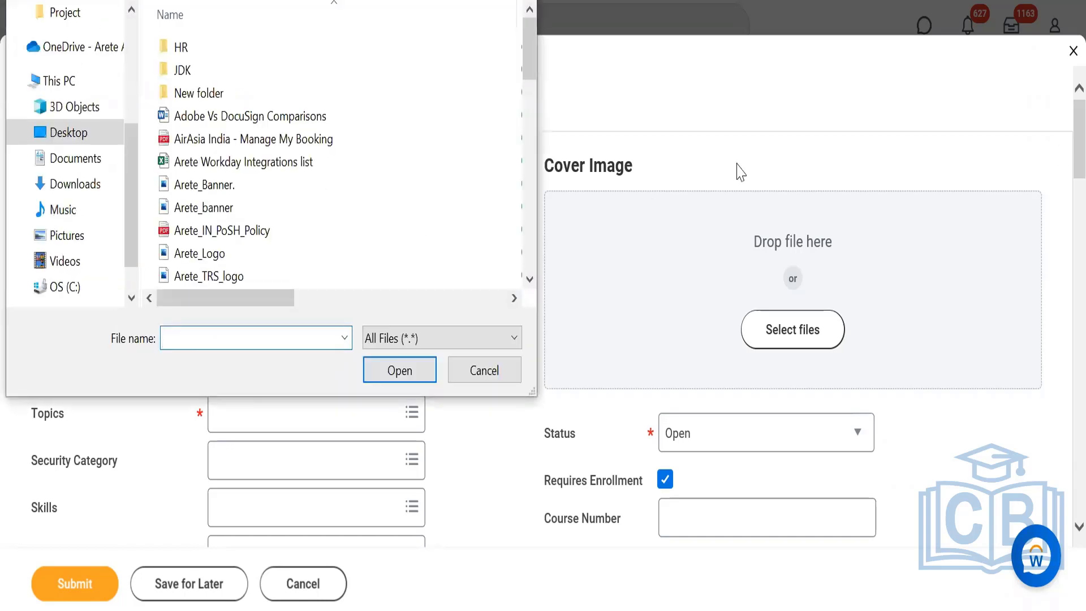
left_click(472, 369)
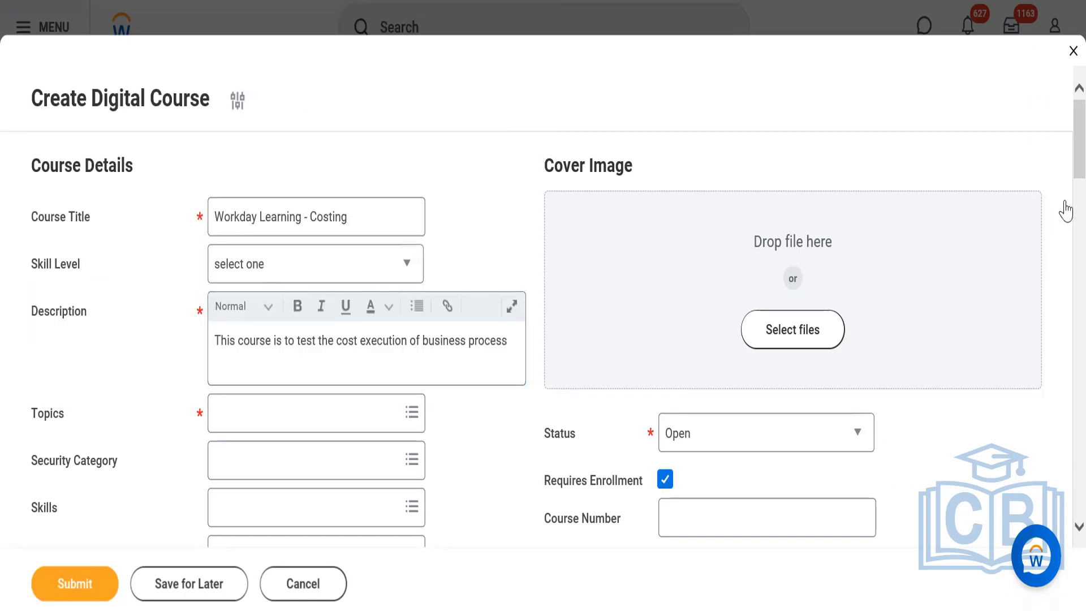
Search the topics for workday and assign the Workday topic to the course.
scroll(1057, 164, "down", 10)
scroll(1062, 186, "up", 7)
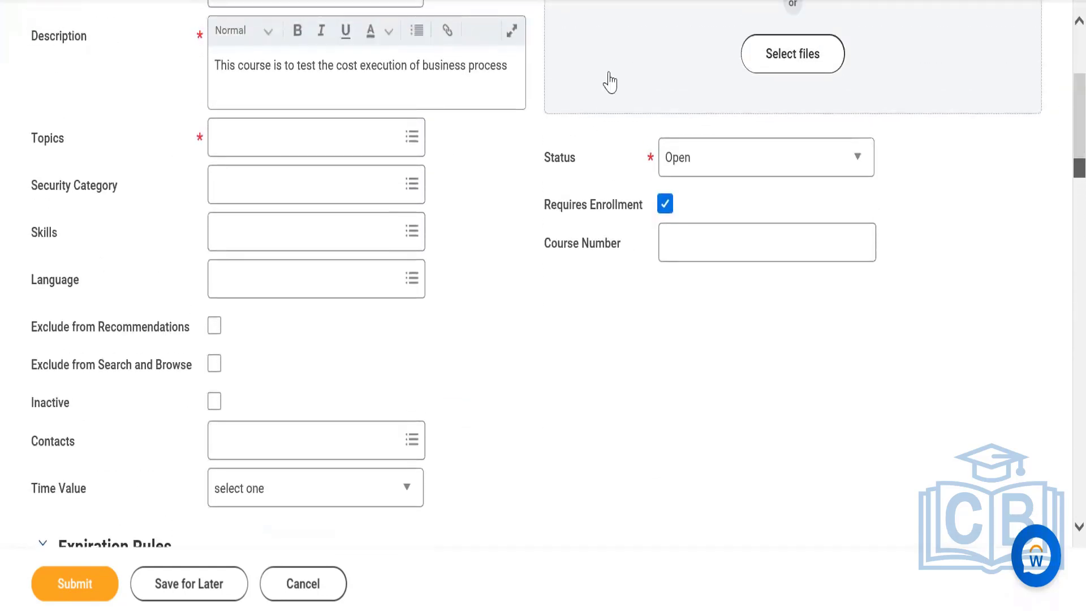
left_click(348, 127)
type("w")
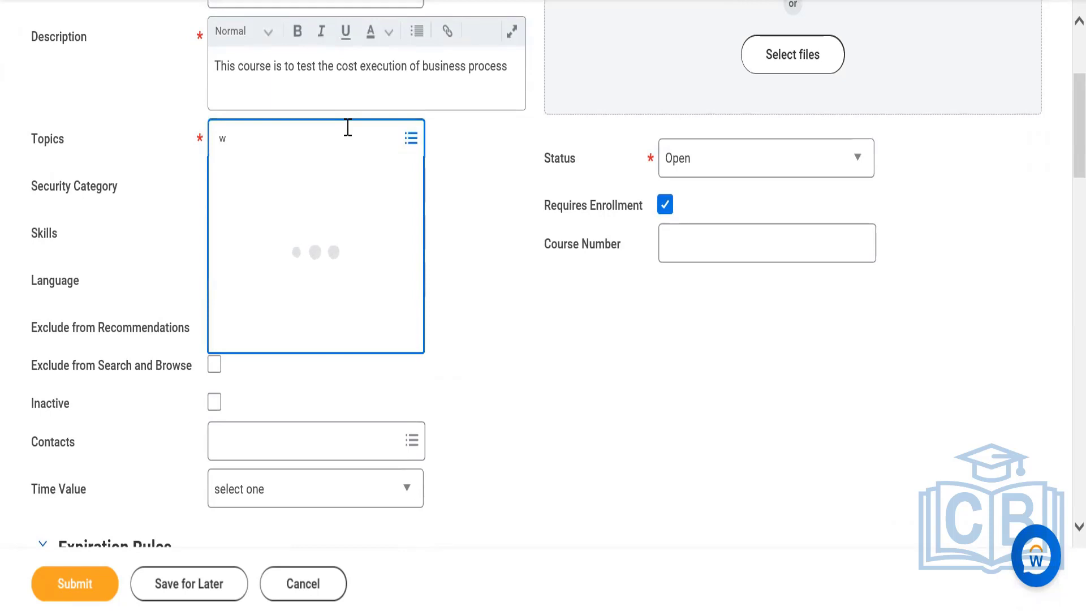
type("orkday")
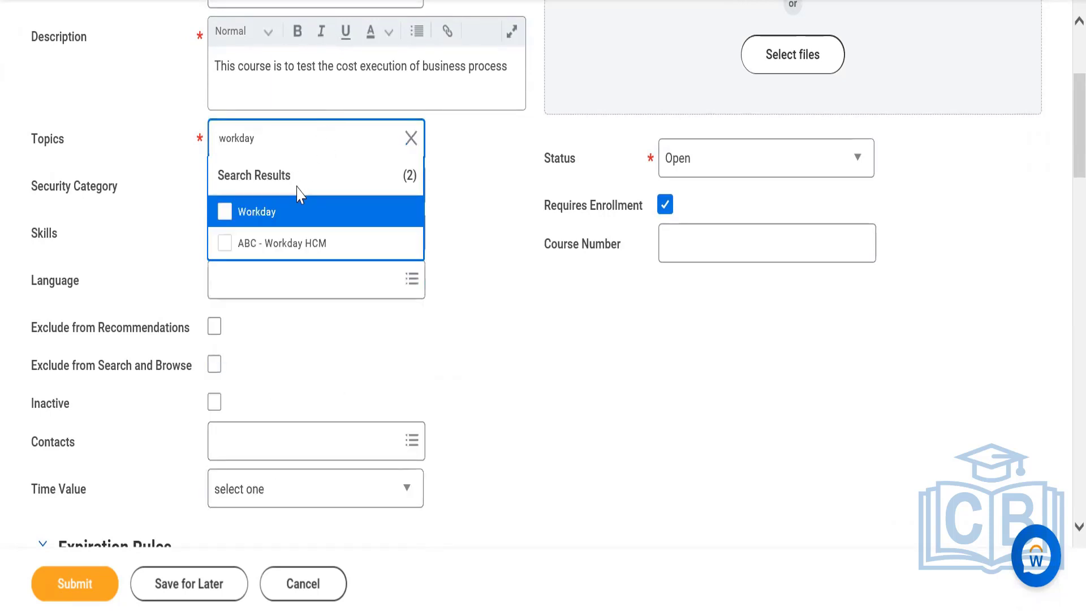
left_click(290, 214)
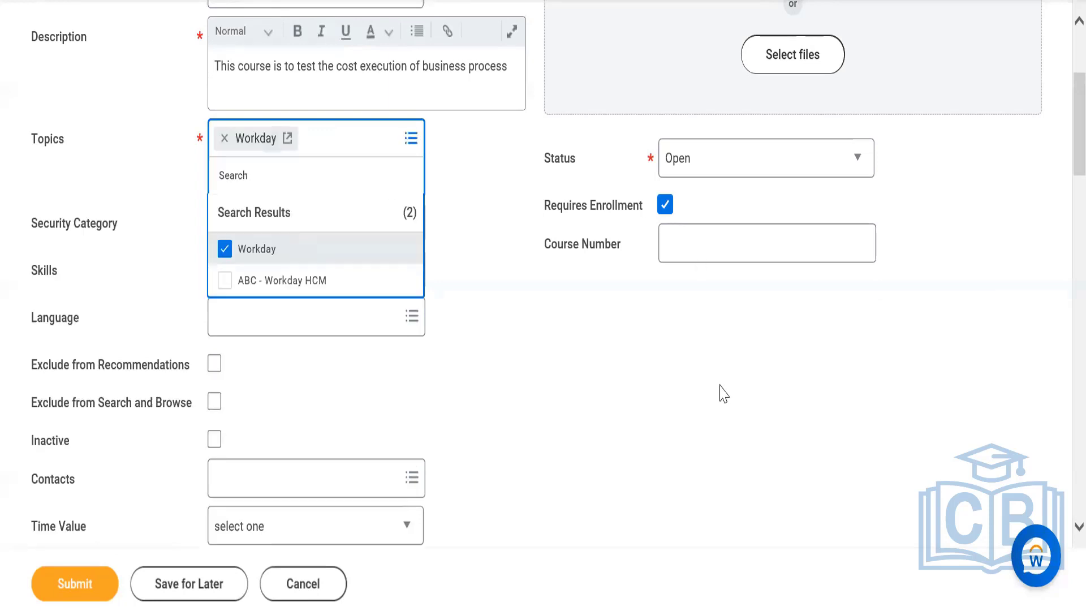
left_click(578, 371)
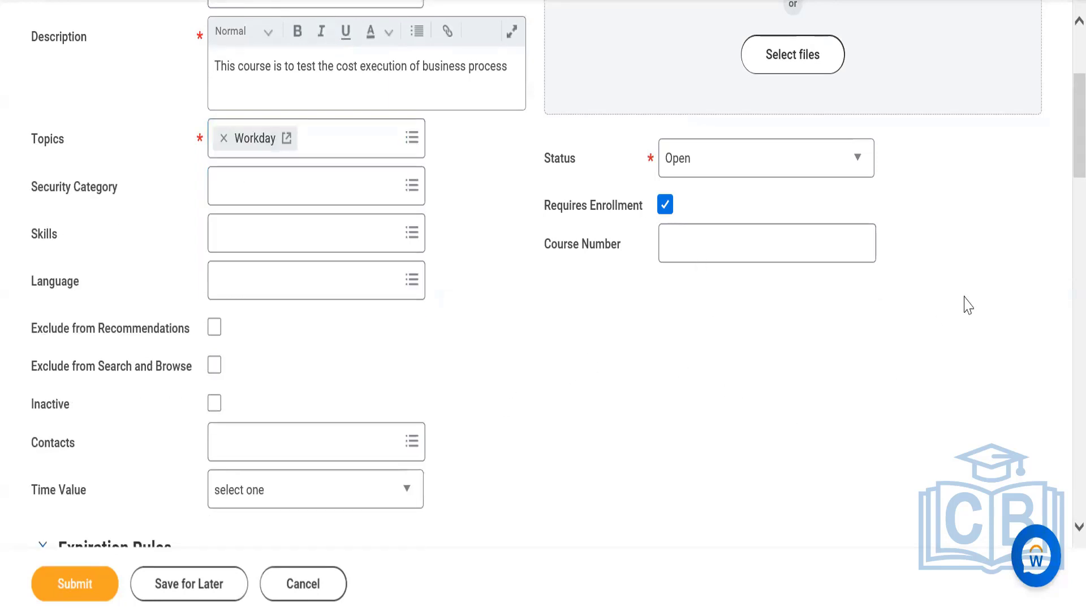
Set the course's time value to Minutes and its total duration to 60.
left_click_drag(1062, 123, 1059, 206)
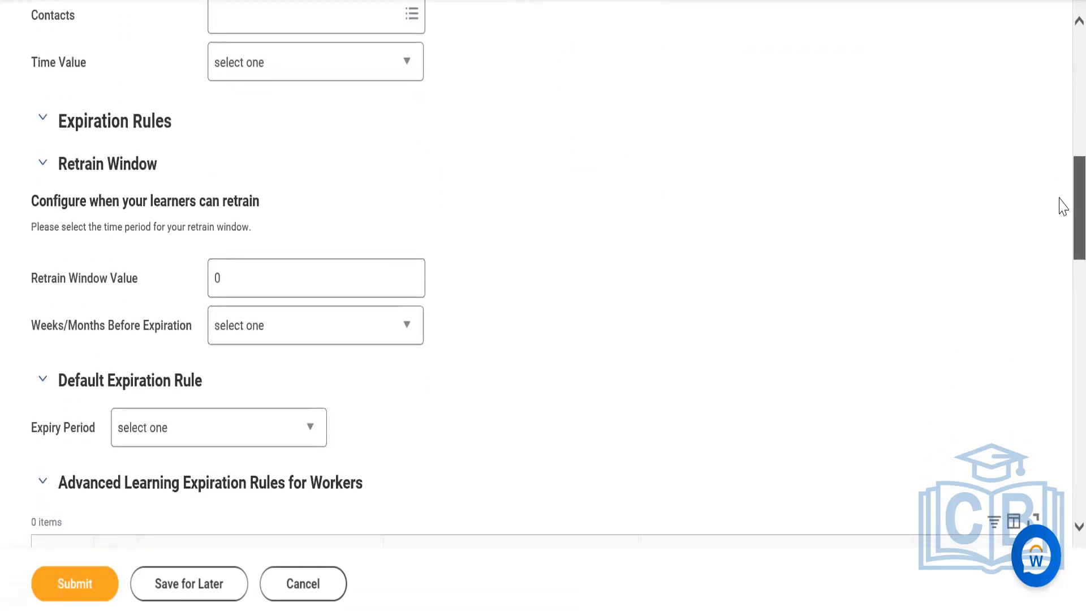
left_click(281, 78)
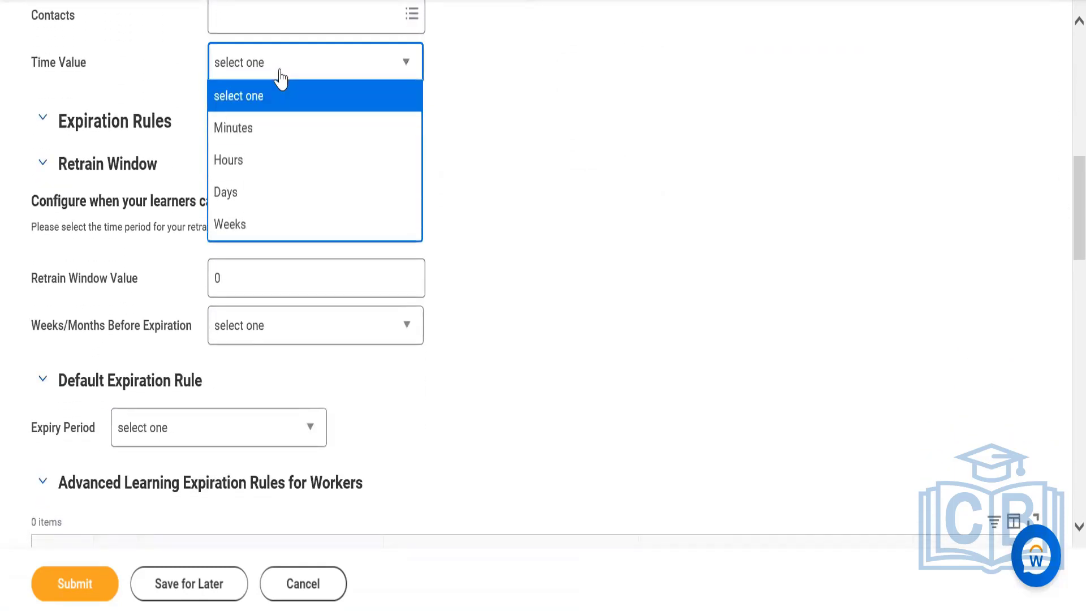
left_click(262, 139)
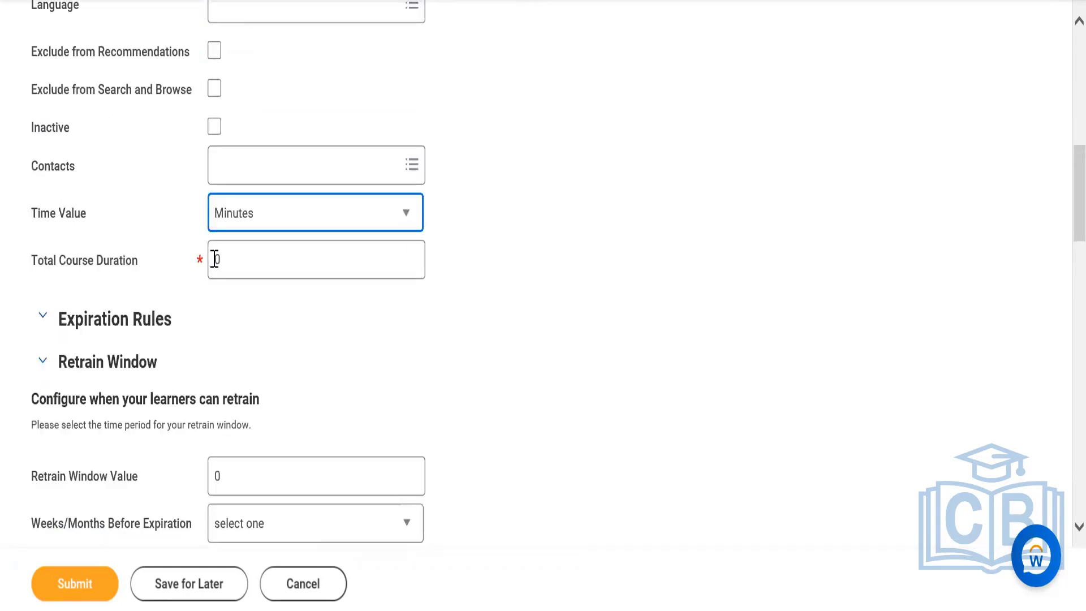
scroll(215, 259, "down", 3)
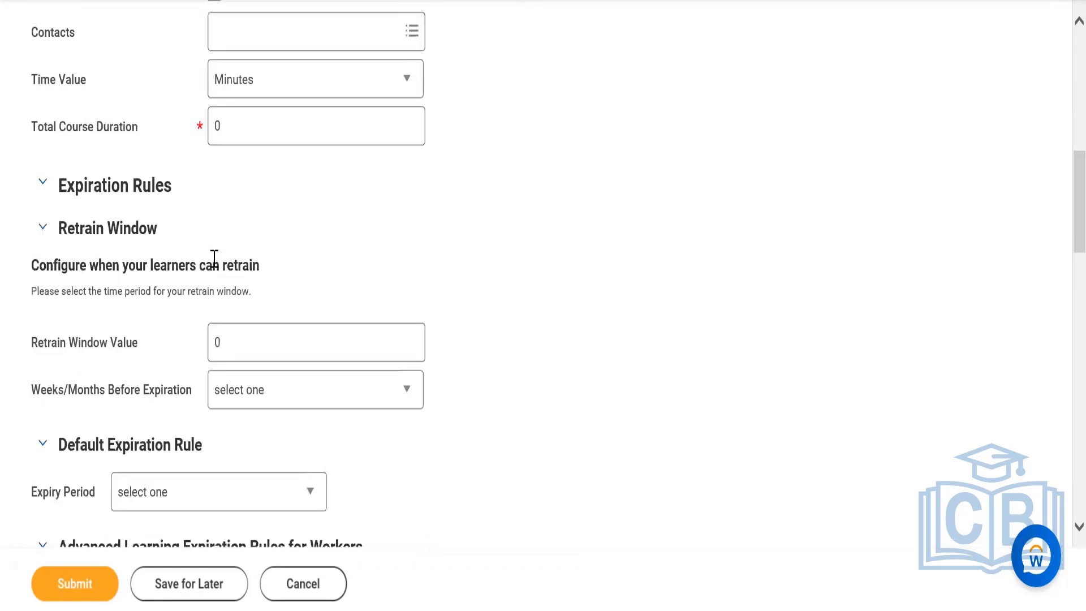
left_click(216, 129)
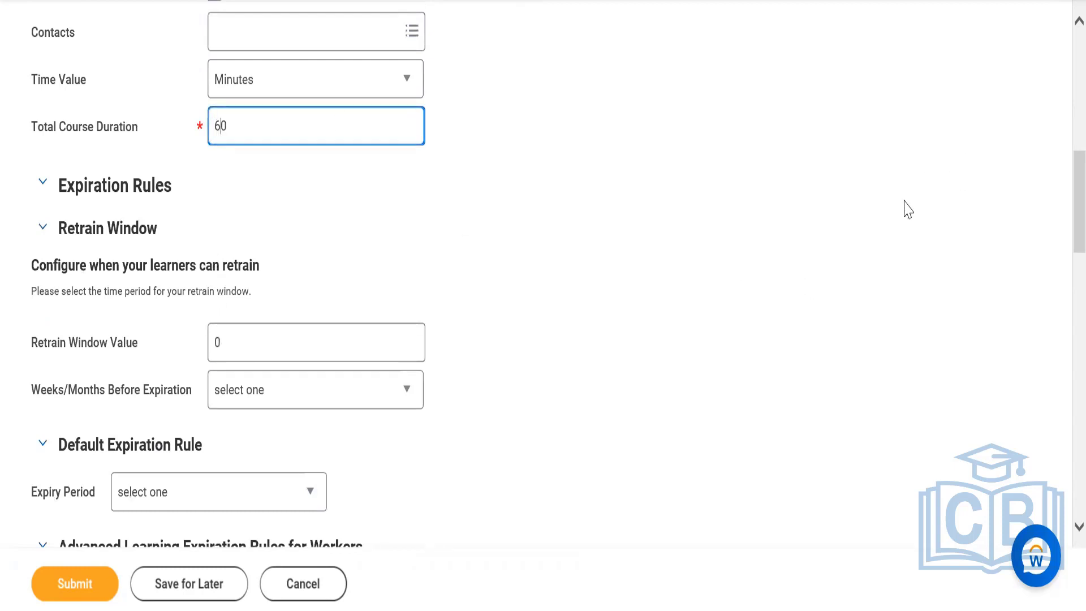
Add a row to the course's Cost table and choose Workday Learning as its item.
scroll(1062, 192, "down", 9)
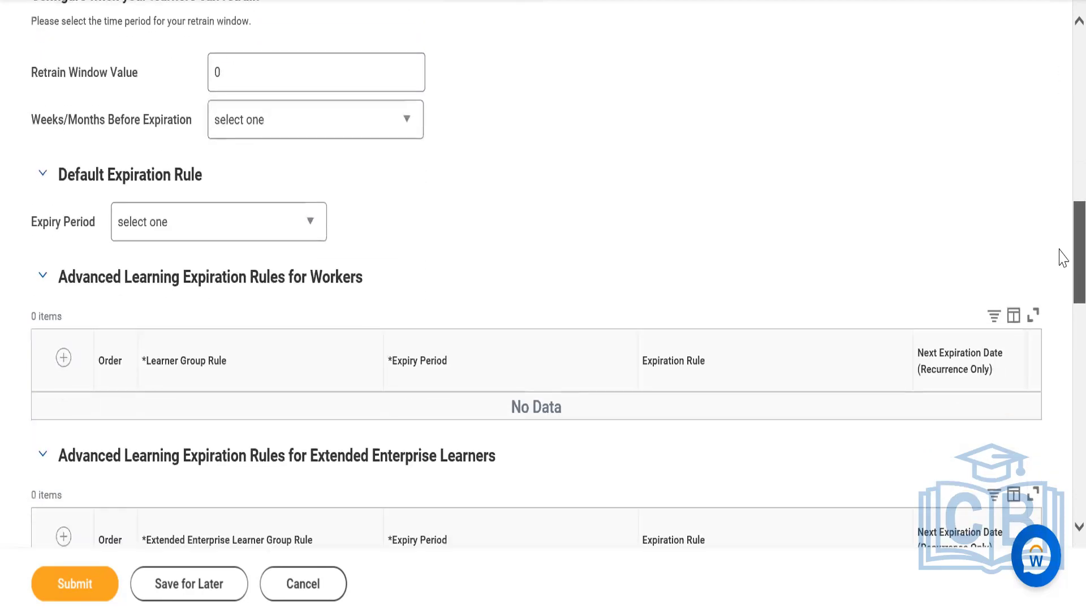
scroll(1062, 308, "down", 4)
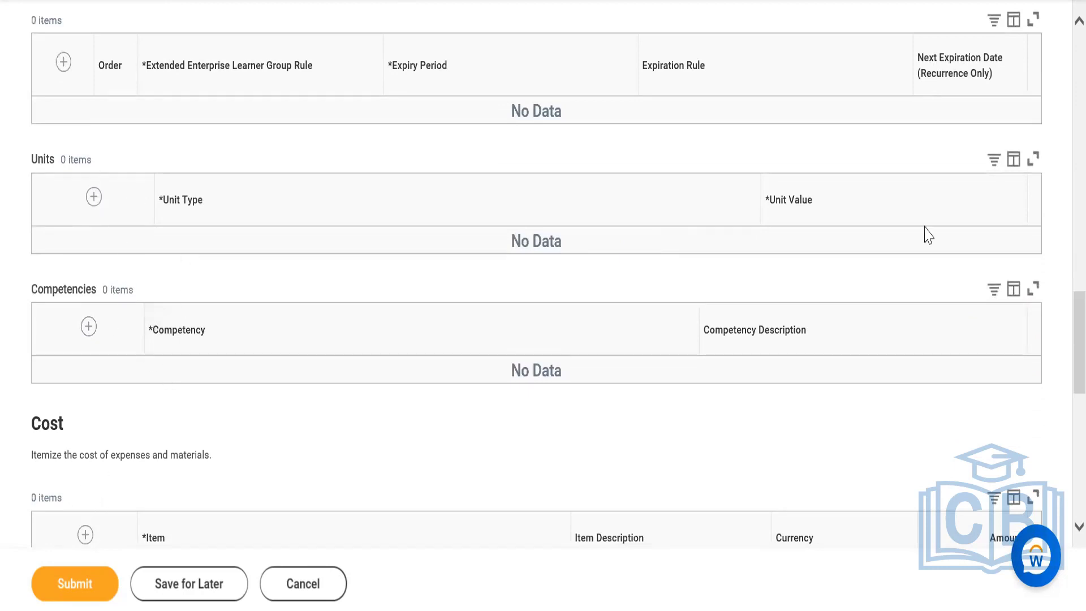
scroll(1062, 322, "down", 3)
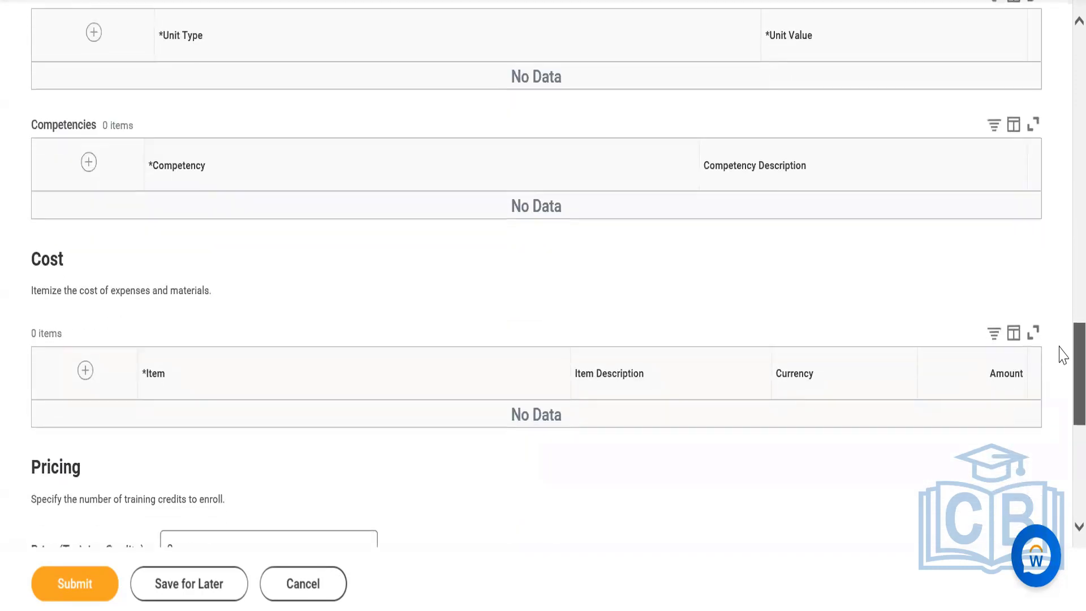
left_click(85, 359)
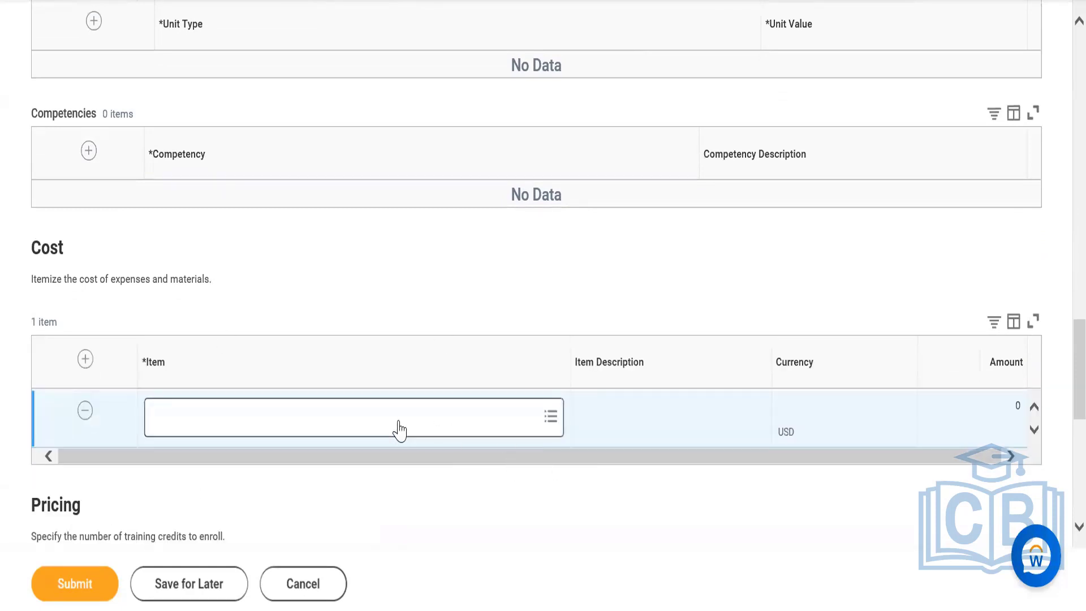
left_click(399, 429)
type("w")
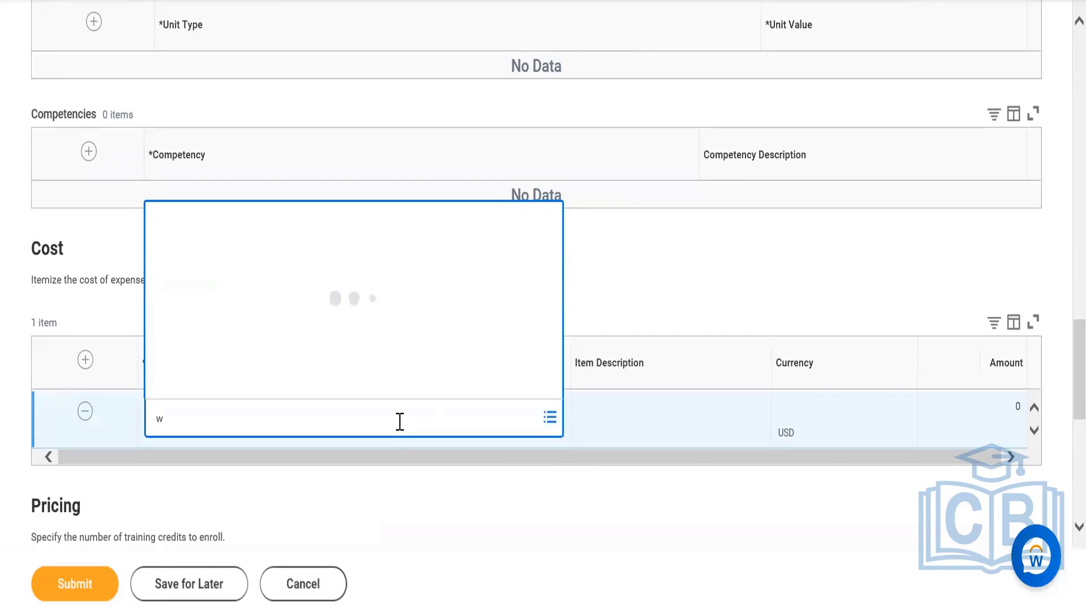
type("orkday")
key("Return")
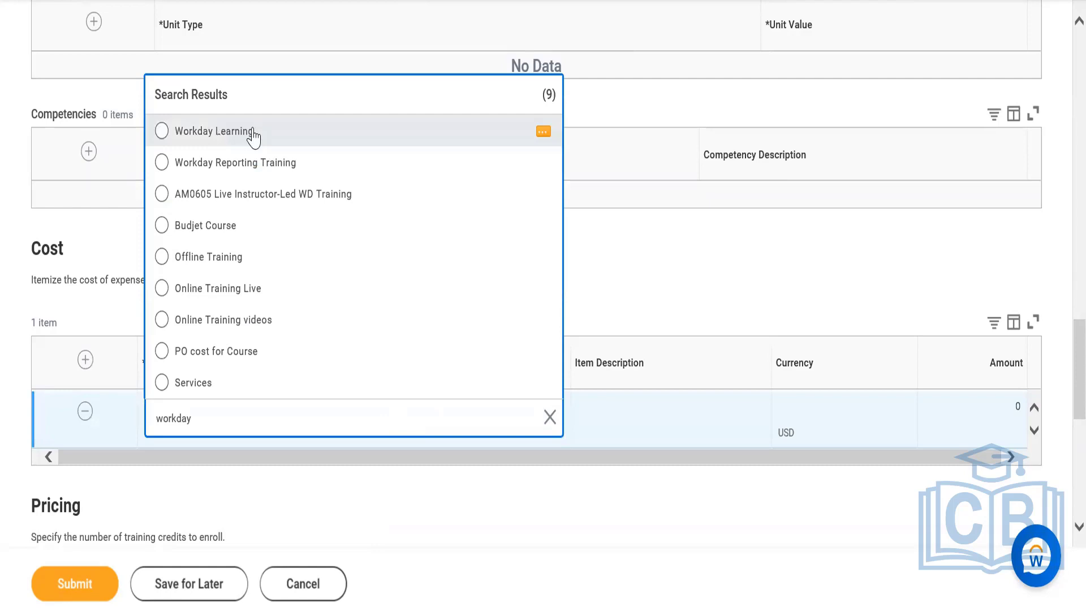
left_click(253, 136)
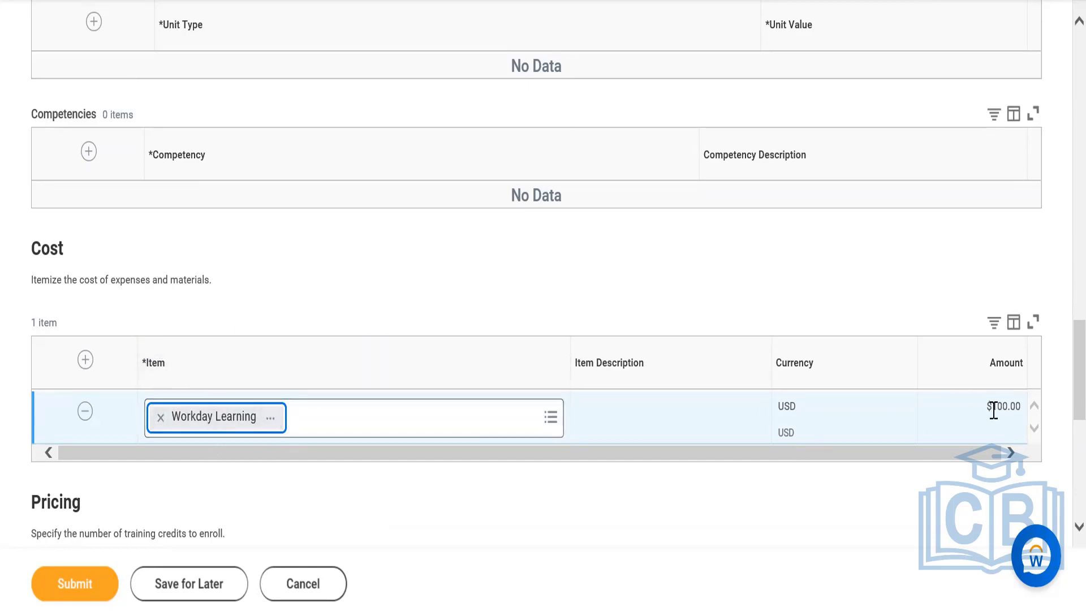
left_click_drag(983, 412, 1019, 419)
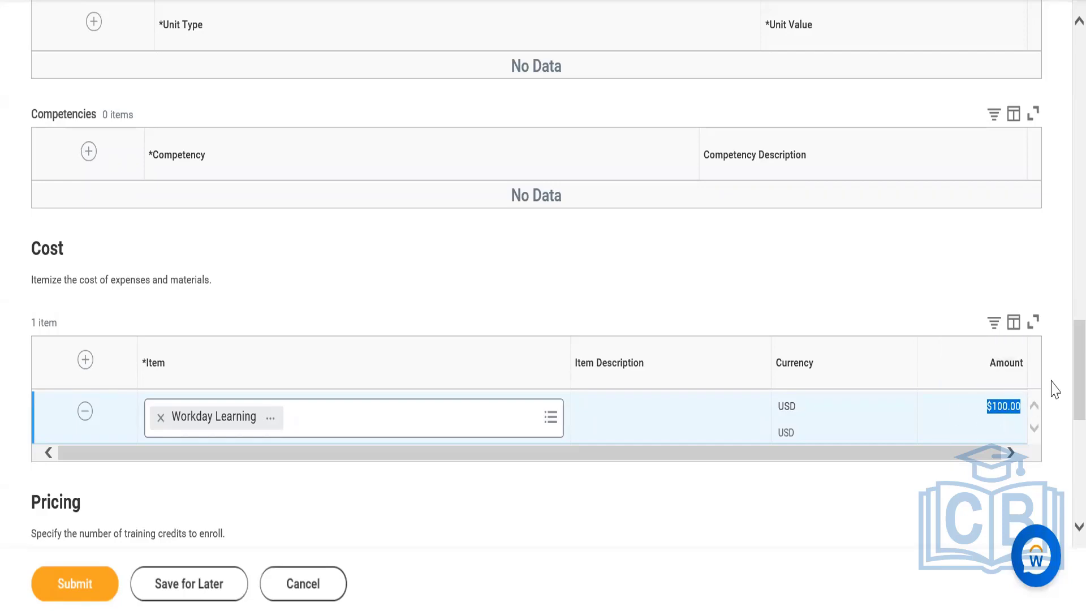
scroll(1062, 352, "down", 9)
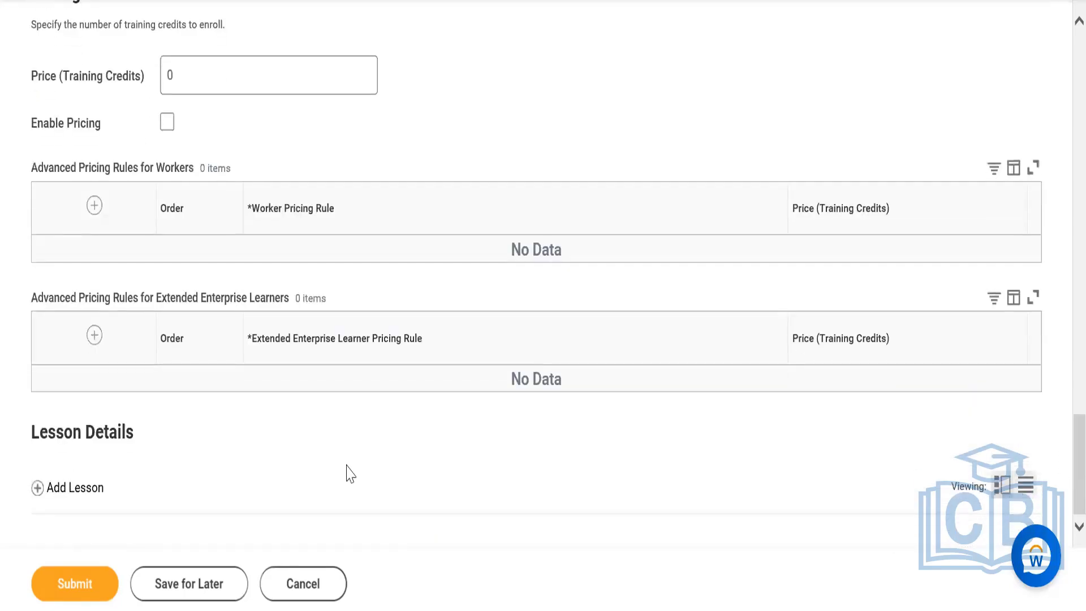
left_click(86, 490)
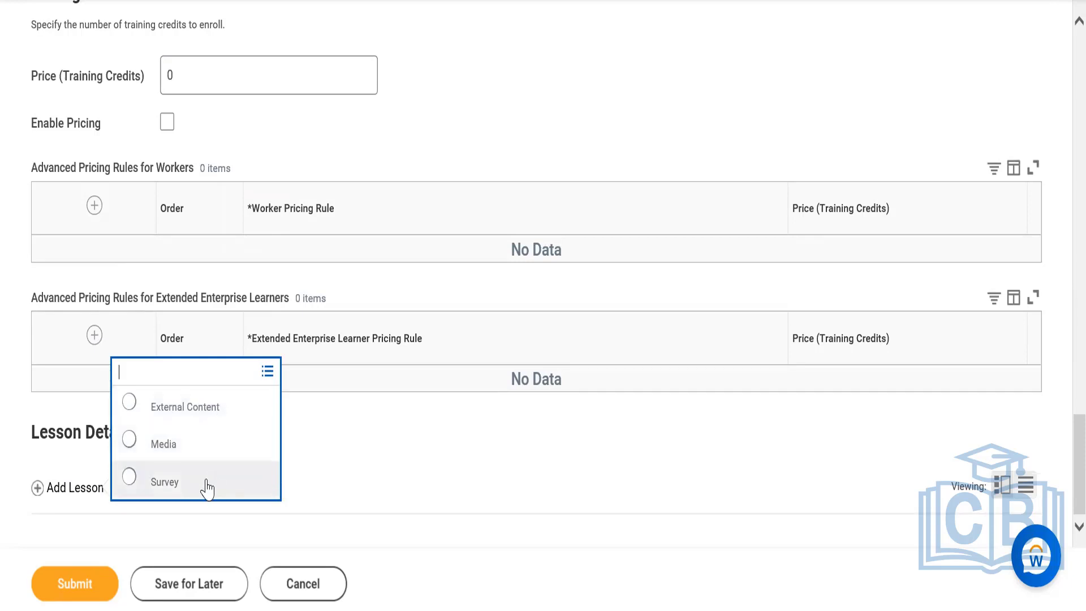
left_click(203, 416)
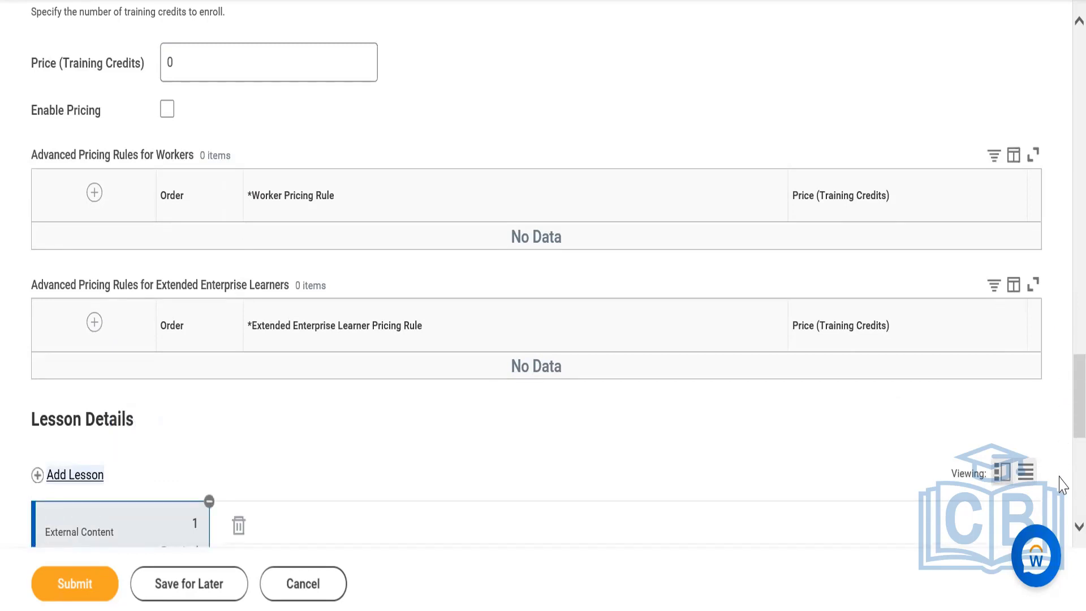
scroll(1062, 484, "up", 2)
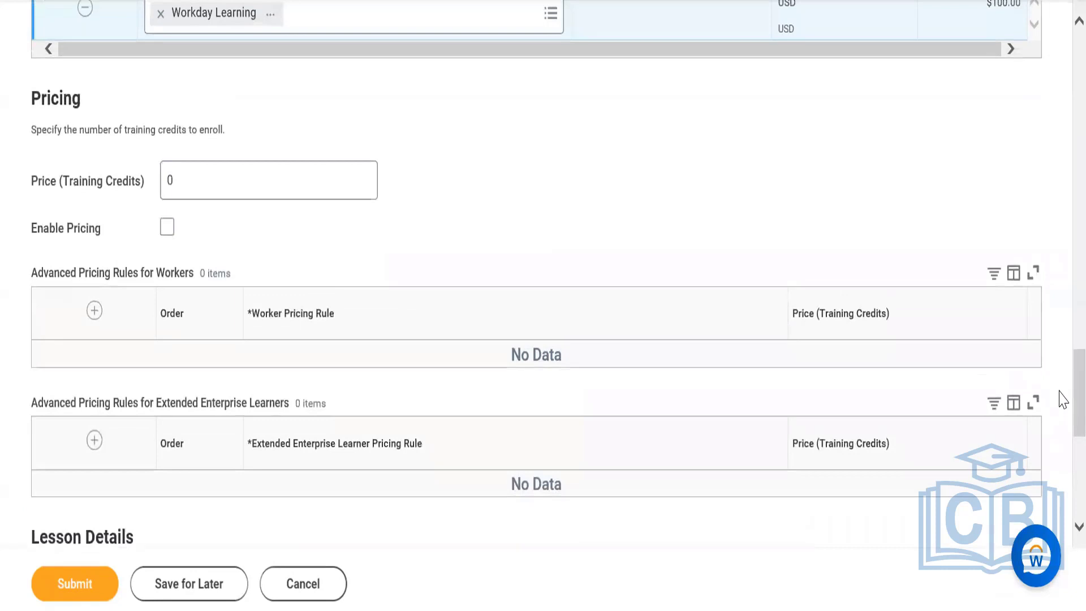
scroll(1060, 390, "down", 8)
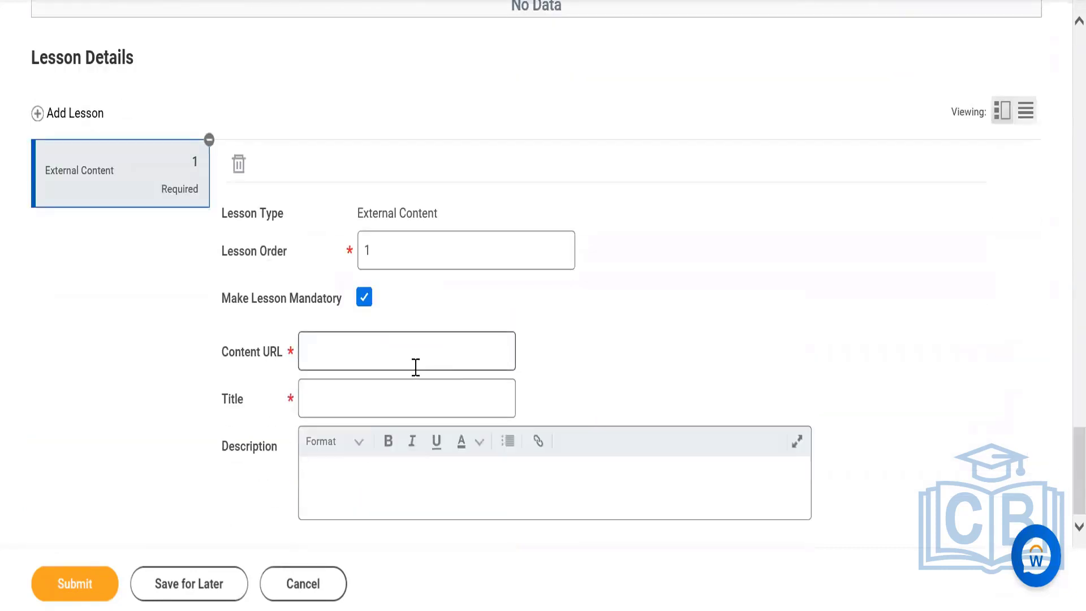
left_click(415, 361)
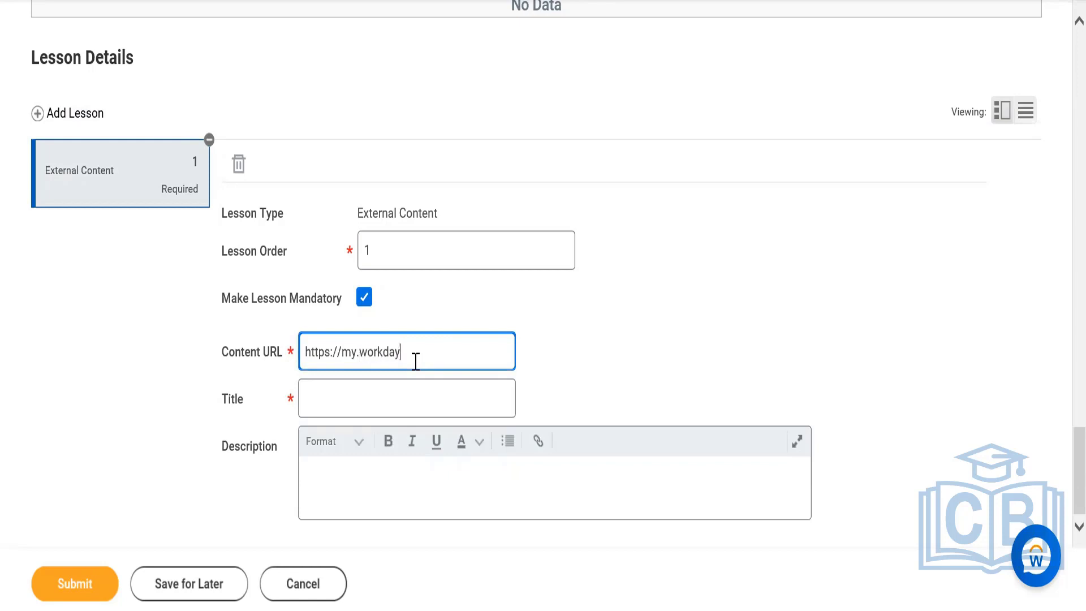
Title the external content lesson Workday Learning and submit the course.
left_click(385, 395)
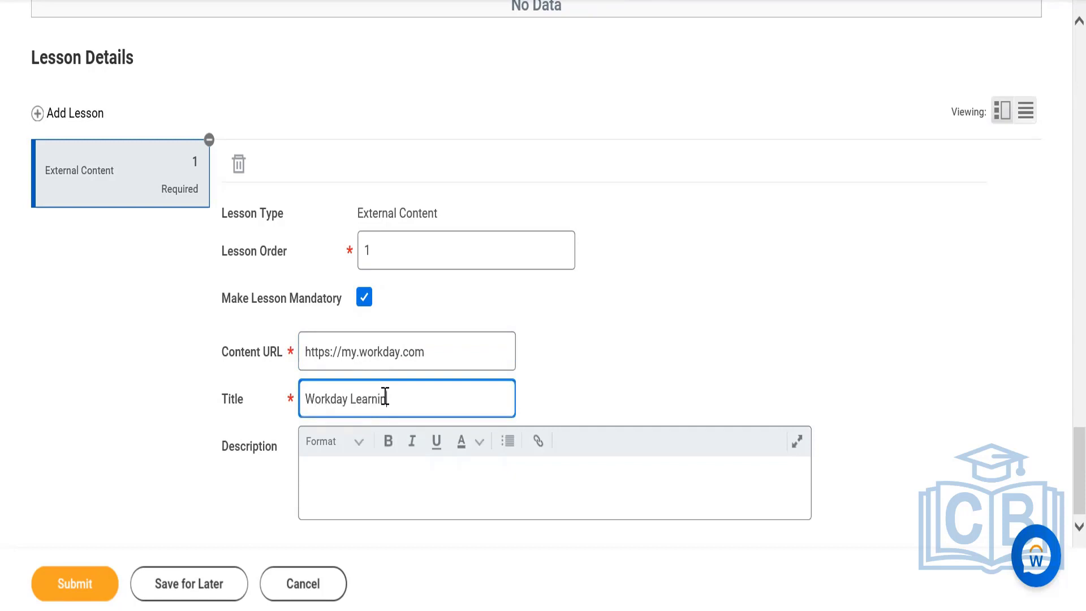
left_click(374, 477)
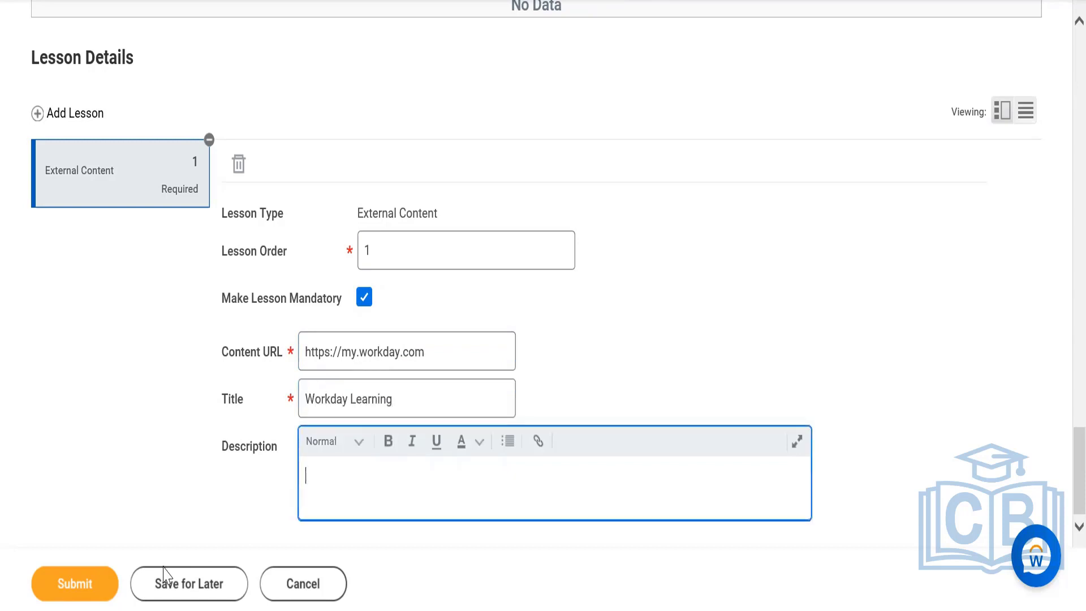
left_click(73, 583)
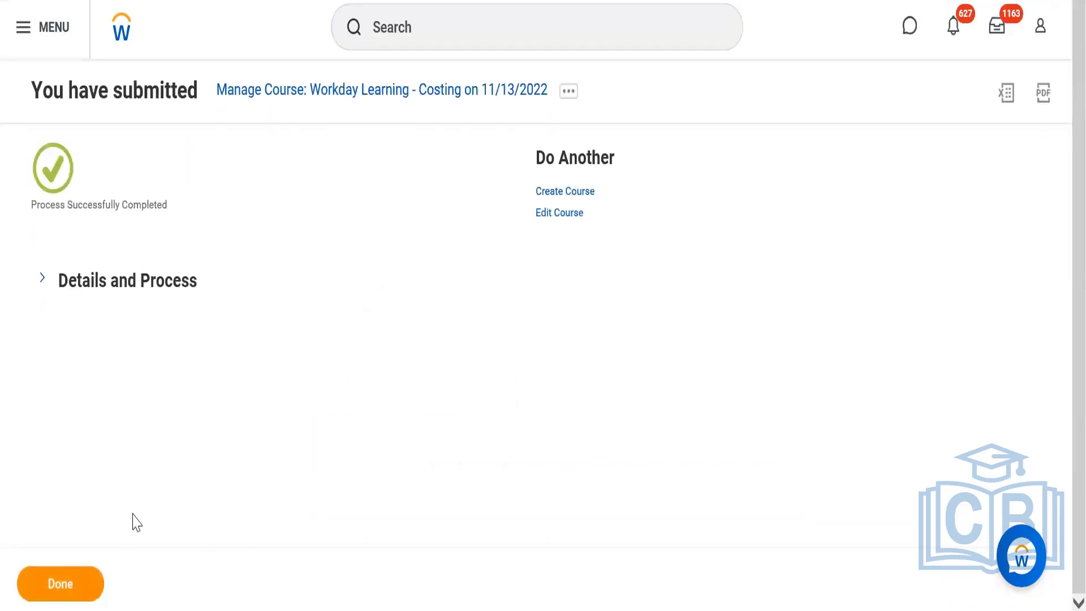
Expand the submitted course's details and try to copy the course name Workday Learning - Costing.
left_click(43, 282)
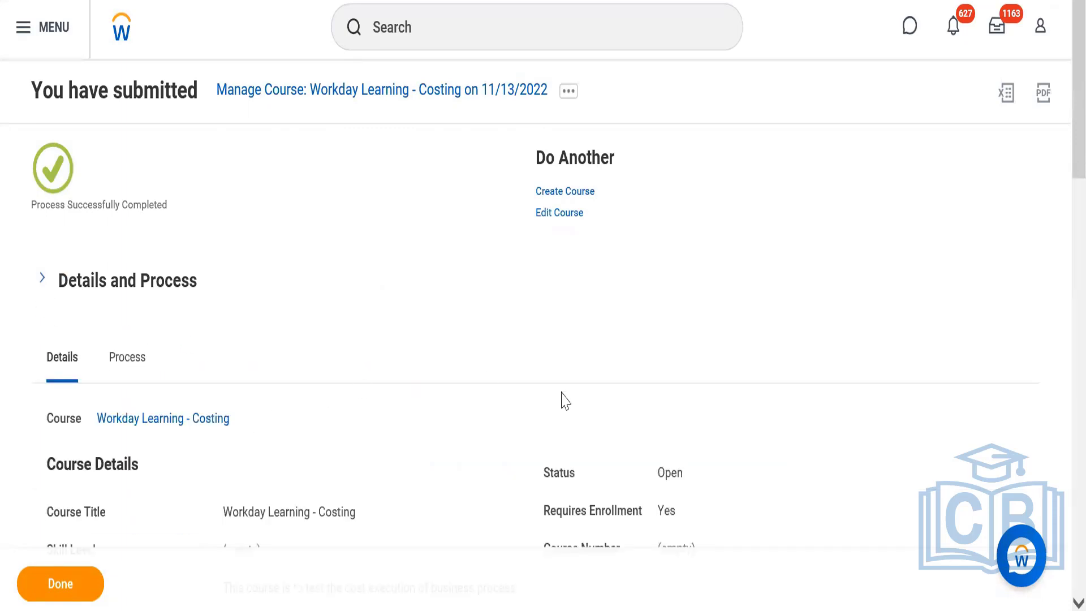
right_click(176, 429)
left_click(195, 499)
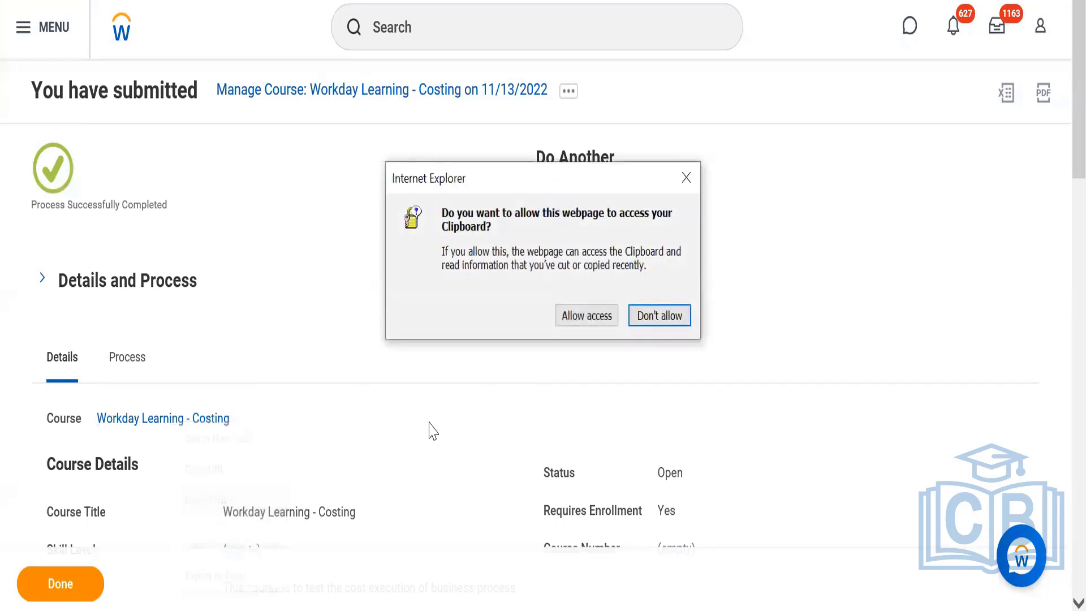
Switch to the Notepad notes and record Workday Learning - Costing on the line below the third course scenario.
key("alt+Tab")
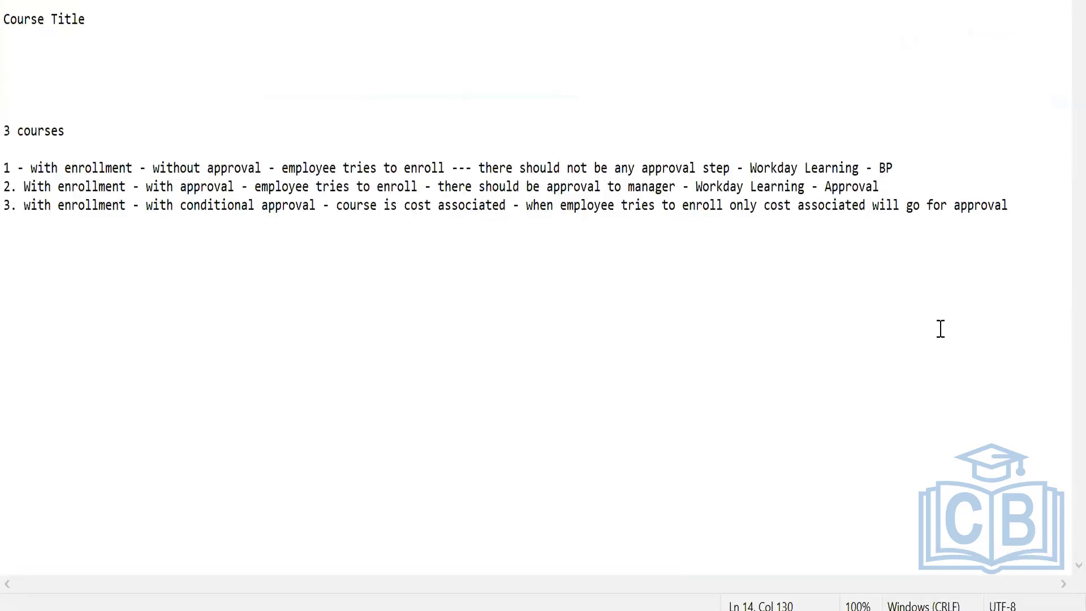
left_click(20, 232)
key("ctrl+v")
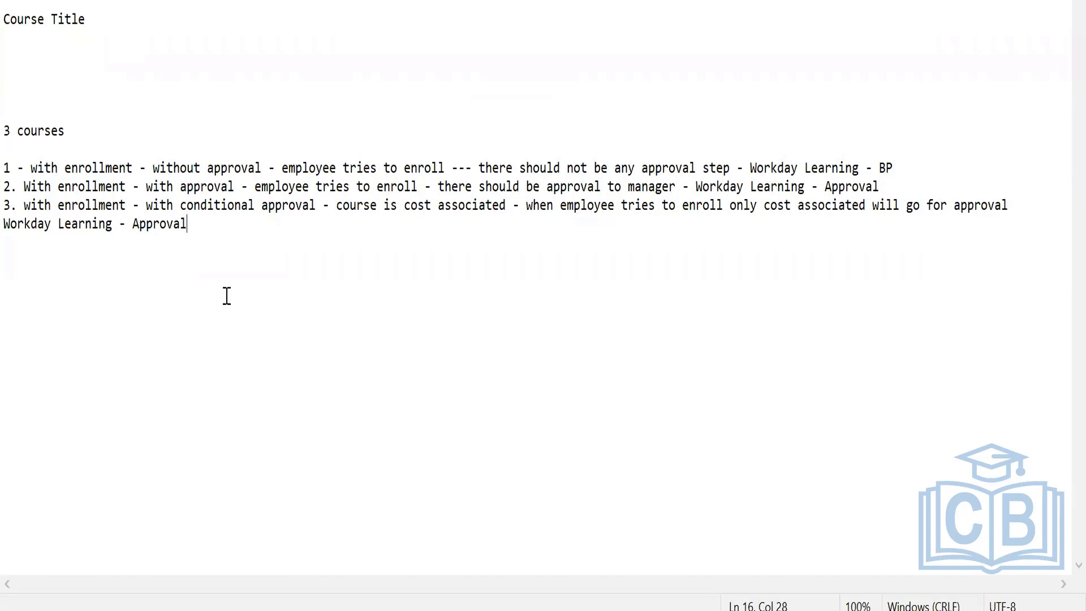
left_click_drag(204, 232, 137, 226)
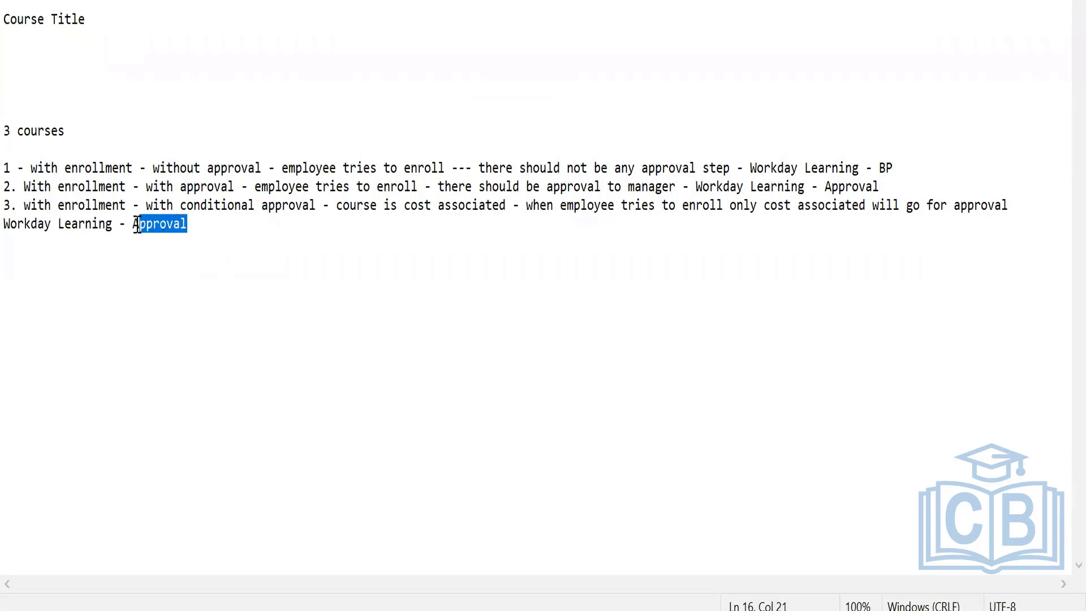
type("Costin")
key("BackSpace")
Switch back to the submitted course in Workday and allow the webpage to access the clipboard.
mouse_move(696, 582)
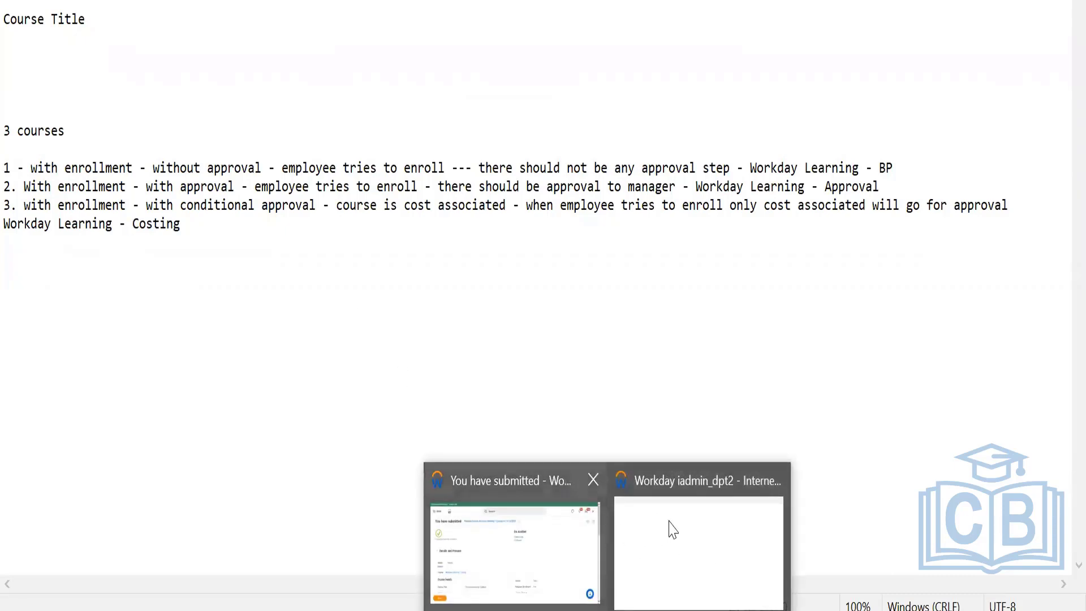
left_click(694, 532)
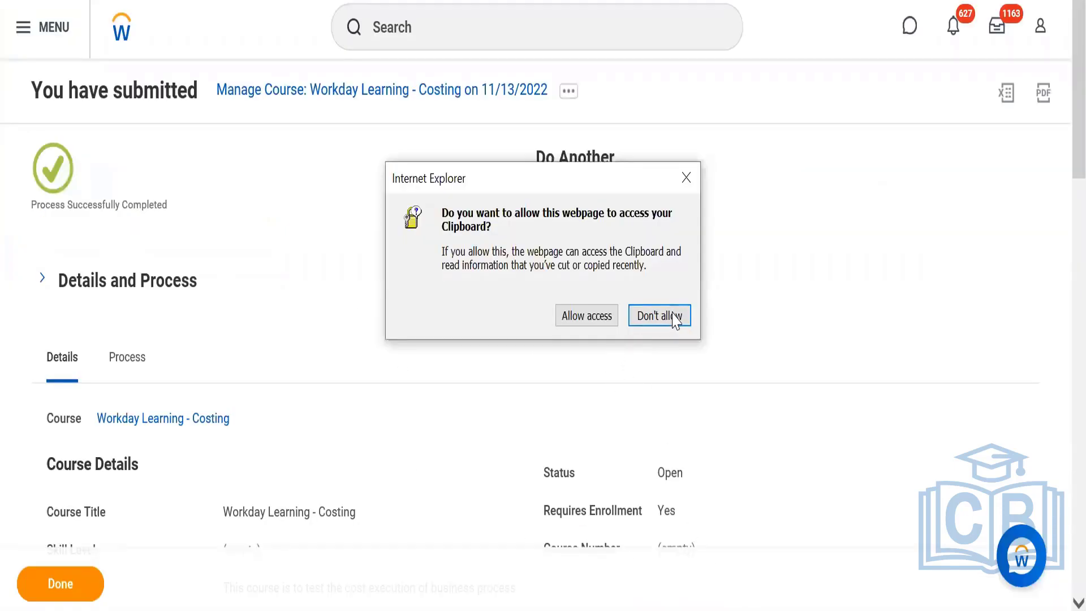
left_click(600, 315)
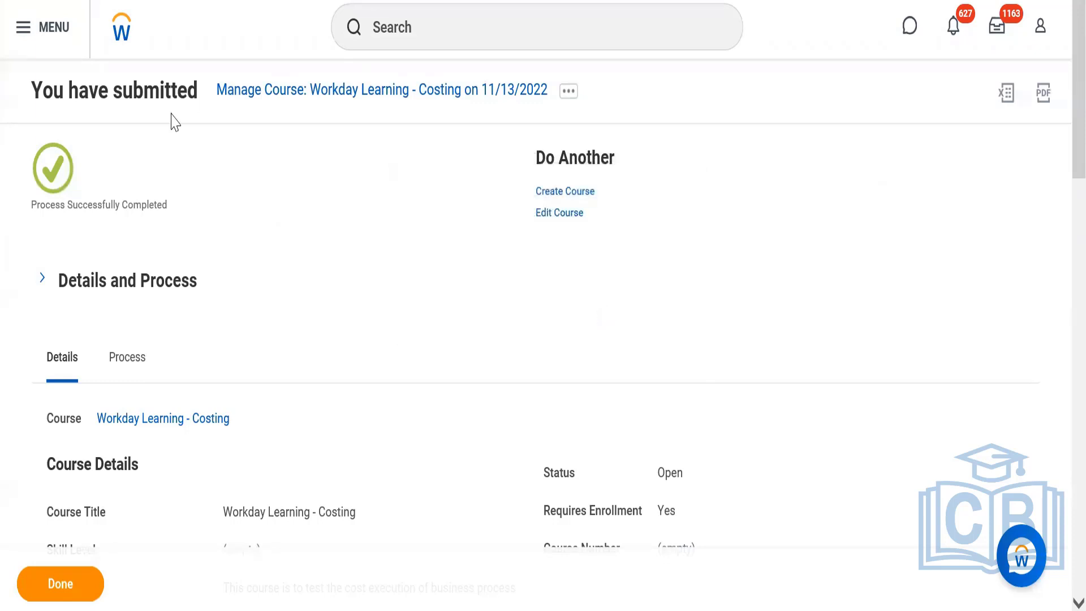
Return to the home page, open the Learning app and browse the learning catalog.
left_click(122, 33)
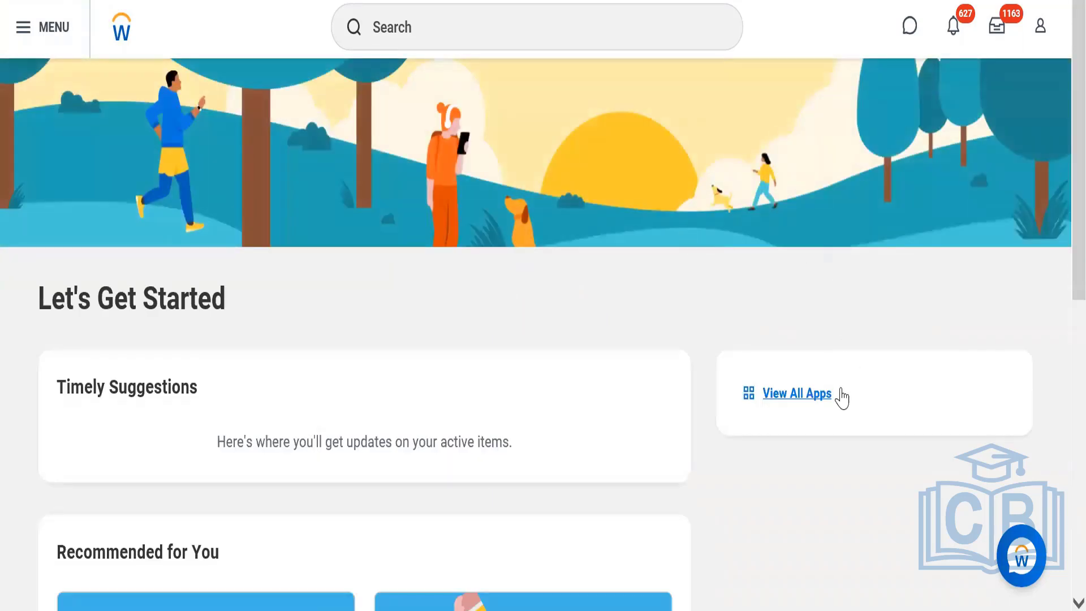
left_click(813, 396)
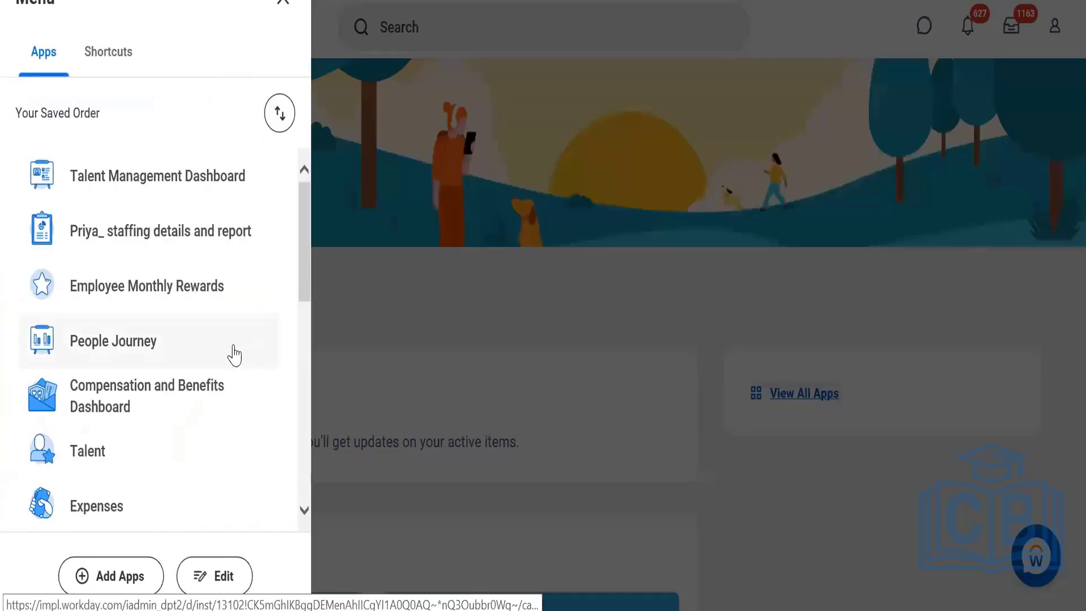
left_click_drag(303, 260, 303, 369)
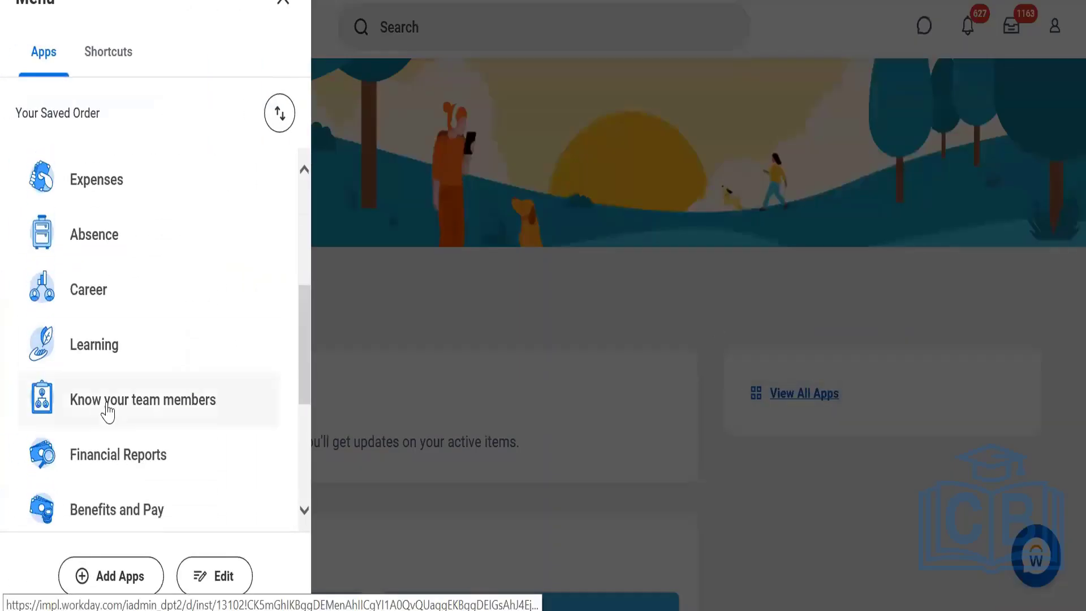
left_click(94, 346)
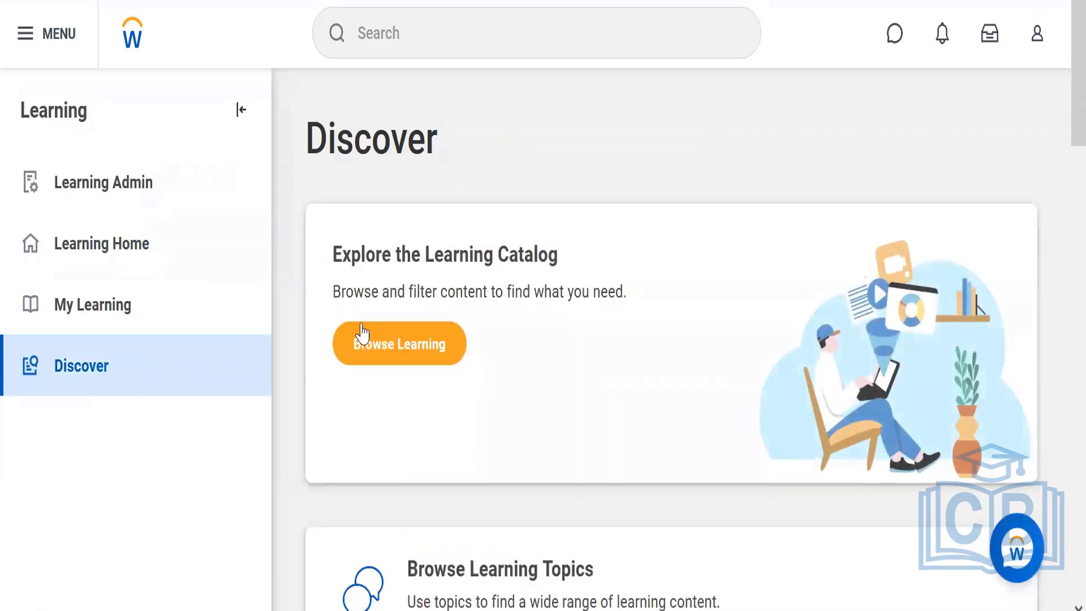
left_click(405, 350)
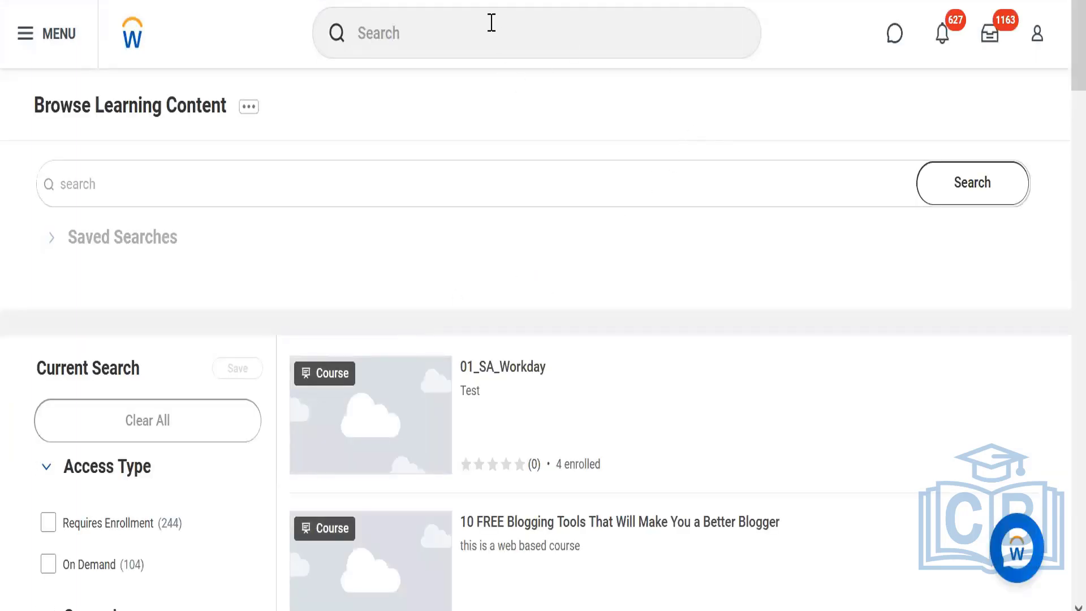
Search the learning content for Workday Learning and look through the matching courses.
left_click(302, 182)
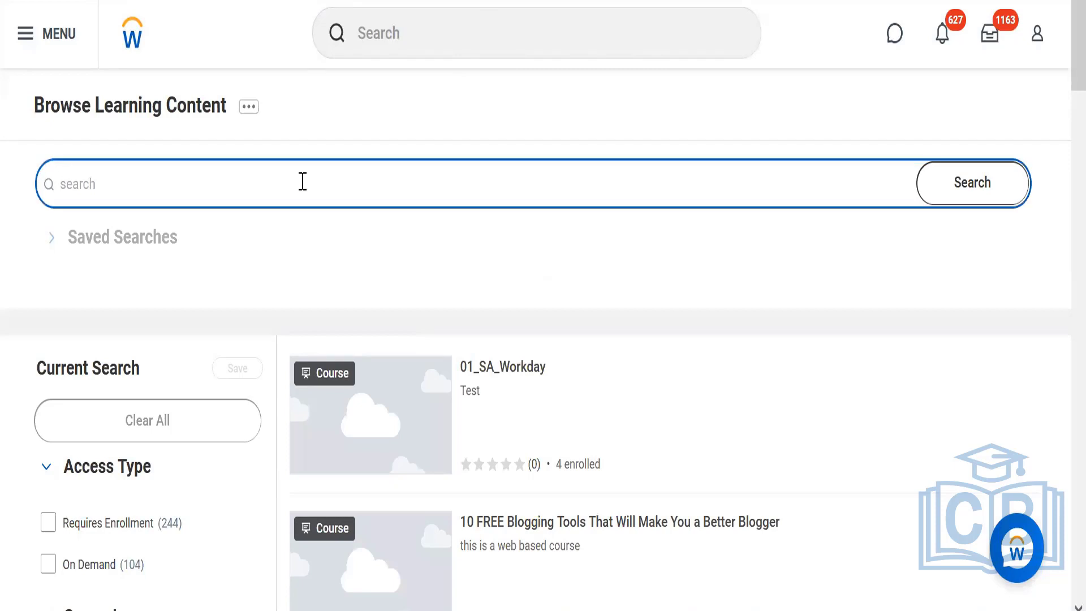
left_click(734, 609)
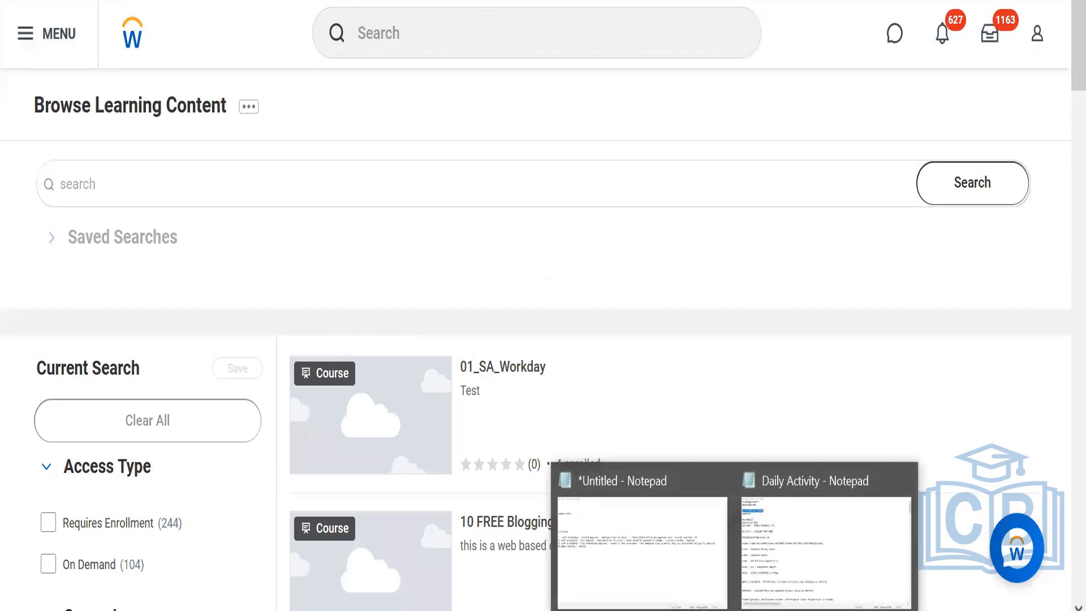
left_click(626, 560)
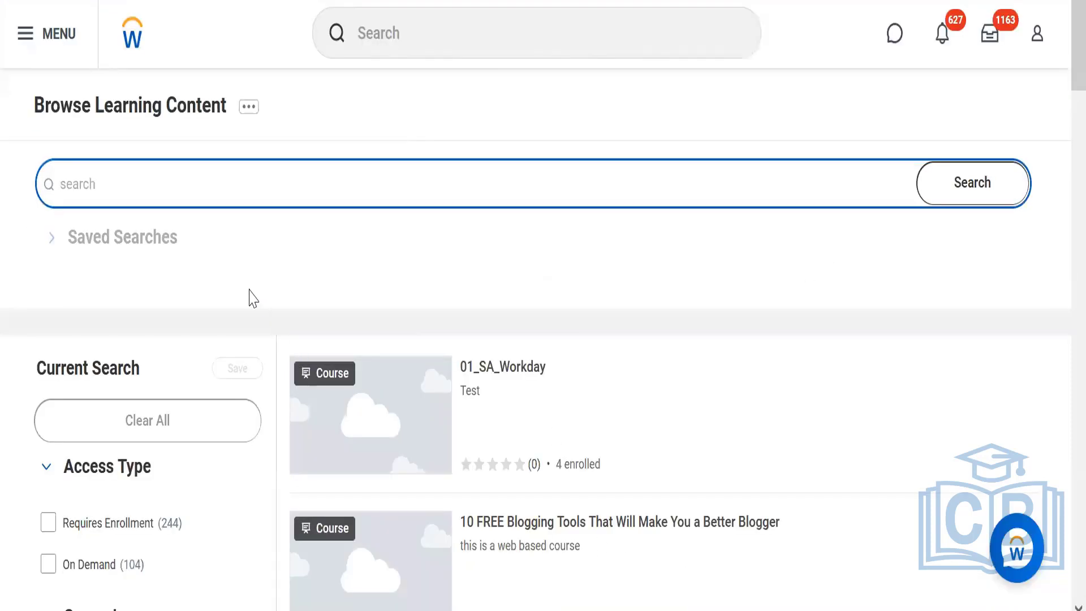
type("Workday Learning")
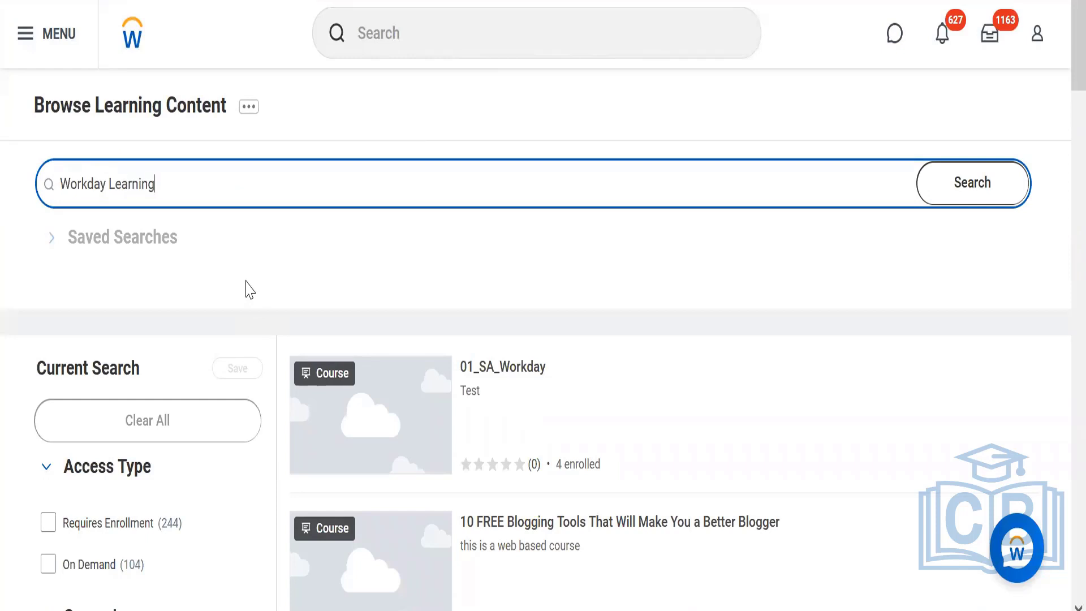
left_click(990, 201)
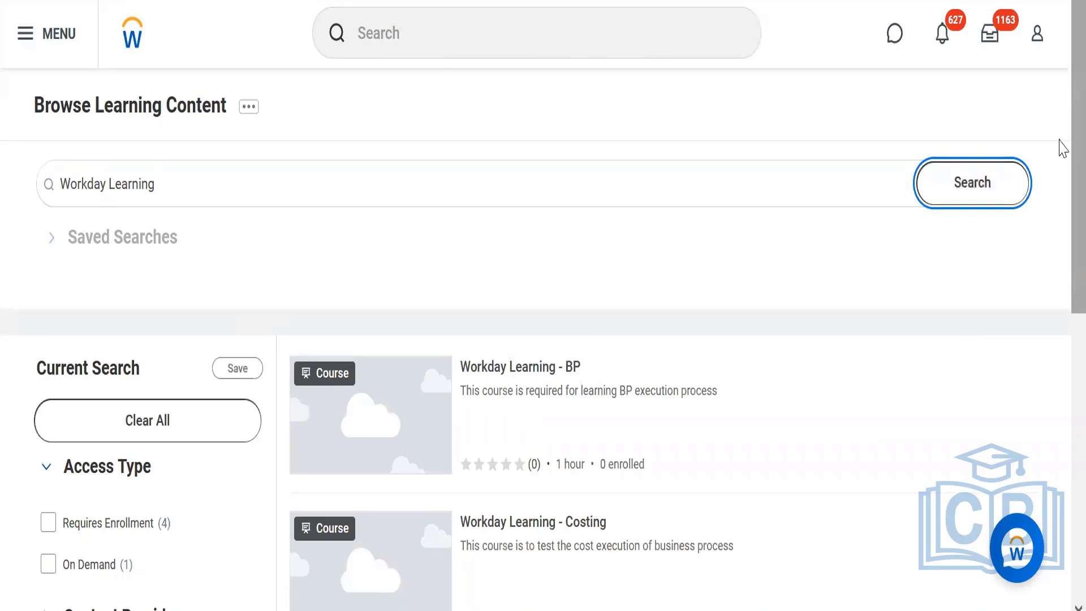
scroll(1062, 238, "down", 1)
scroll(1062, 263, "down", 3)
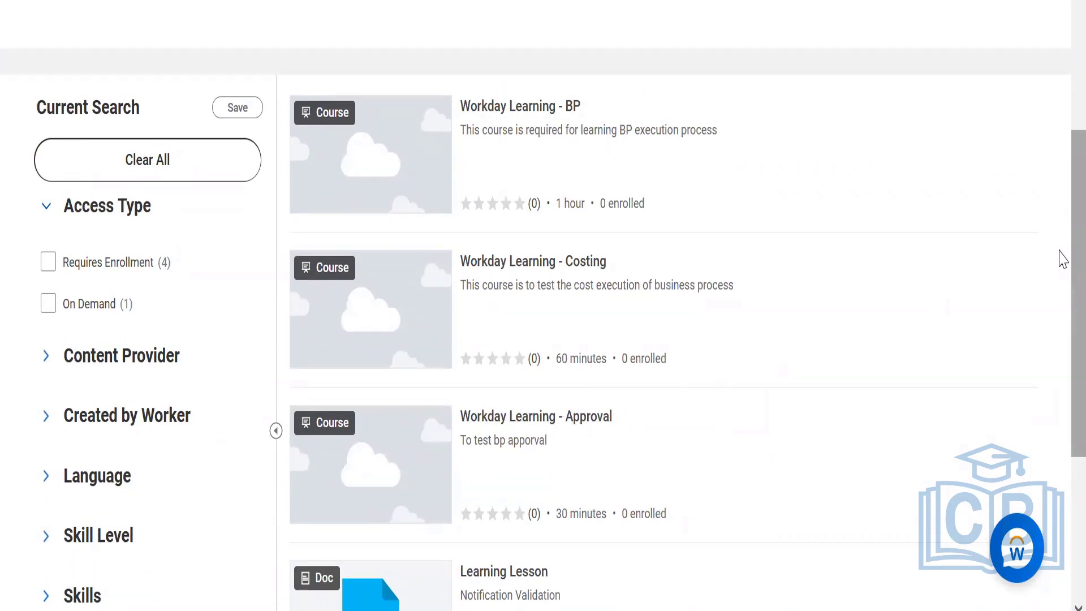
scroll(1059, 250, "up", 5)
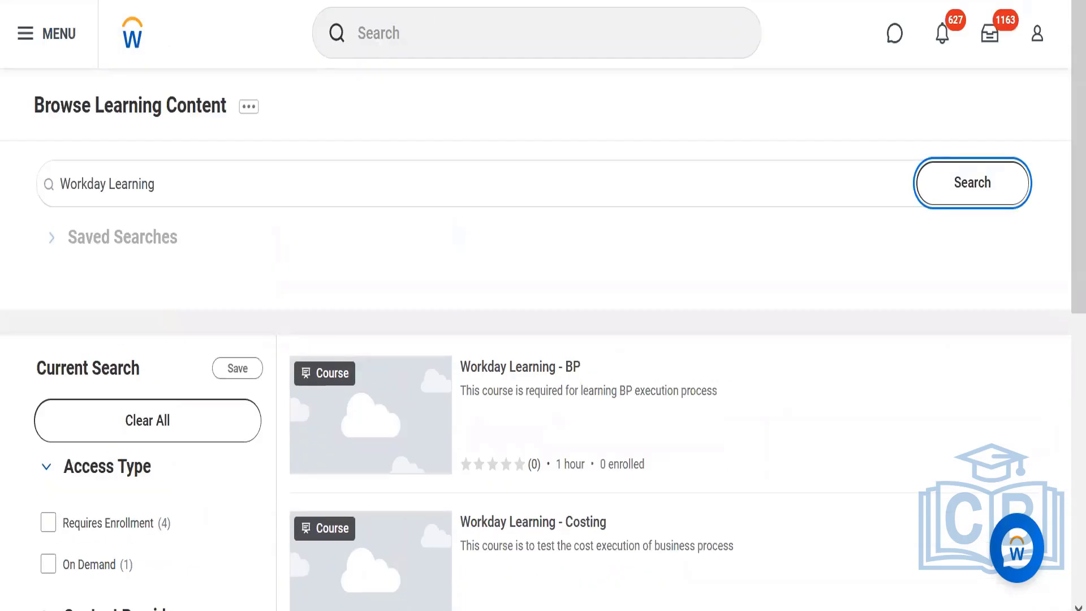
Duplicate the browser tab, search for bp:enroll and open the Enroll in Content default business process definition.
right_click(72, 0)
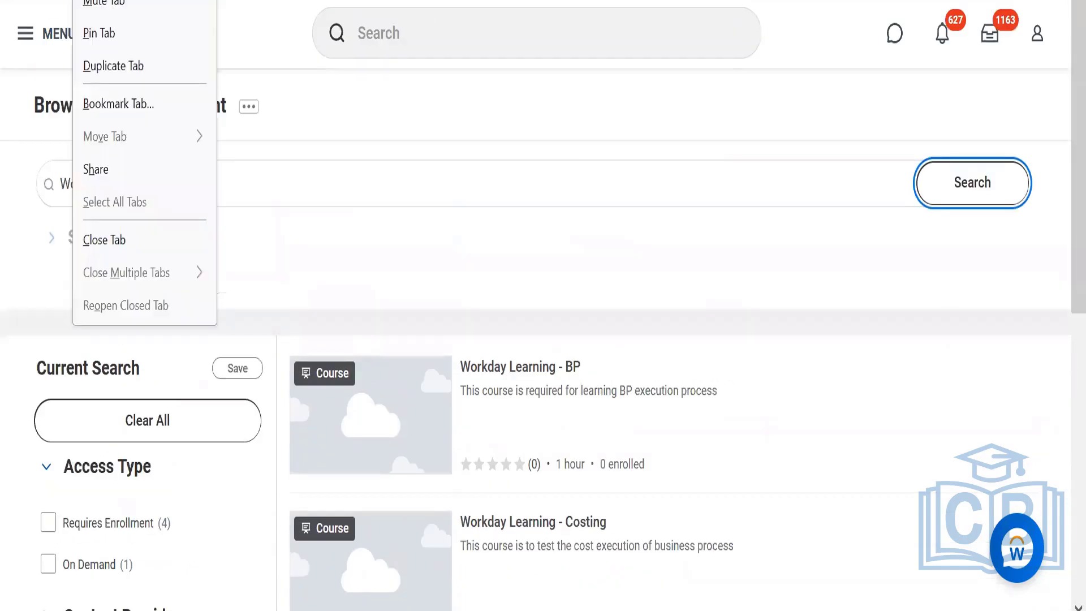
left_click(110, 68)
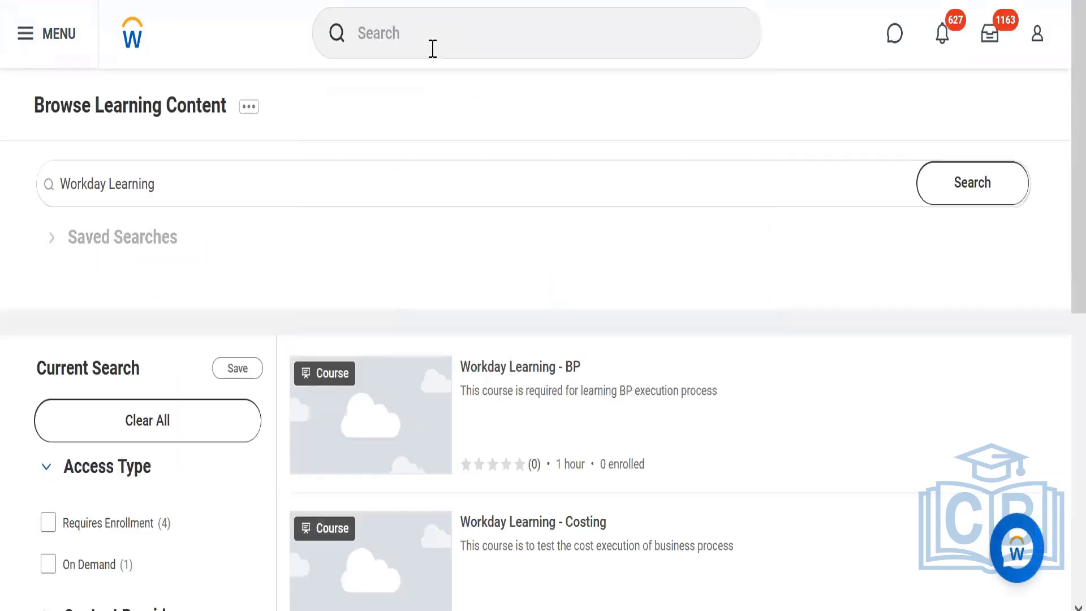
left_click(433, 48)
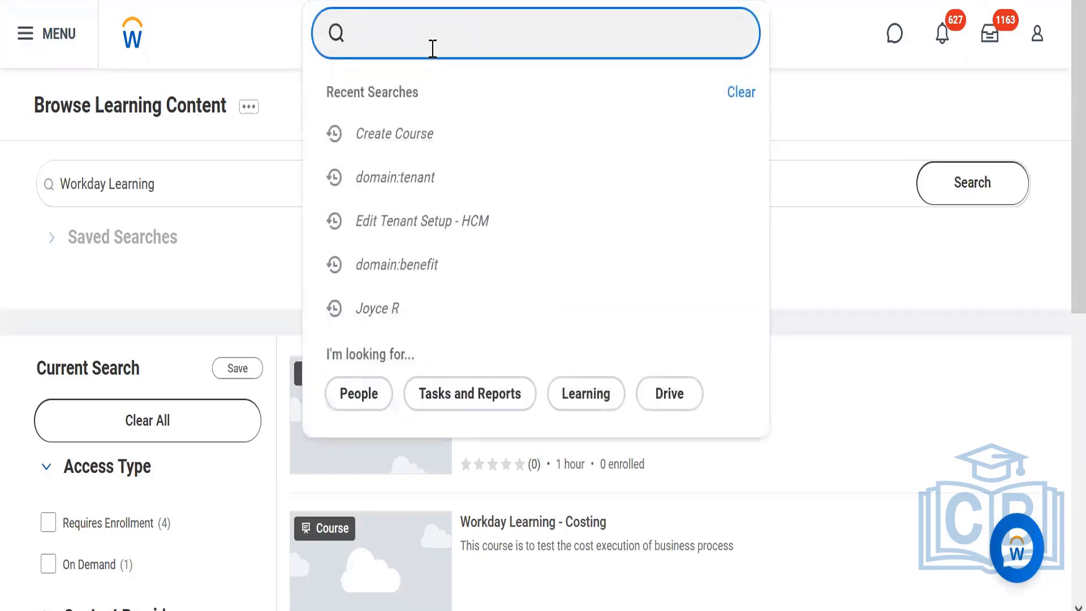
type("bp")
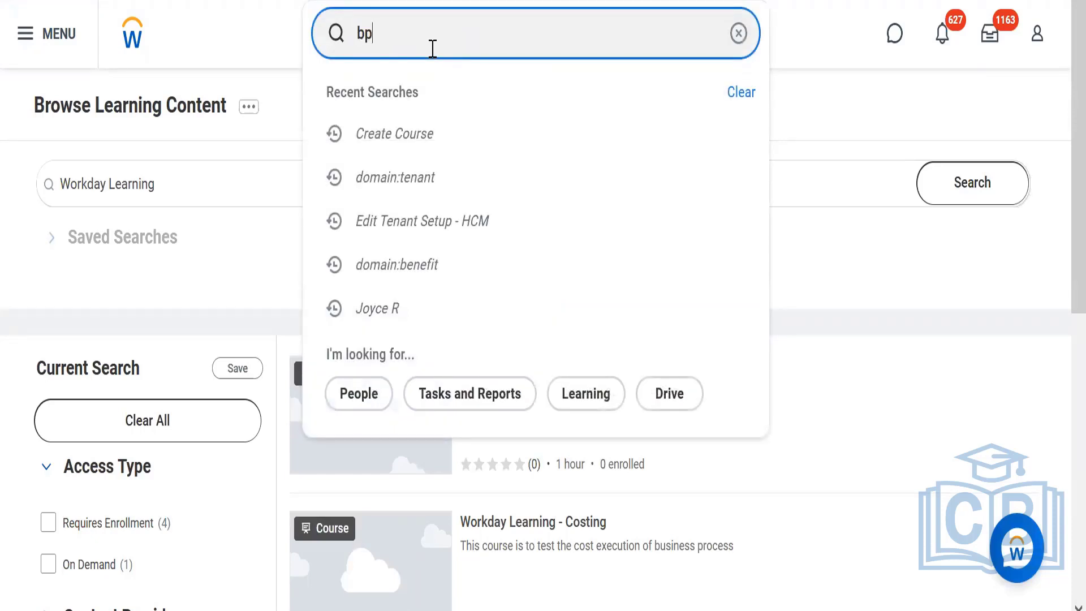
type(":enroll")
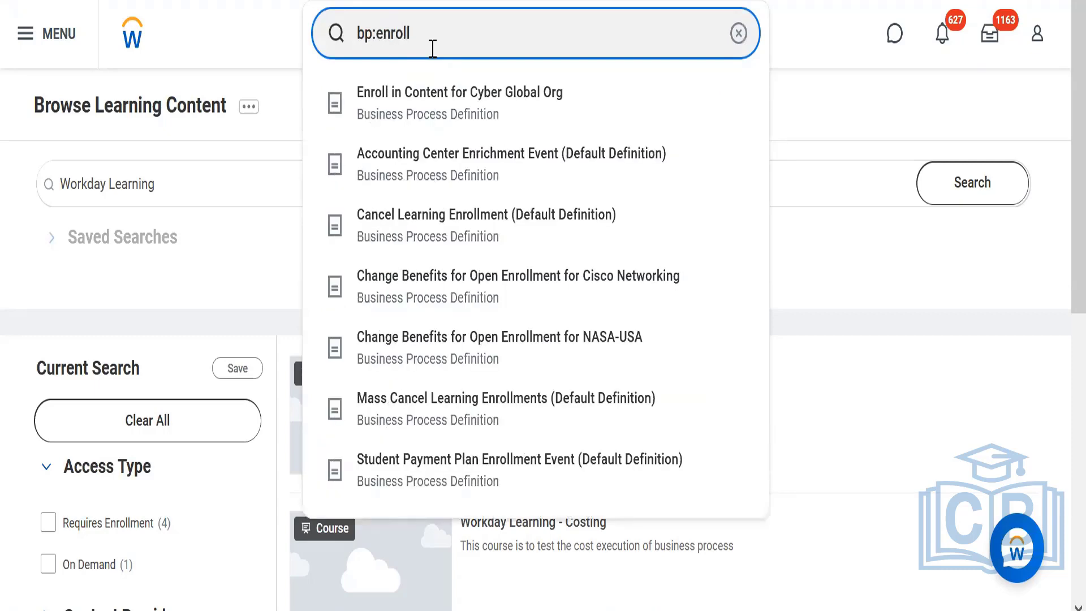
left_click(412, 113)
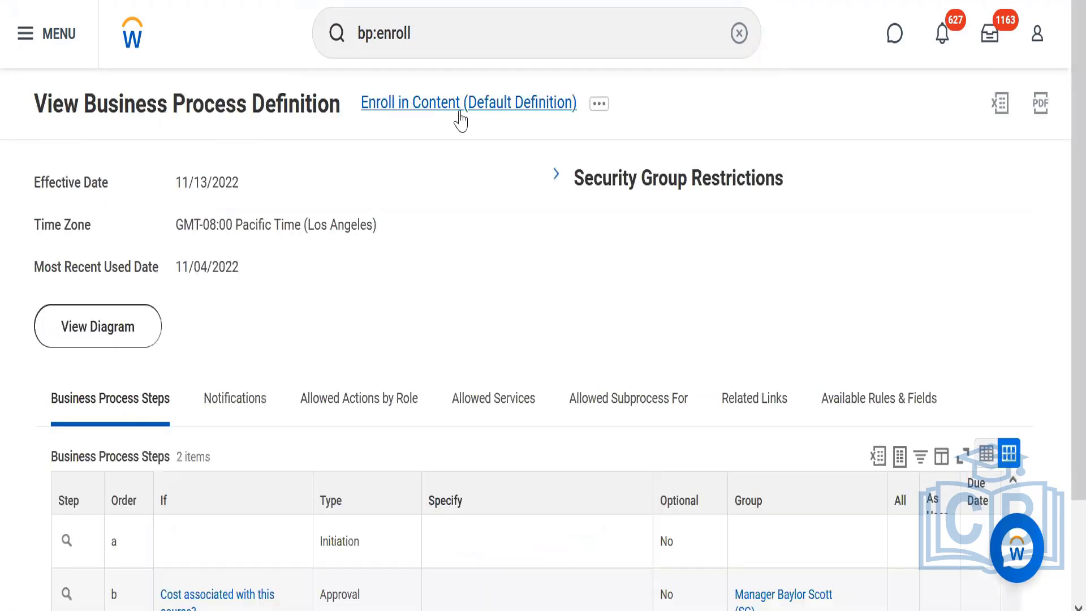
Edit the Enroll in Content default definition effective 11/13/2022, remove approval step b and save the definition.
left_click(599, 110)
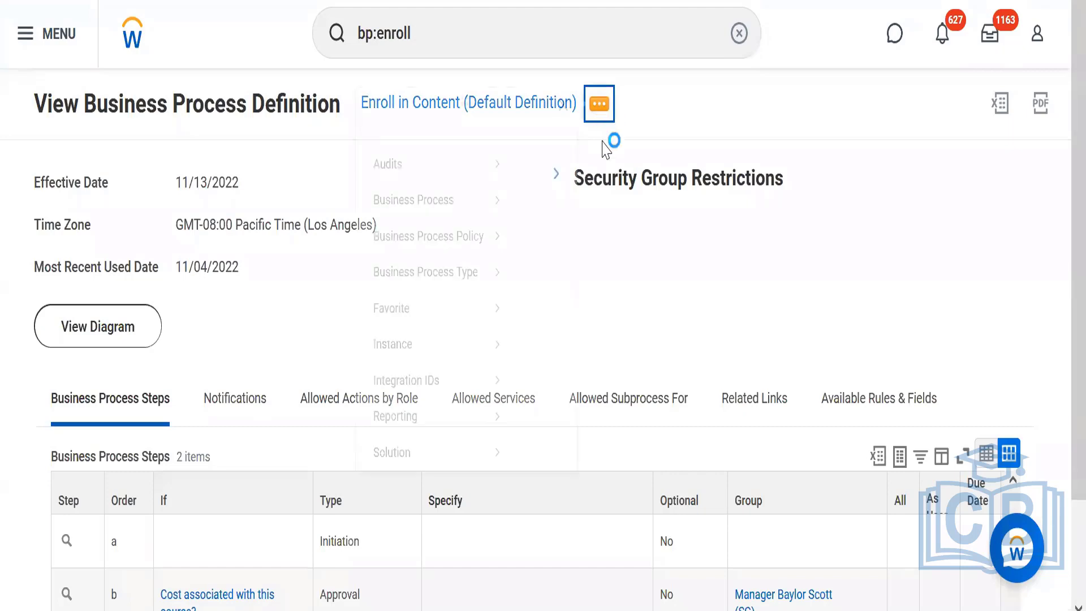
mouse_move(136, 227)
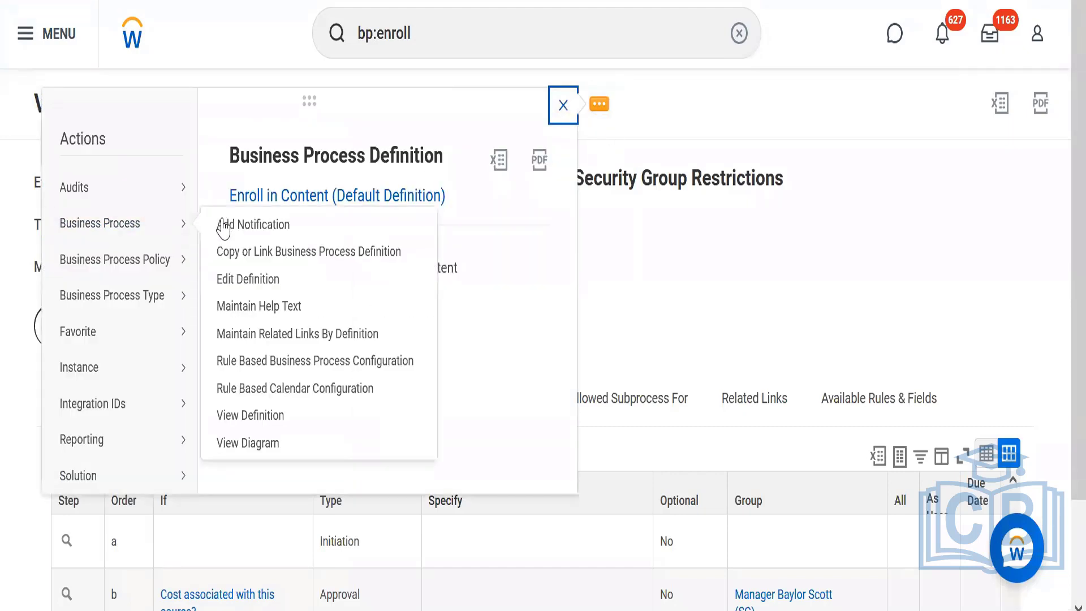
left_click(220, 282)
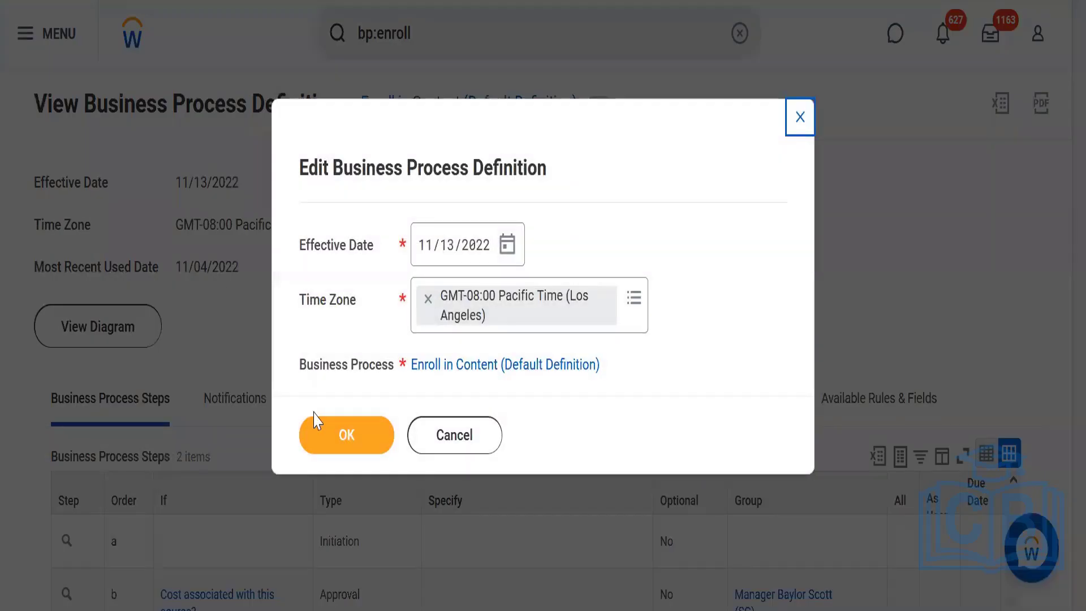
left_click(321, 440)
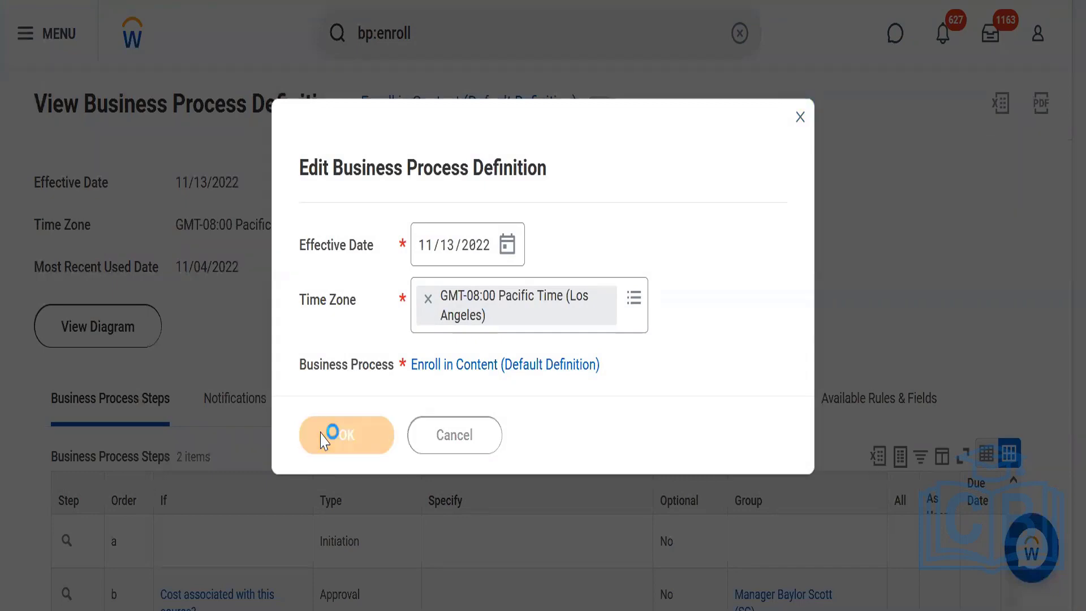
scroll(1059, 197, "down", 8)
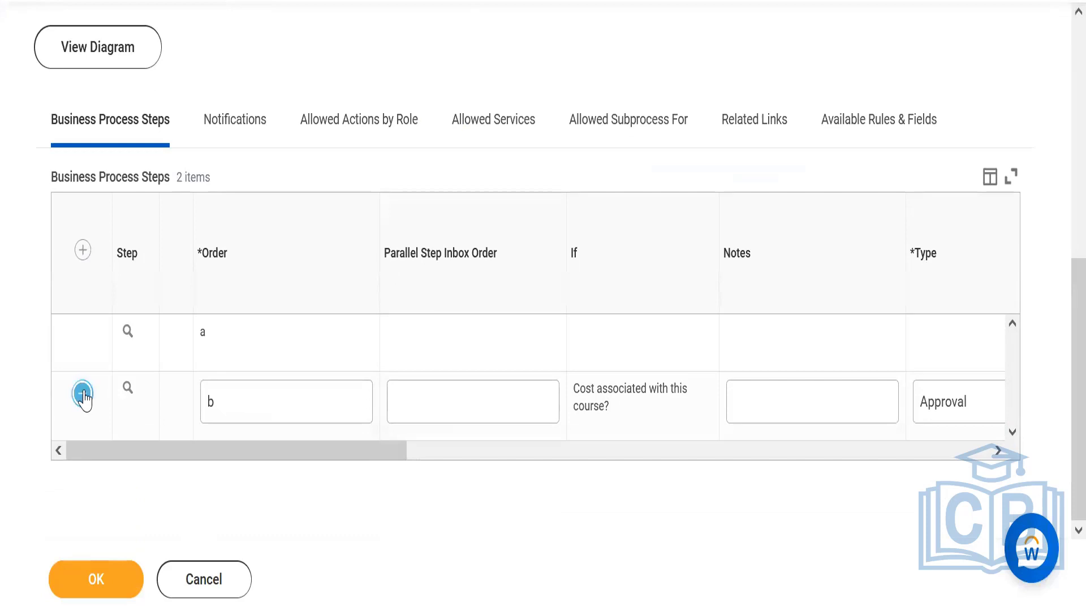
left_click(82, 394)
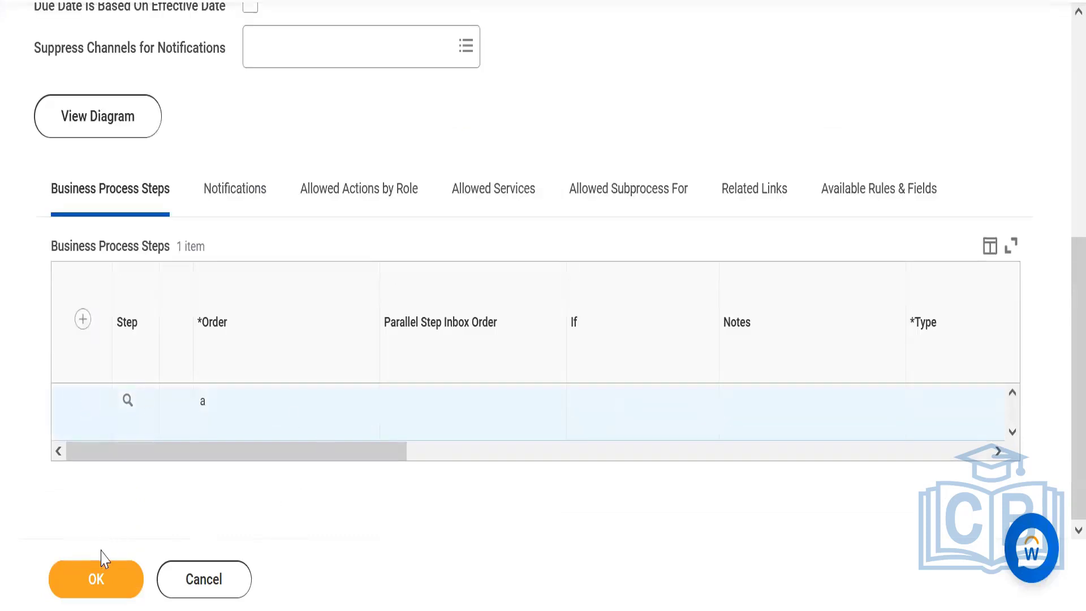
left_click(97, 576)
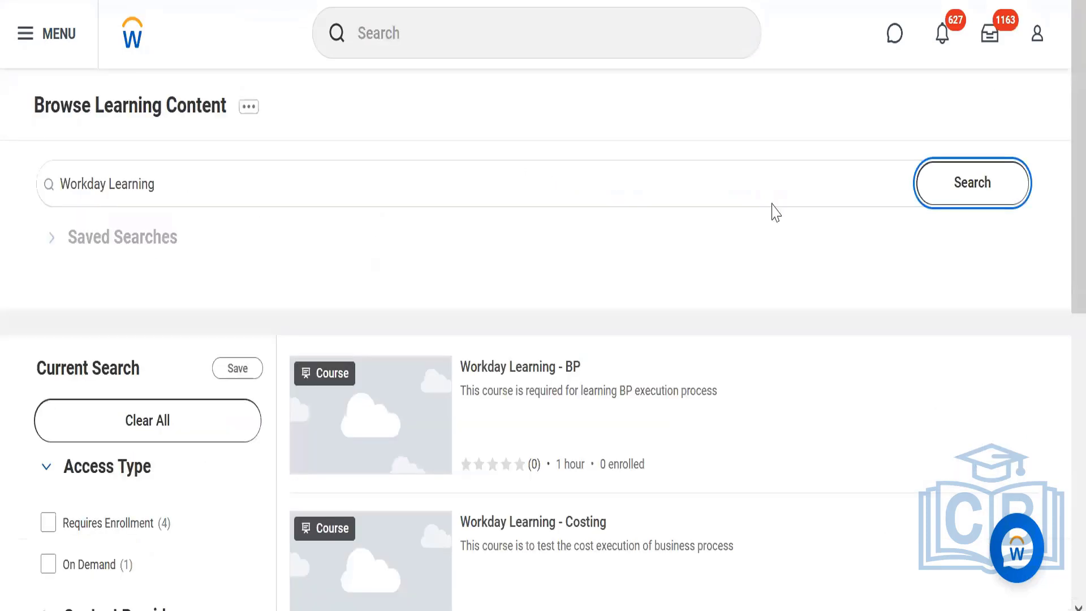
Open the Workday Learning - BP course from the learning search results, enroll in it and submit the enrollment.
scroll(1059, 204, "down", 4)
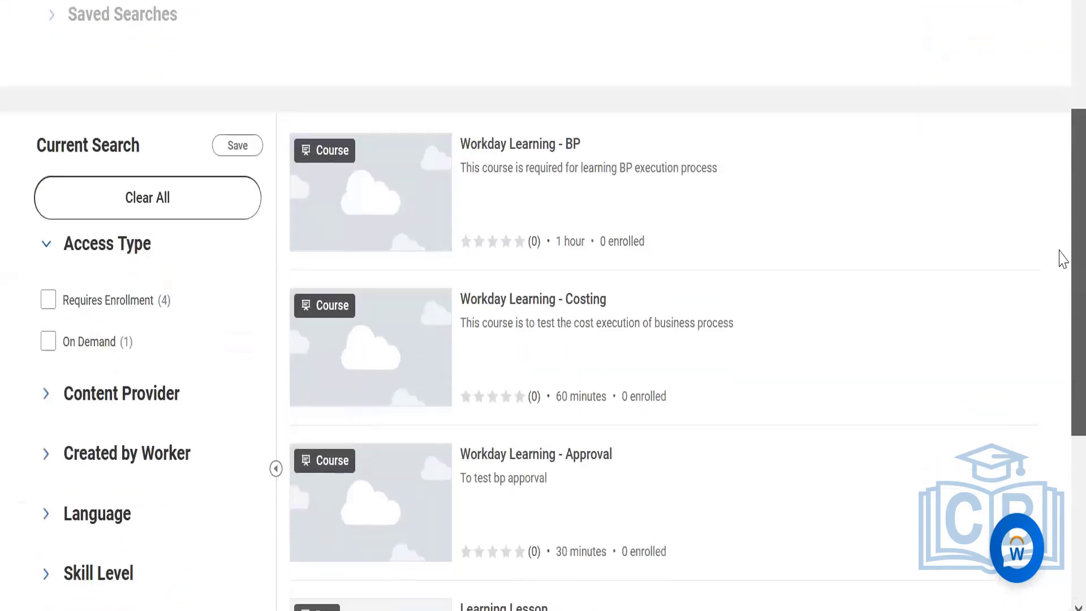
scroll(1059, 226, "up", 1)
scroll(1057, 244, "down", 1)
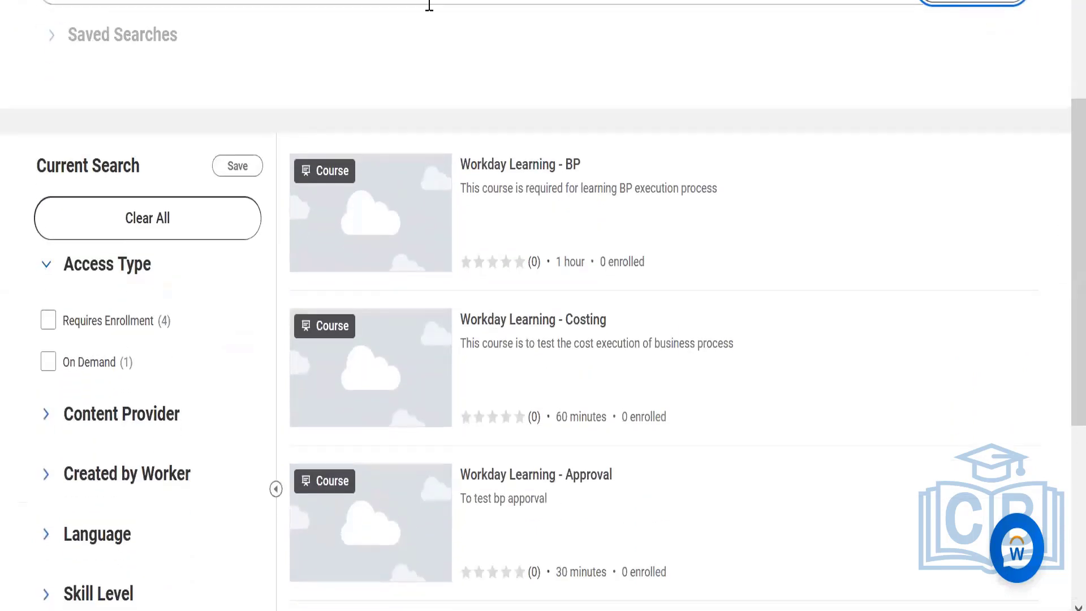
left_click(496, 164)
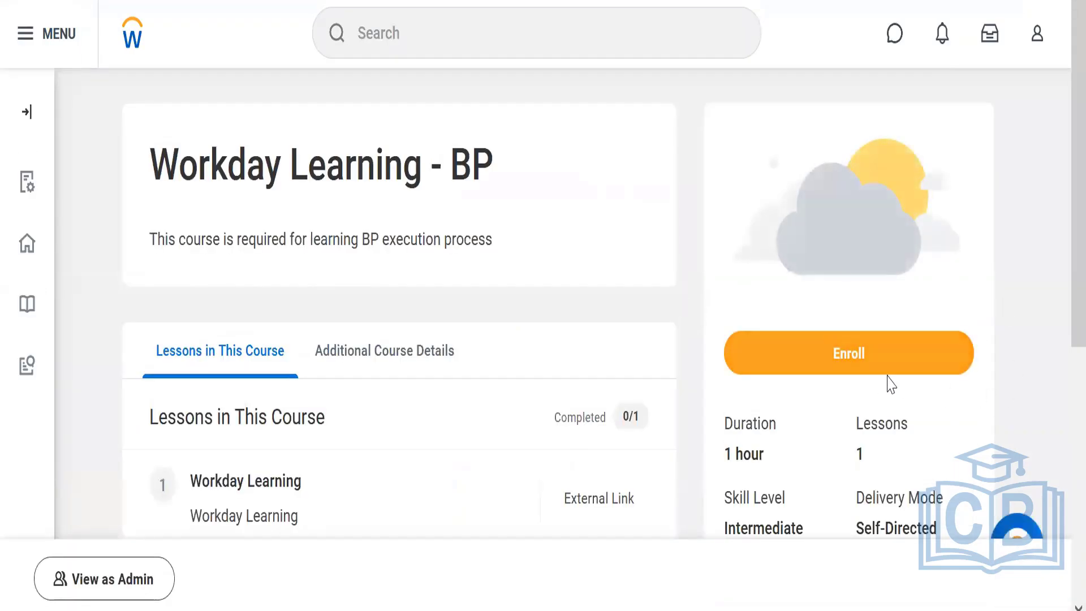
left_click(796, 354)
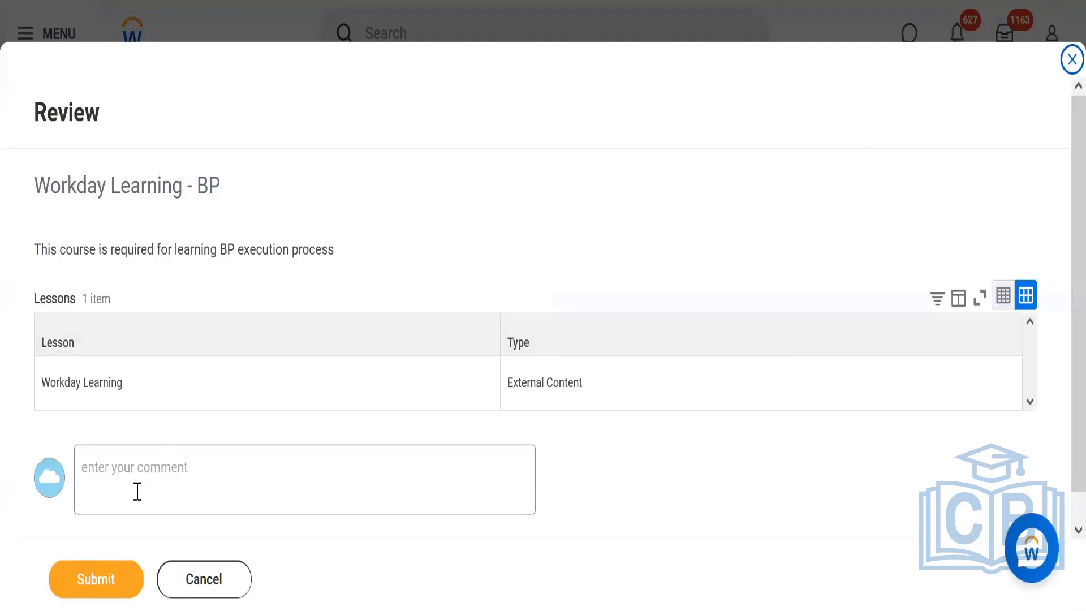
left_click(95, 578)
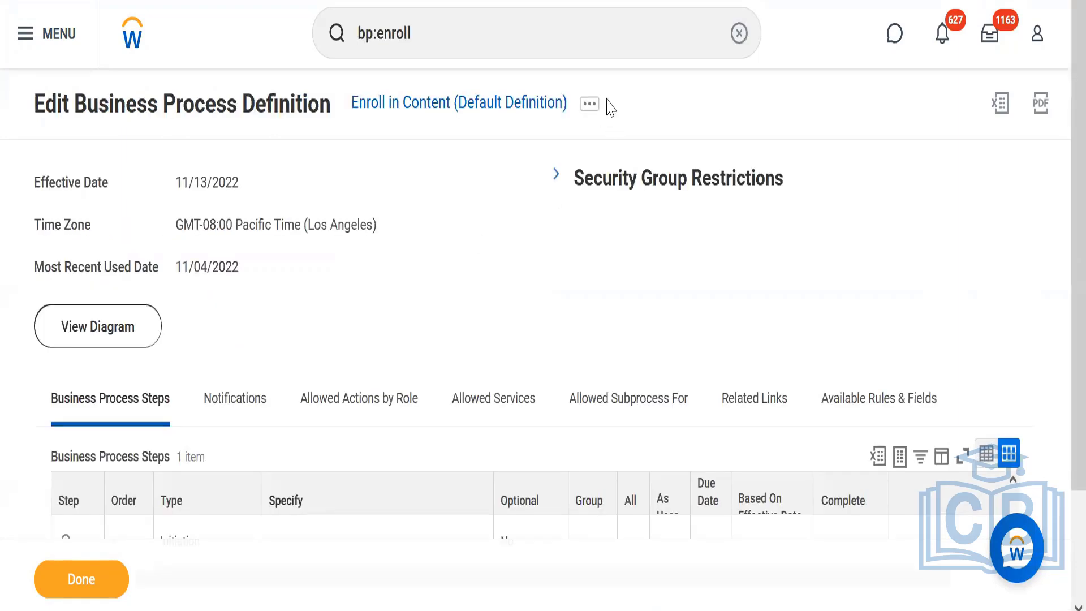
Edit the Enroll in Content default definition again and add a business process step with order b and type Approval.
left_click(591, 113)
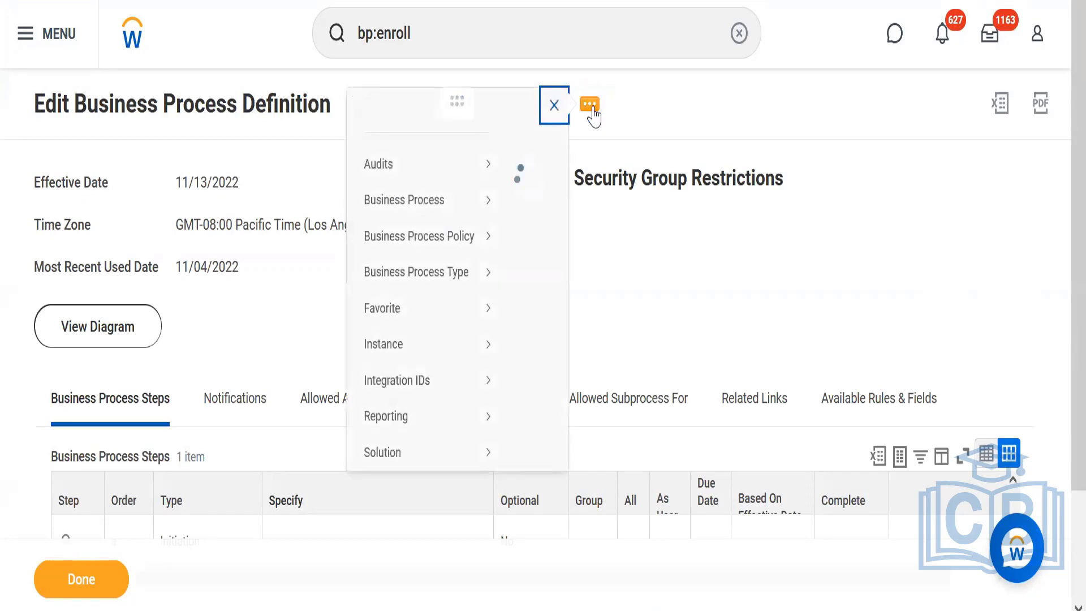
mouse_move(77, 232)
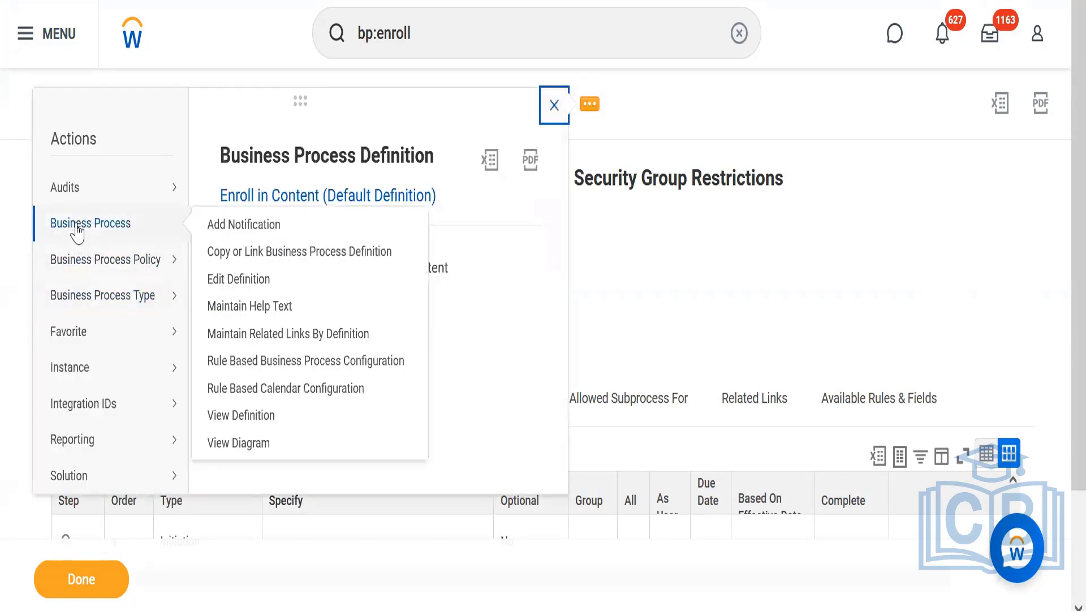
left_click(220, 277)
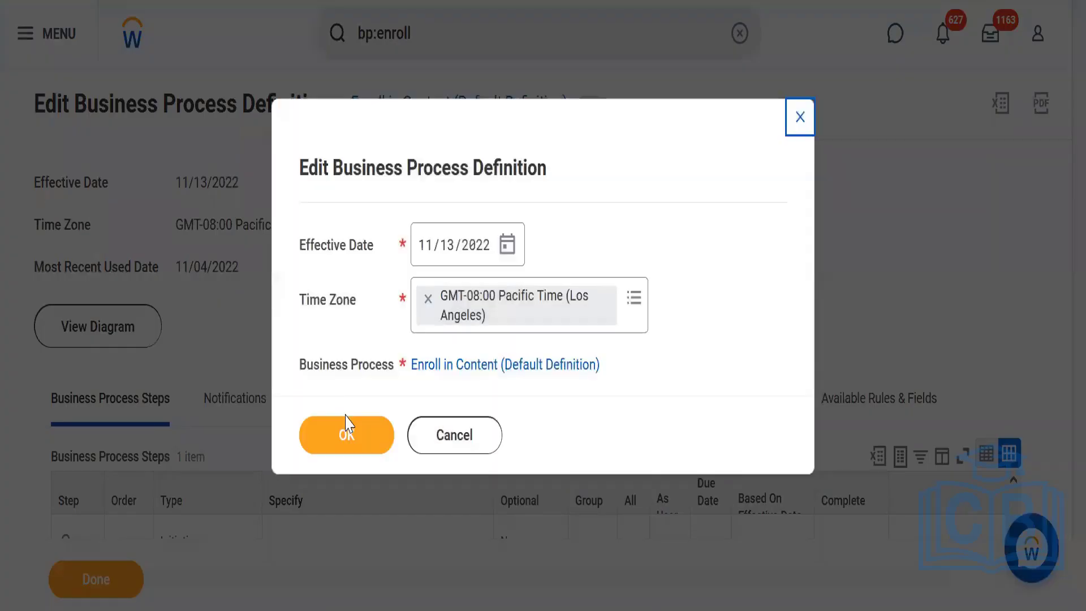
left_click(348, 451)
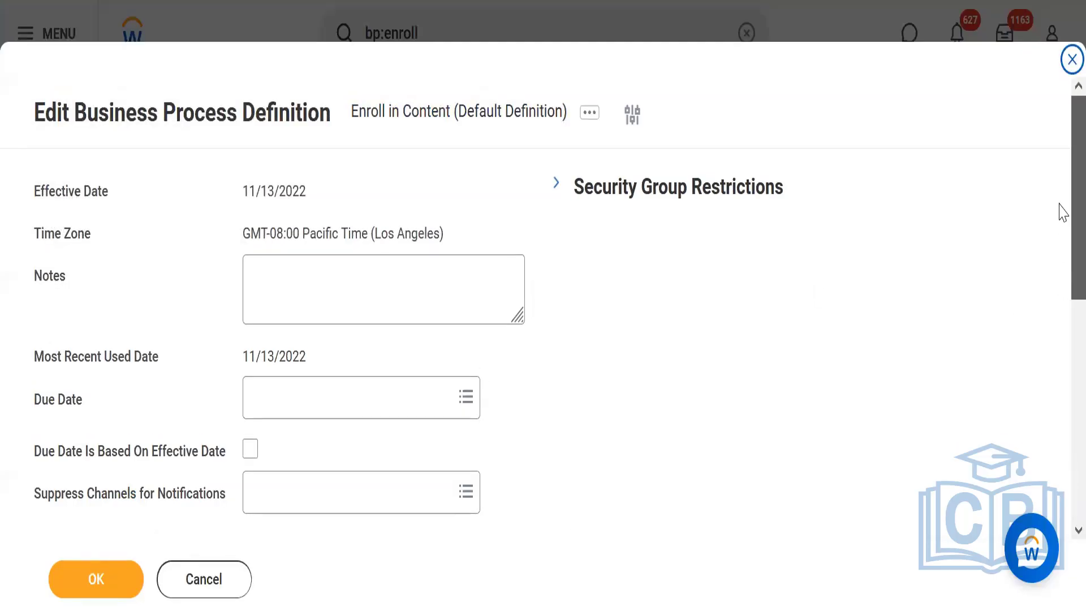
scroll(1059, 210, "down", 8)
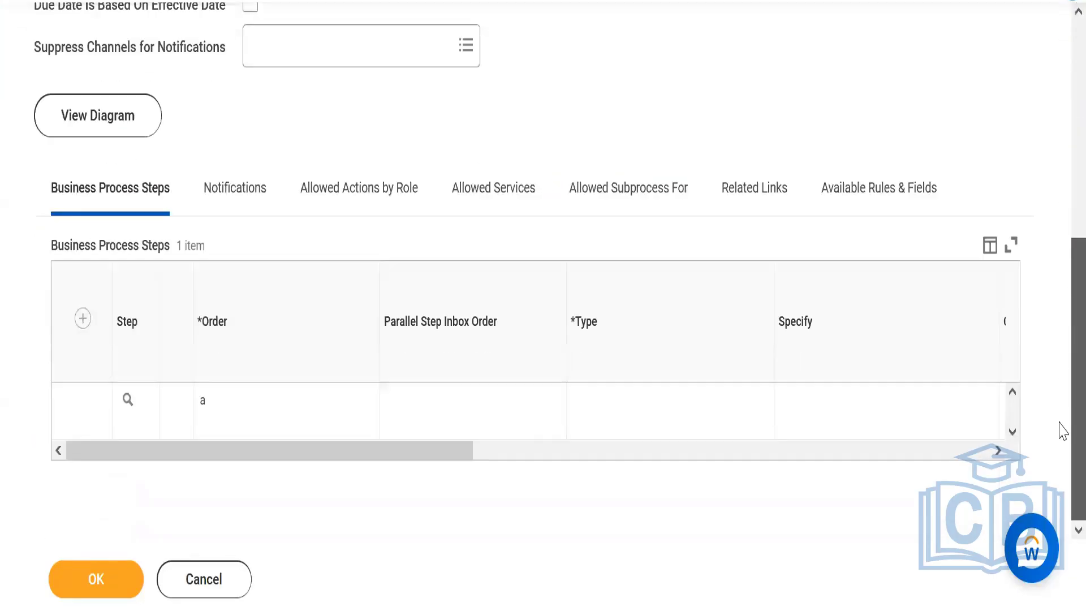
left_click(82, 318)
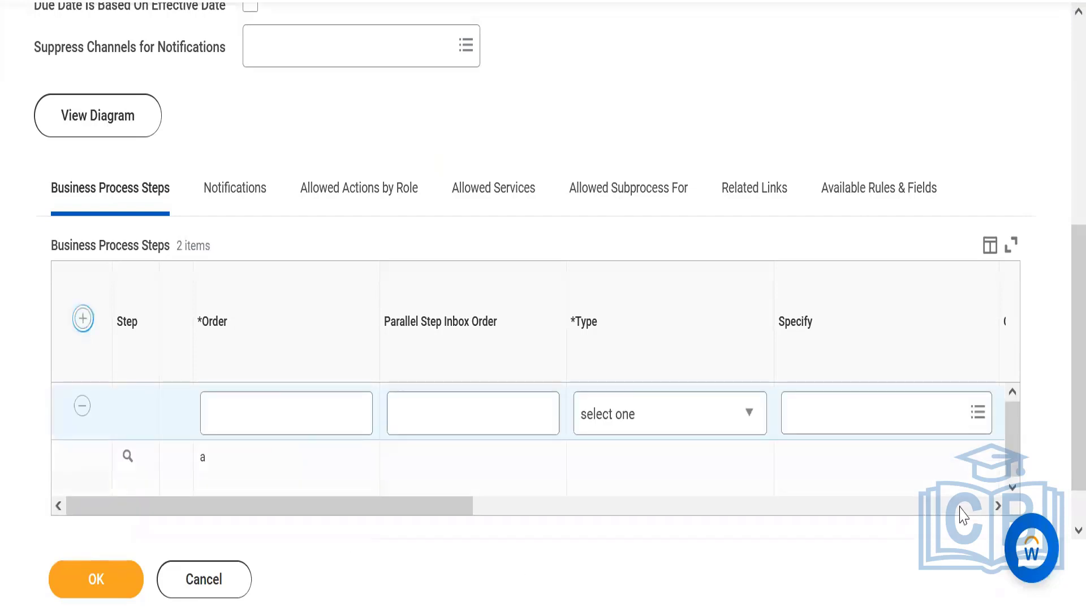
left_click(288, 416)
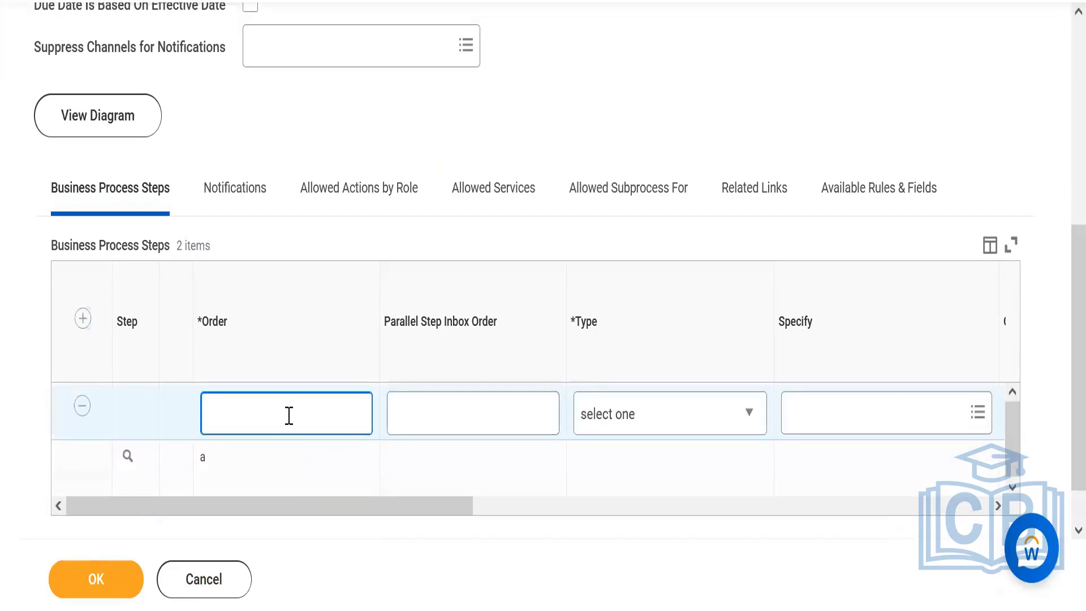
type("b")
left_click(656, 423)
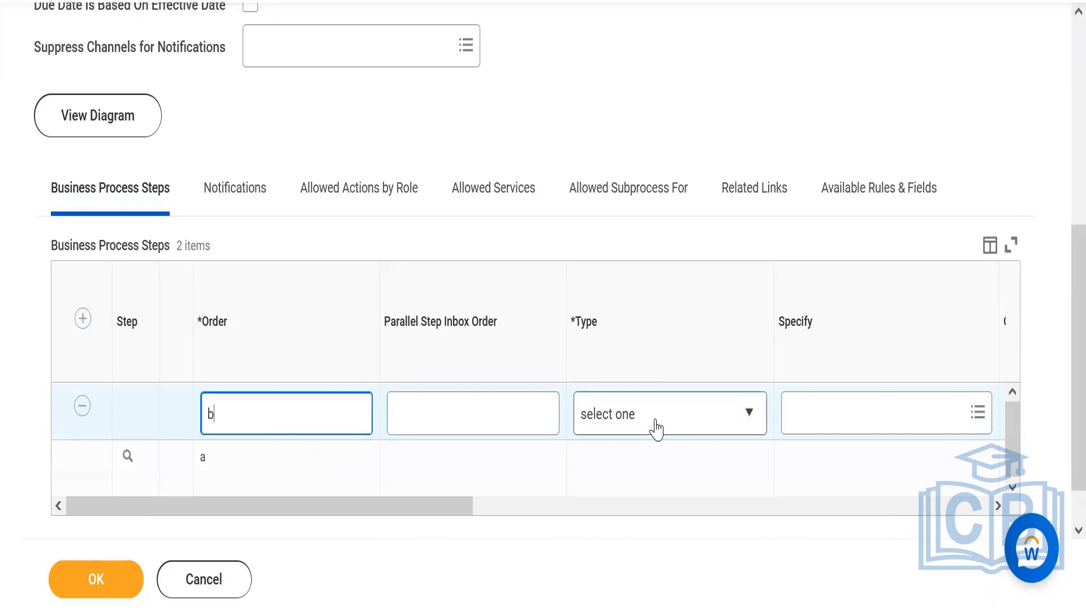
left_click(631, 104)
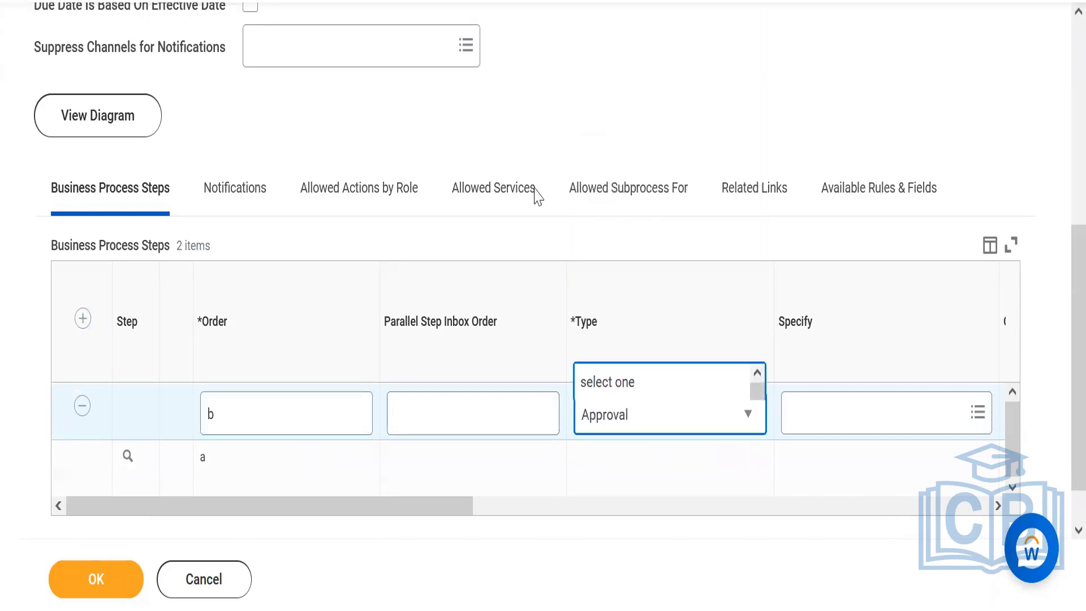
Search the Group field of the new approval step for manager and look through the matching security groups.
left_click_drag(350, 515, 656, 497)
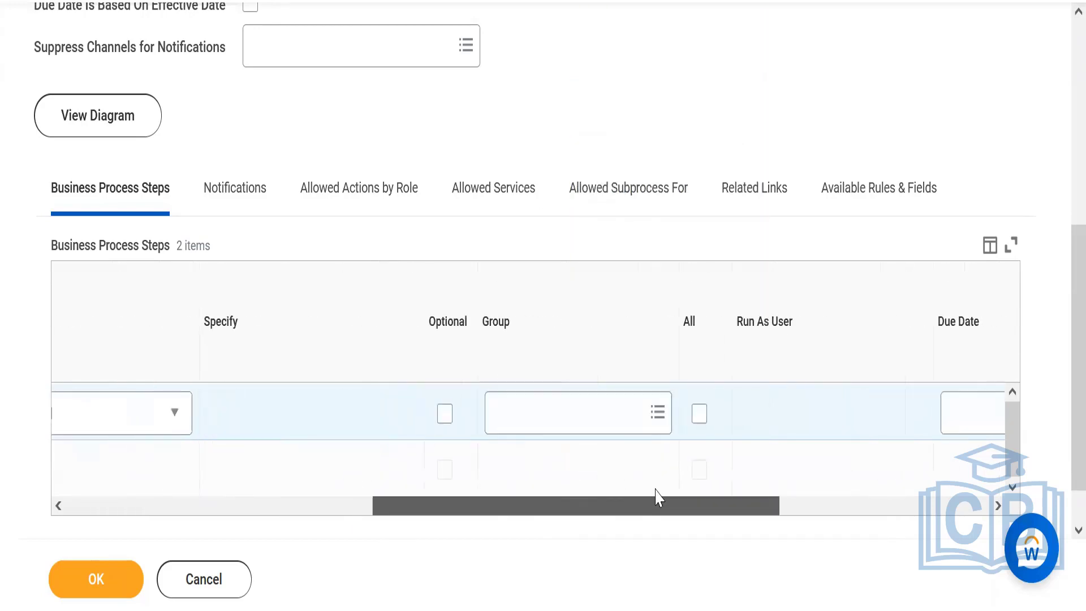
left_click(605, 411)
type("manager")
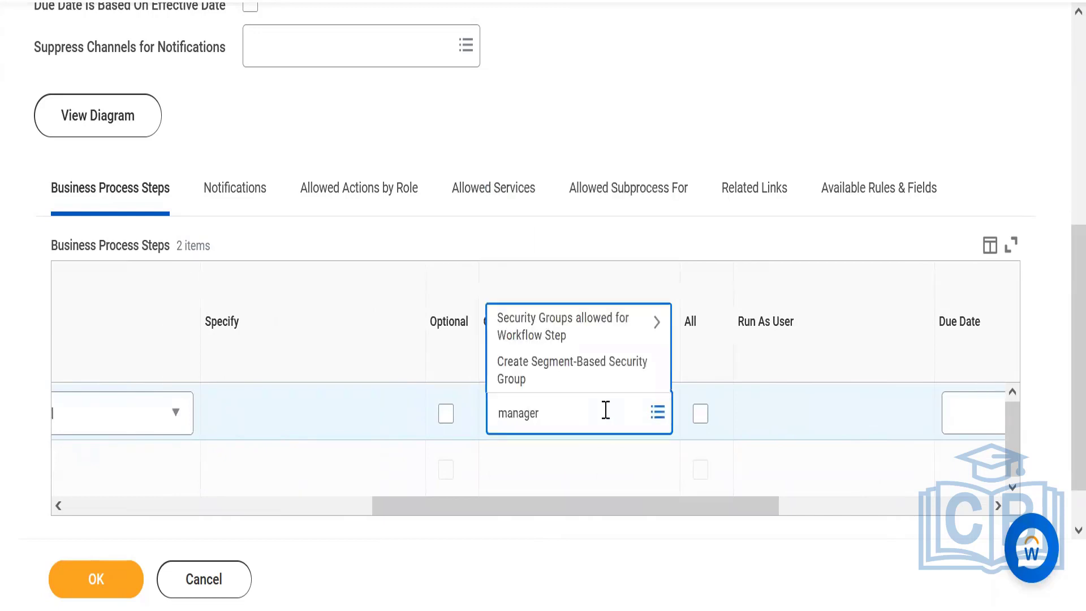
key("Return")
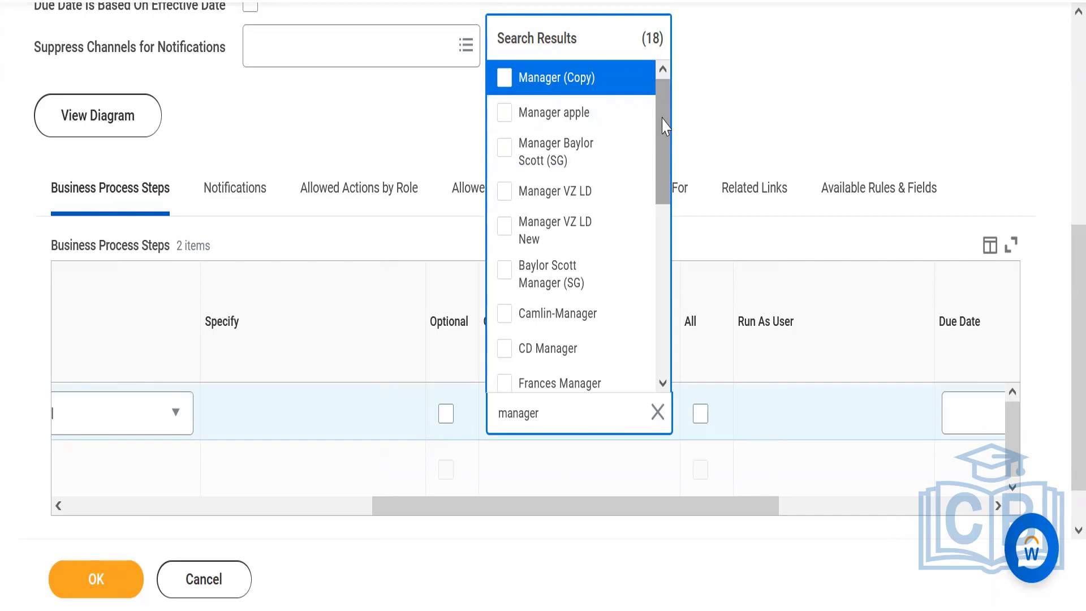
left_click_drag(664, 126, 677, 43)
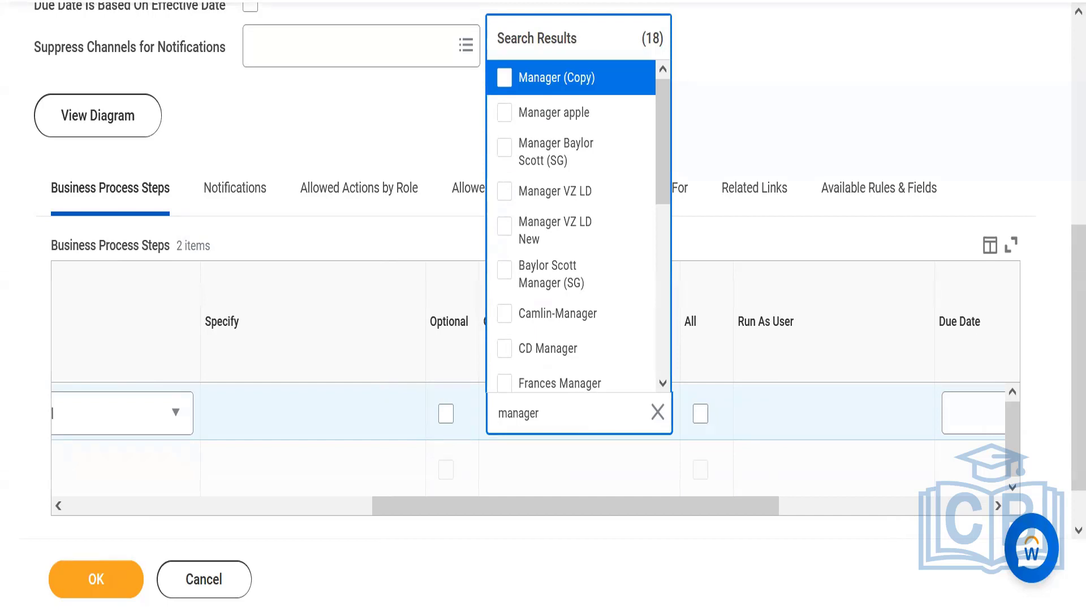
Duplicate the browser tab and cancel the definition edit in the copy to view the Enroll in Content definition.
right_click(372, 0)
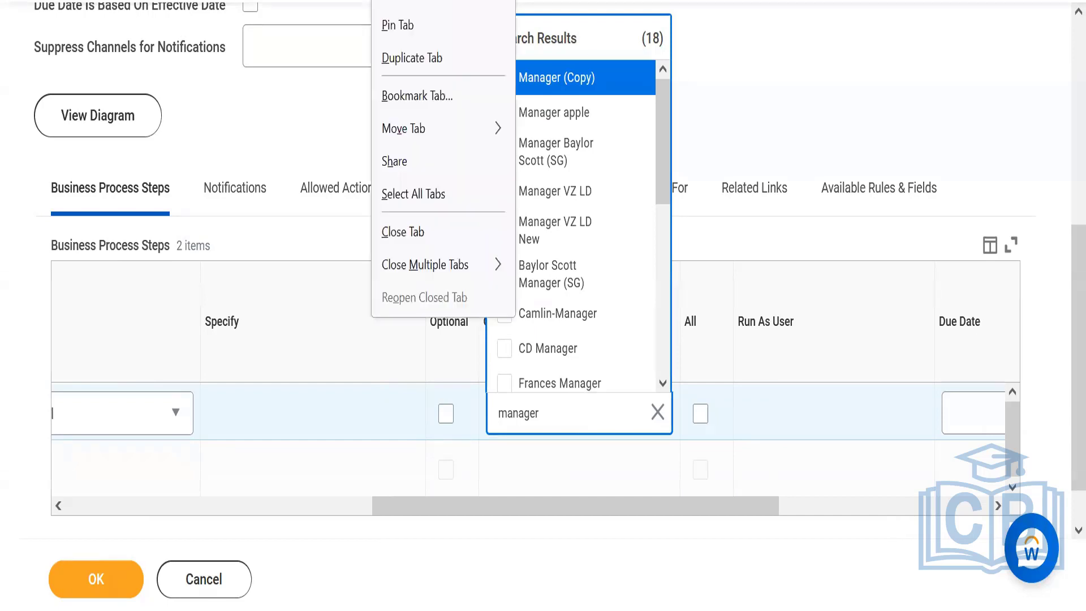
left_click(418, 63)
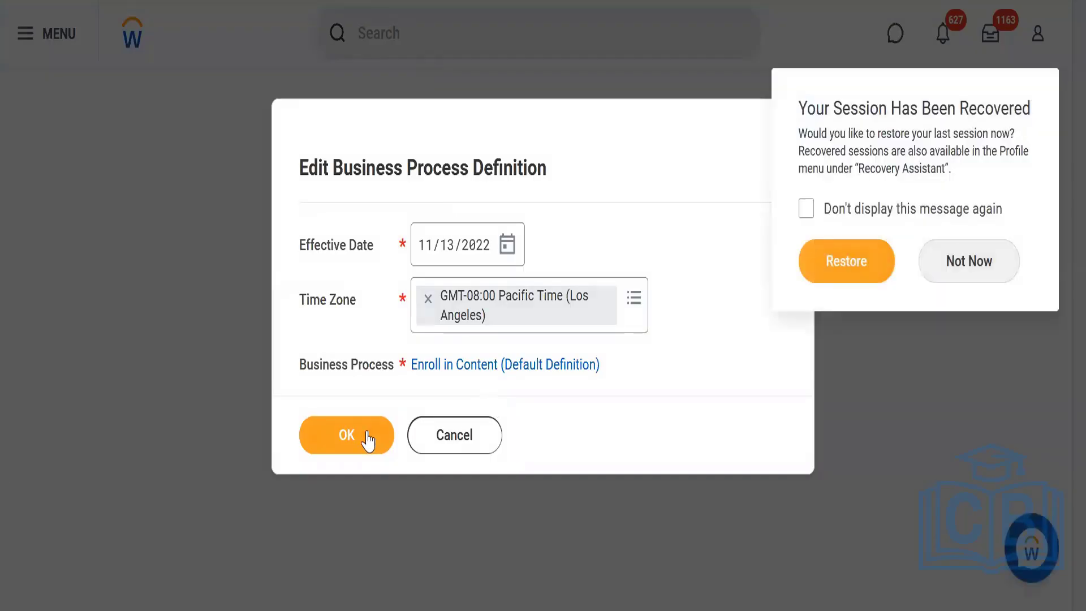
left_click(368, 440)
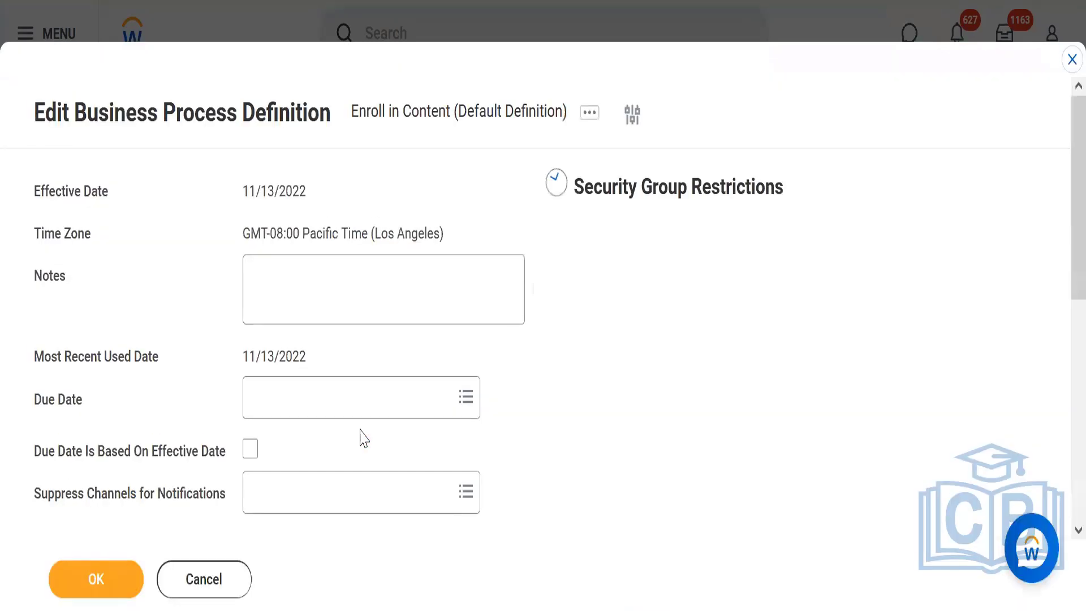
left_click(200, 578)
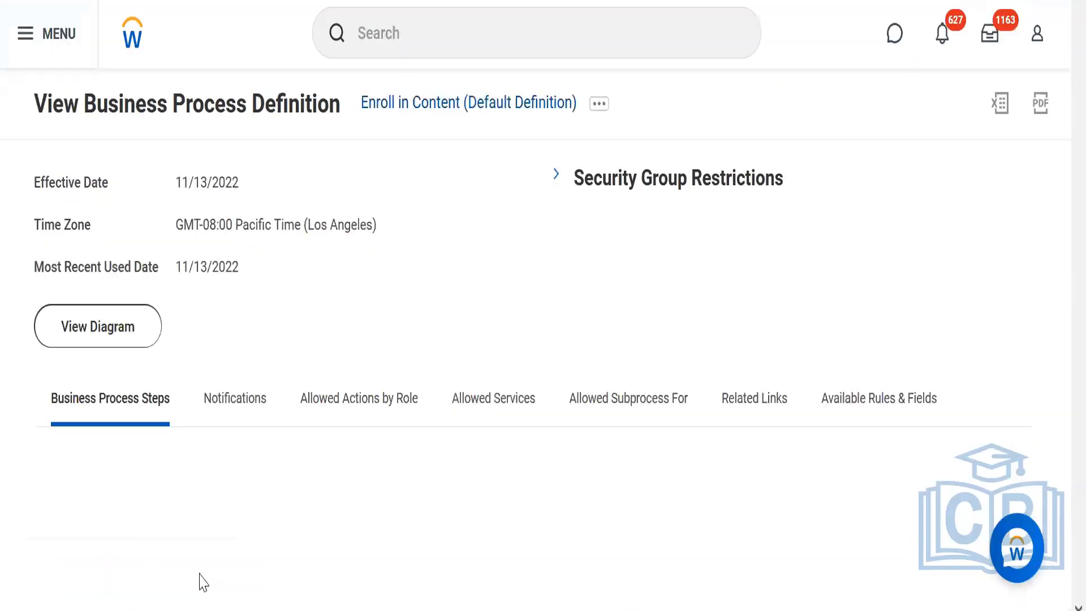
Open the business process security policy of the Enroll in Content definition for editing.
left_click(599, 104)
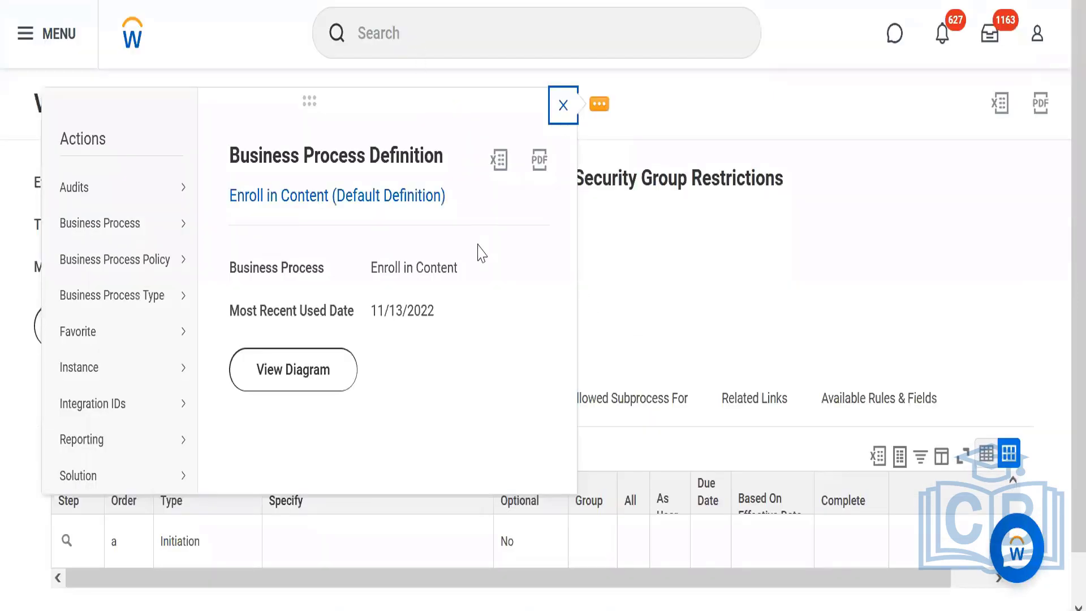
mouse_move(161, 226)
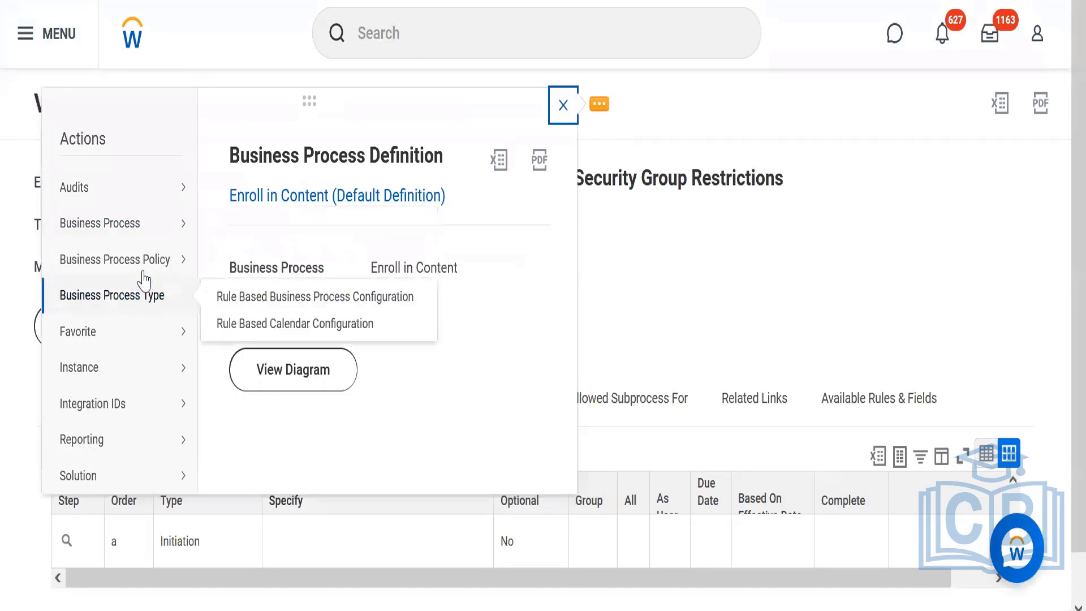
mouse_move(147, 260)
left_click(224, 288)
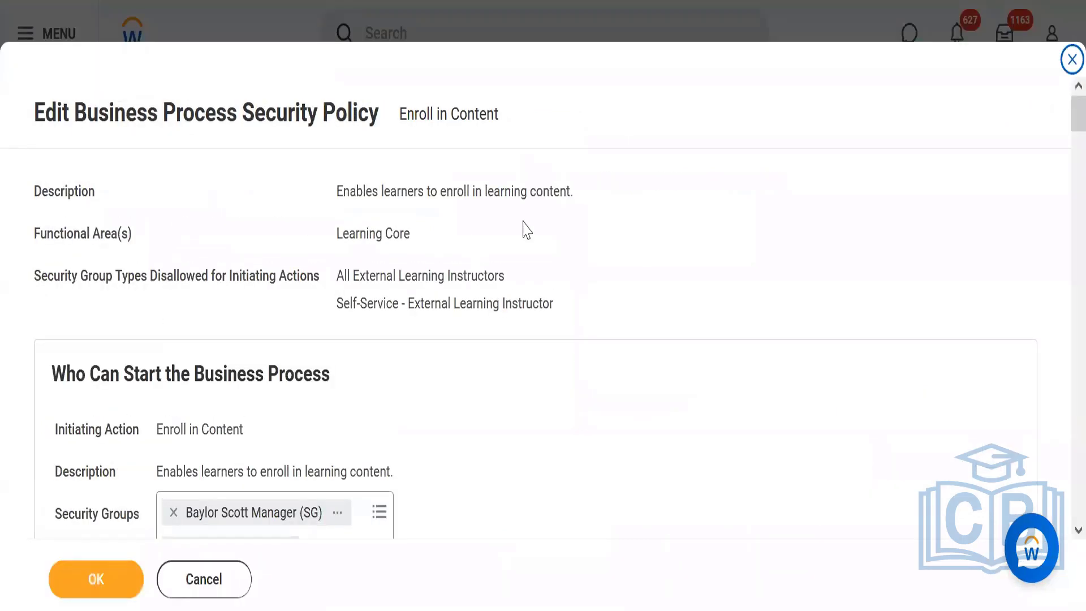
Search the Security Groups of the Approve action for manager and look through the first matching groups.
scroll(1062, 136, "down", 15)
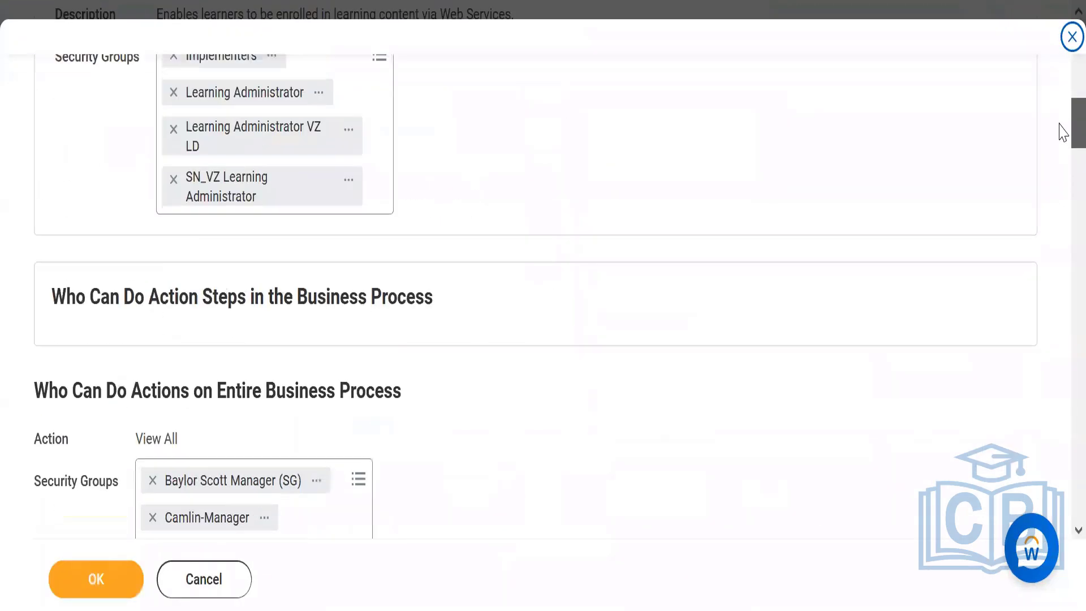
scroll(1061, 209, "down", 7)
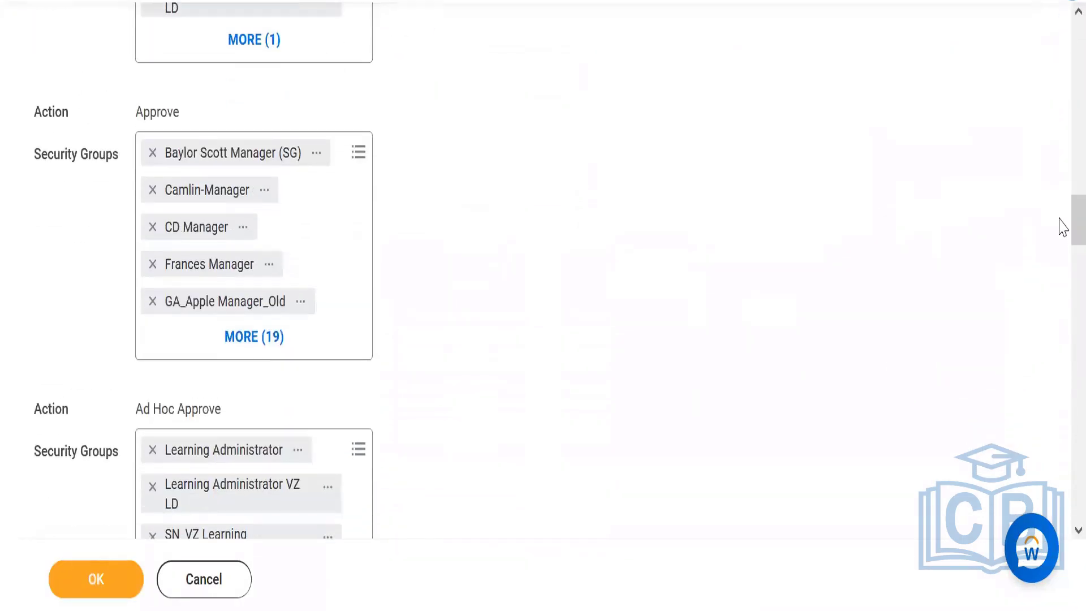
left_click(354, 165)
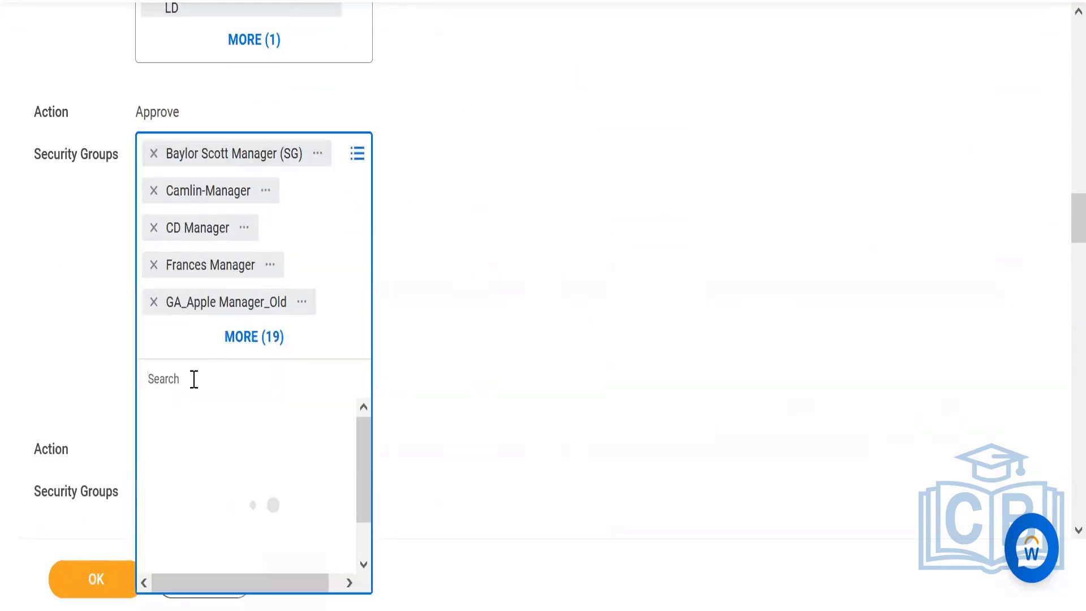
type("manag")
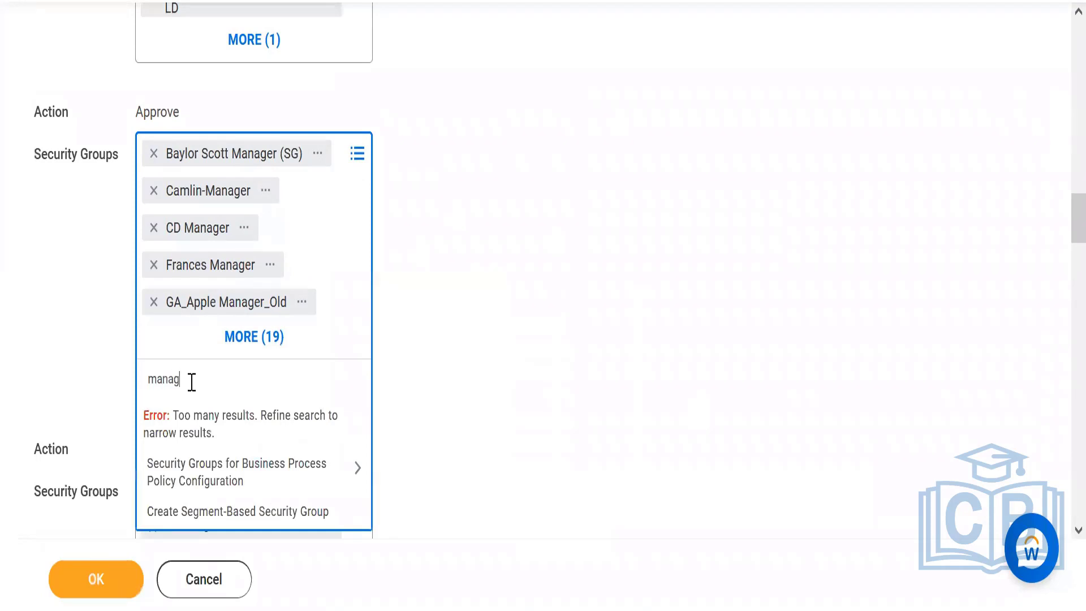
type("er")
key("Return")
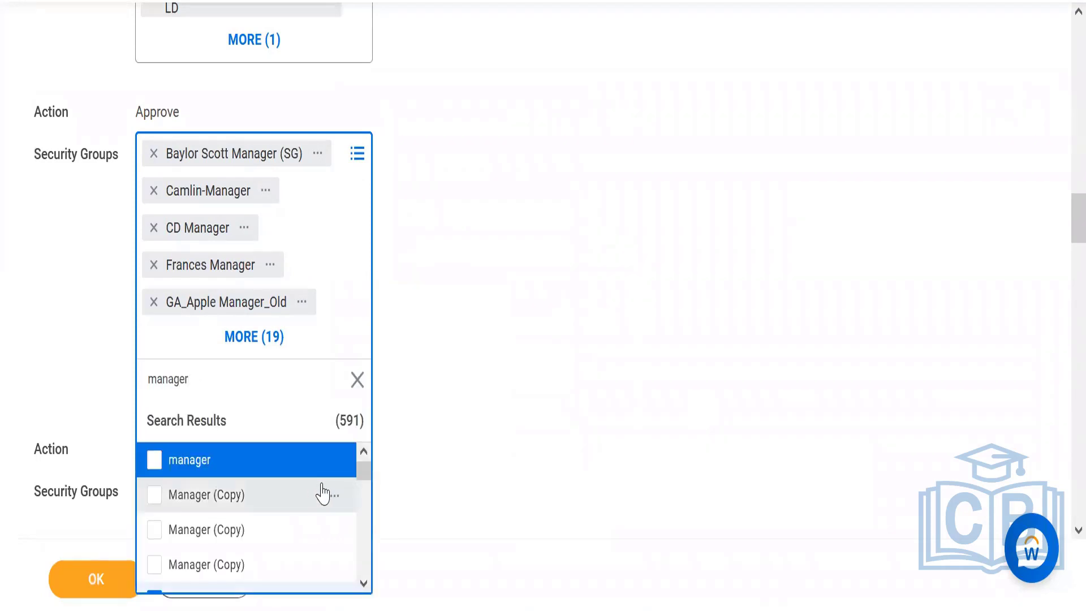
scroll(363, 584, "down", 5)
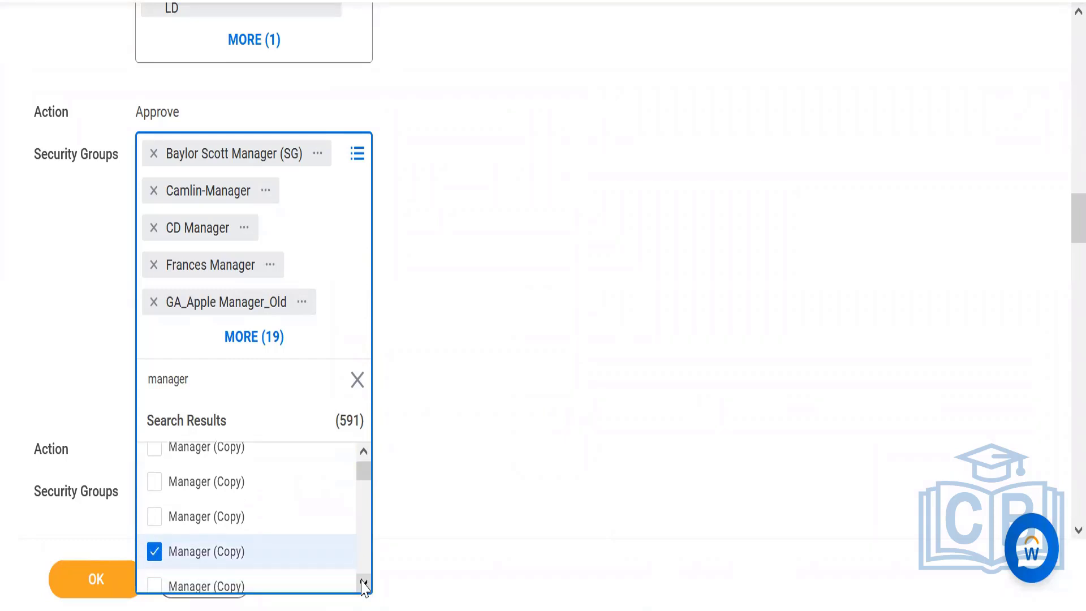
left_click(364, 584)
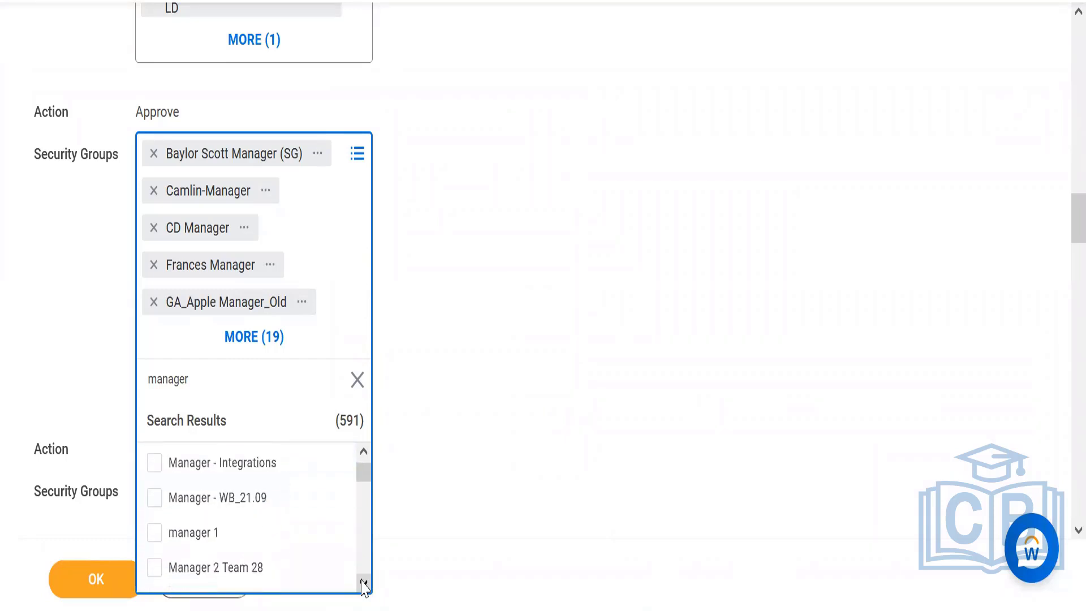
scroll(364, 588, "down", 5)
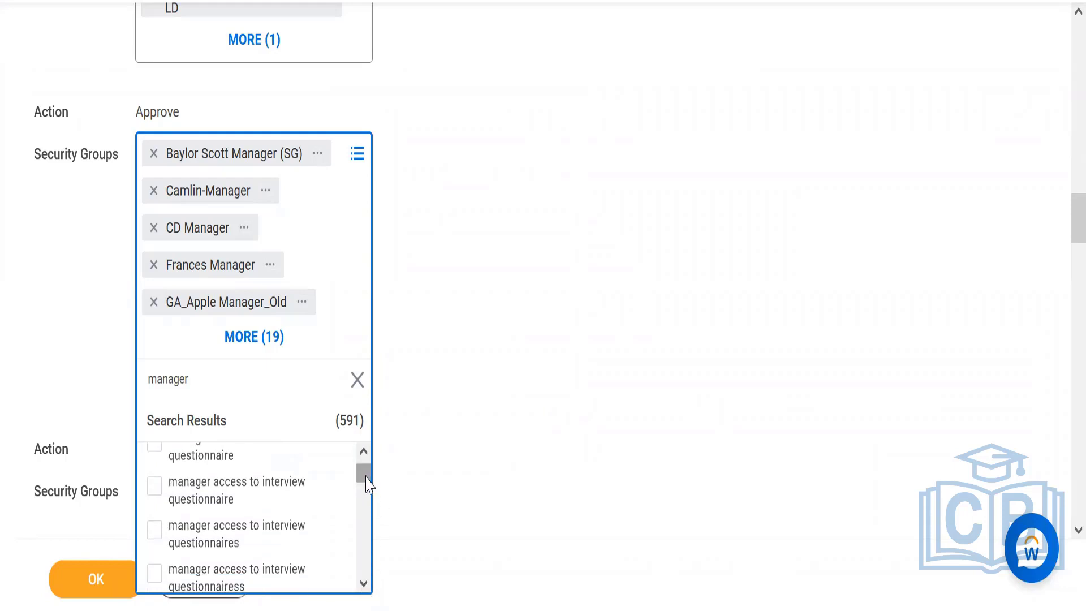
left_click_drag(366, 476, 365, 463)
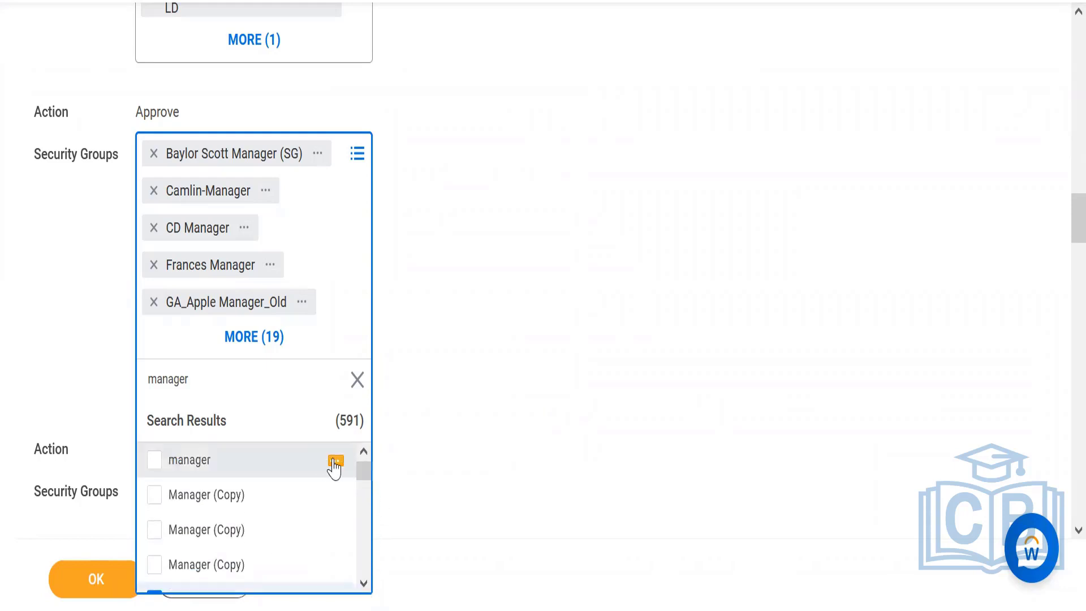
Examine the assignable role and context type of the manager, several Manager (Copy) and manager 1 security groups.
left_click(335, 463)
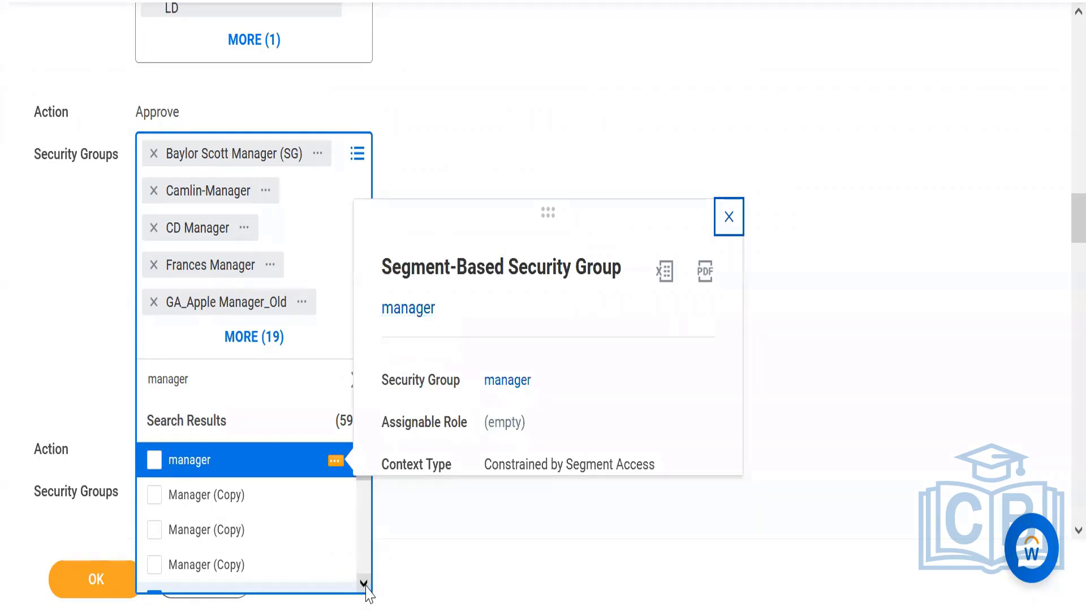
left_click(334, 496)
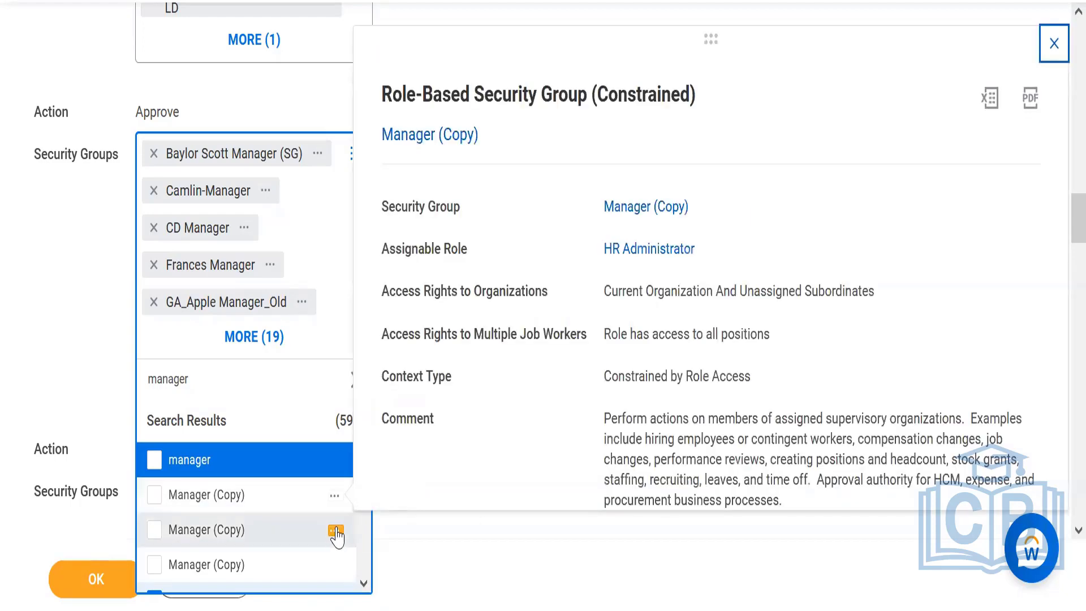
left_click(336, 531)
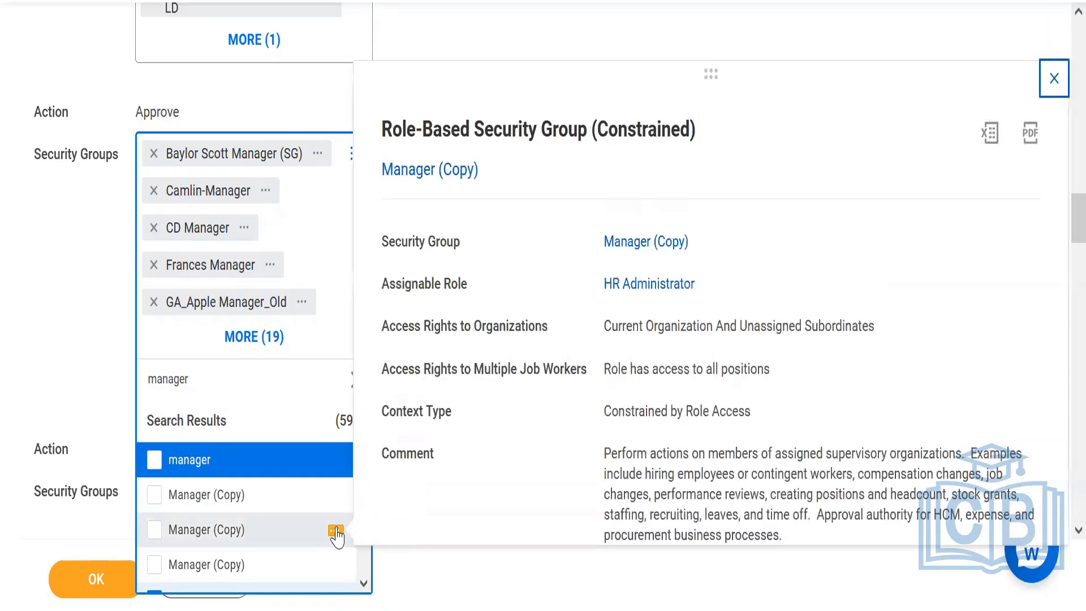
left_click(365, 586)
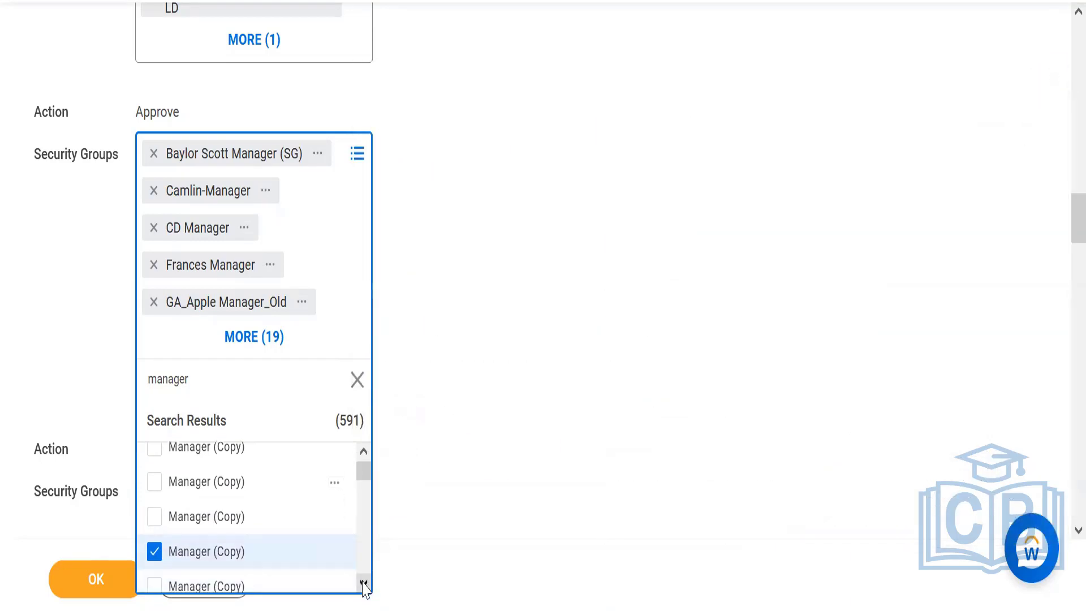
left_click(335, 519)
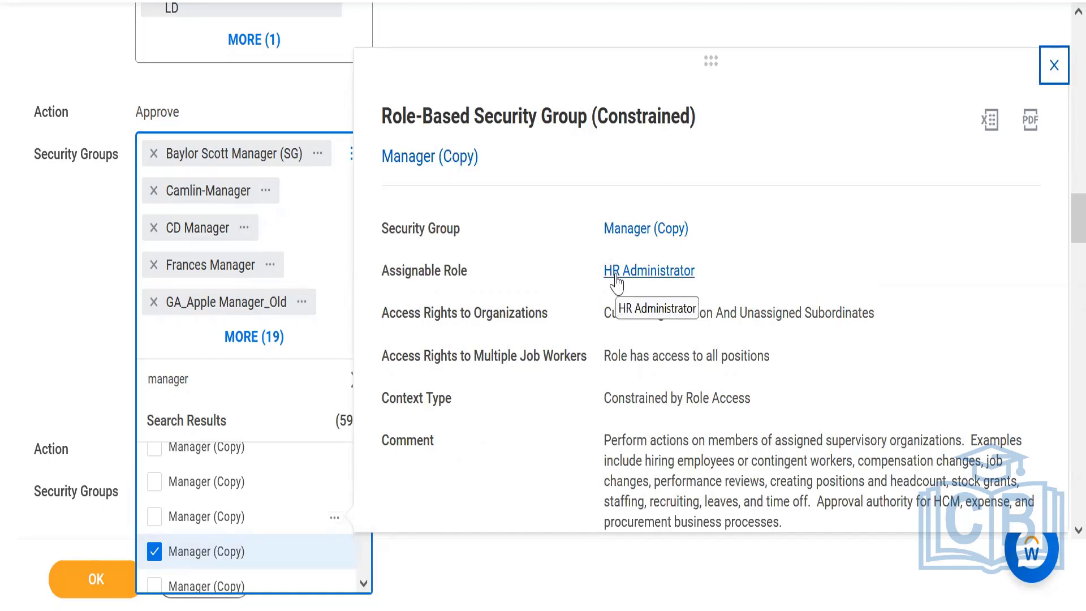
left_click(364, 588)
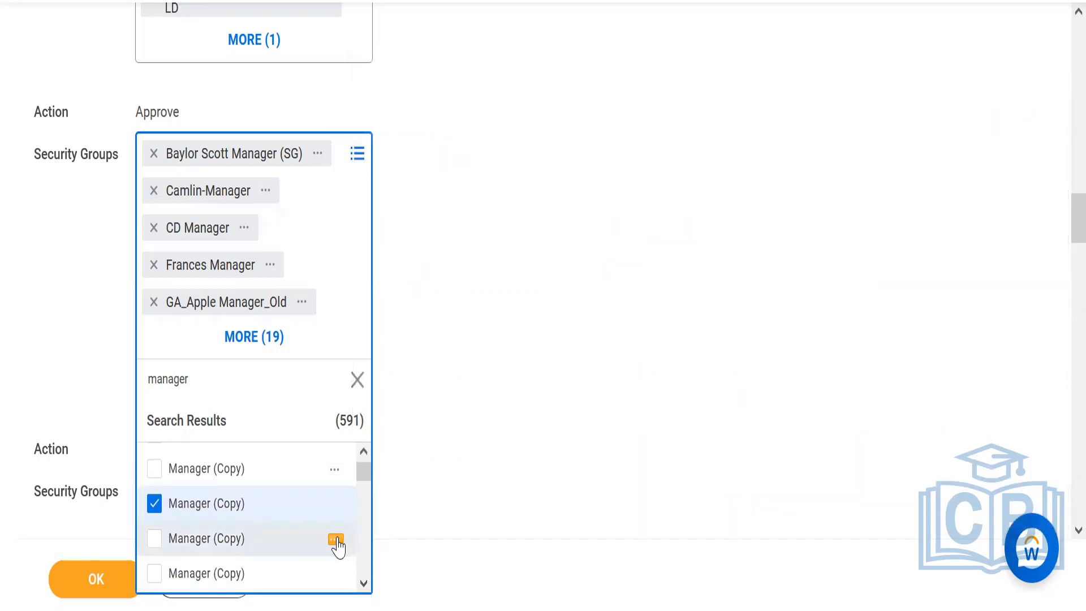
left_click(335, 538)
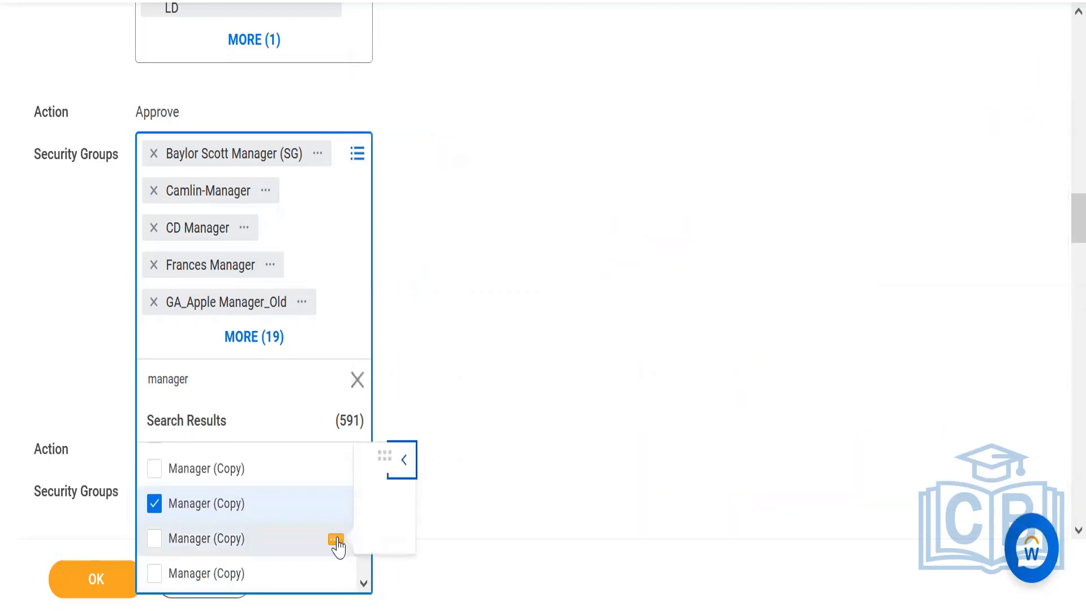
left_click(363, 582)
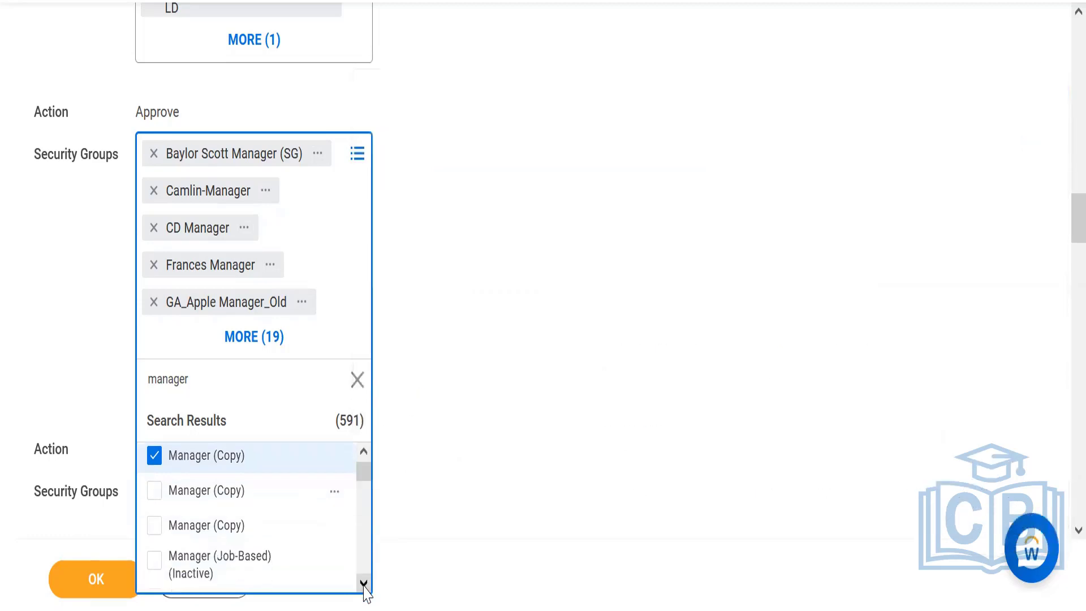
left_click(335, 526)
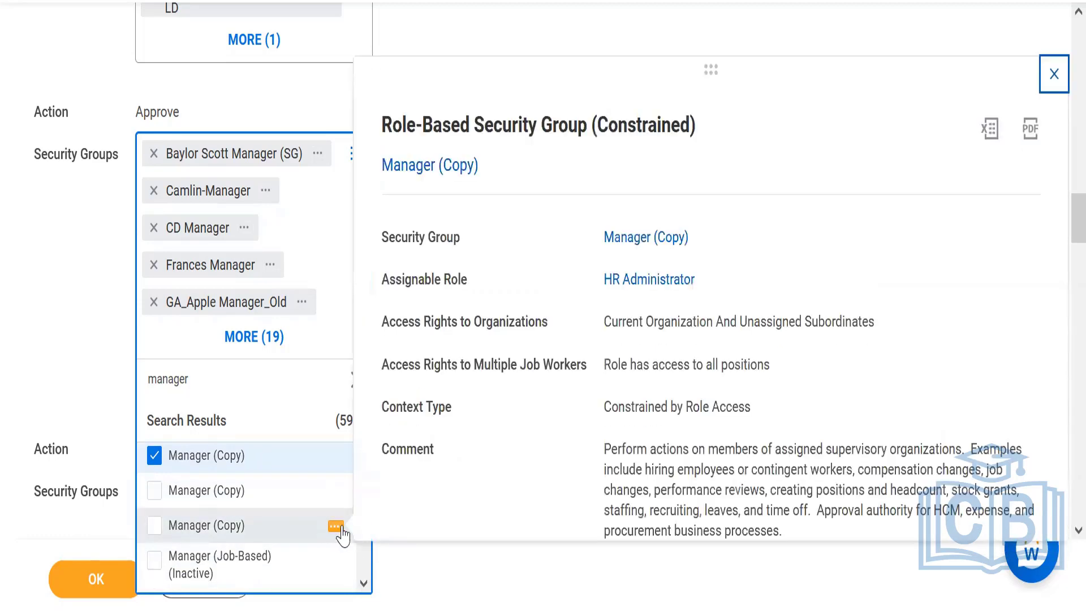
left_click(364, 582)
left_click(363, 583)
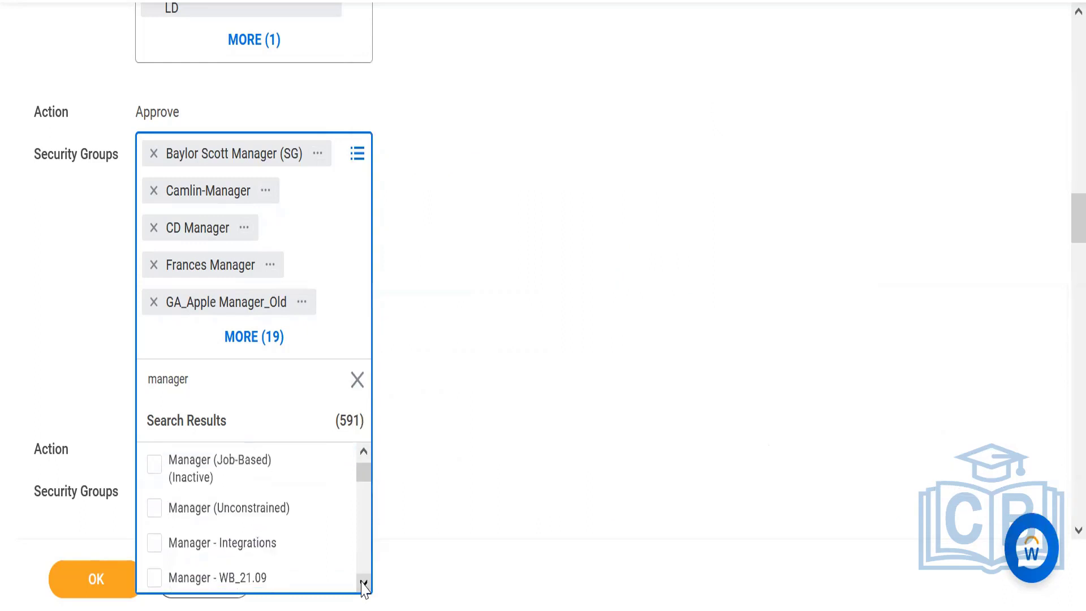
left_click(363, 583)
left_click(363, 583)
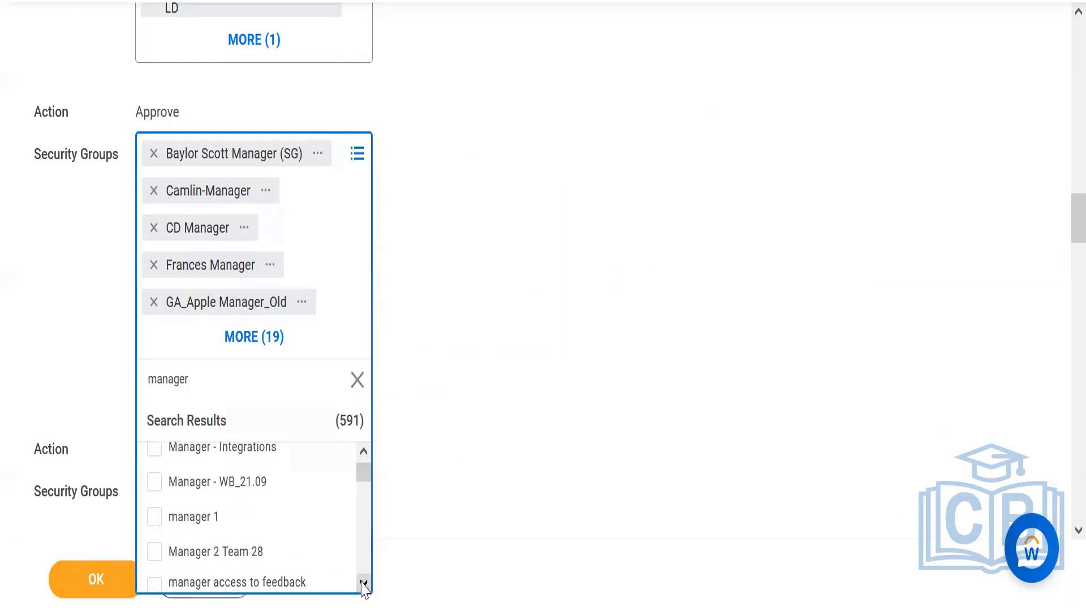
left_click(334, 518)
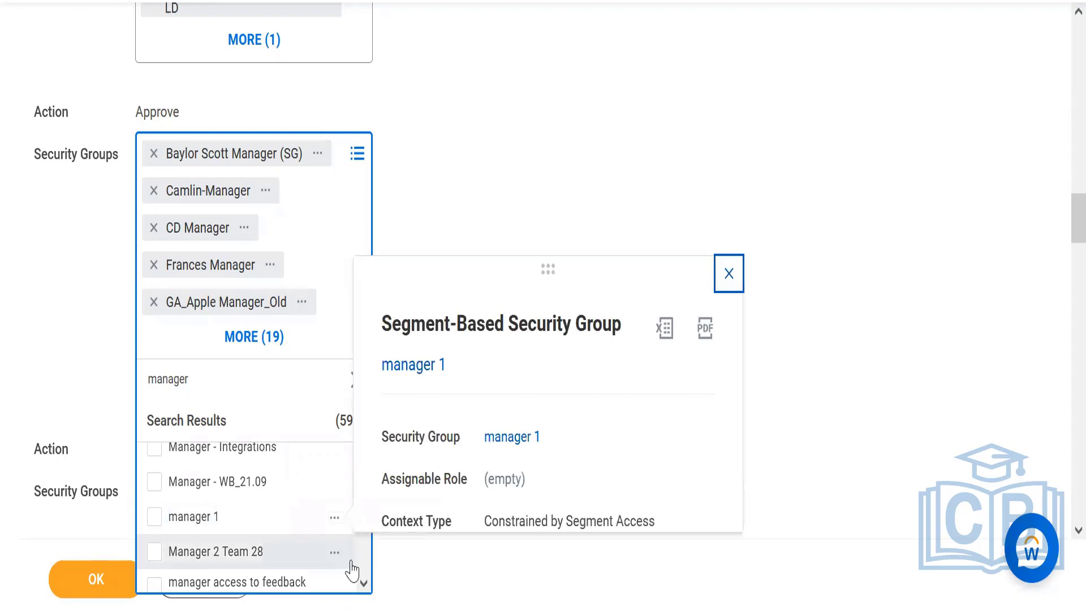
left_click(363, 583)
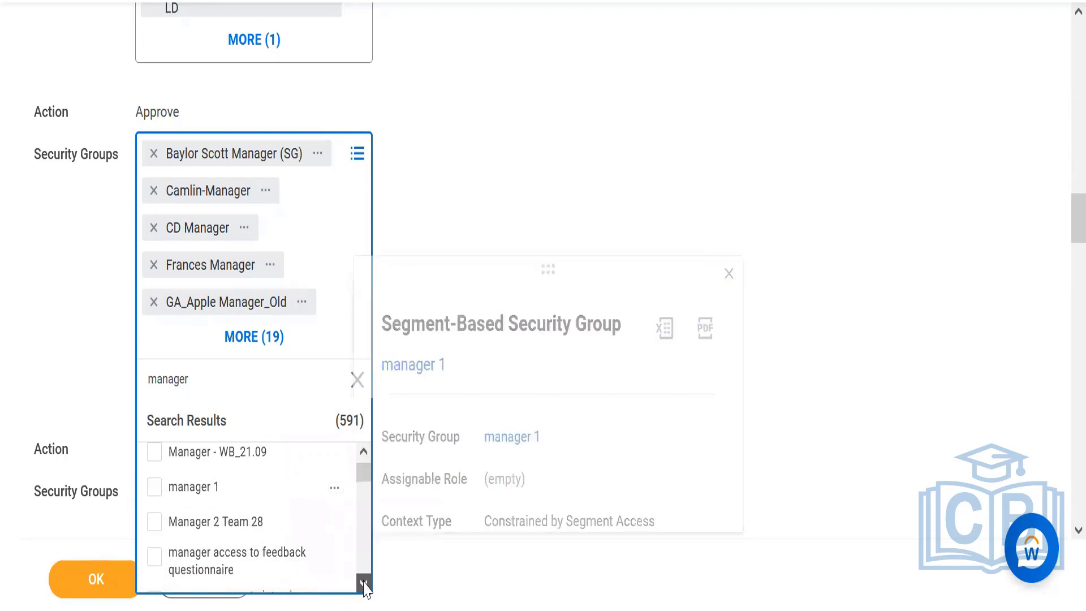
Look further through the matching security groups and examine the details of the group named "Manager.".
left_click(364, 583)
left_click(364, 583)
left_click(364, 583)
left_click(363, 583)
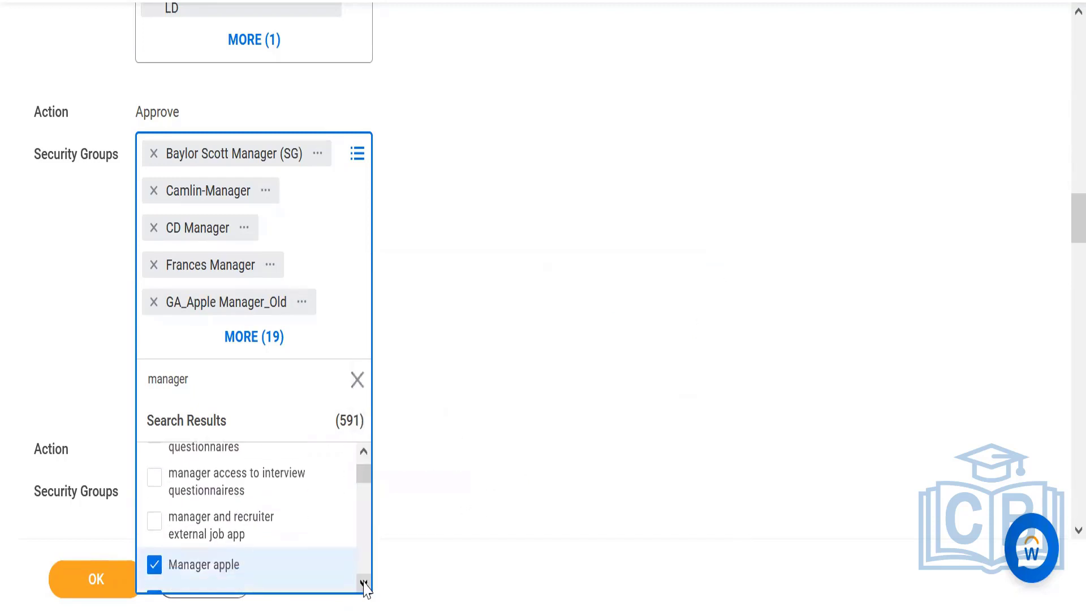
left_click(364, 583)
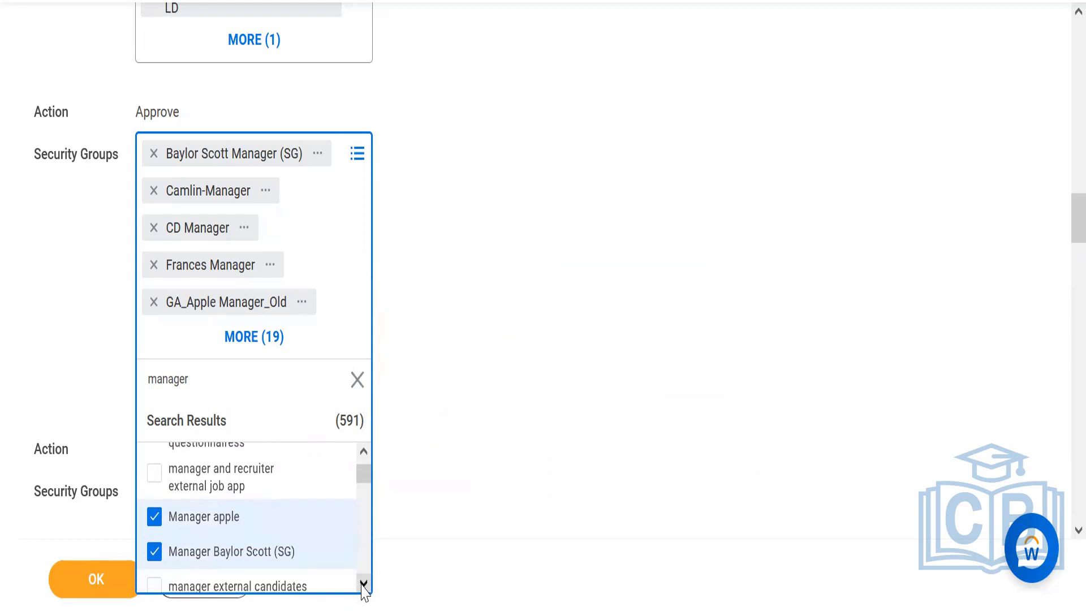
left_click(363, 583)
left_click(363, 583)
left_click(363, 583)
left_click(363, 583)
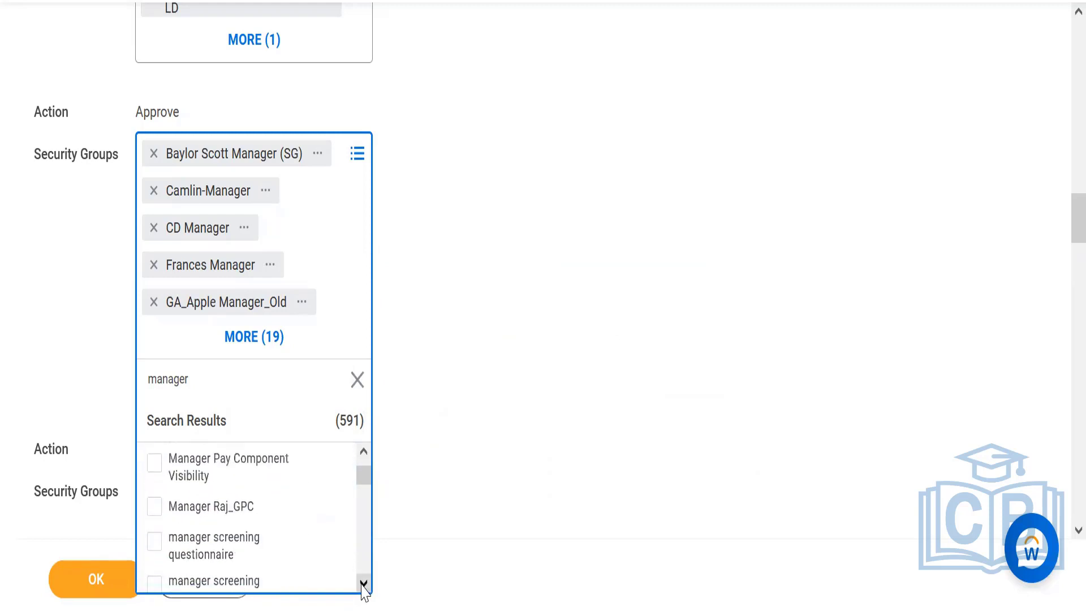
left_click(363, 583)
left_click(364, 583)
left_click(363, 583)
left_click(363, 583)
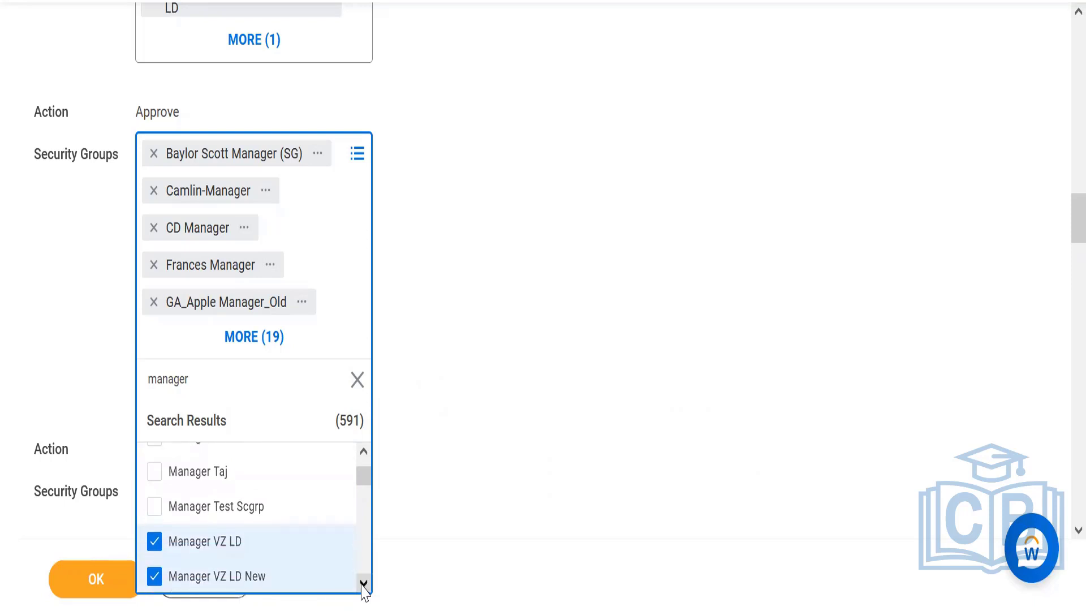
left_click(364, 583)
left_click(364, 583)
left_click(364, 583)
left_click(363, 583)
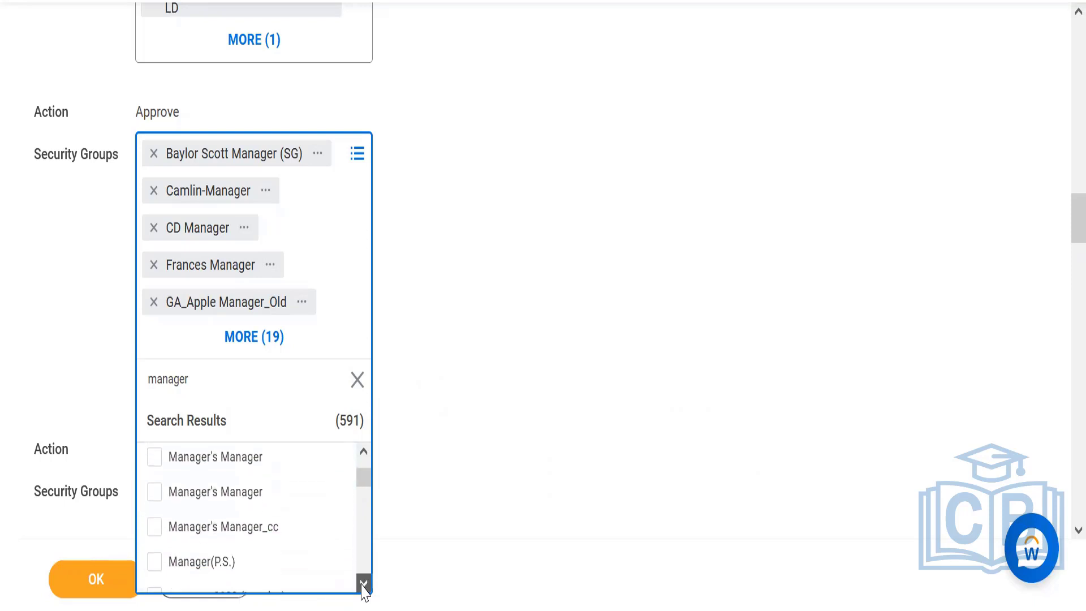
left_click(363, 583)
left_click(364, 583)
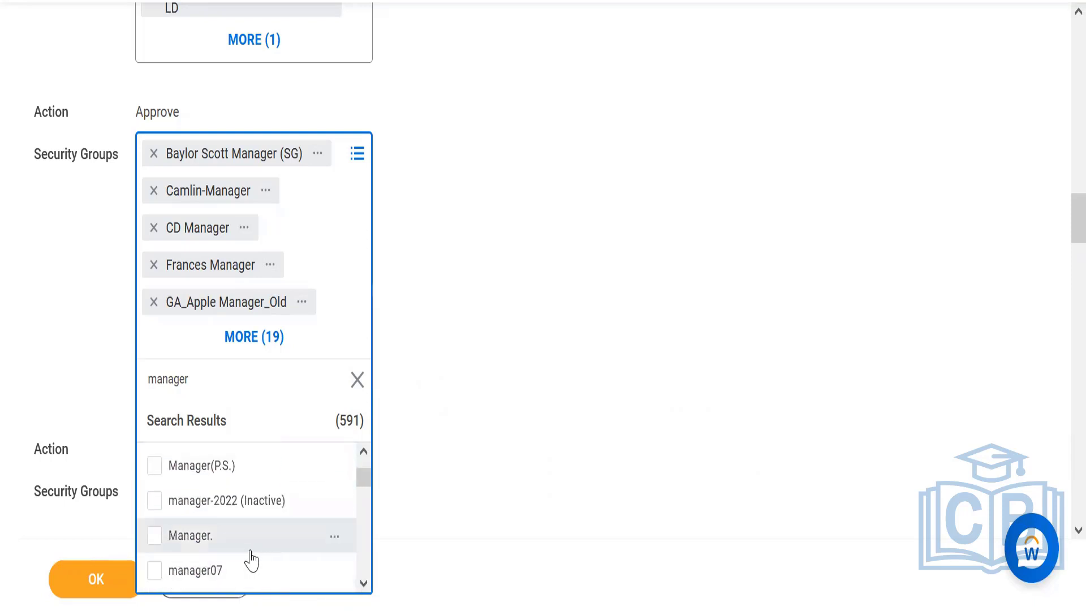
left_click(335, 537)
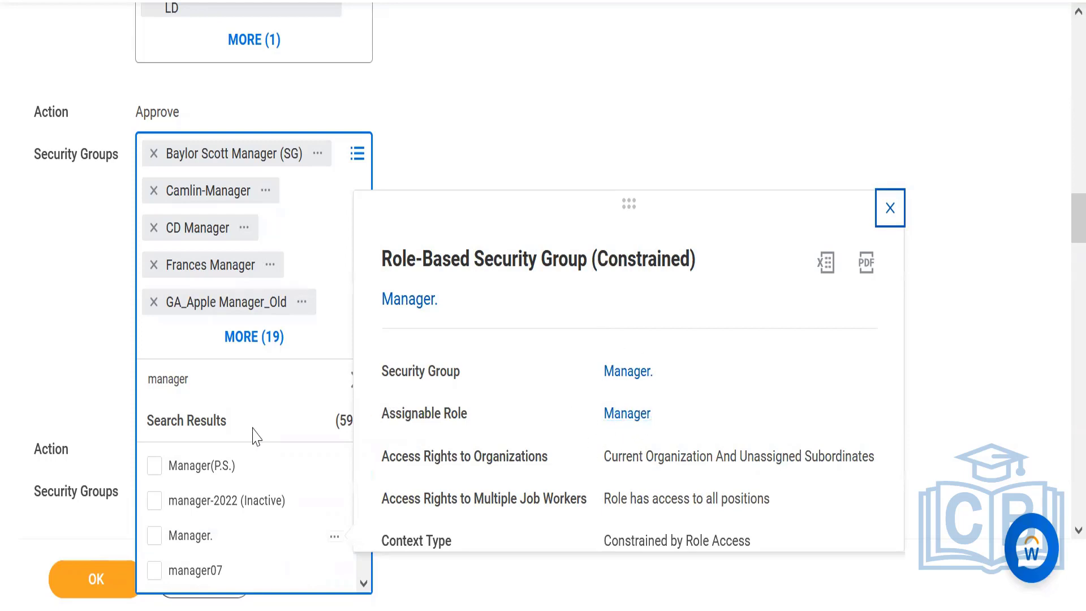
Add the "Manager." security group to the Approve action and save the Enroll in Content security policy.
left_click(220, 542)
left_click(87, 347)
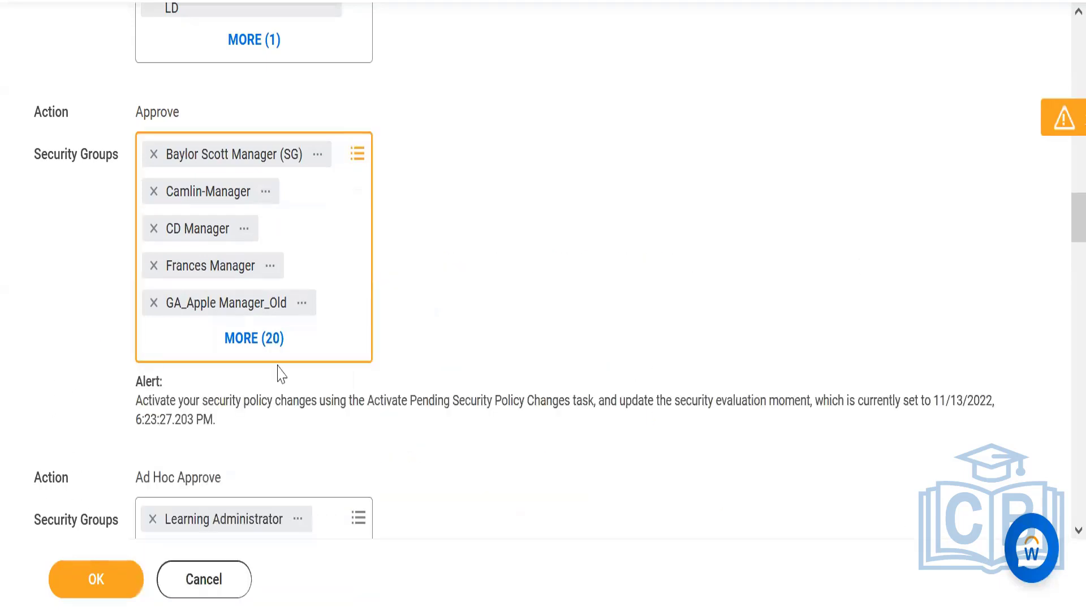
left_click(88, 582)
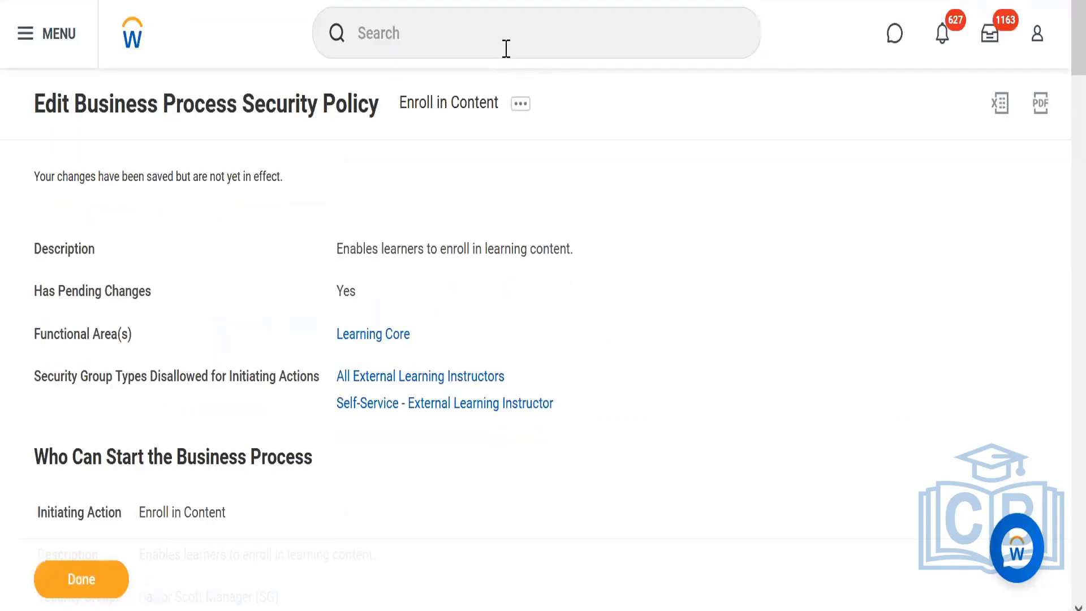
Run Activate Pending Security Policy Changes, enter a name as the comment, and confirm the activation for the Enroll in Content policy.
left_click(506, 49)
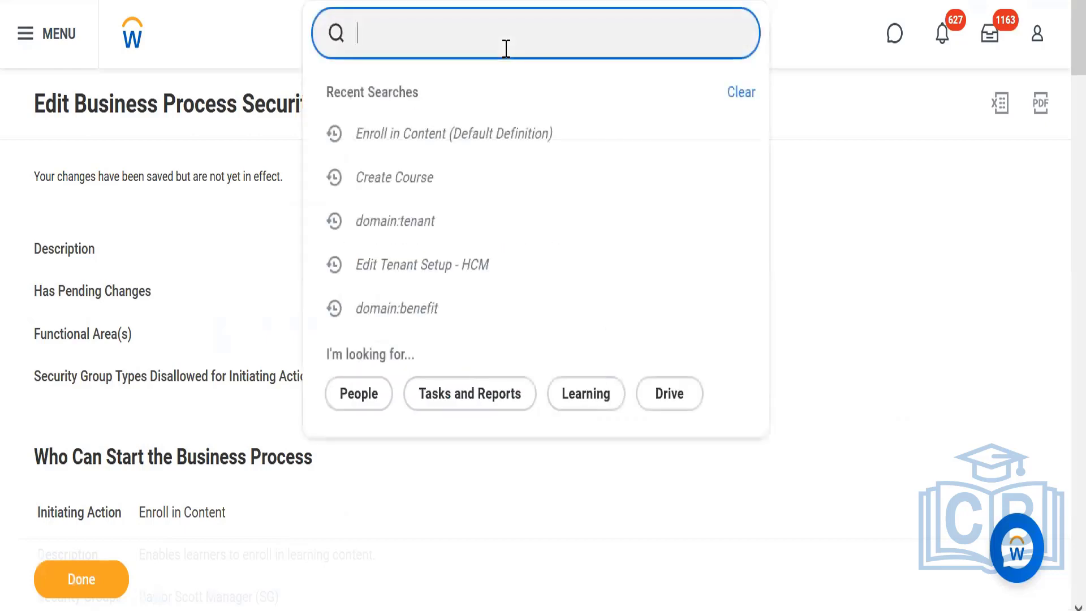
type("activate")
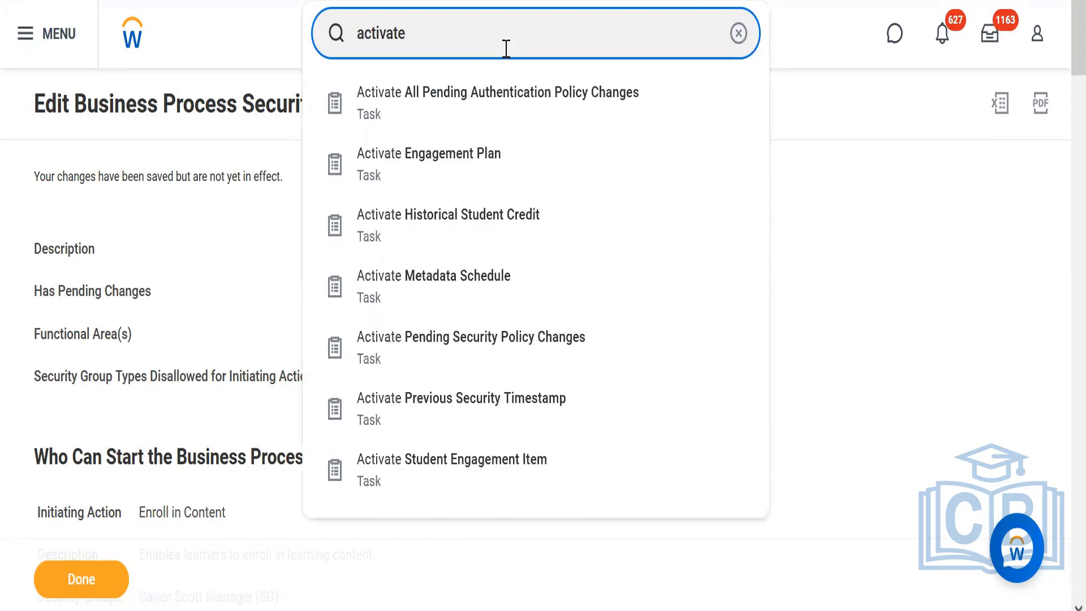
left_click(482, 347)
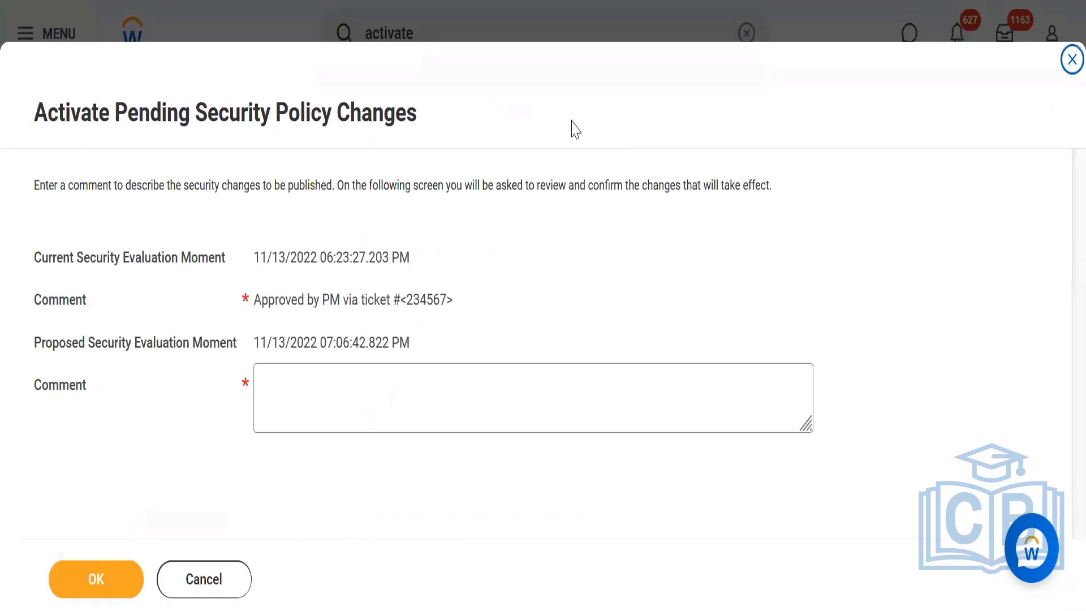
left_click(308, 422)
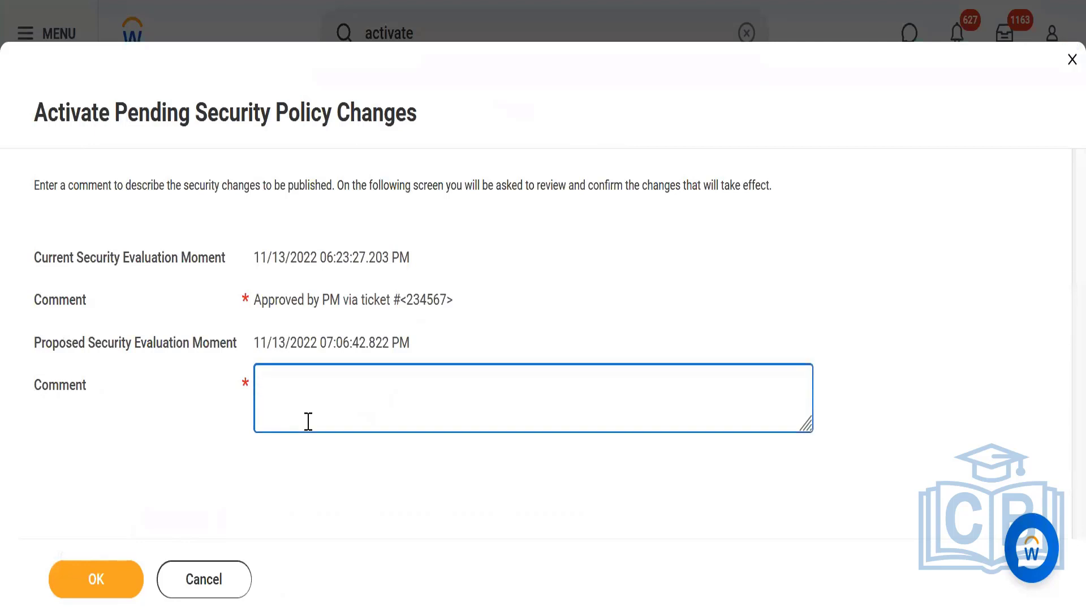
type("Amit")
left_click(106, 589)
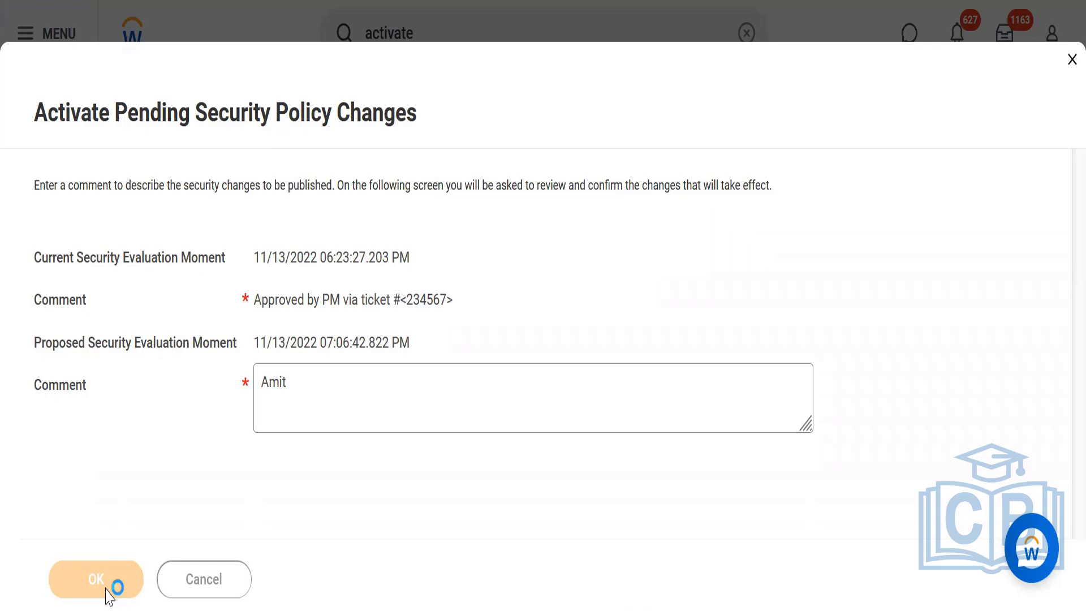
left_click(260, 384)
left_click(109, 585)
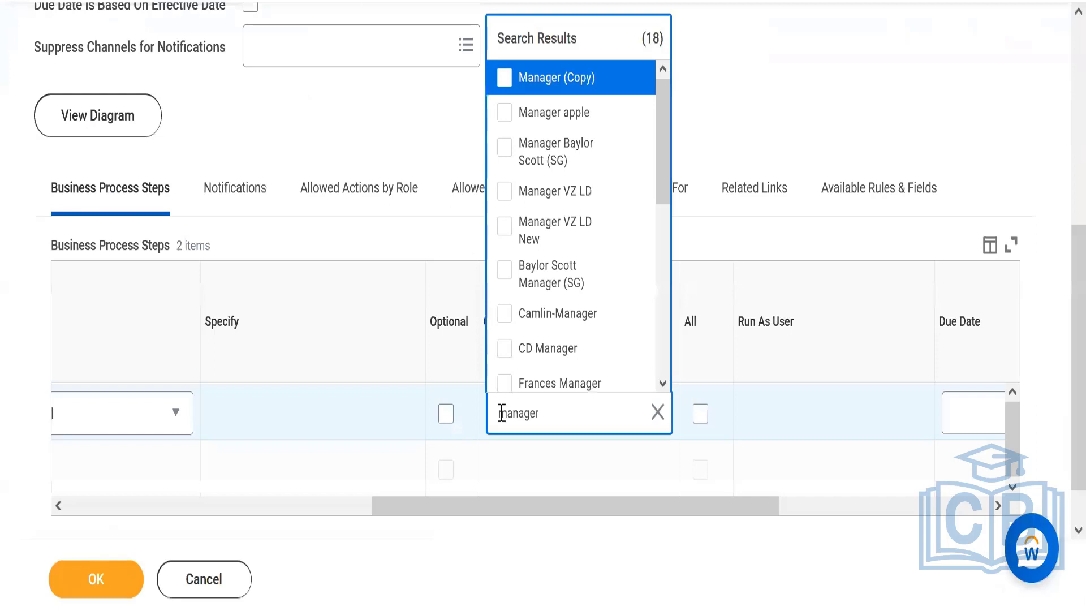
Assign the "Manager." security group to approval step b of the Enroll in Content definition and save the definition.
double_click(586, 420)
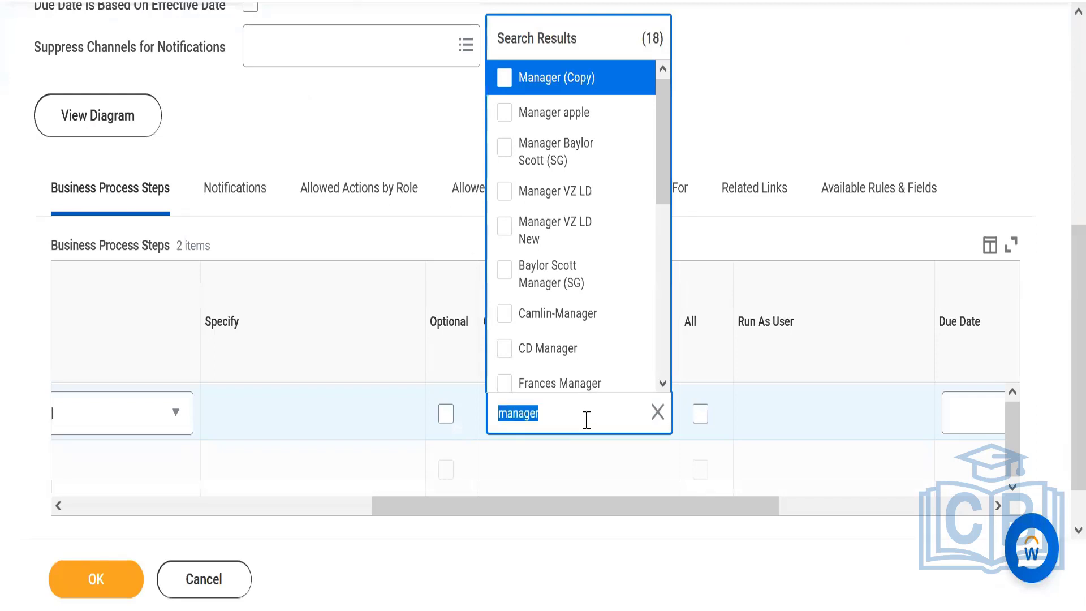
left_click(587, 419)
key("Return")
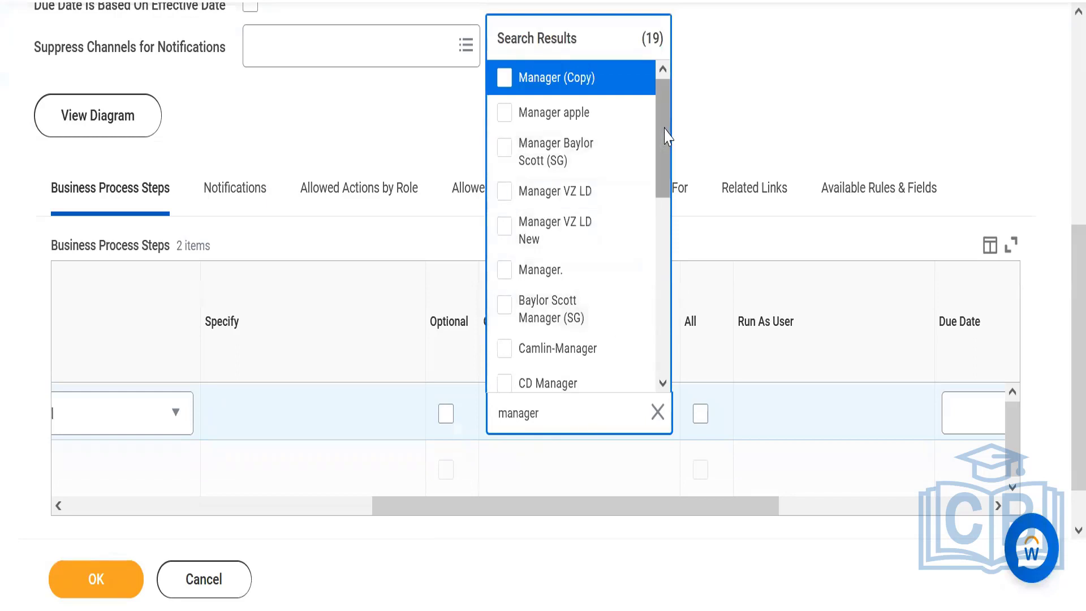
mouse_move(634, 277)
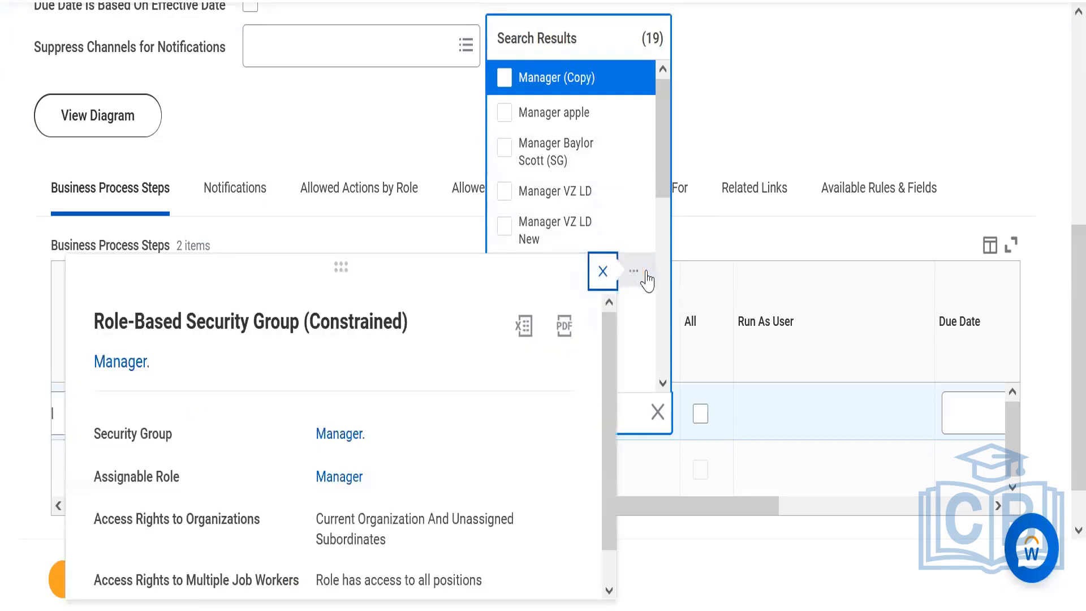
left_click(803, 122)
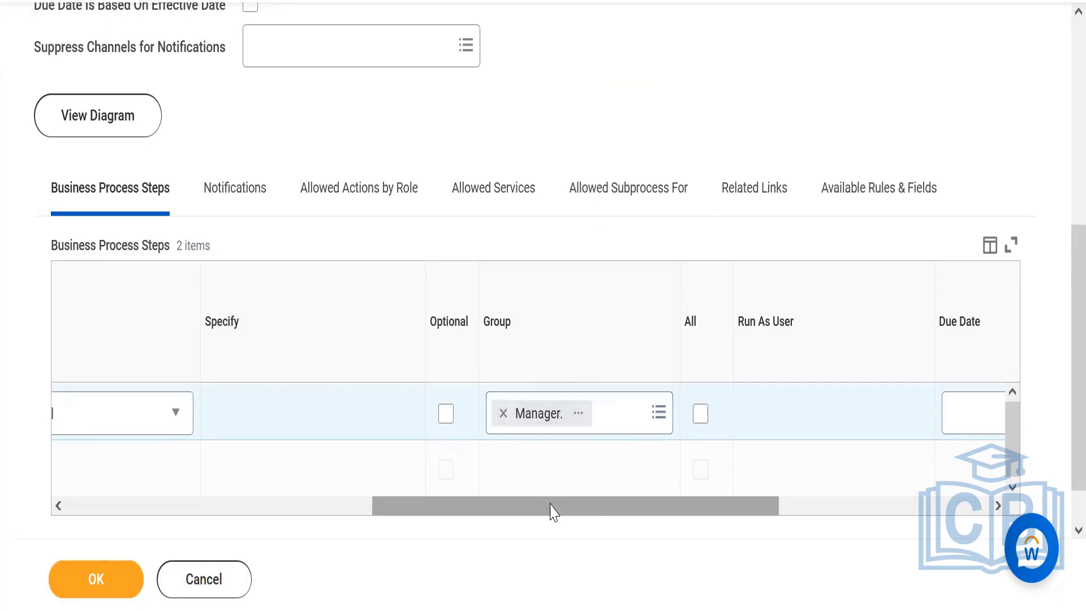
left_click_drag(550, 504, 107, 486)
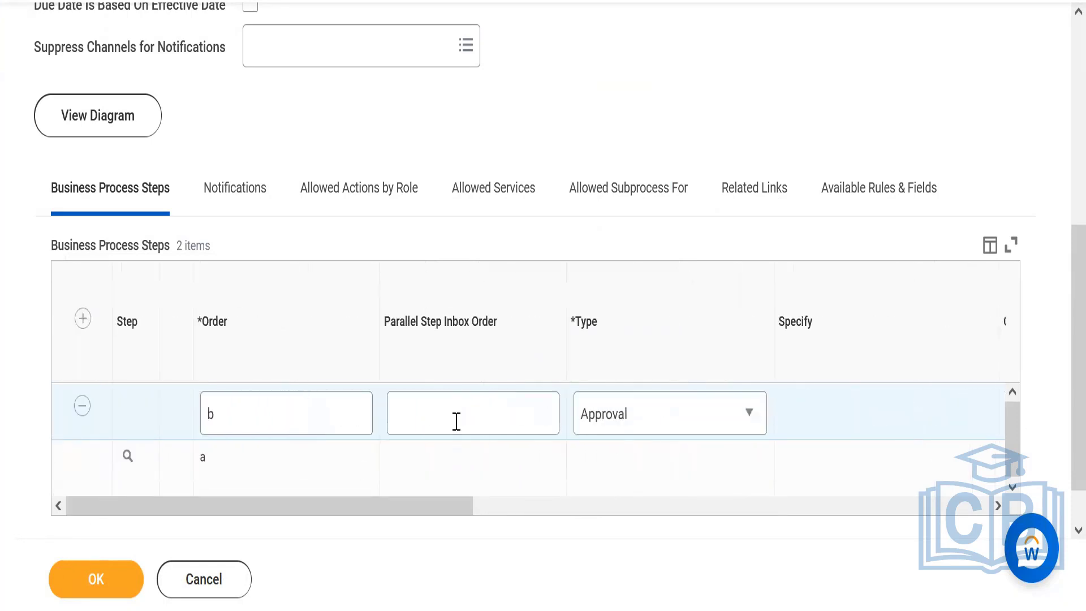
left_click(110, 580)
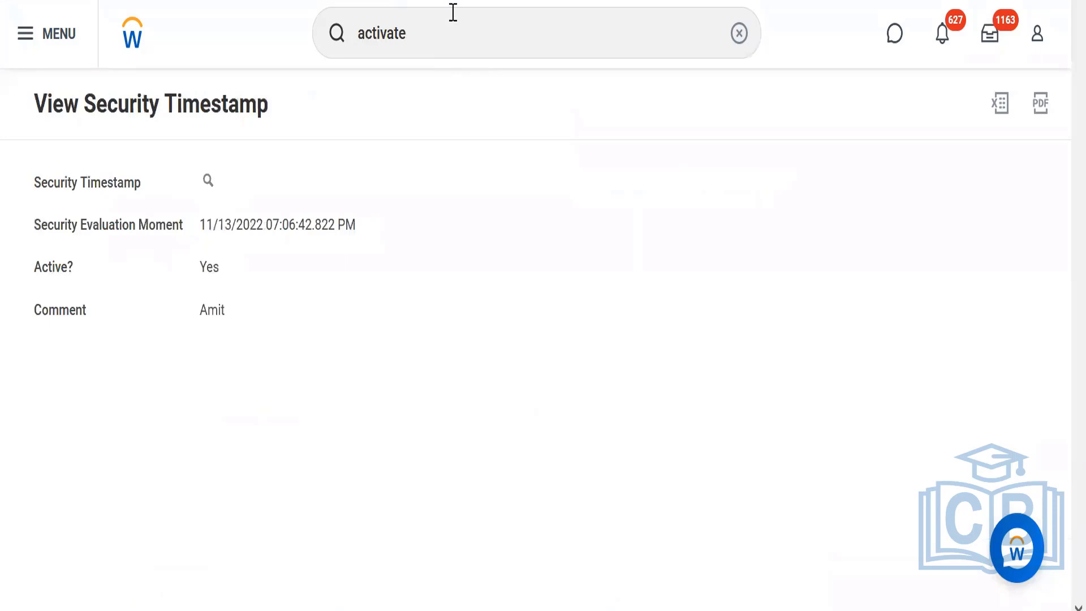
Find the Executive VP, Sales & Marketing worker of Digital Cues in New York and start a proxy session as that worker.
left_click(446, 37)
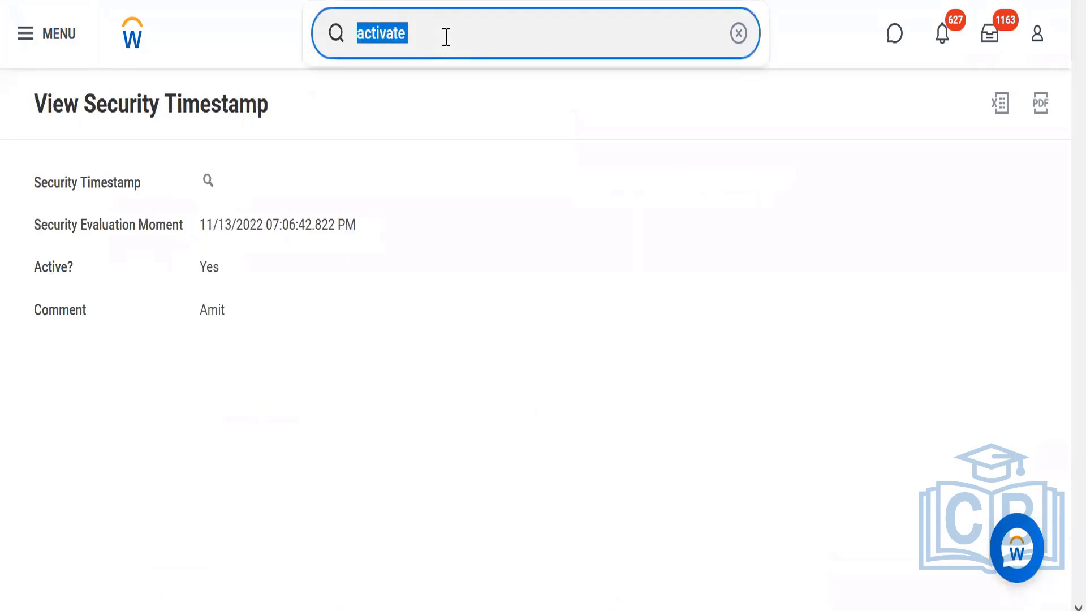
type("joyce")
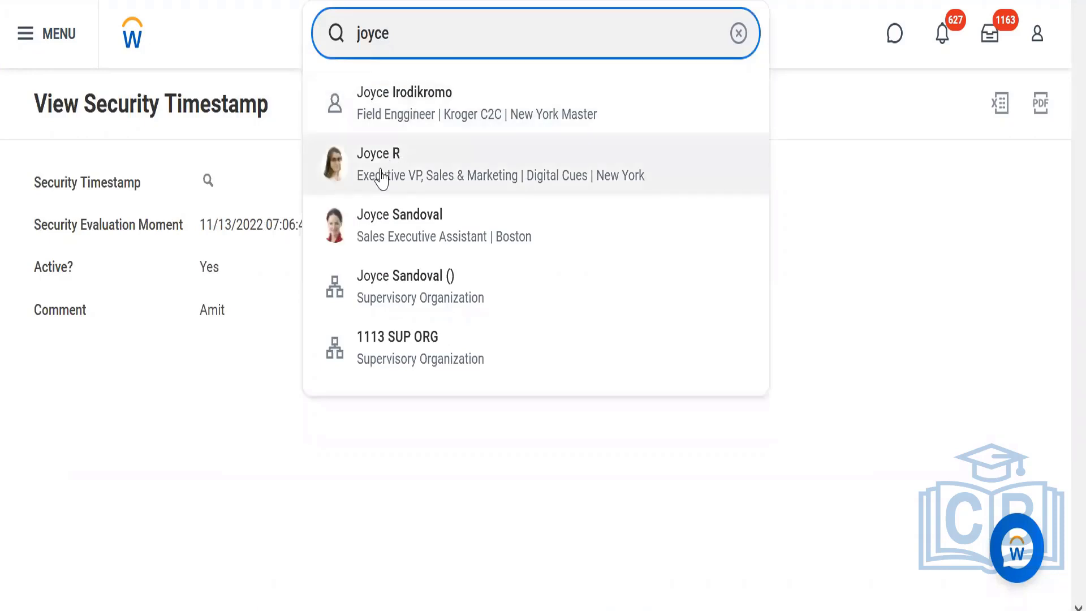
left_click(383, 176)
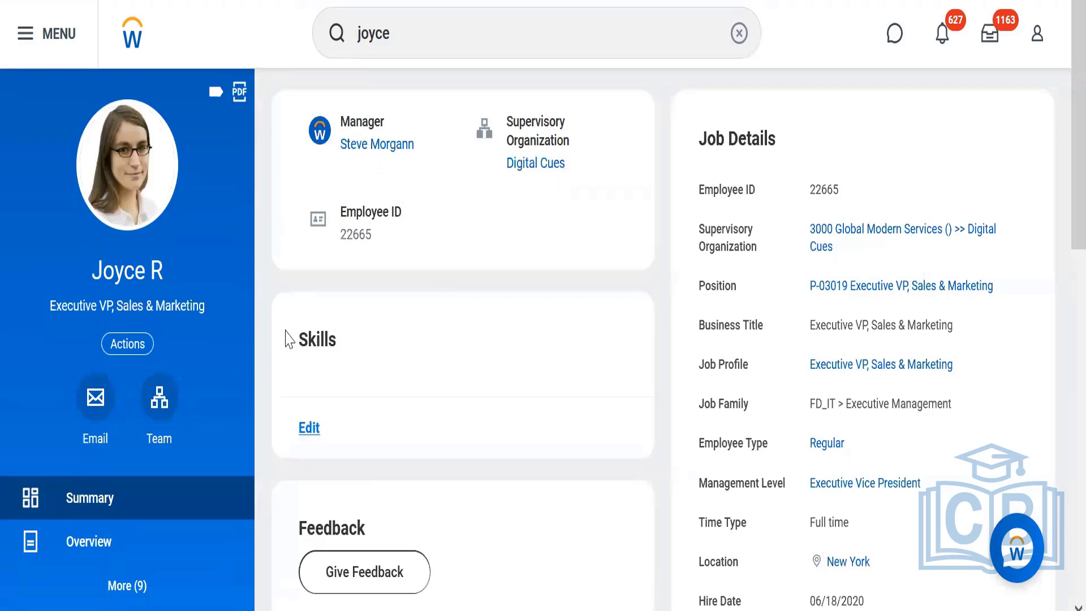
left_click(138, 346)
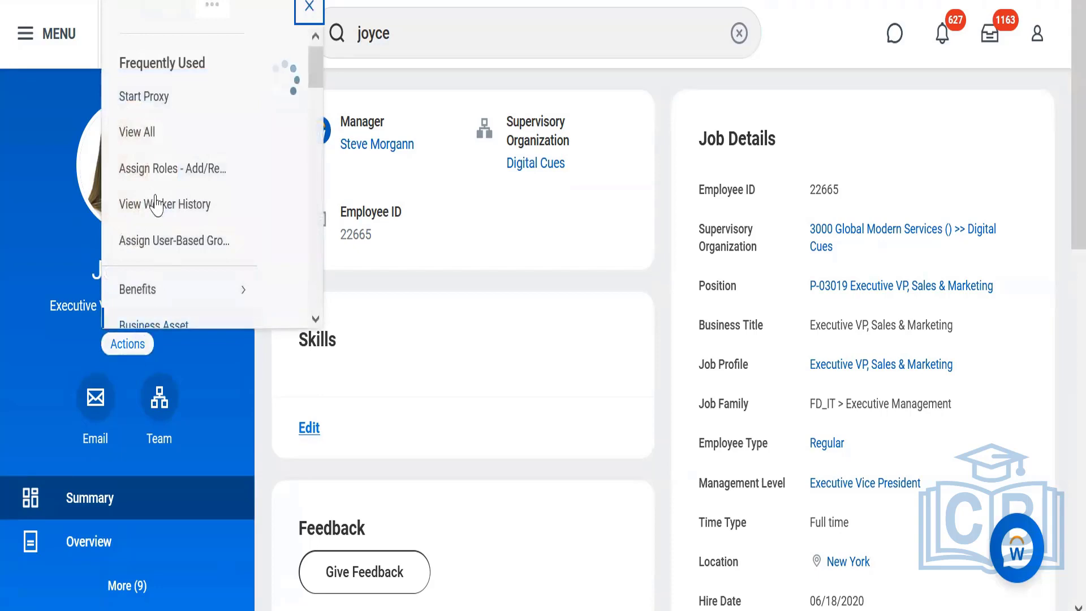
left_click(145, 125)
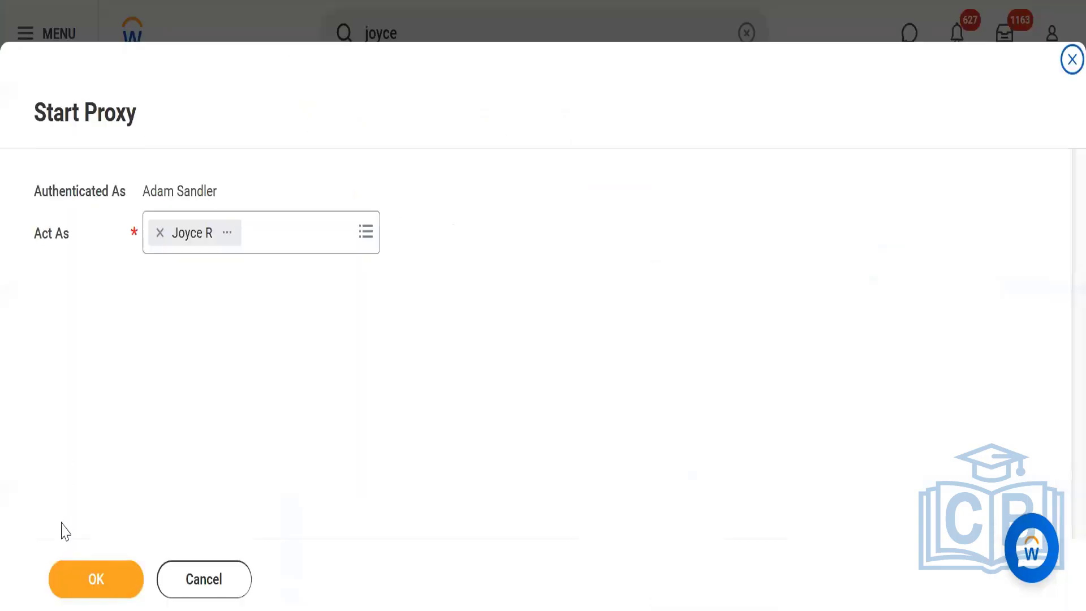
left_click(82, 587)
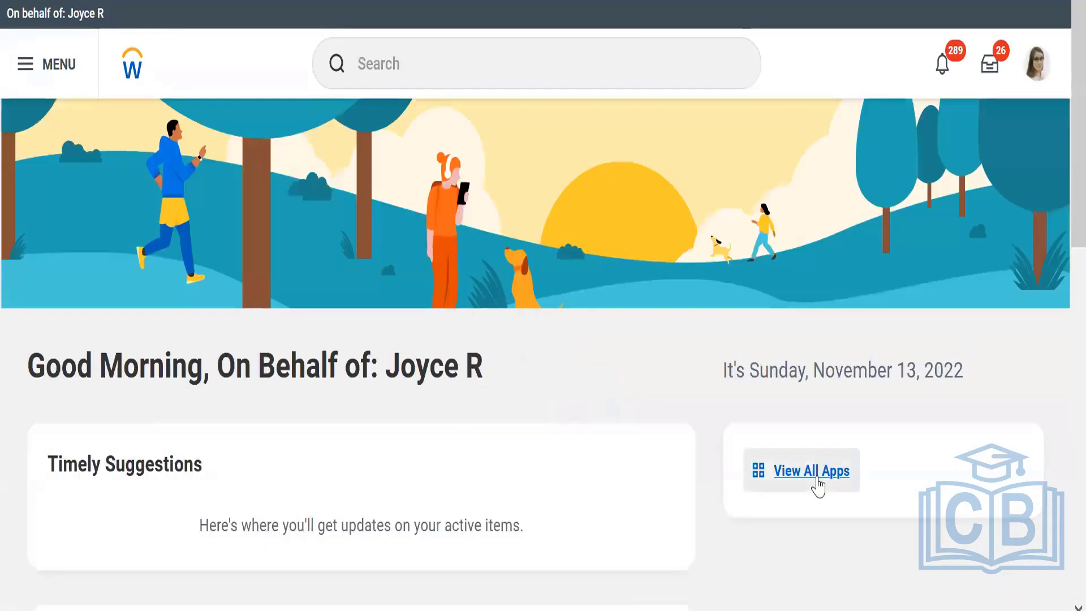
Open the Learning app, check the course scenarios in the untitled Notepad notes, and go through Discover to browse the learning content.
left_click(817, 483)
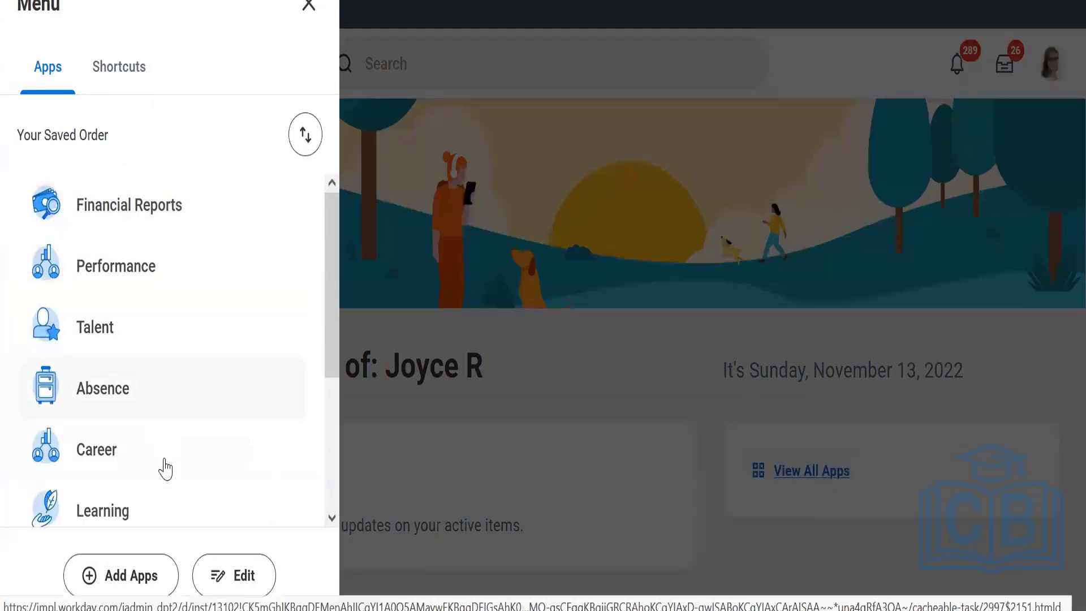
left_click(139, 510)
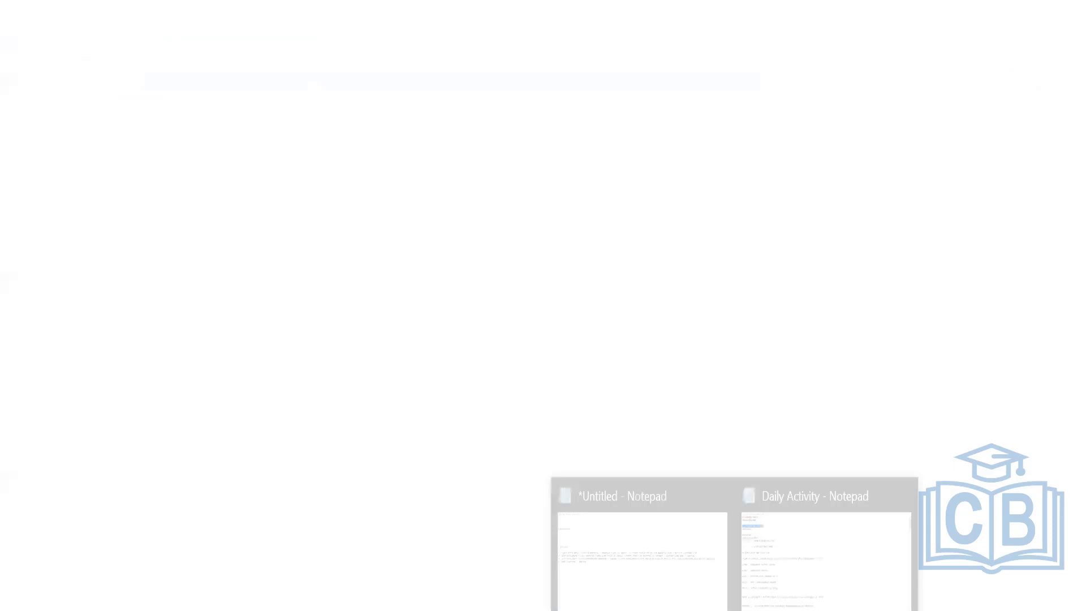
left_click(630, 543)
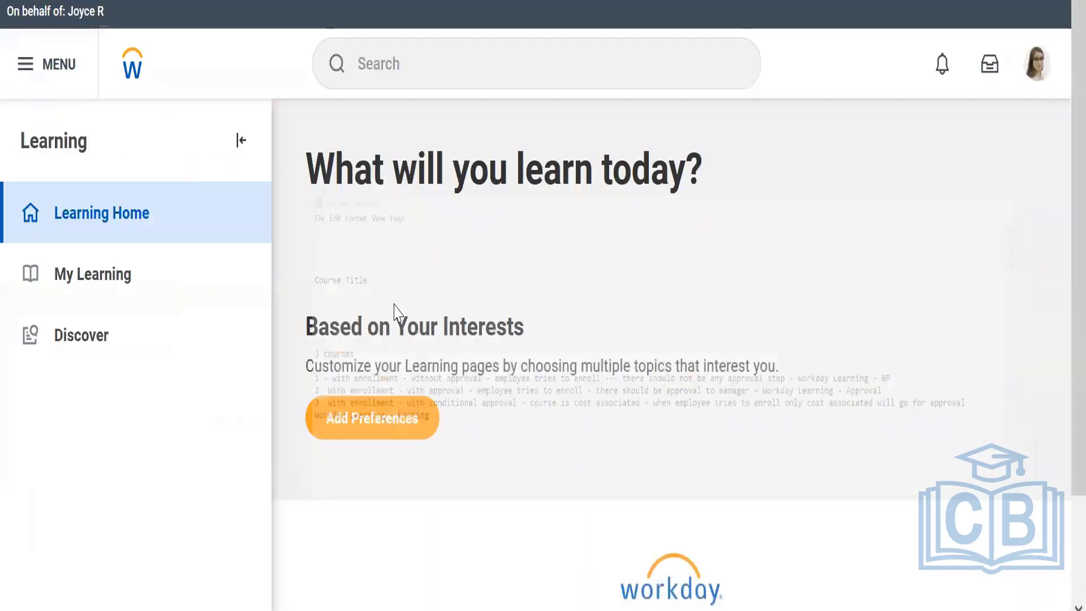
left_click(148, 351)
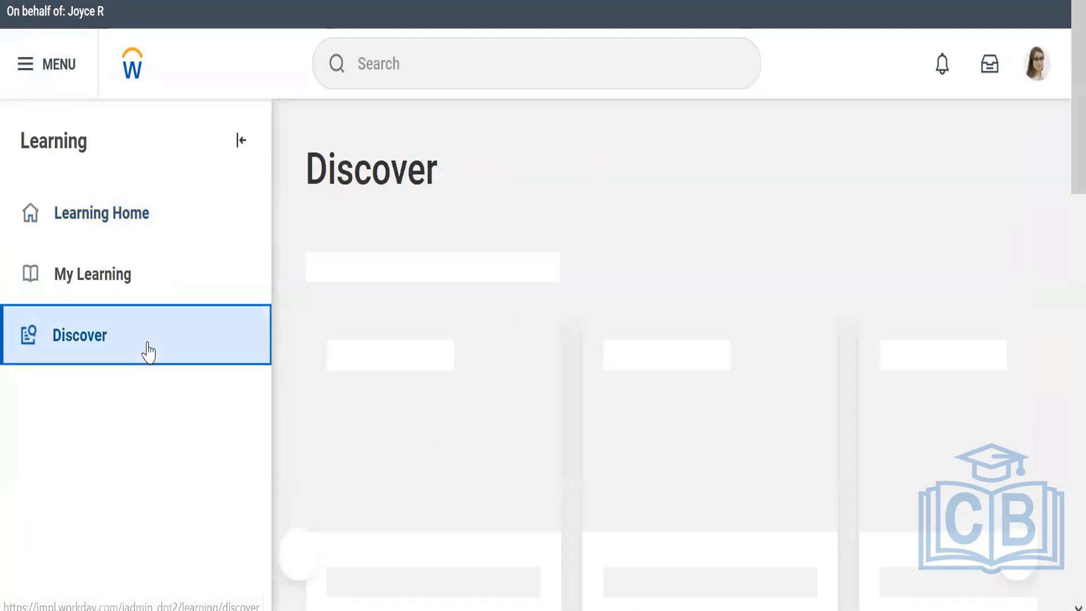
left_click(401, 373)
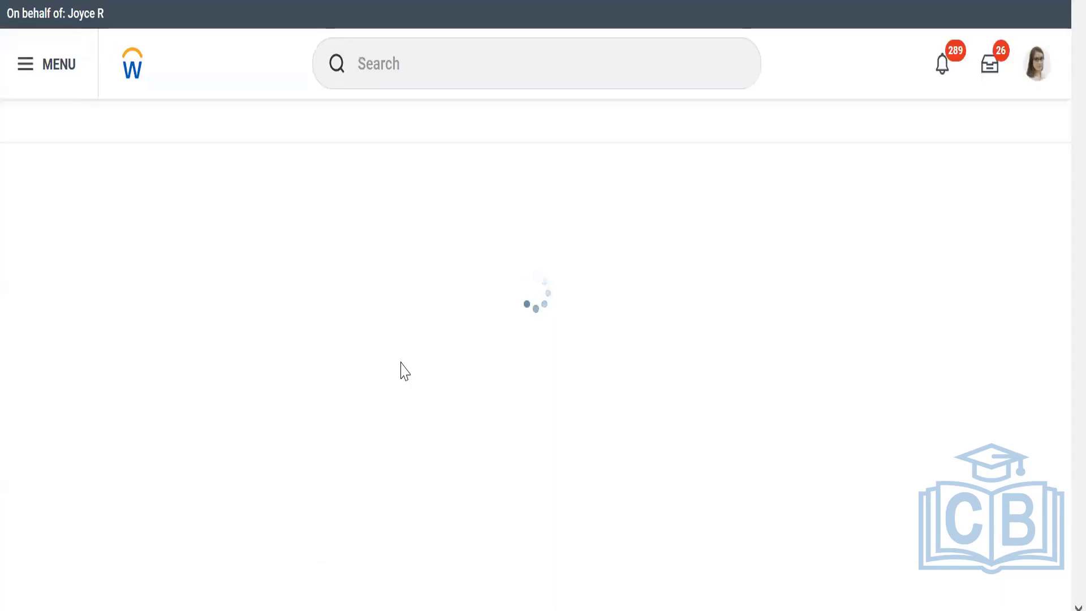
Try to find the courses with a global search for workday learning.
left_click(460, 65)
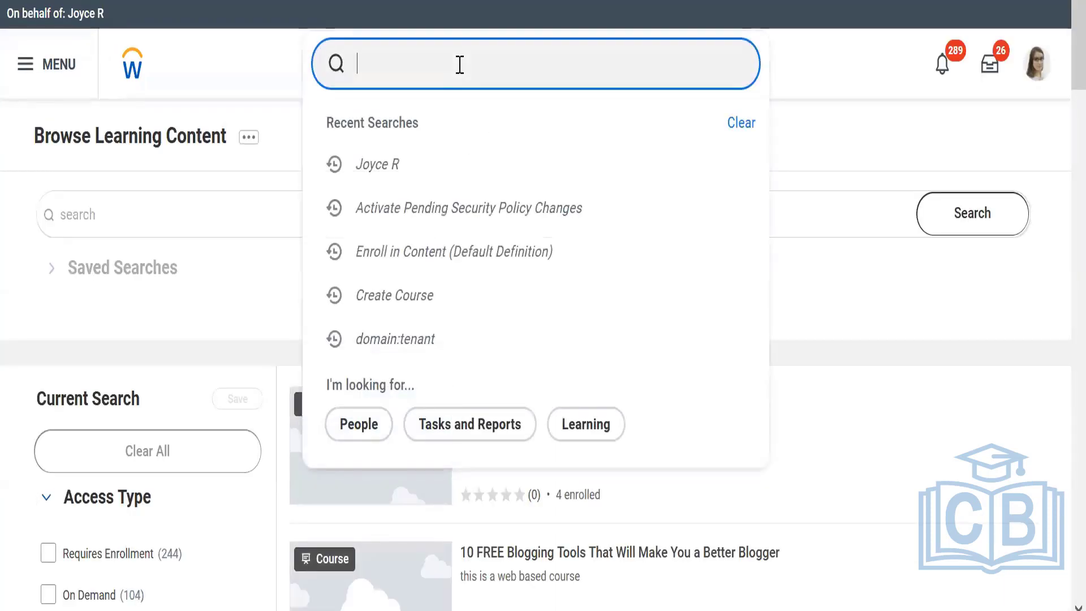
type("workday")
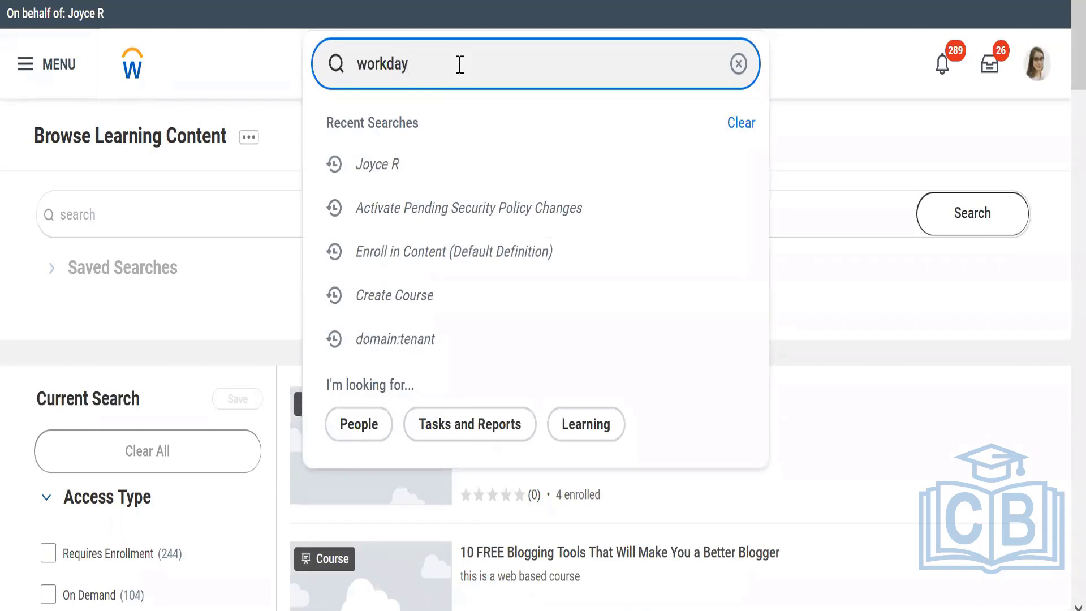
type(" learning")
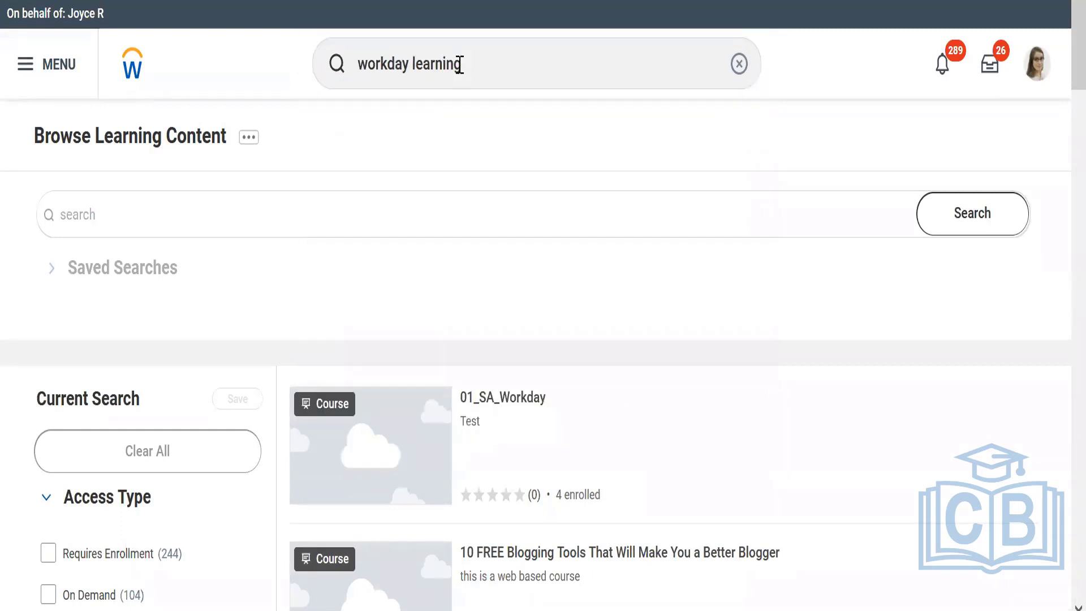
key("Return")
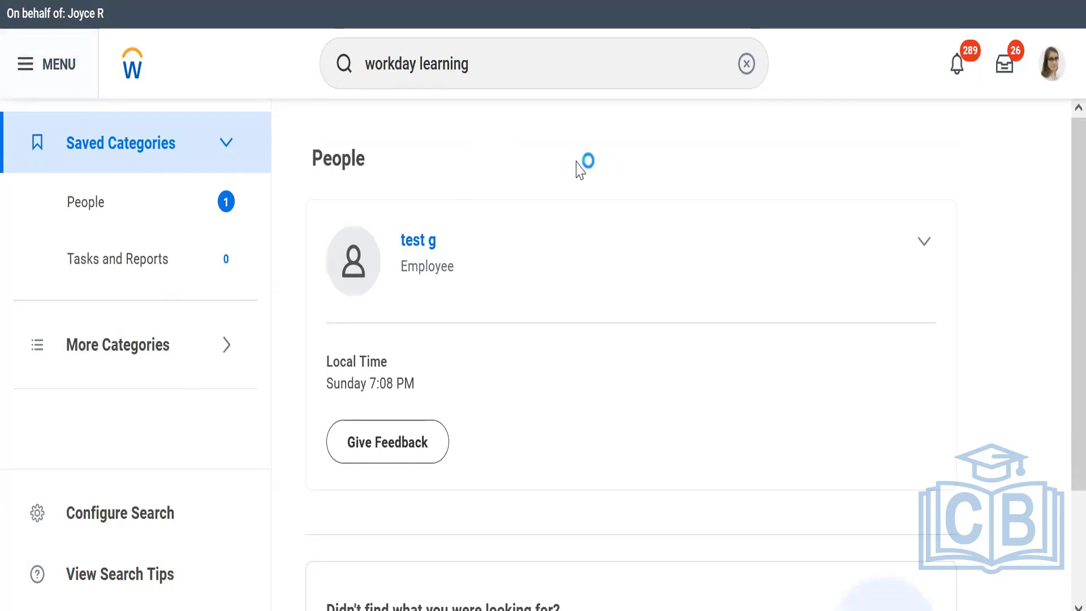
Search the Browse Learning Content catalog for workday learning and look through the matching courses.
left_click(409, 218)
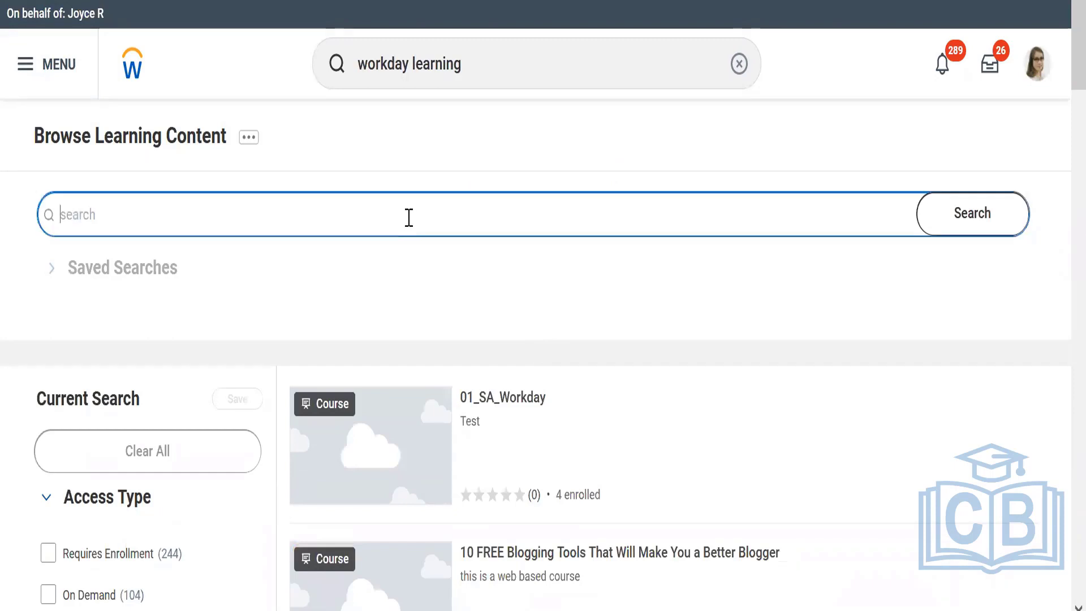
type("workday learning")
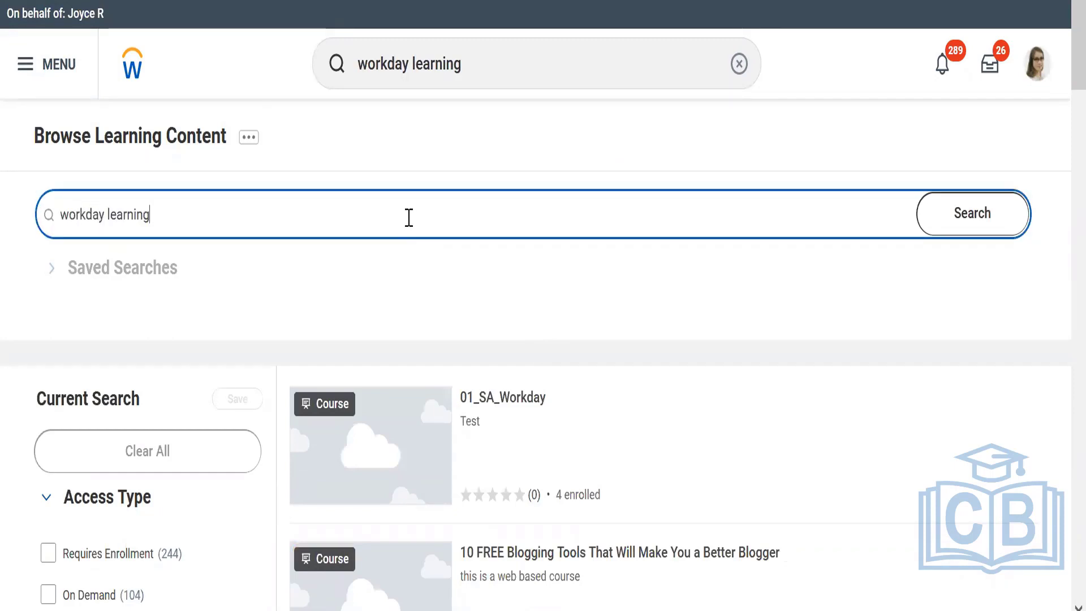
key("Return")
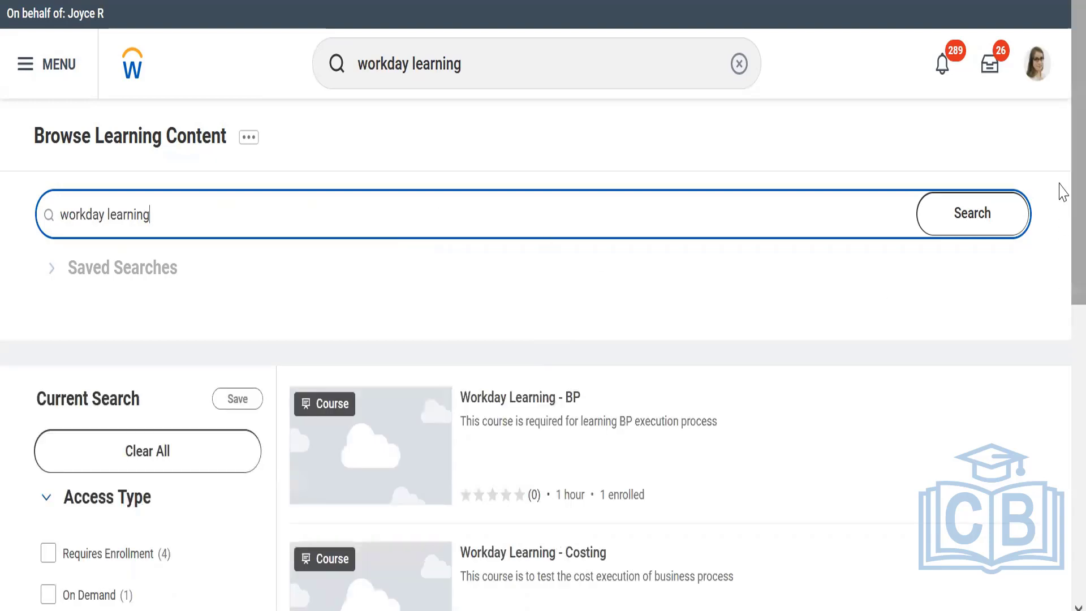
scroll(1059, 226, "down", 4)
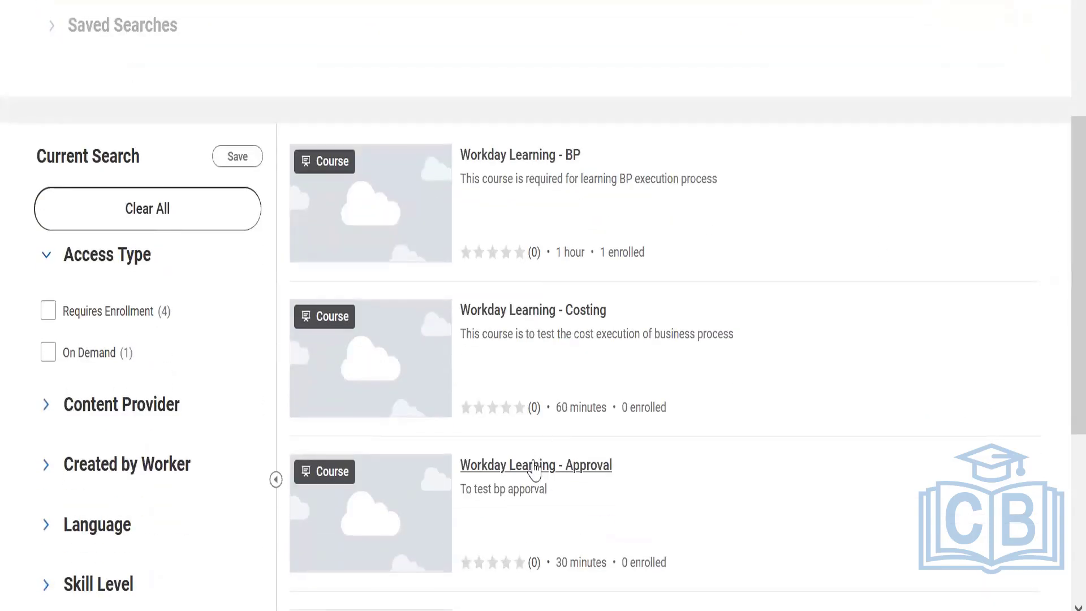
Open the Workday Learning - Approval course, enroll the proxied worker in it and submit the enrollment.
left_click(534, 467)
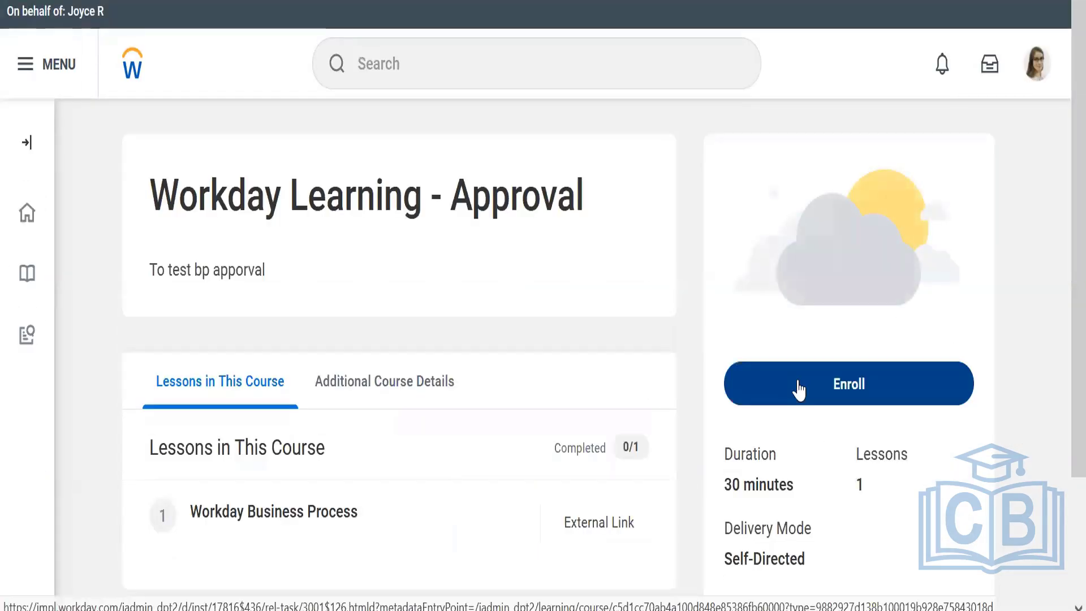
left_click(798, 389)
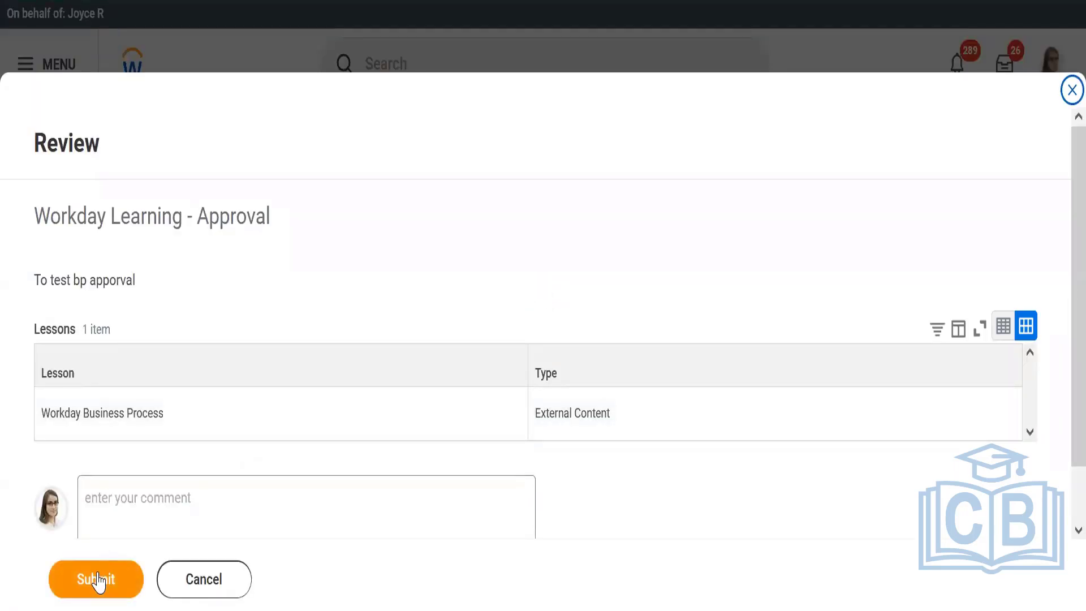
left_click(99, 580)
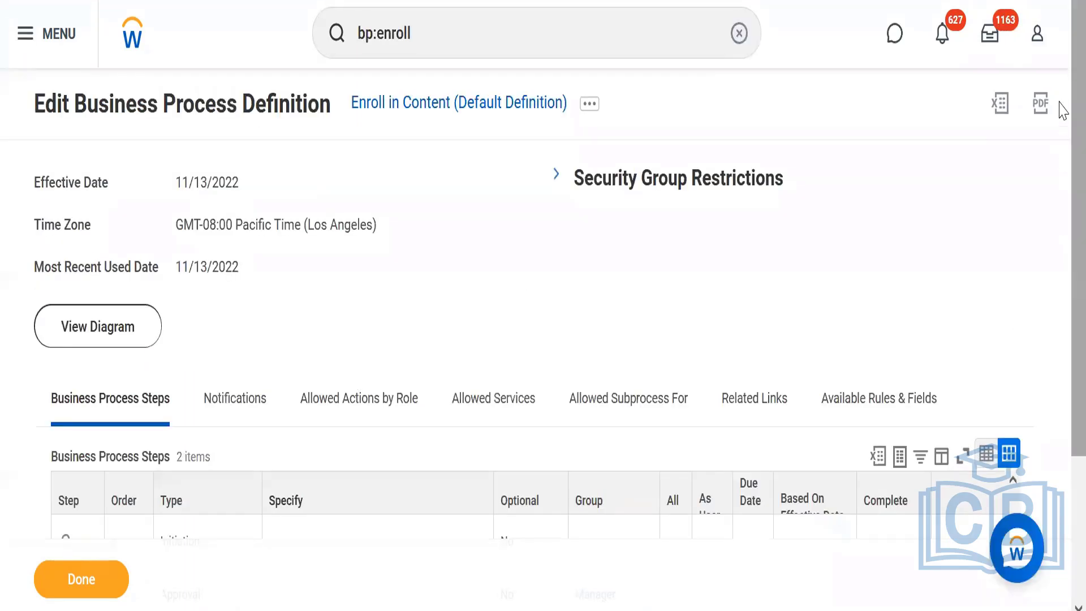
Try to open the related actions of the Approval step in the Enroll in Content business process definition.
scroll(1059, 334, "down", 3)
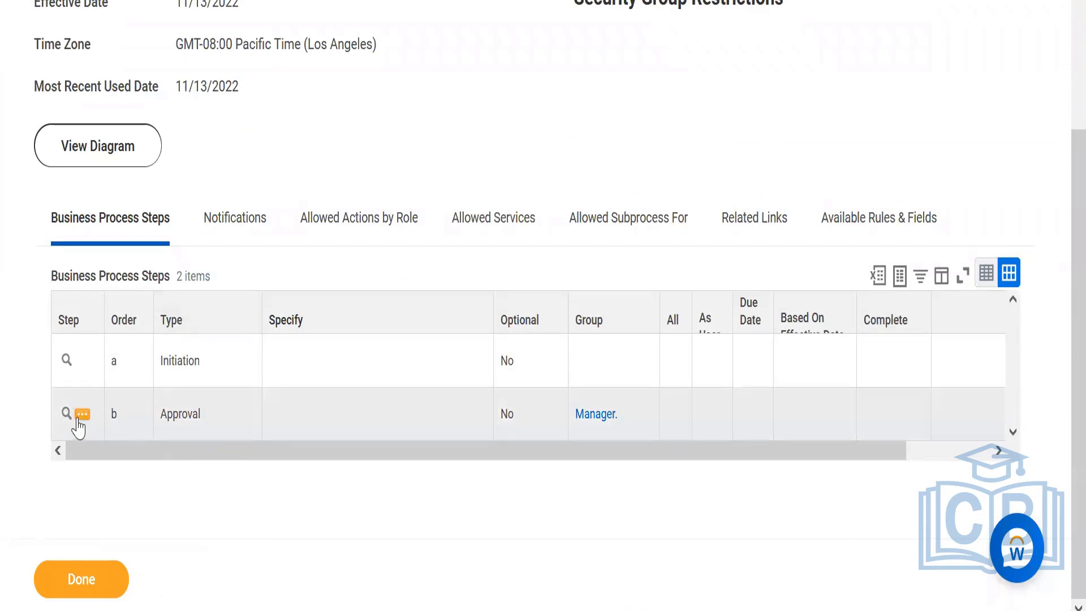
left_click(82, 418)
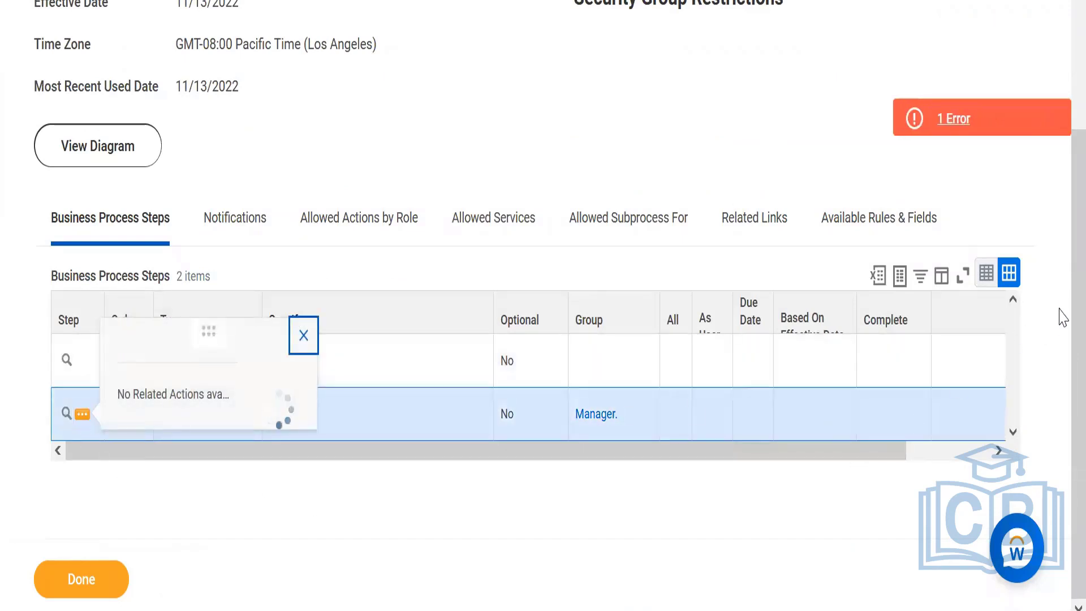
scroll(1061, 306, "up", 3)
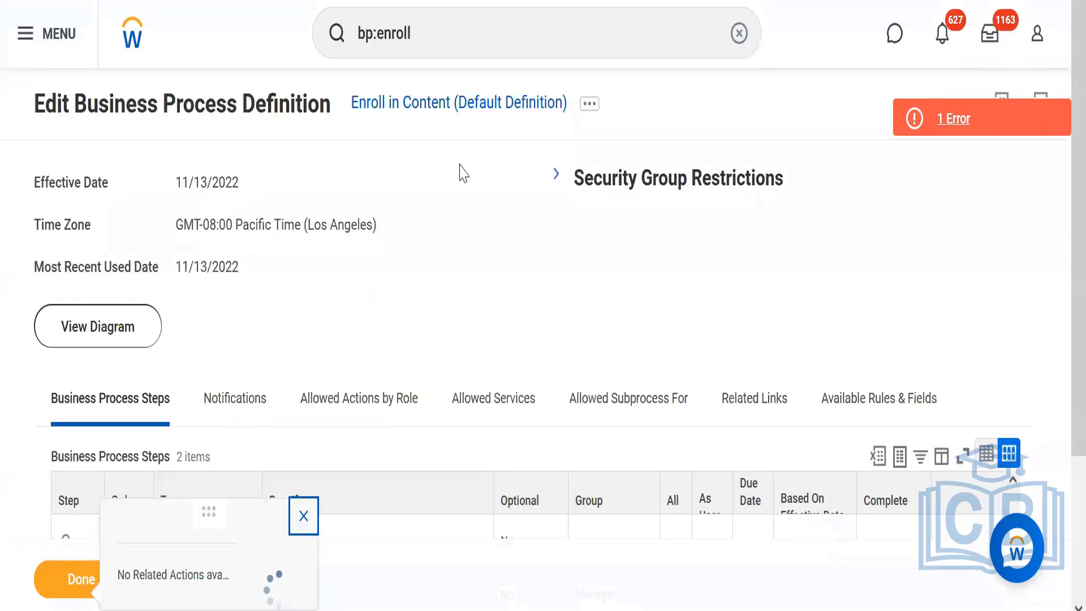
Switch to the proxied worker's session, find the Stop Proxy task and end the current proxy session.
left_click(431, 22)
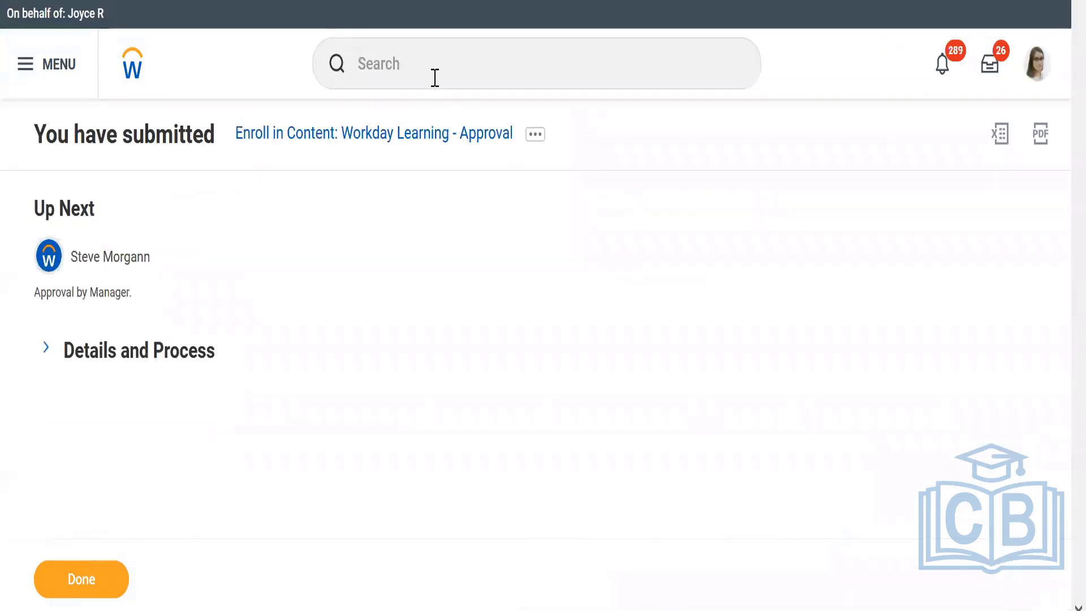
left_click(434, 77)
type("stop proxy")
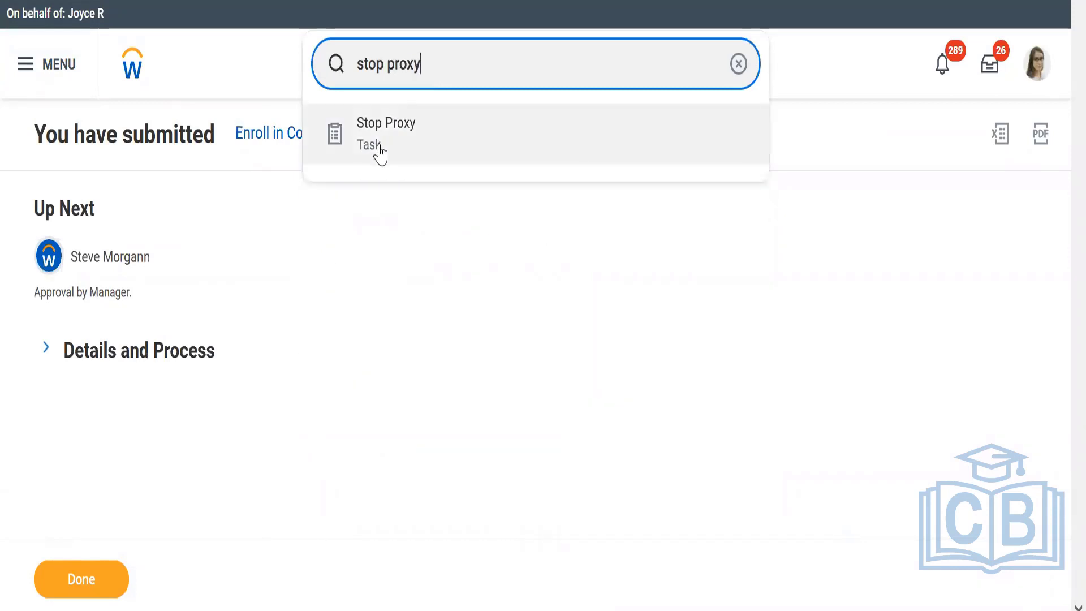
left_click(378, 152)
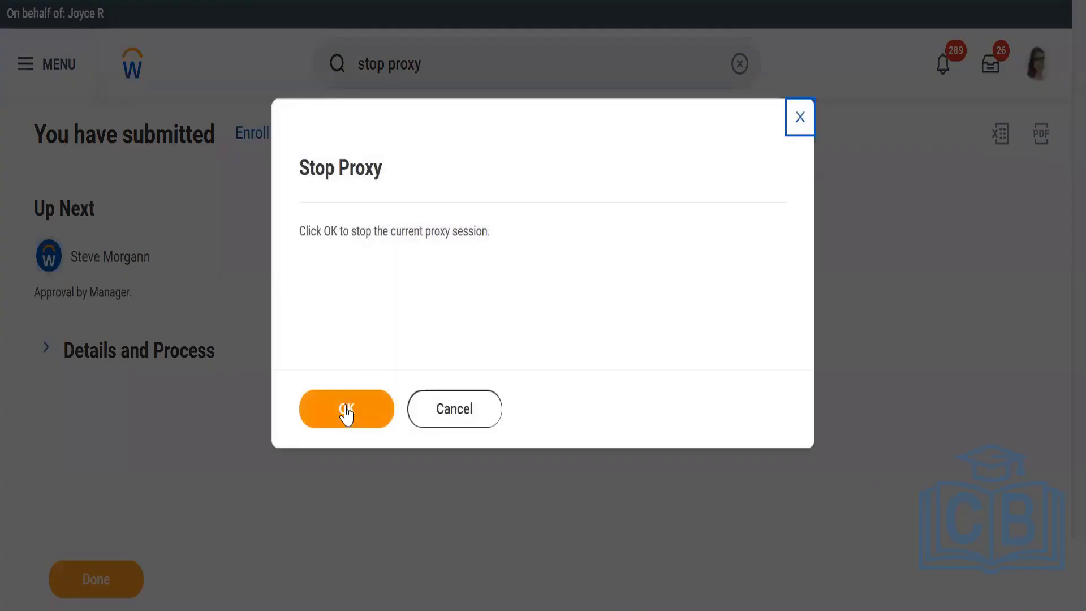
left_click(346, 412)
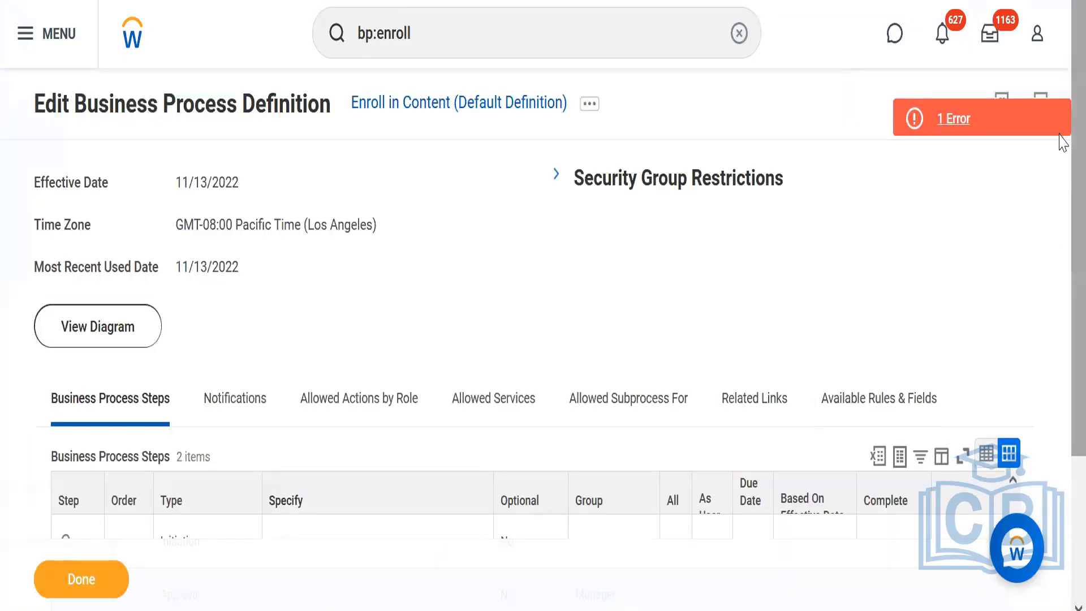
Start a new condition rule from the Enroll in Content Approval step, described as "BP Appoval only when course is chargeble".
scroll(1059, 169, "down", 3)
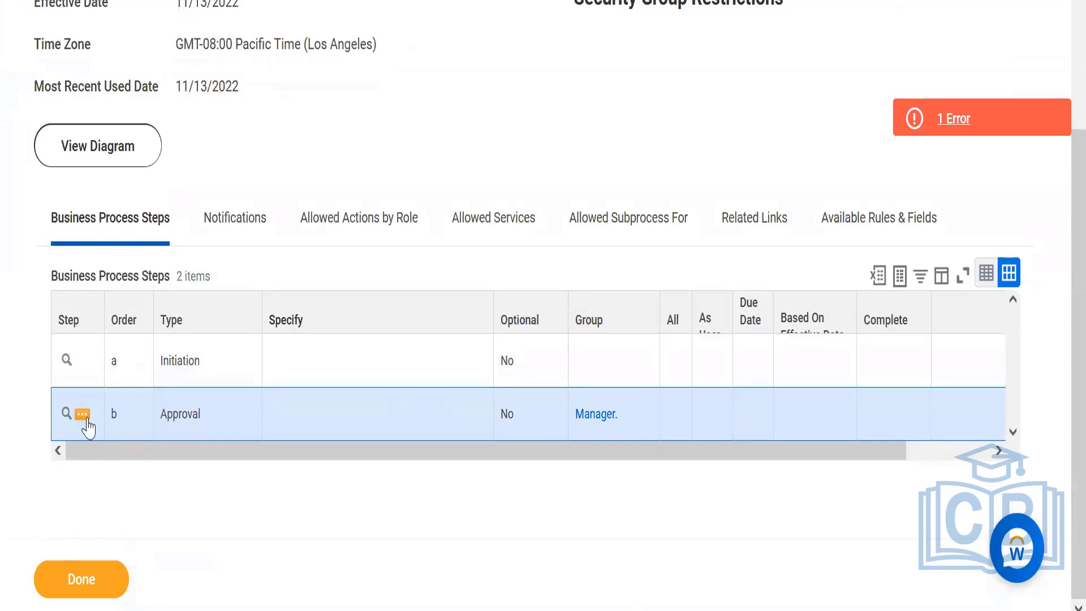
left_click(83, 416)
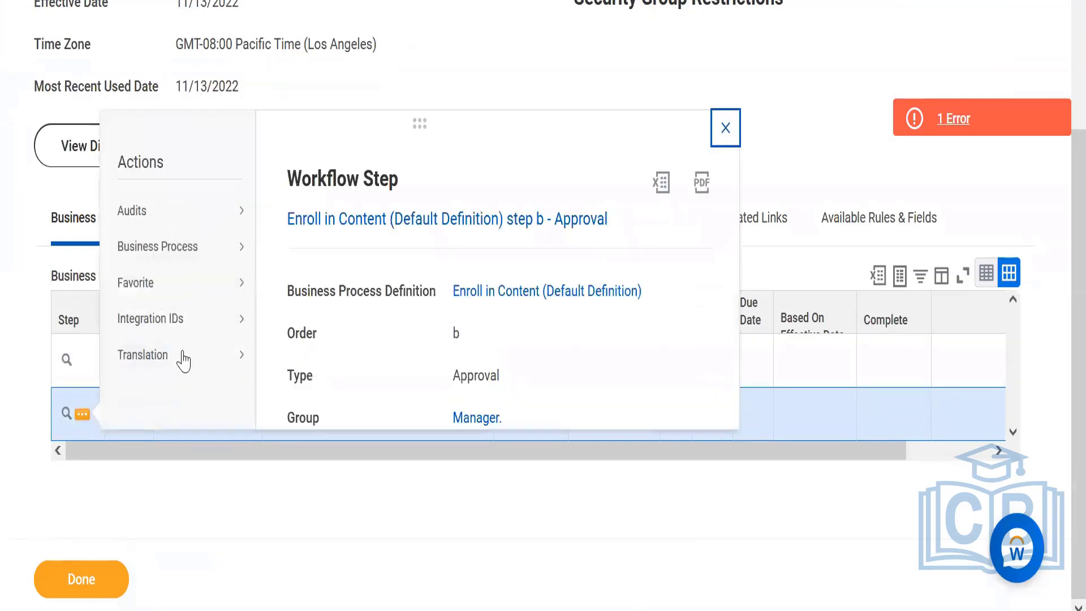
mouse_move(180, 252)
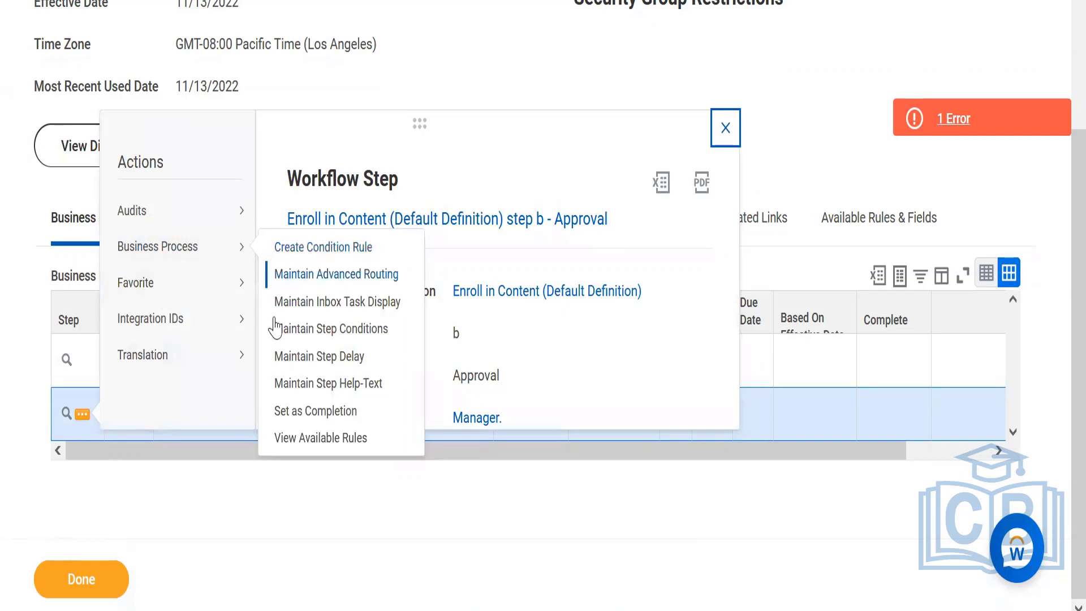
left_click(337, 250)
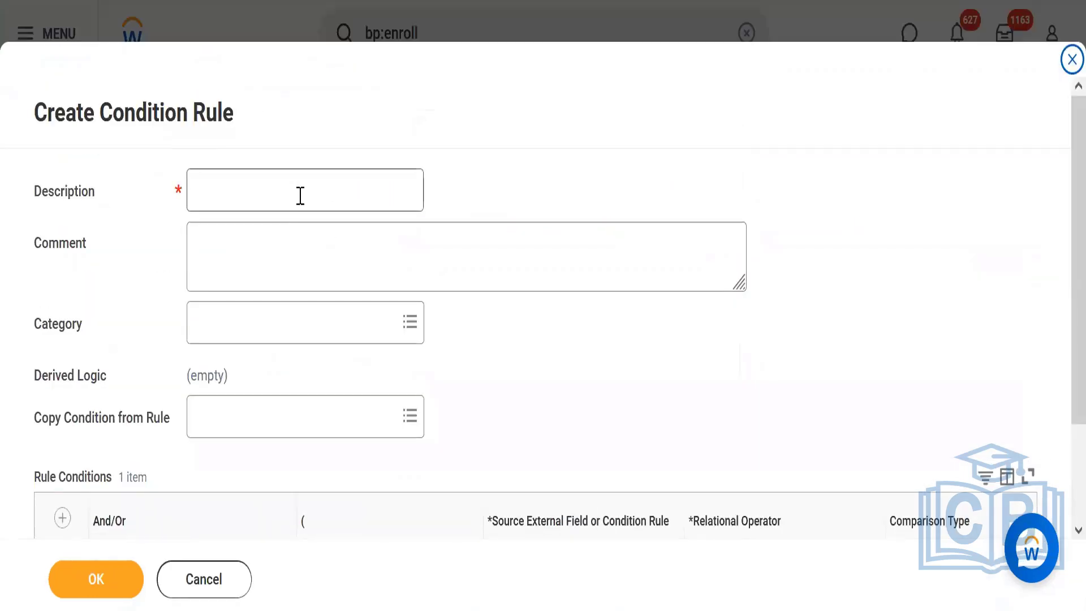
left_click(300, 195)
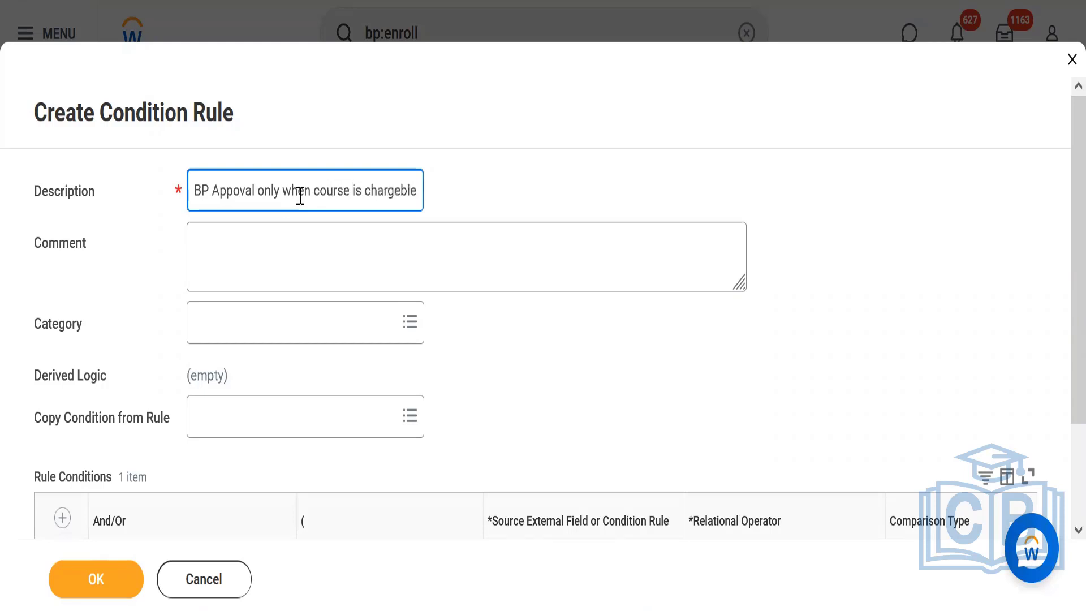
Search for course cost and choose Course Cost as the source external field of the rule's first condition.
scroll(1059, 203, "down", 2)
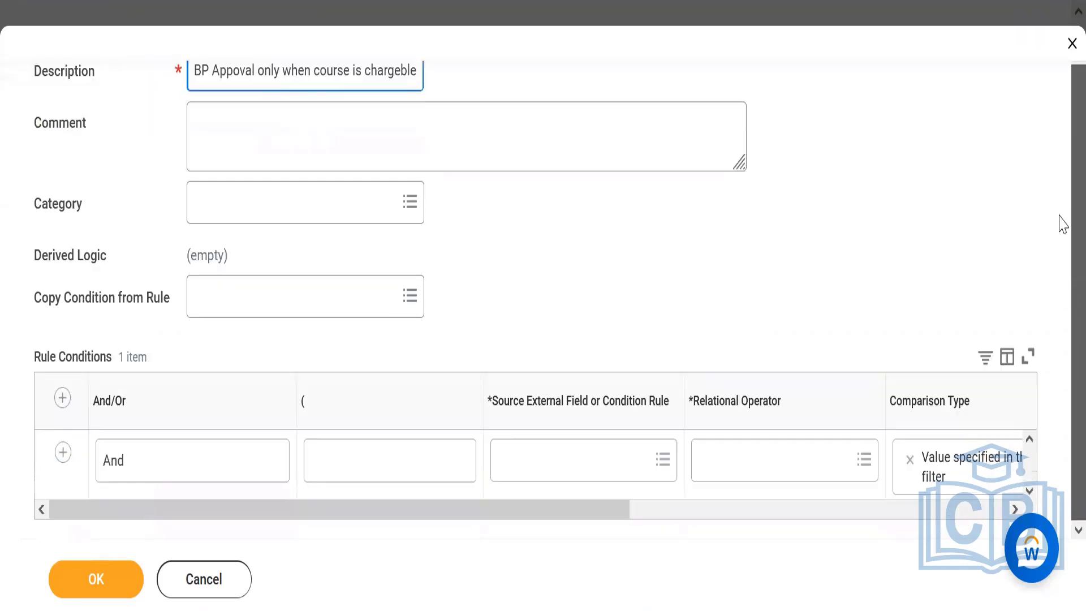
left_click(540, 469)
type("course co")
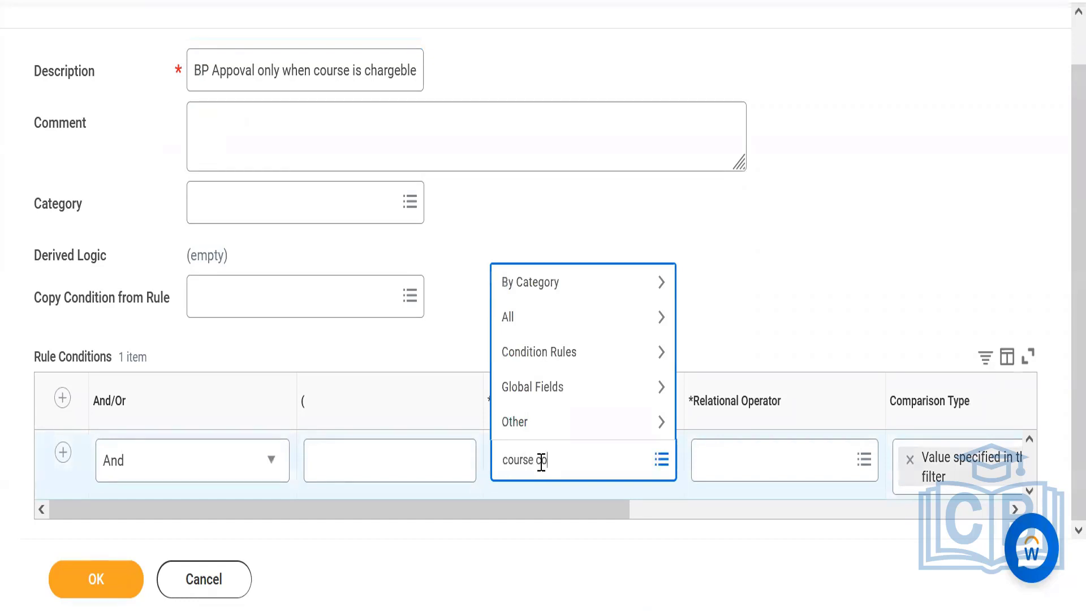
type("st")
key("Return")
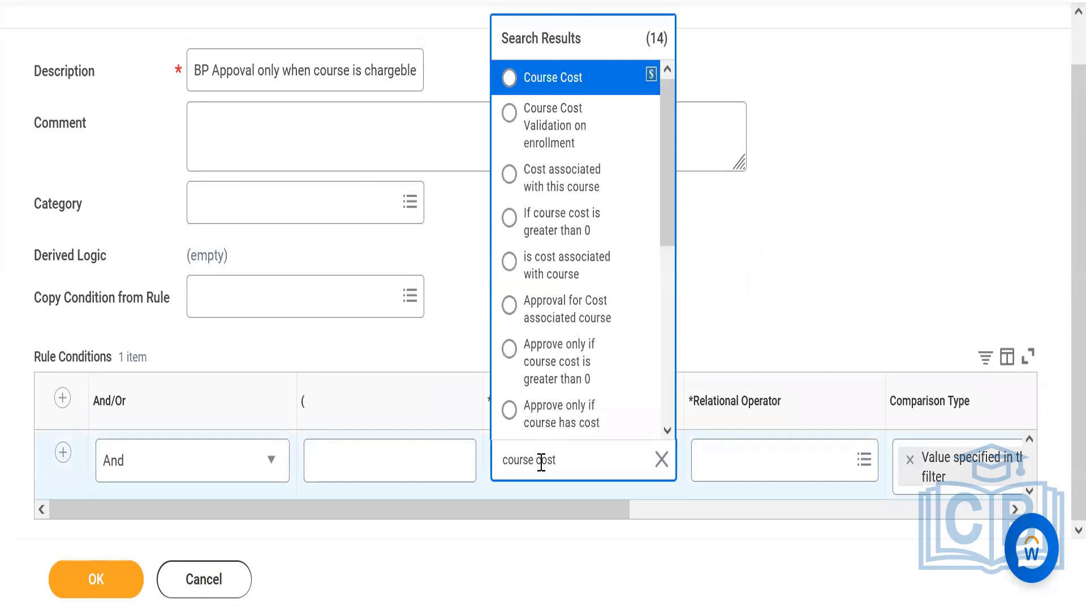
left_click(571, 86)
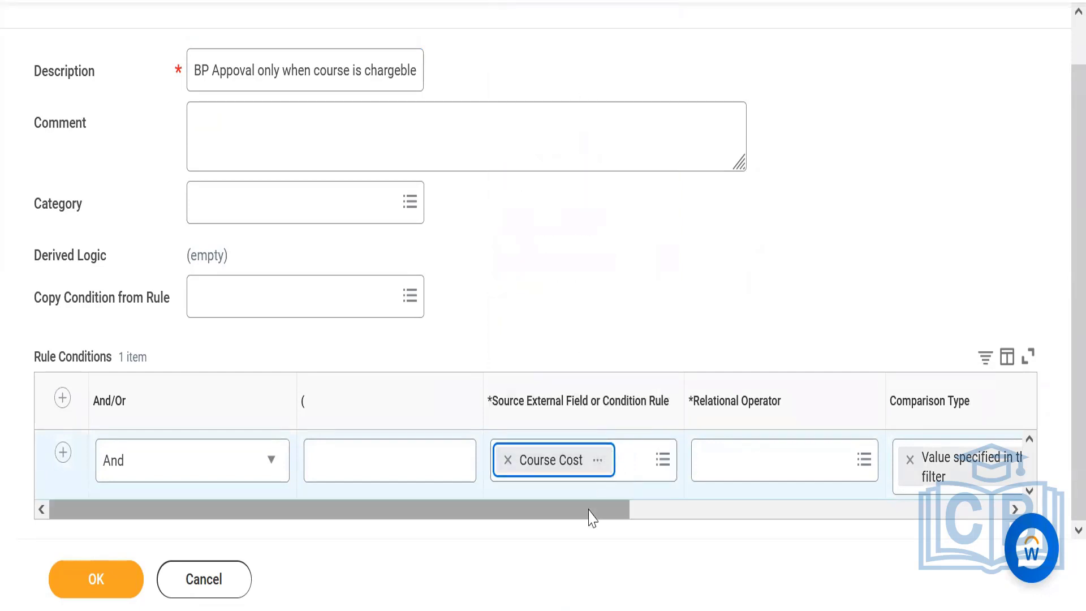
Set the relational operator of the Course Cost condition to greater than.
left_click_drag(589, 513, 747, 503)
left_click(579, 473)
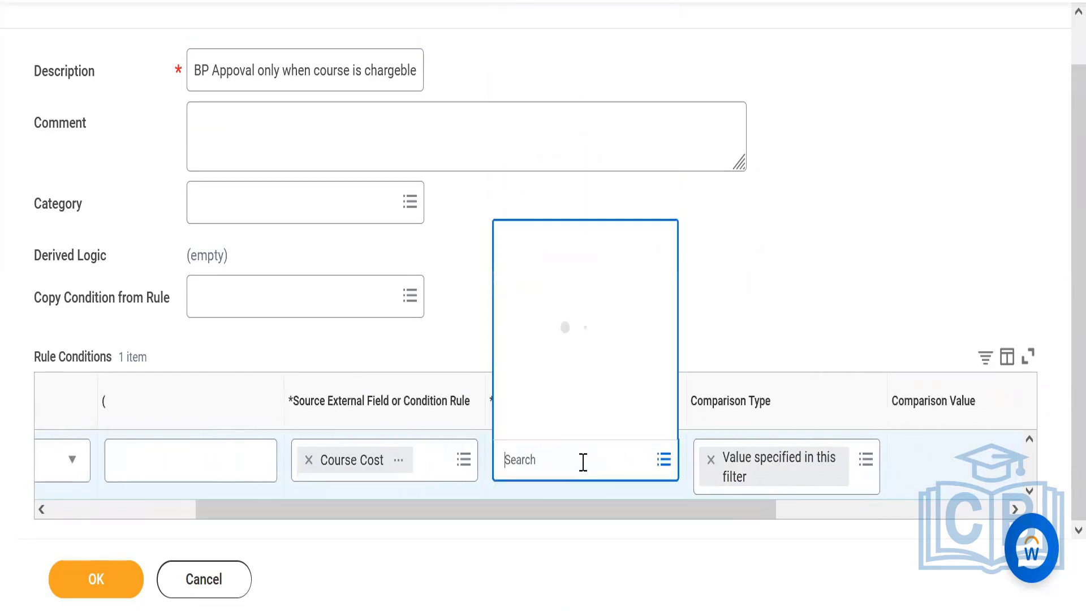
type("in")
key("BackSpace")
key("BackSpace")
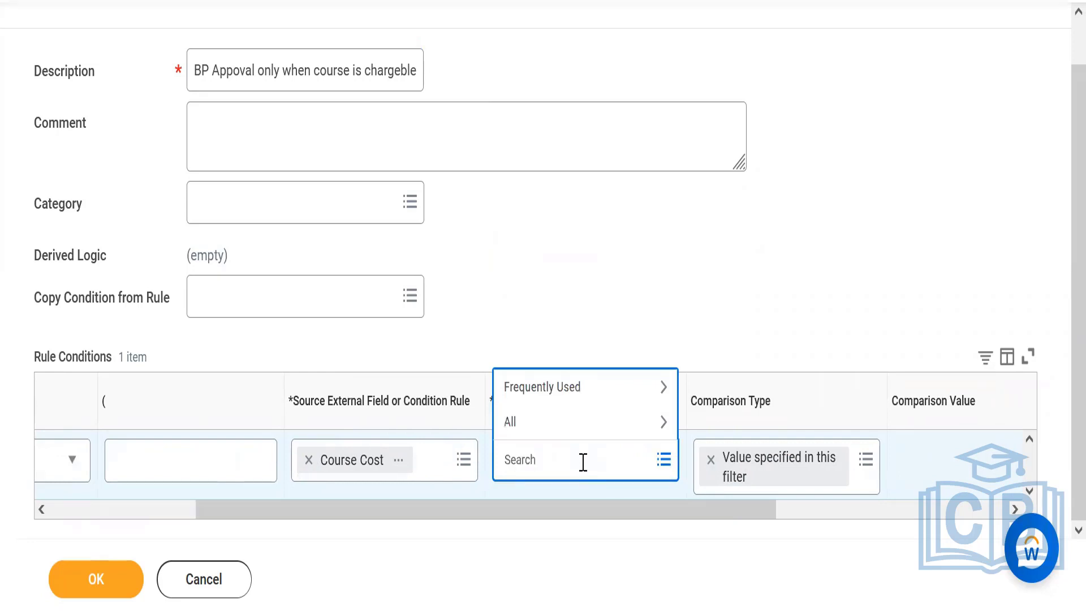
left_click(563, 389)
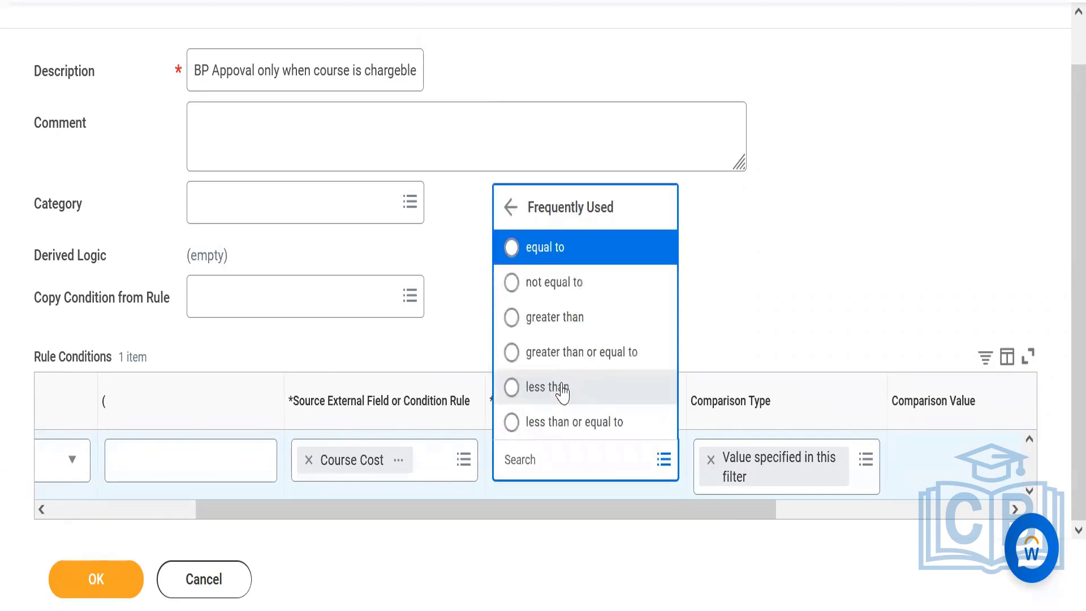
left_click(579, 321)
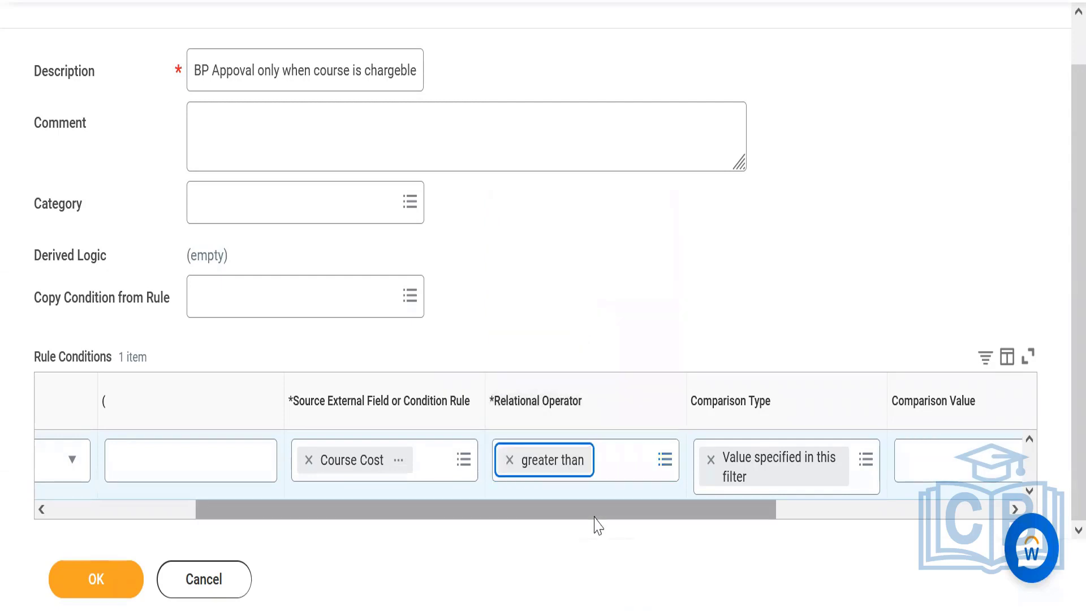
Use 0 as the comparison value of the Course Cost condition and save the condition rule.
left_click_drag(594, 517, 799, 516)
left_click(792, 463)
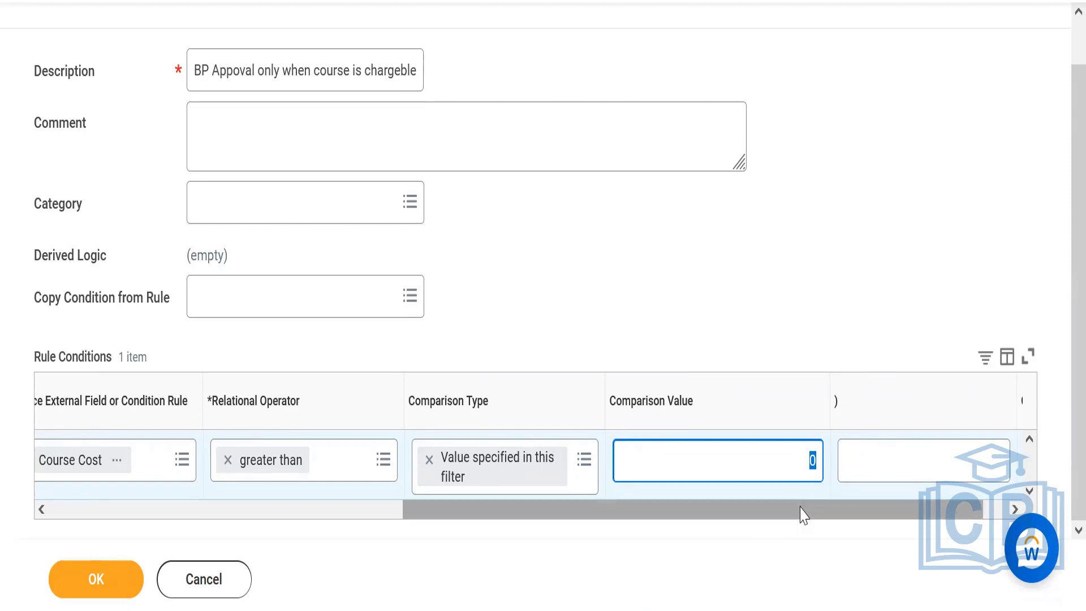
left_click_drag(800, 509, 238, 516)
left_click(106, 586)
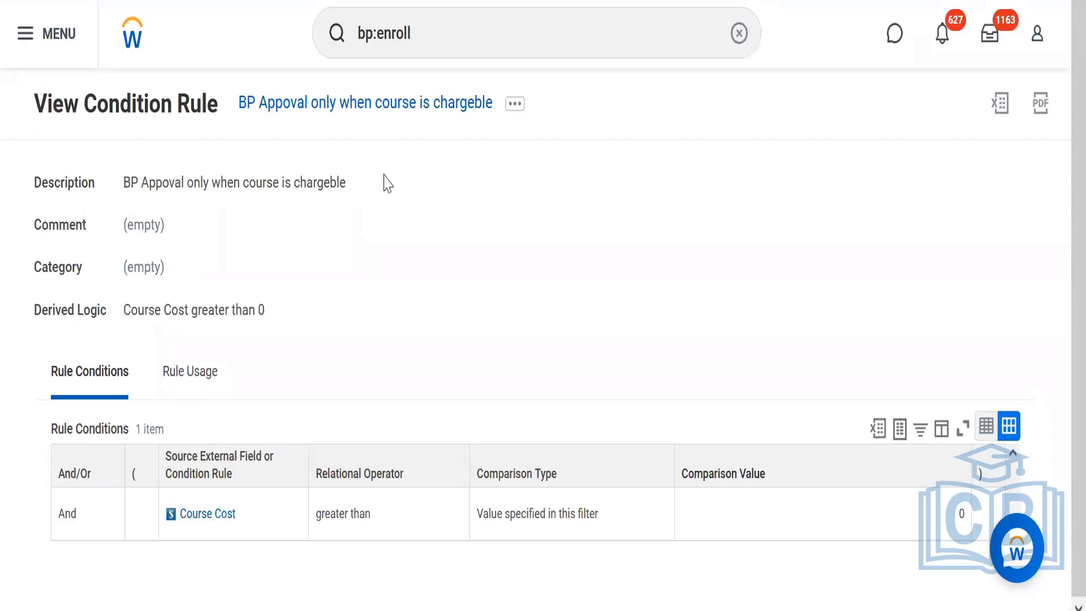
Copy the condition rule's name and reopen Enroll in Content (Default Definition) through a search for bp:enroll.
right_click(360, 114)
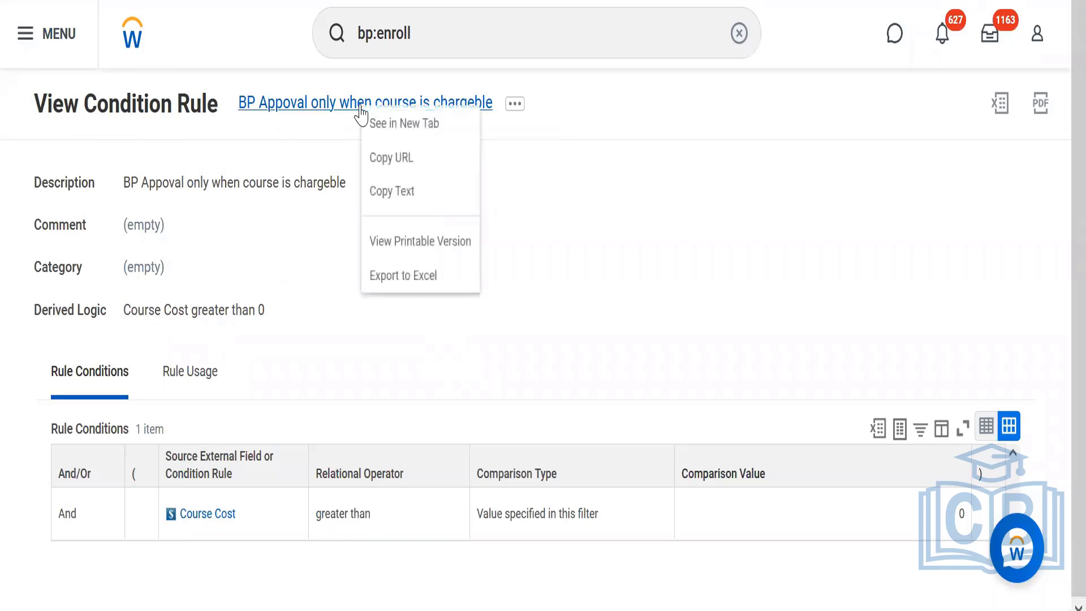
left_click(407, 192)
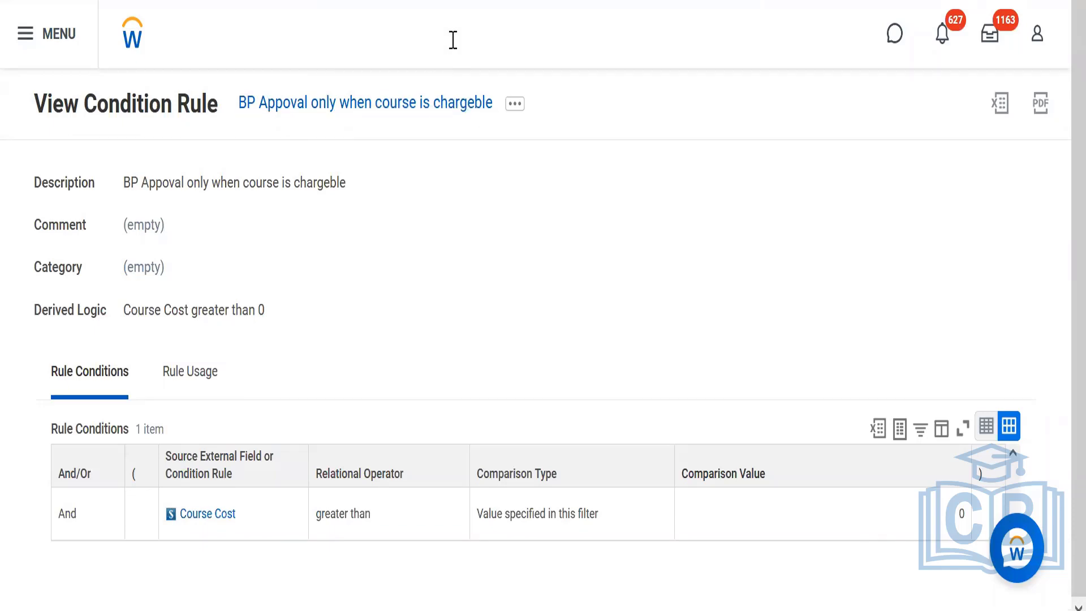
key("Return")
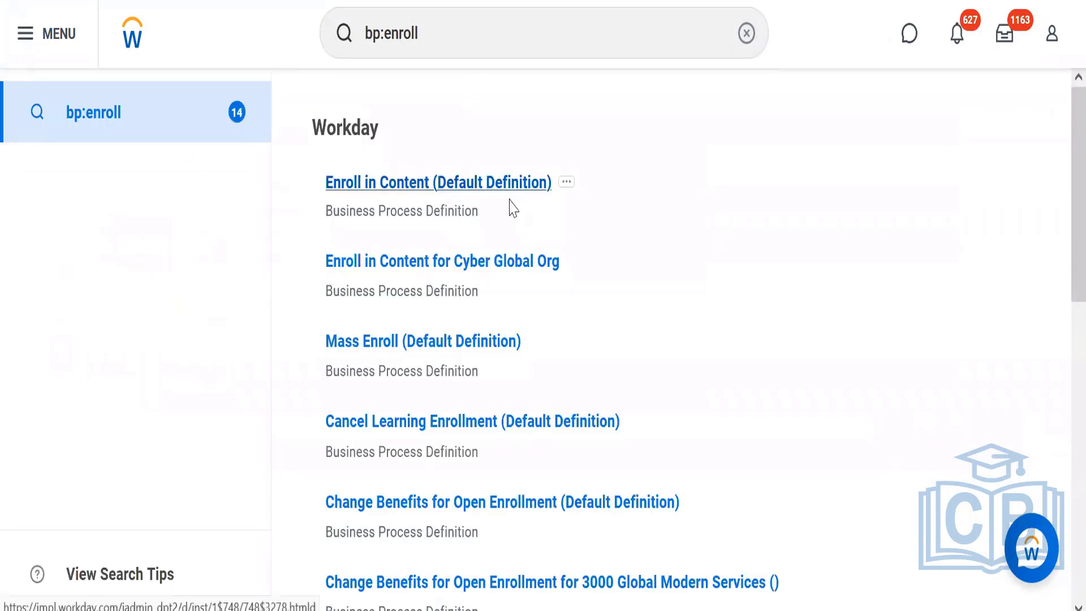
left_click(451, 191)
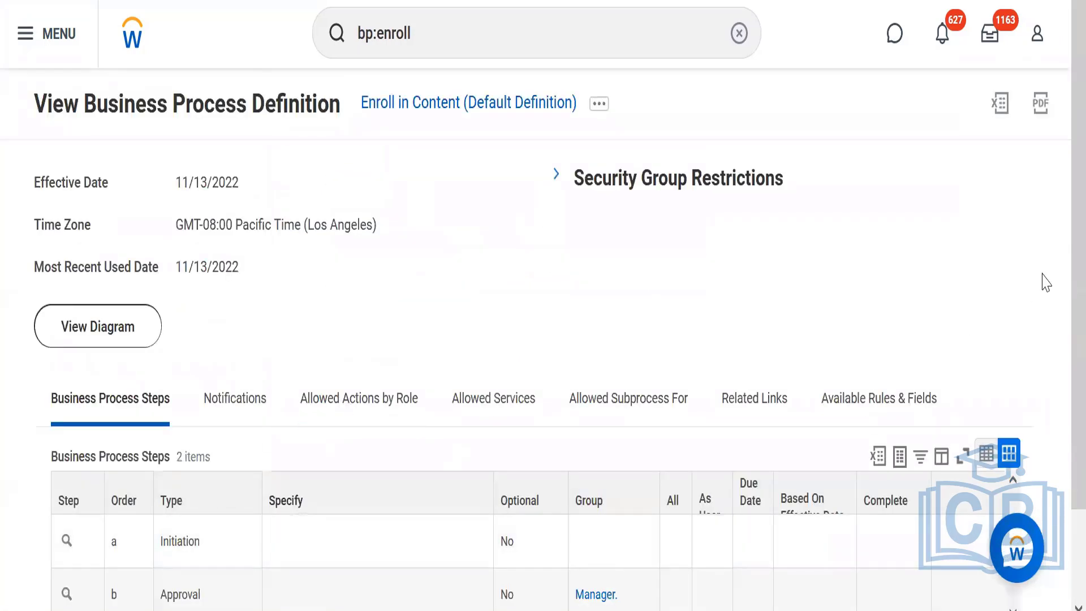
Open the step conditions of Approval step b in the Enroll in Content business process for maintenance.
scroll(1059, 291, "down", 2)
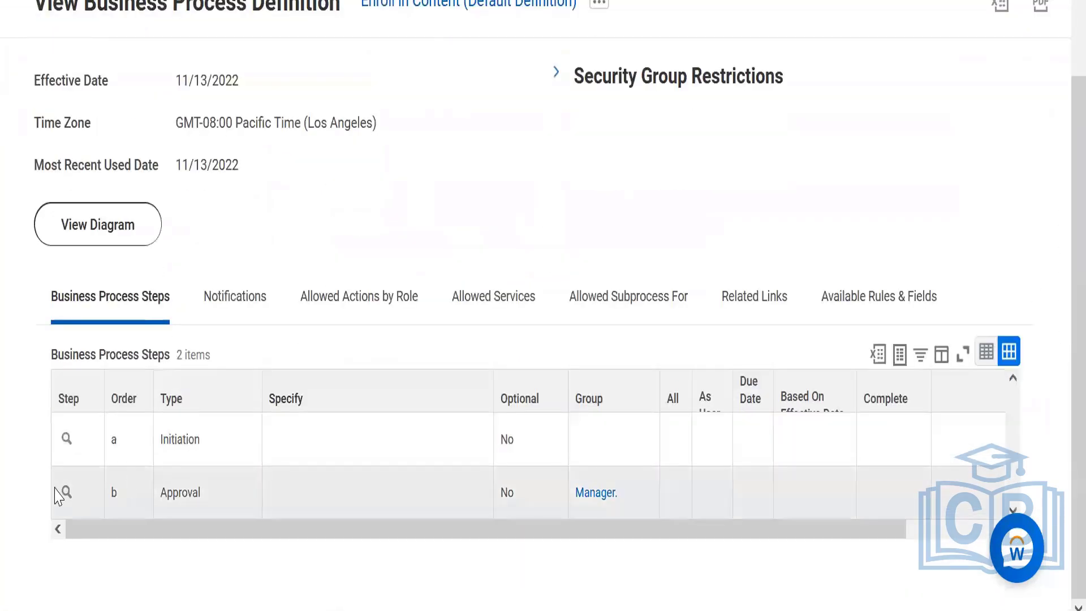
left_click(83, 500)
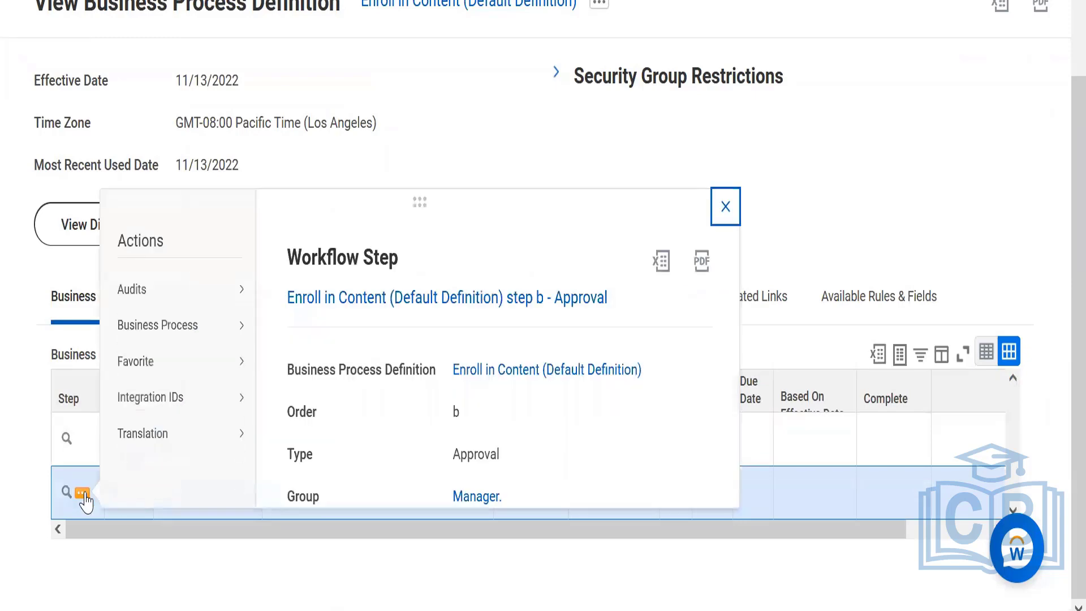
mouse_move(170, 332)
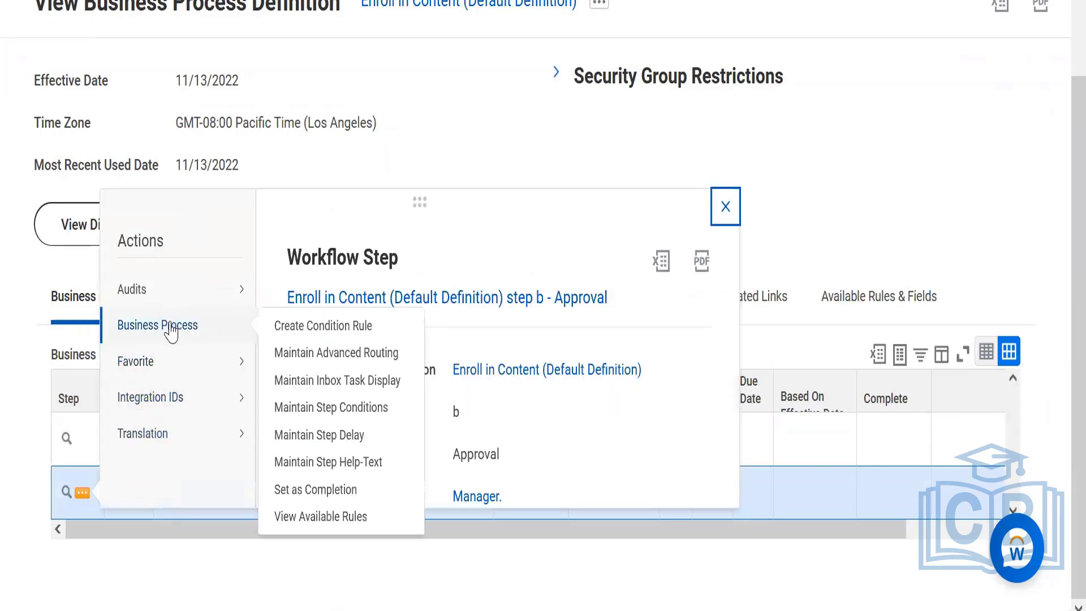
left_click(351, 413)
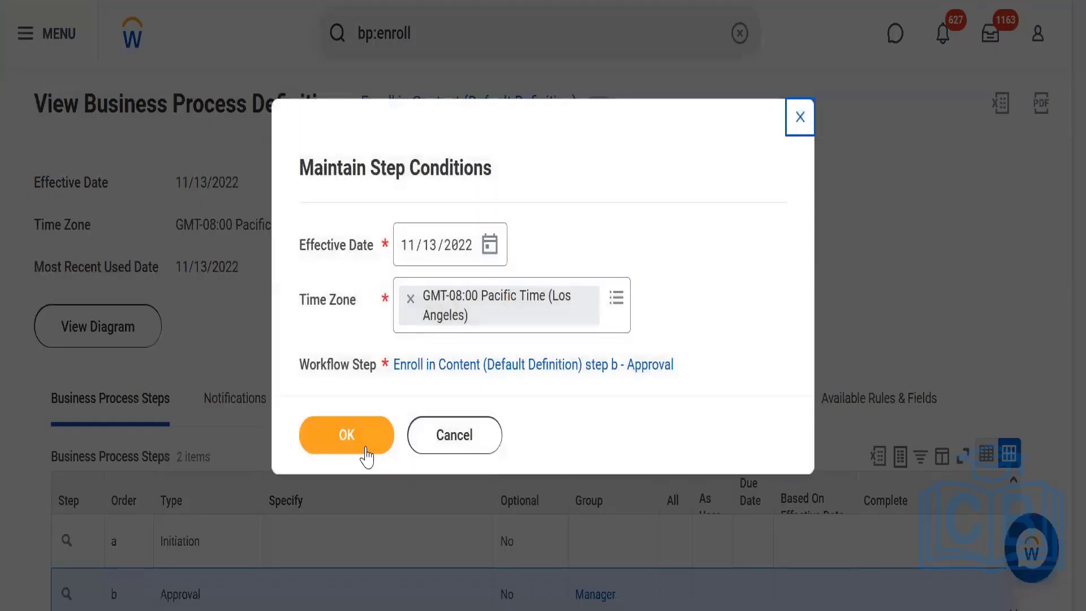
left_click(365, 453)
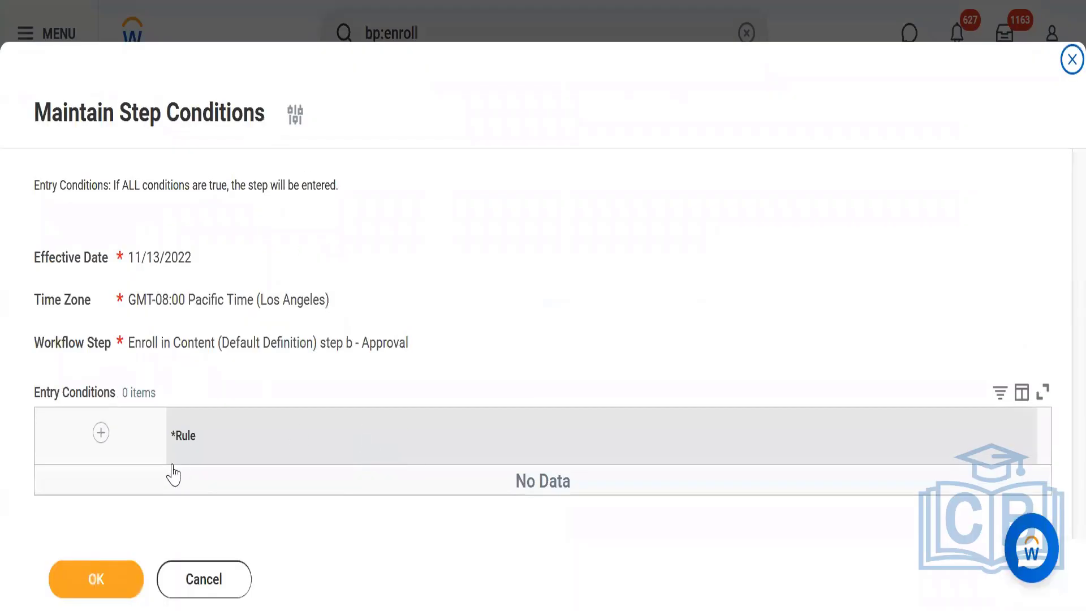
Add the rule "BP Appoval only when course is chargeble" as the Approval step's entry condition, save it and review the process steps.
left_click(101, 434)
scroll(1059, 266, "down", 2)
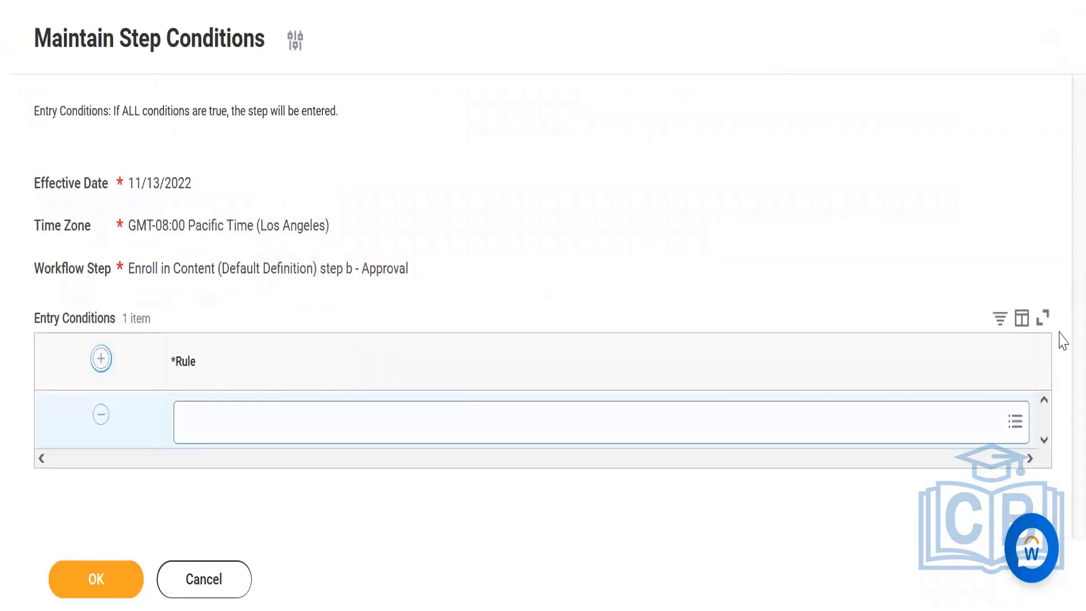
left_click(601, 425)
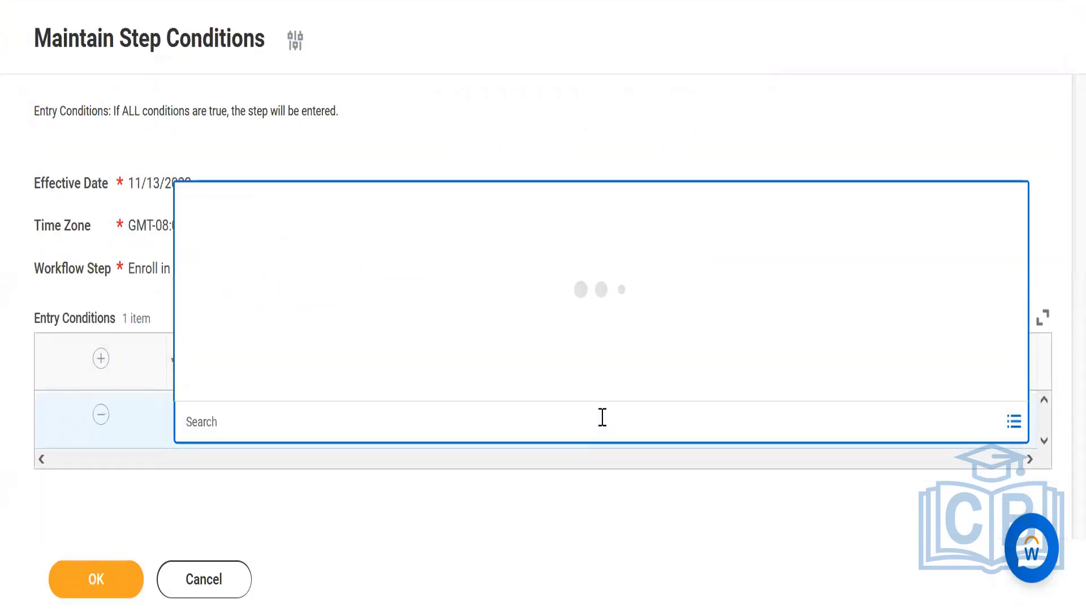
key("ctrl+v")
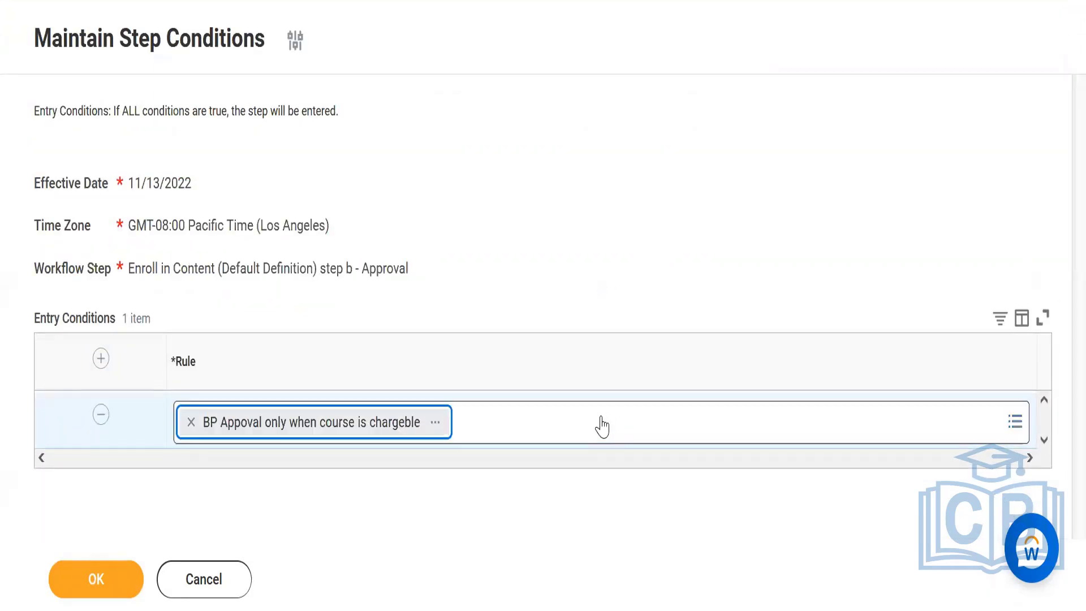
left_click(269, 504)
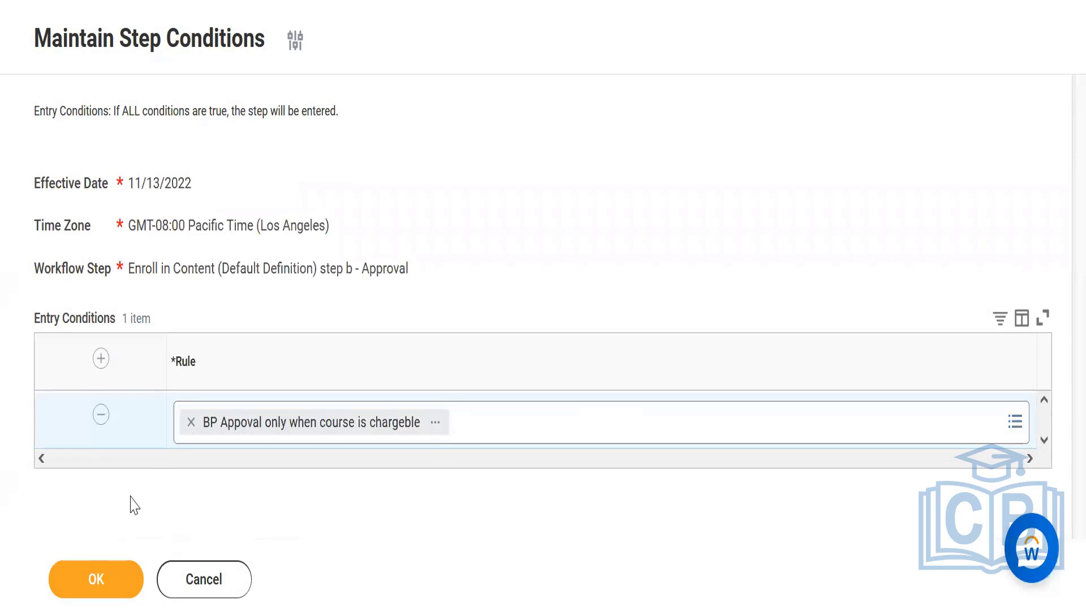
left_click(104, 578)
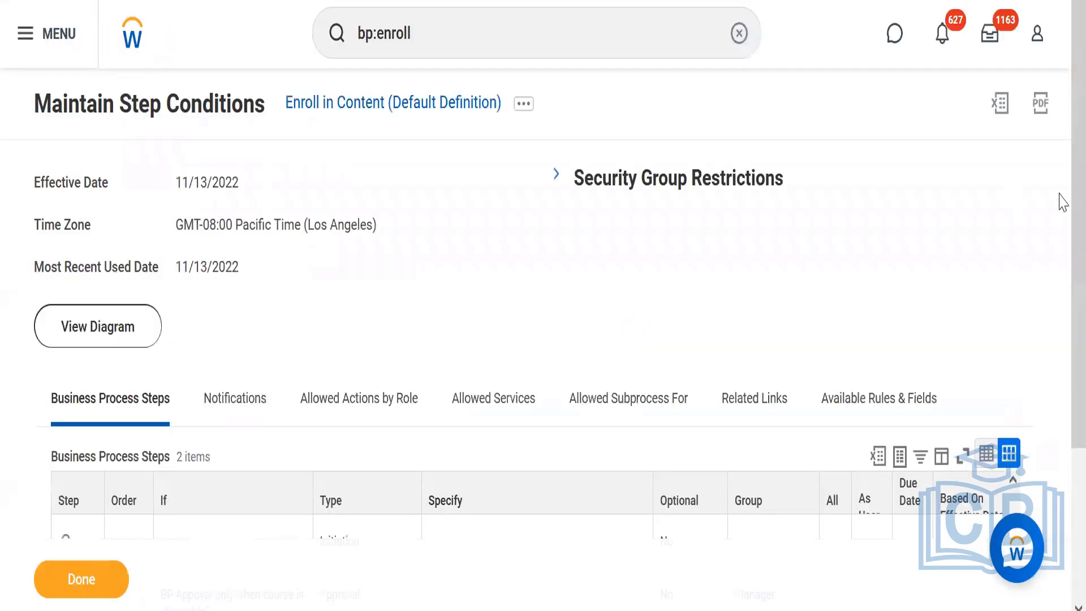
scroll(1063, 304, "down", 2)
scroll(1061, 328, "down", 3)
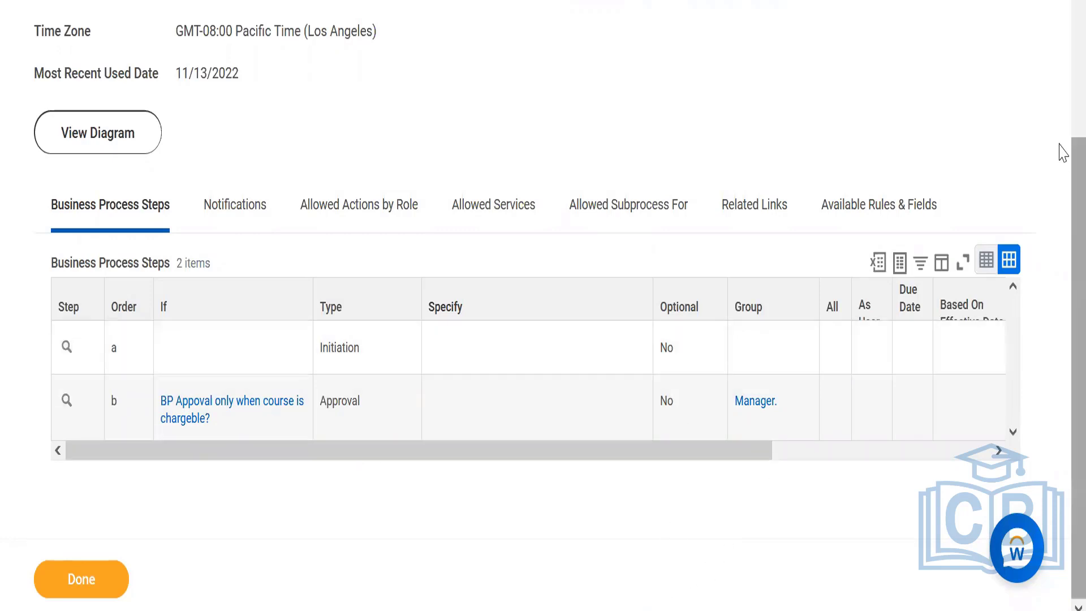
scroll(1062, 152, "up", 3)
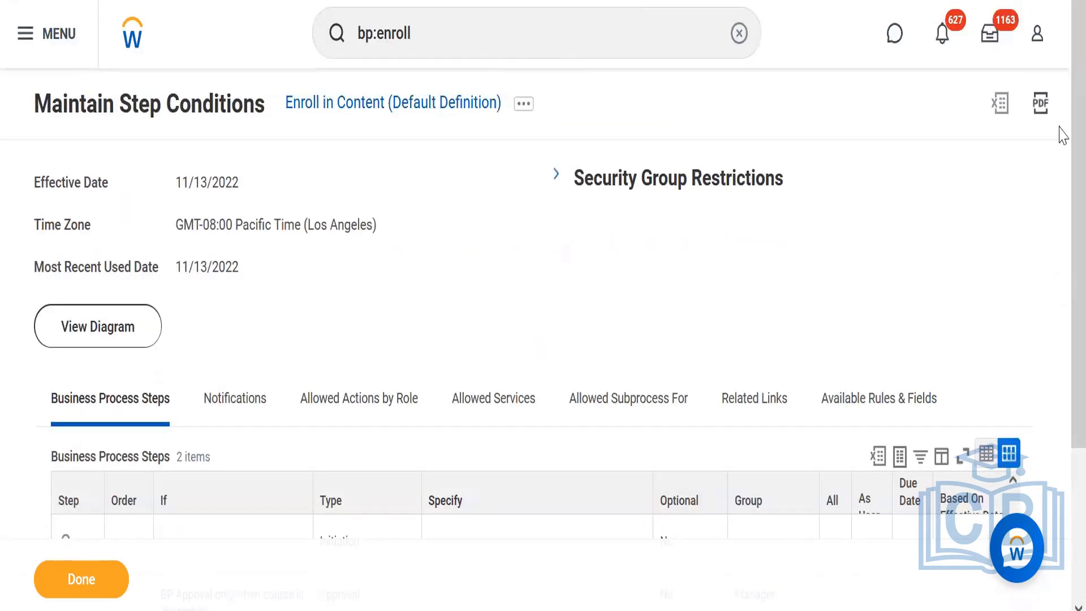
Return to the home page and view the signed-in worker's own profile.
left_click(135, 59)
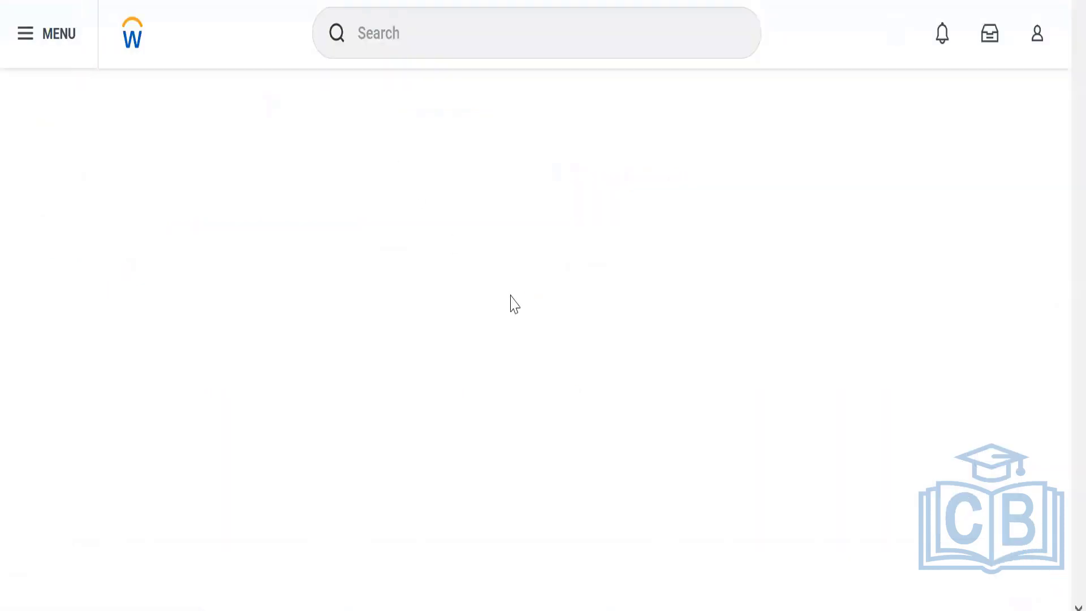
left_click(1038, 44)
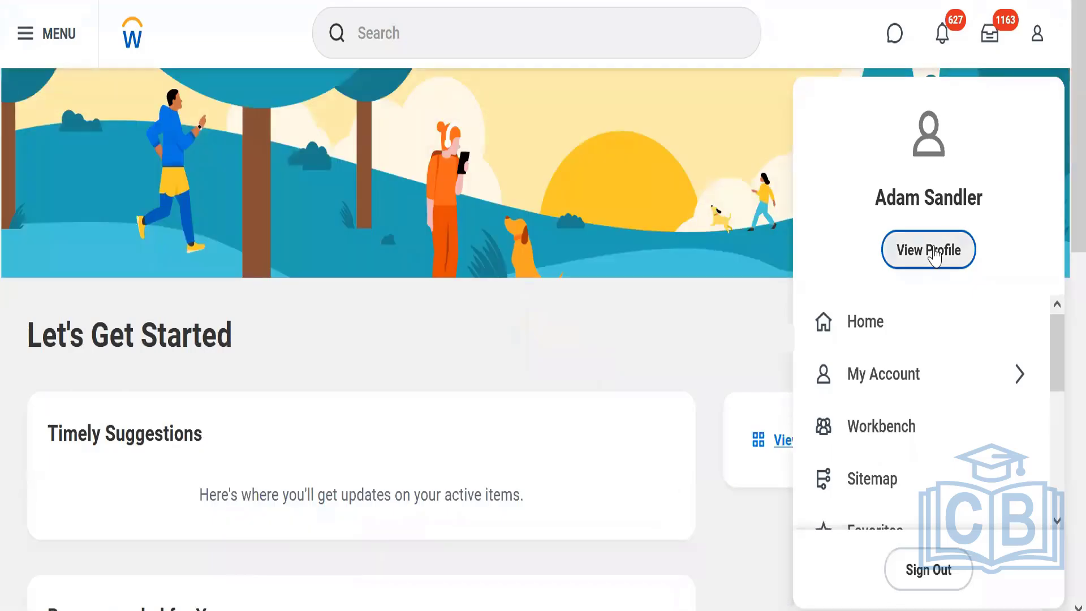
left_click(933, 252)
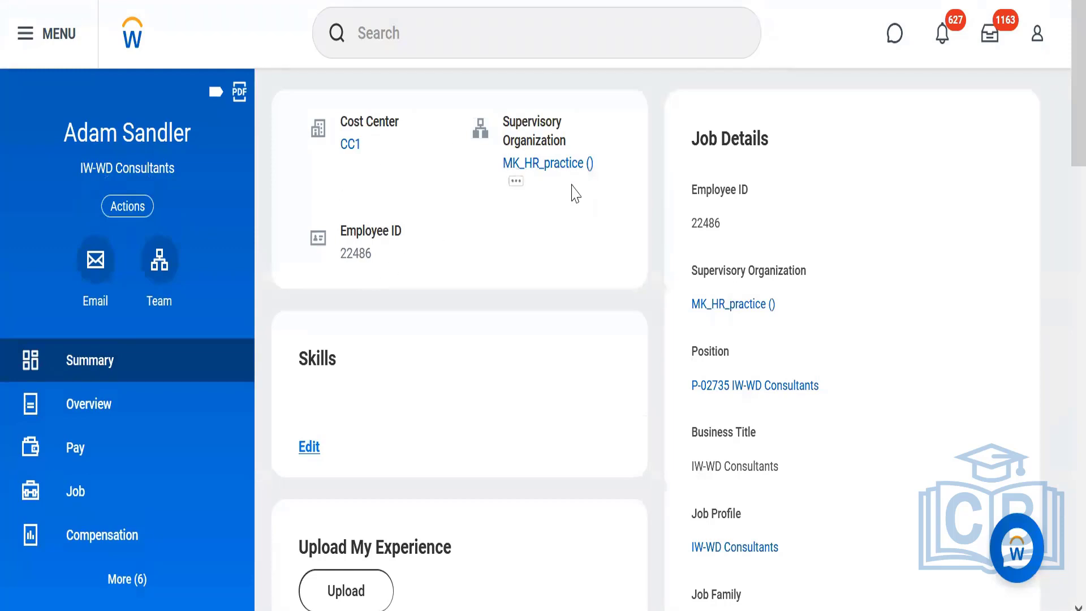
Search for a worker by first name and open the profile of the Sales Executive Assistant in Boston.
left_click(404, 30)
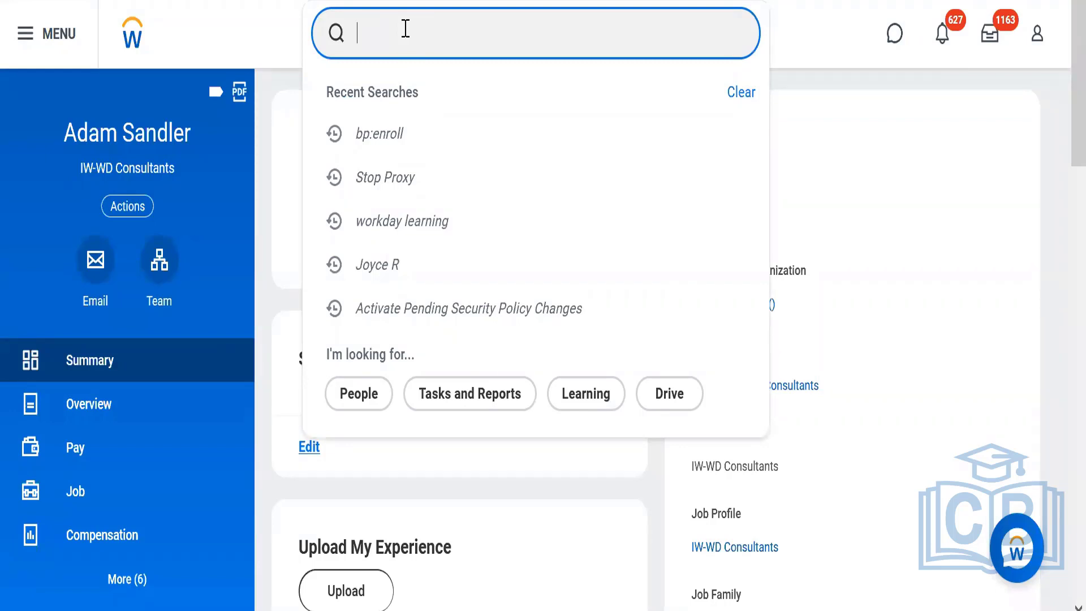
type("l")
key("BackSpace")
type("joyce")
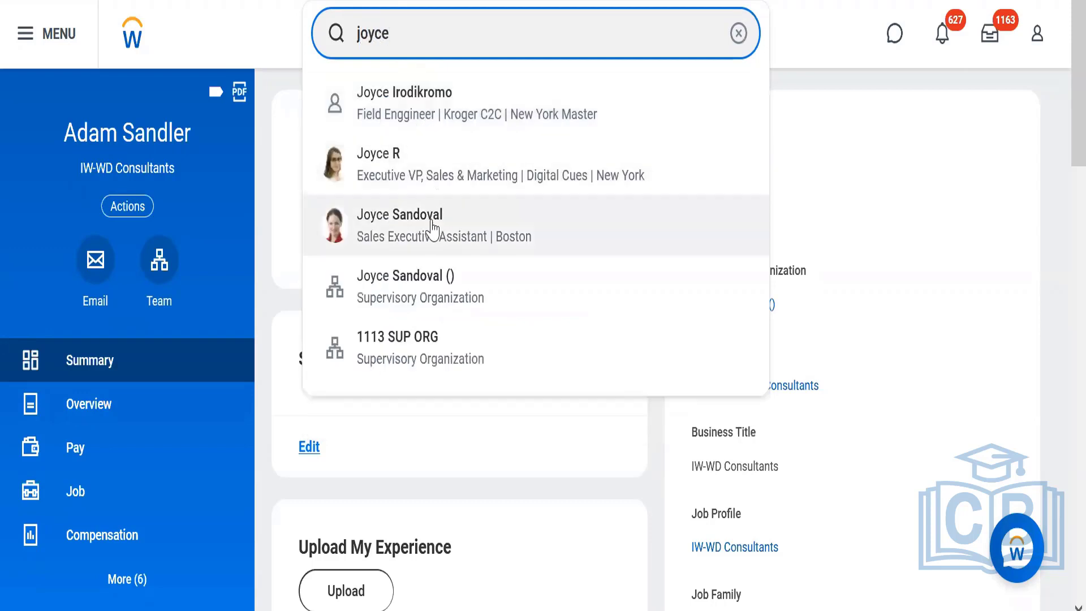
left_click(433, 226)
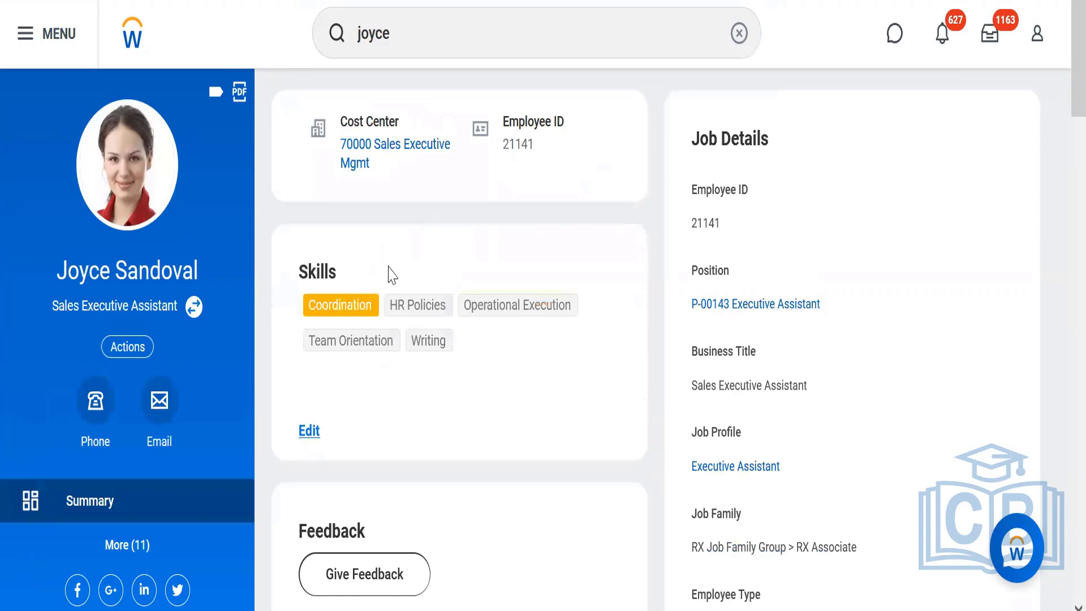
Search for the Executive VP, Sales & Marketing of Digital Cues and view that worker's history.
left_click(404, 33)
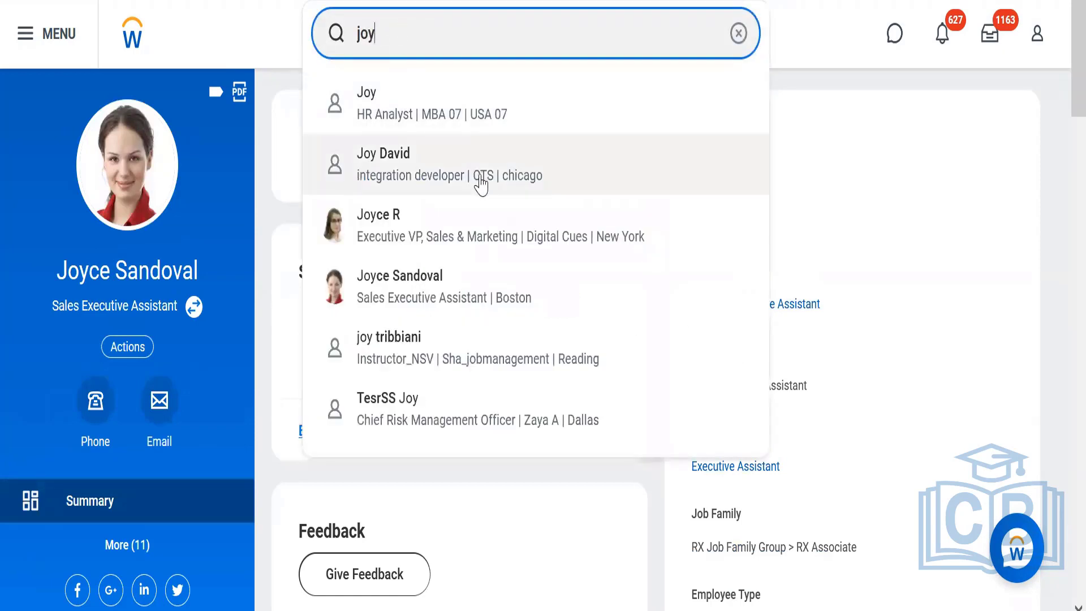
left_click(393, 229)
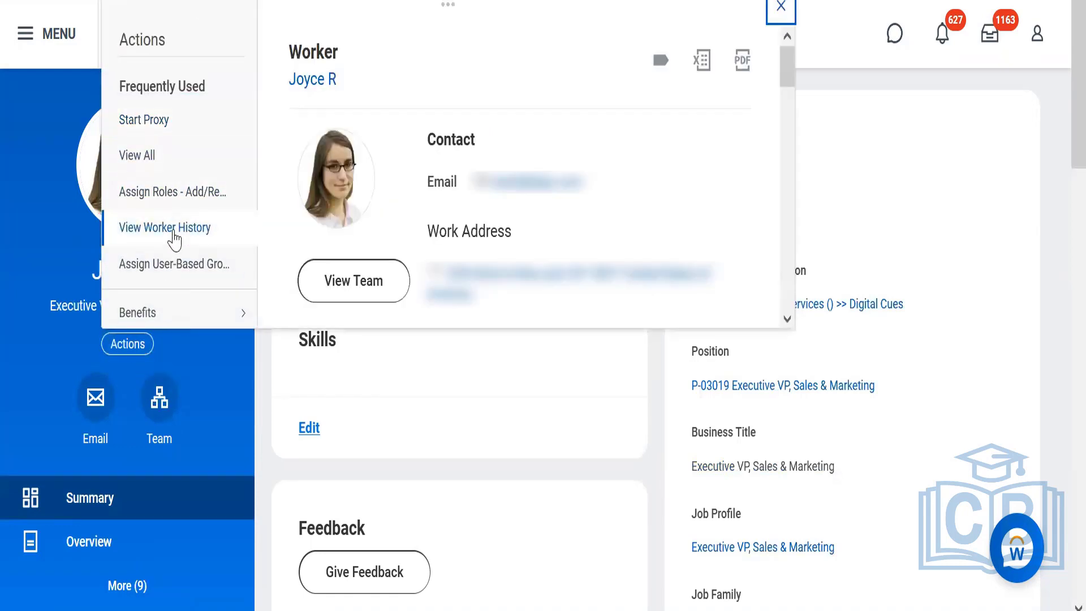
left_click(175, 235)
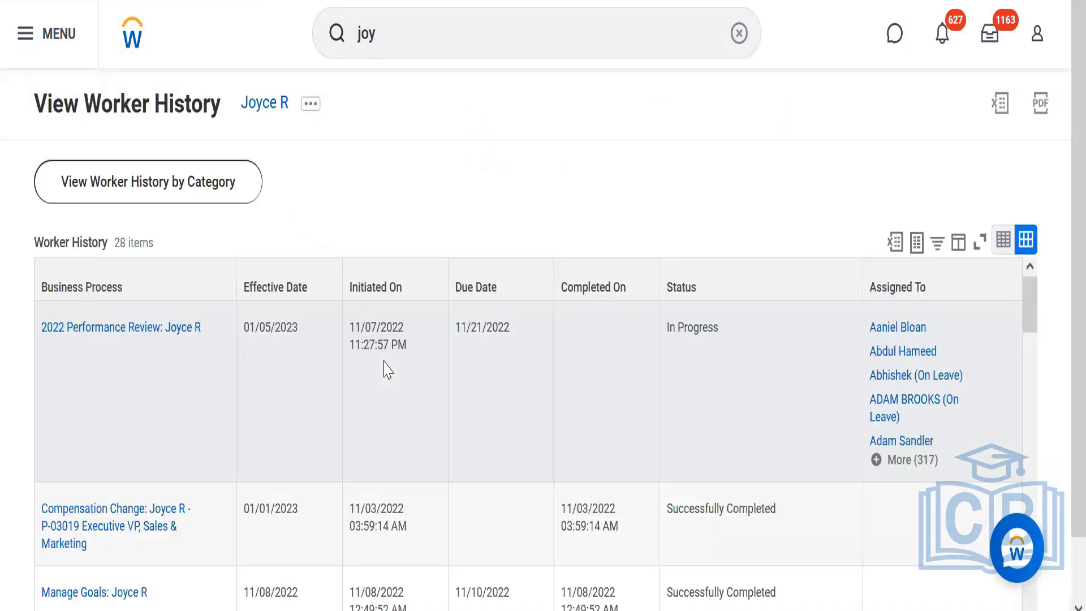
Reopen the profile of the Executive VP, Sales & Marketing from the recent searches and show its Career section.
left_click(395, 28)
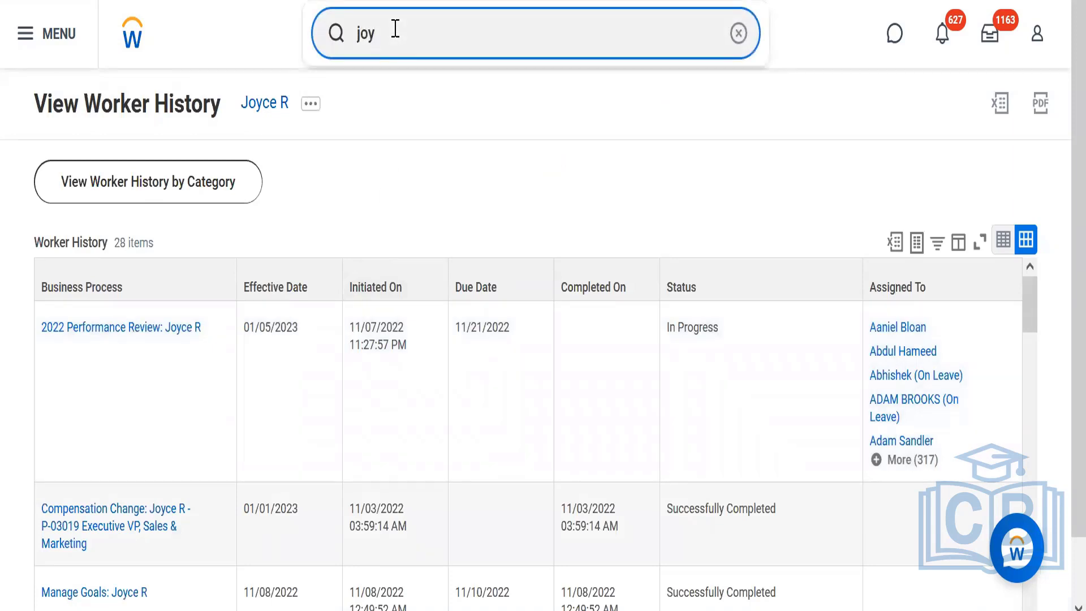
key("BackSpace")
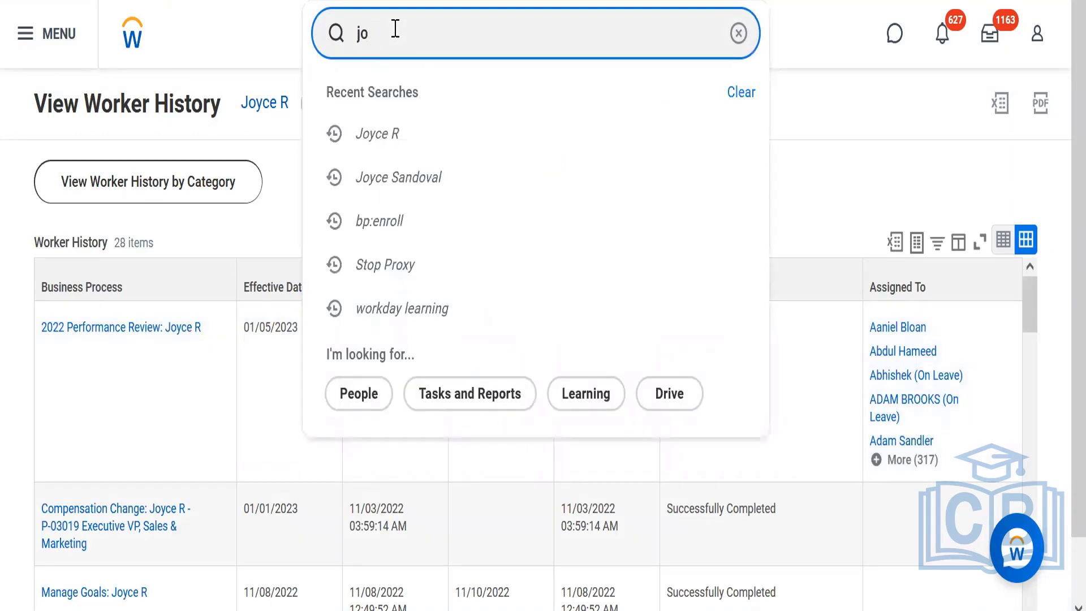
left_click(376, 142)
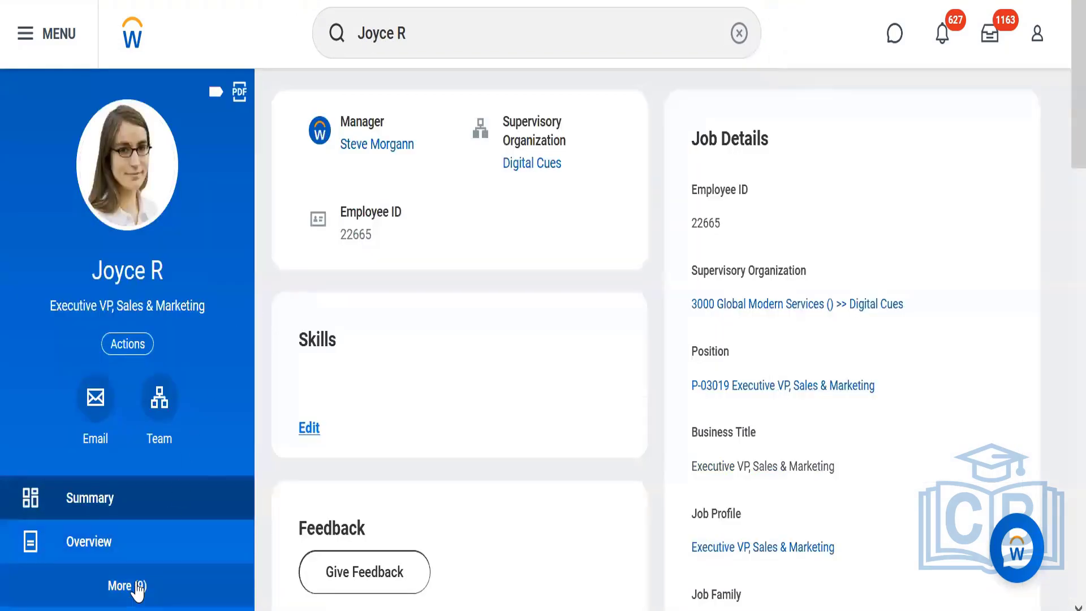
left_click(138, 586)
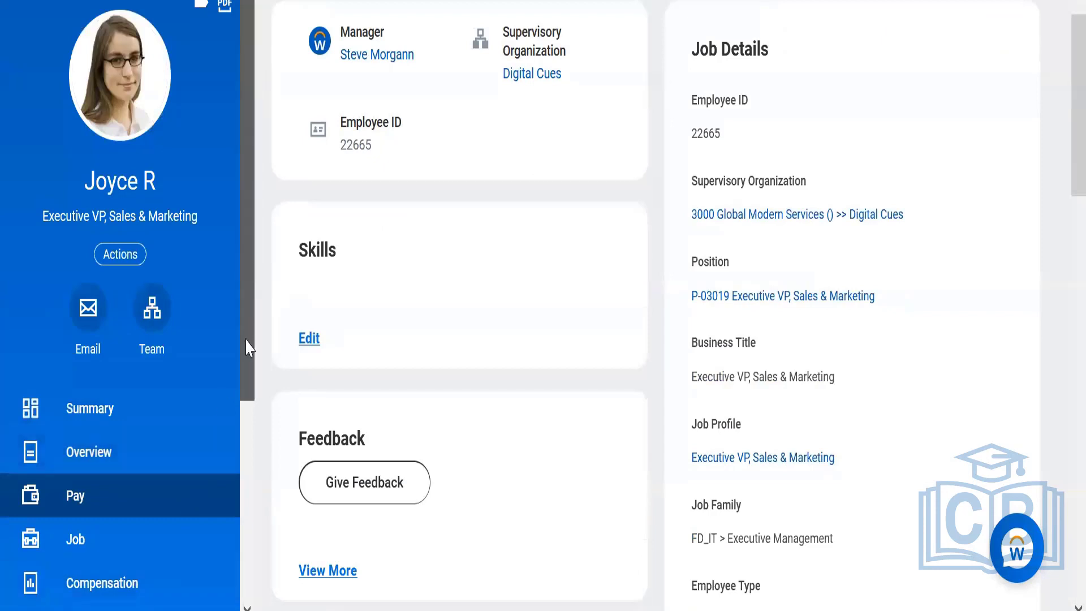
scroll(246, 470, "down", 5)
left_click(126, 508)
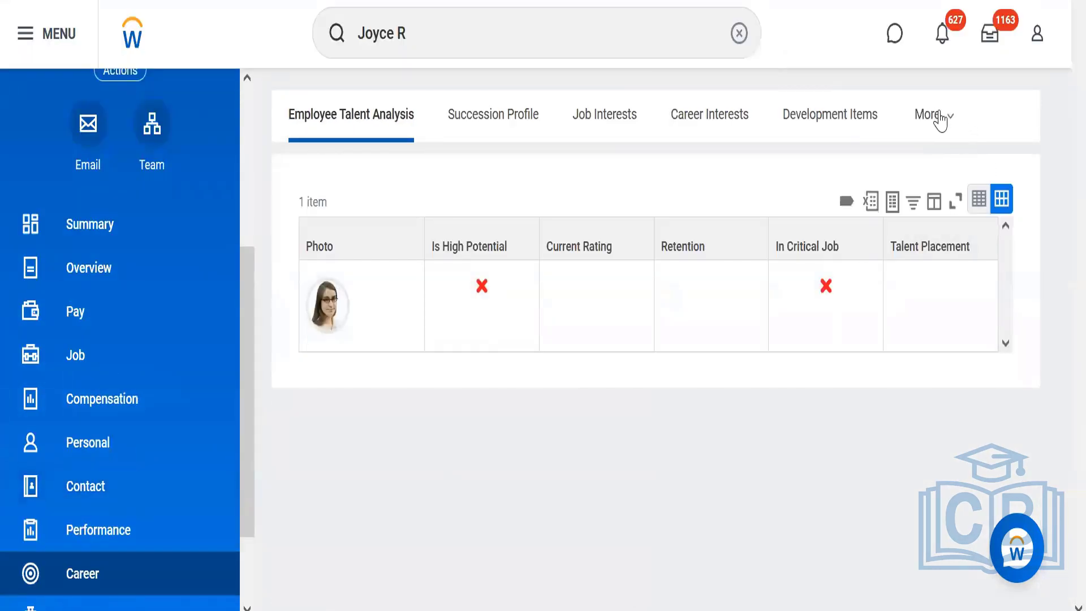
Examine the worker's not started, in progress and historical learning records in the Career section.
left_click(939, 118)
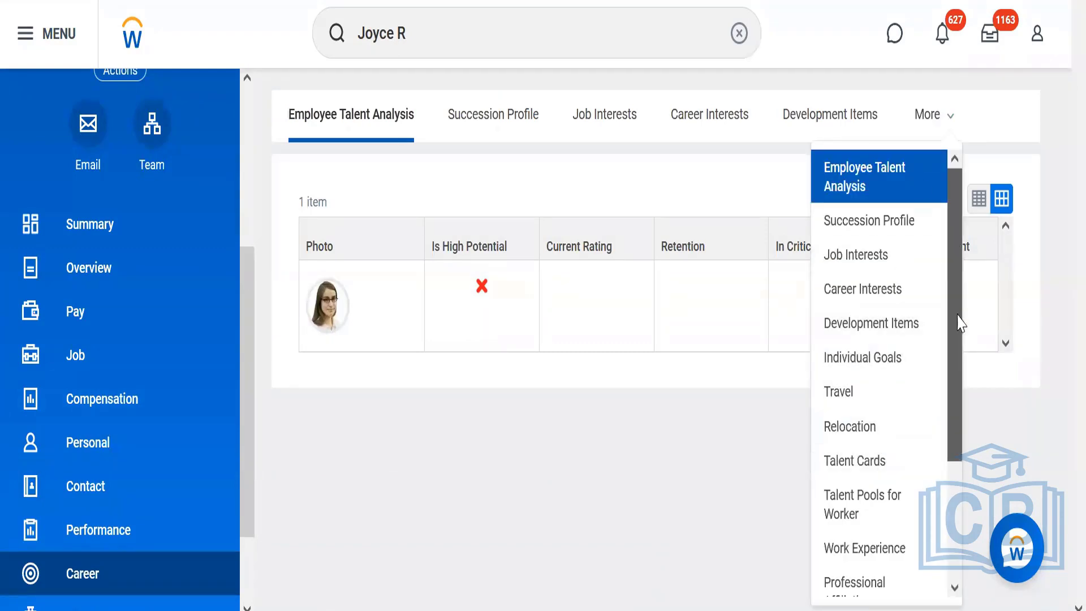
left_click_drag(959, 324, 962, 432)
left_click(853, 554)
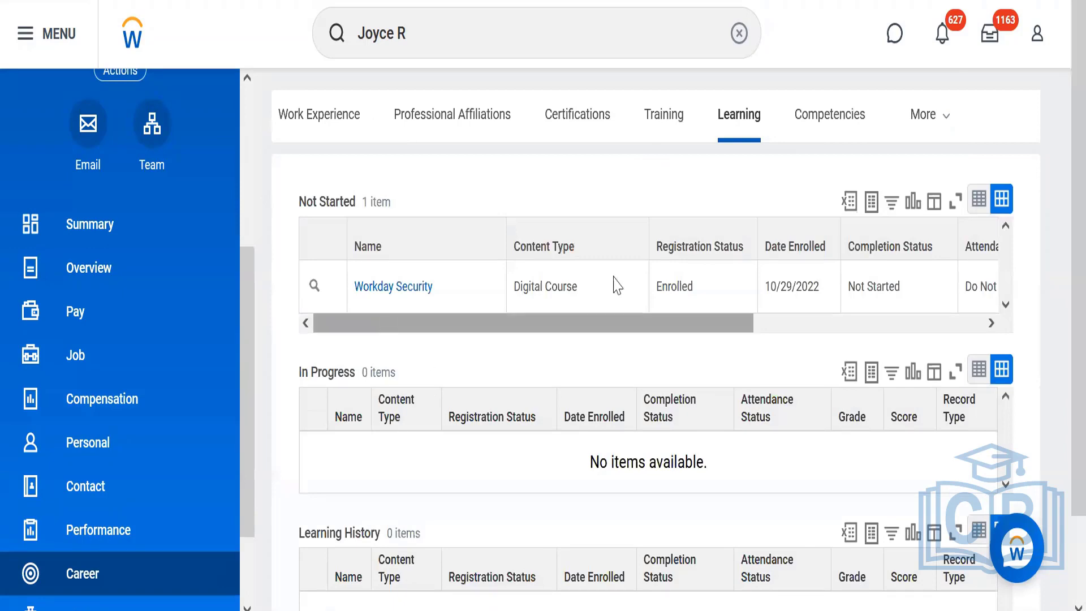
scroll(1059, 230, "down", 2)
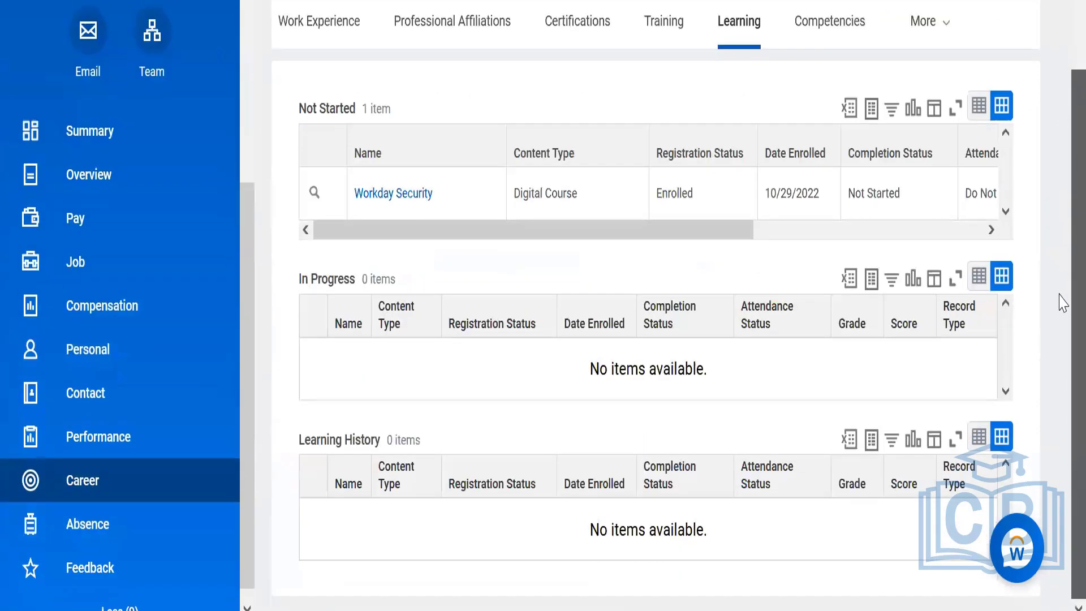
scroll(1062, 177, "up", 1)
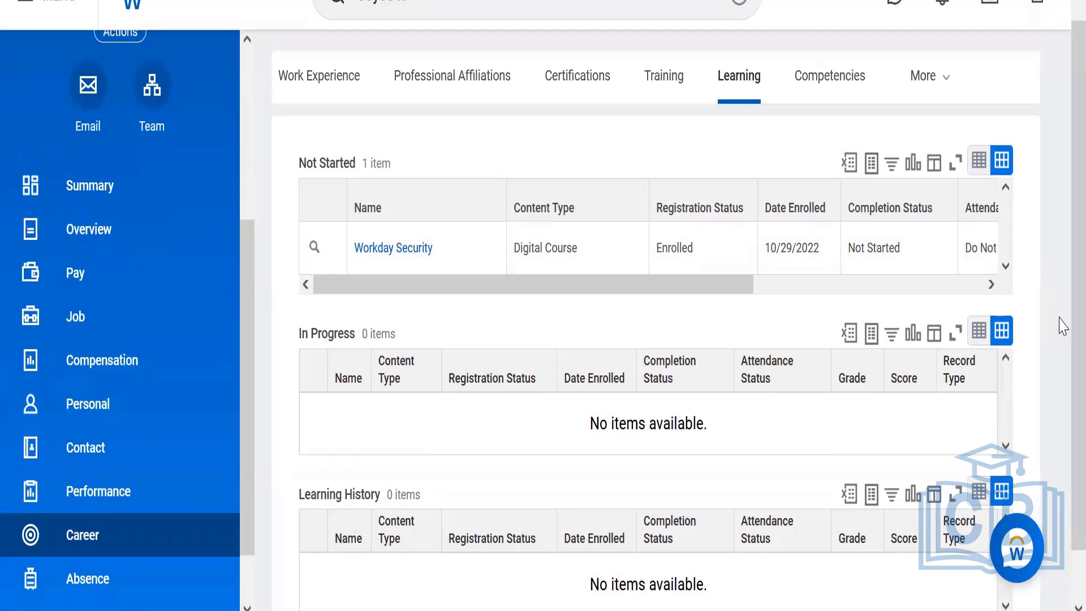
scroll(1063, 185, "up", 1)
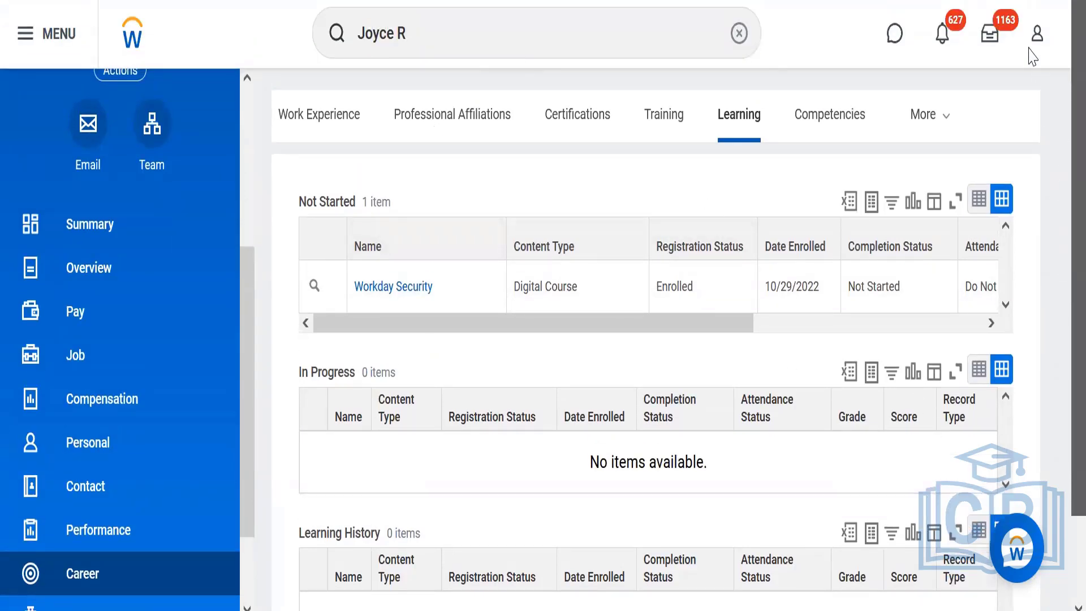
scroll(244, 146, "up", 5)
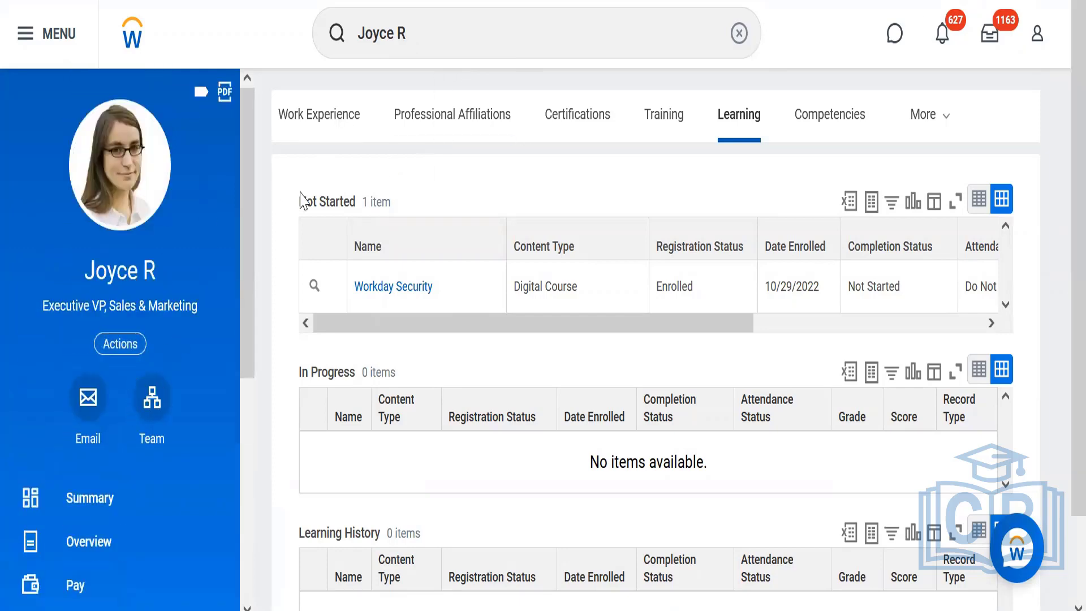
Open the profile of the worker's manager from the summary and start a proxy session as that manager.
left_click(97, 506)
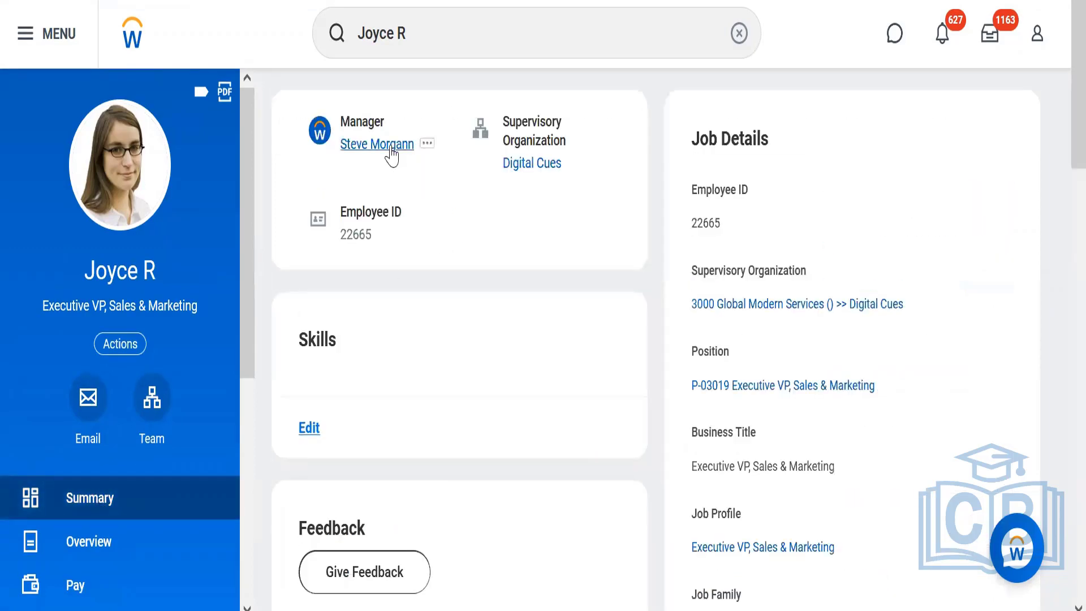
left_click(390, 148)
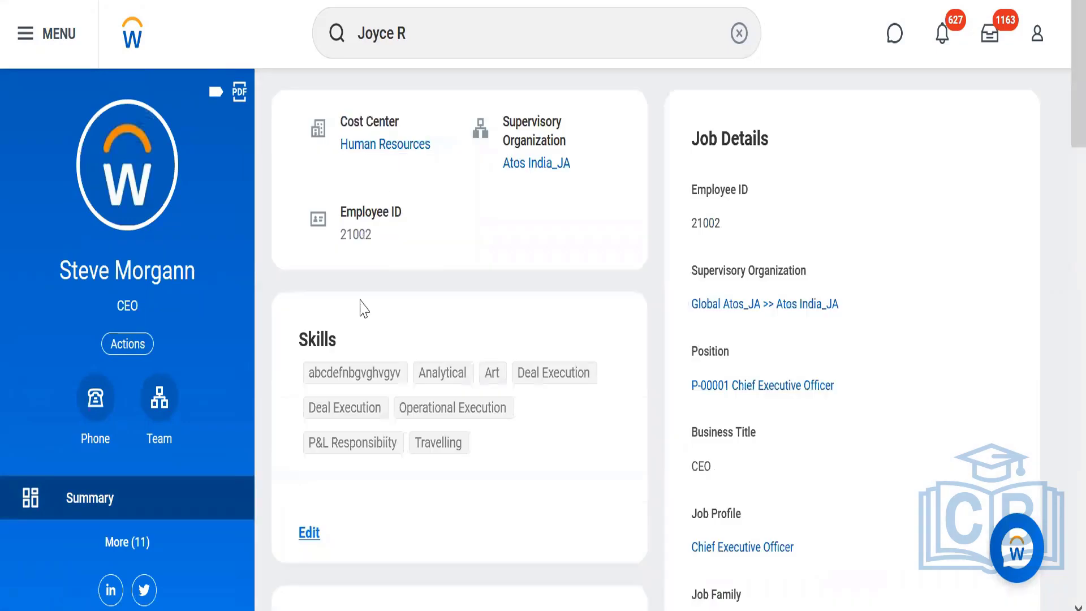
left_click(119, 347)
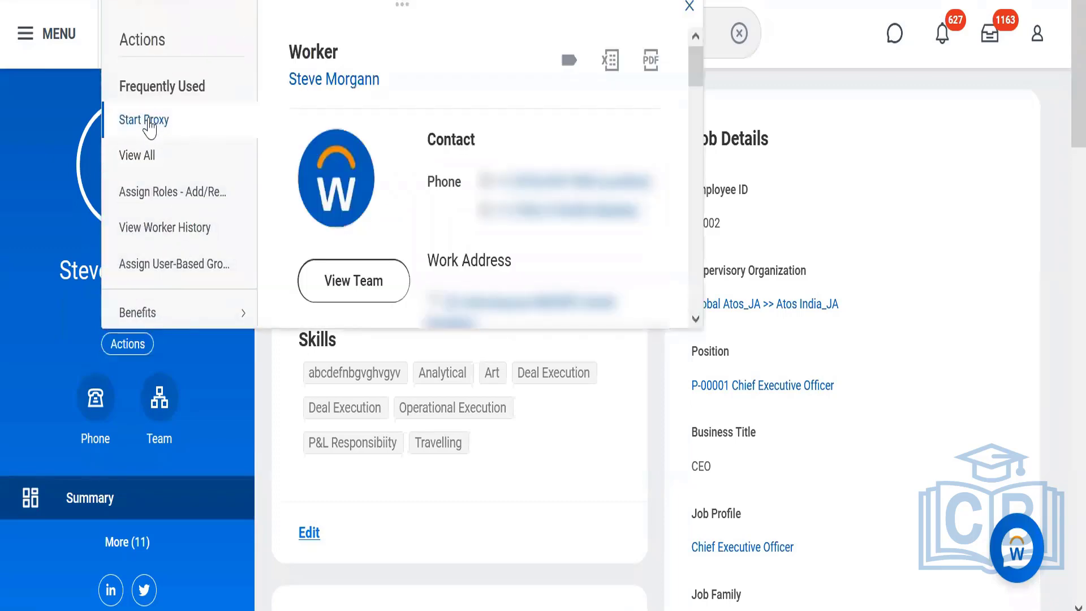
left_click(149, 121)
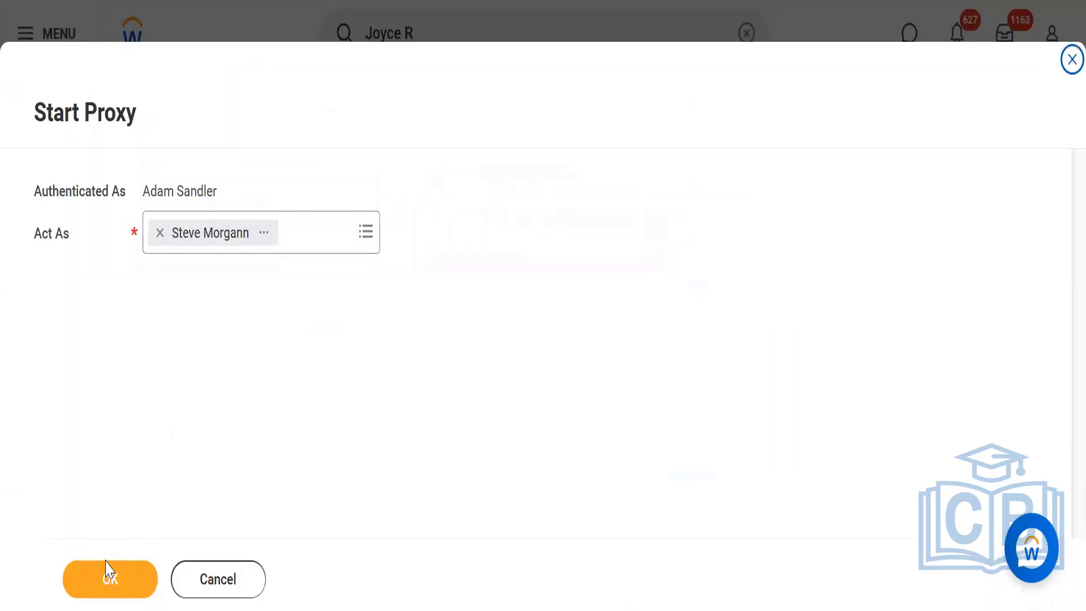
left_click(106, 568)
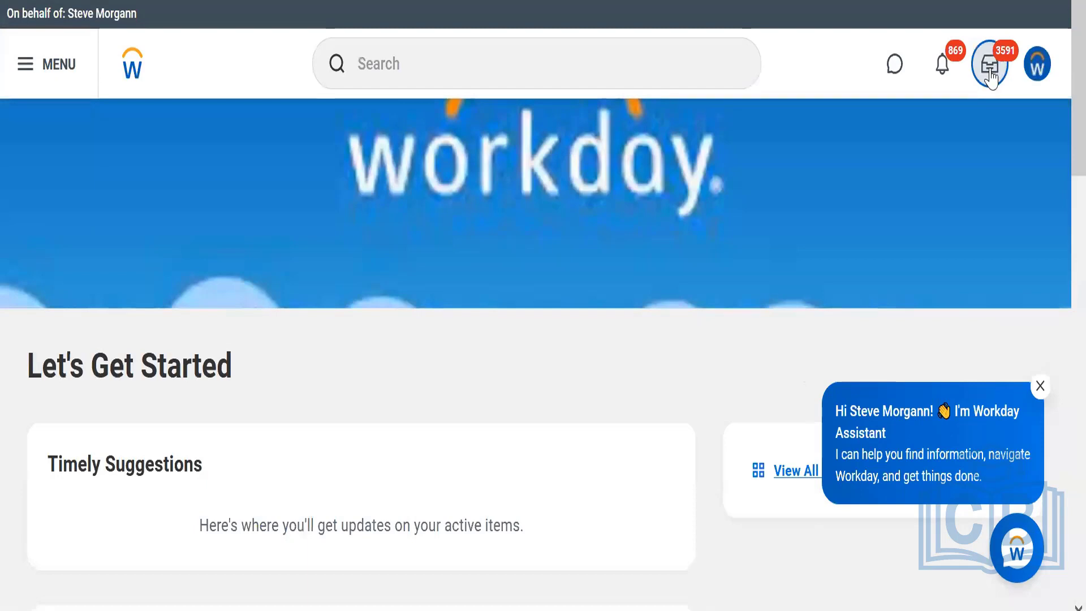
Open the manager's inbox, view the Enroll in Content: Workday Learning - Approval request and cancel out of its review.
left_click(989, 67)
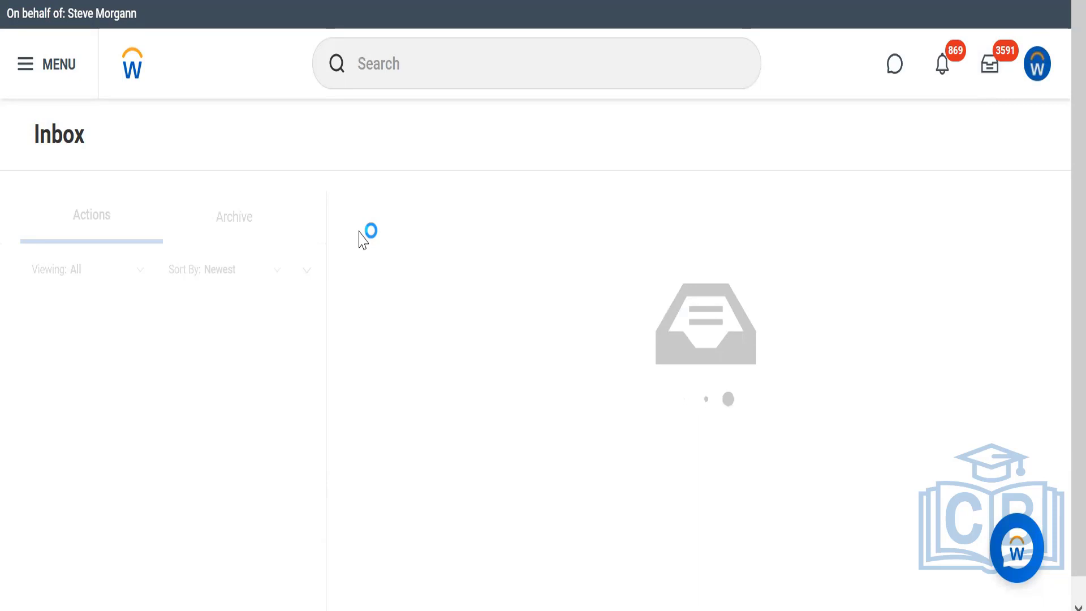
left_click(126, 347)
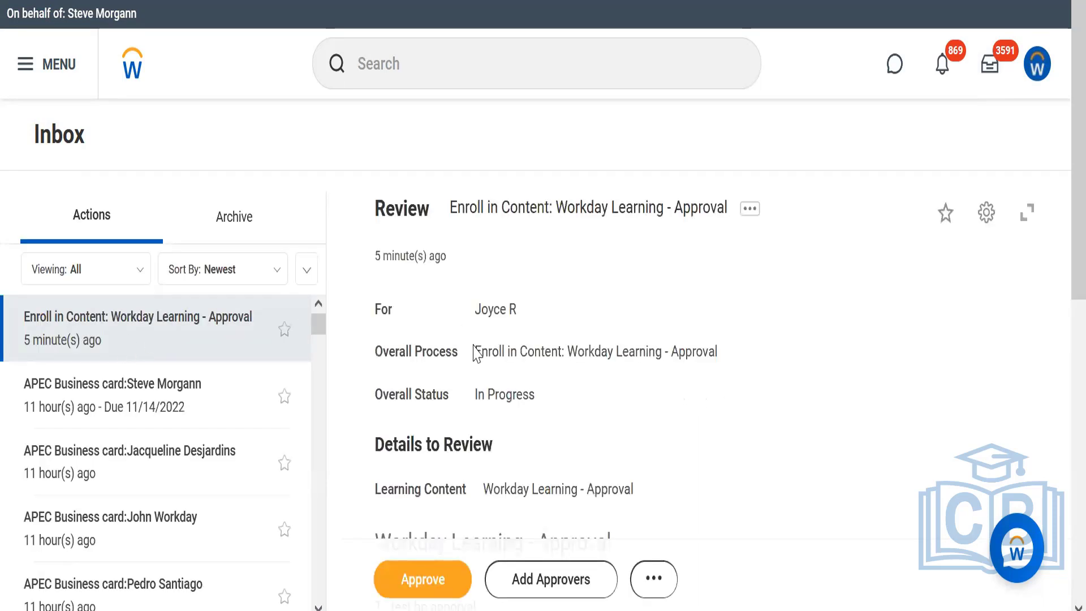
left_click(654, 581)
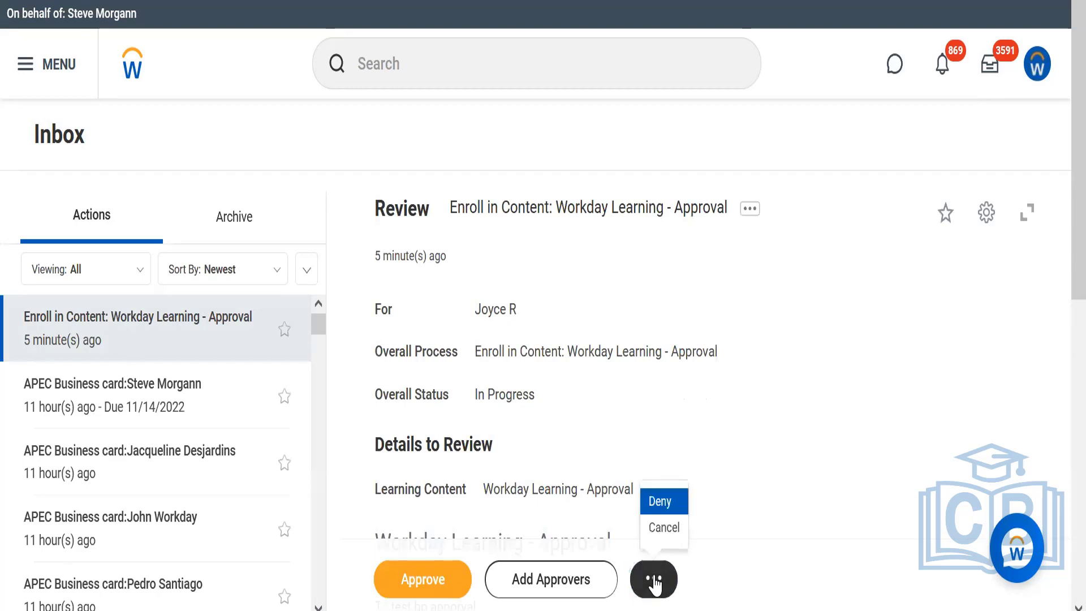
left_click(659, 526)
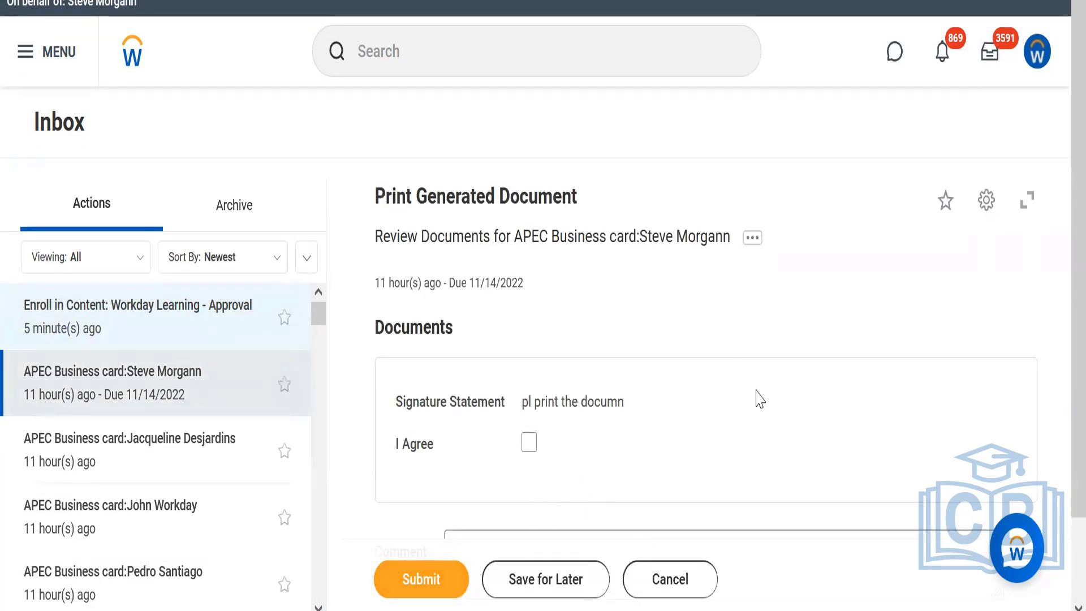
Agree to the signature statement of the APEC Business card document task and submit it.
scroll(1059, 328, "down", 2)
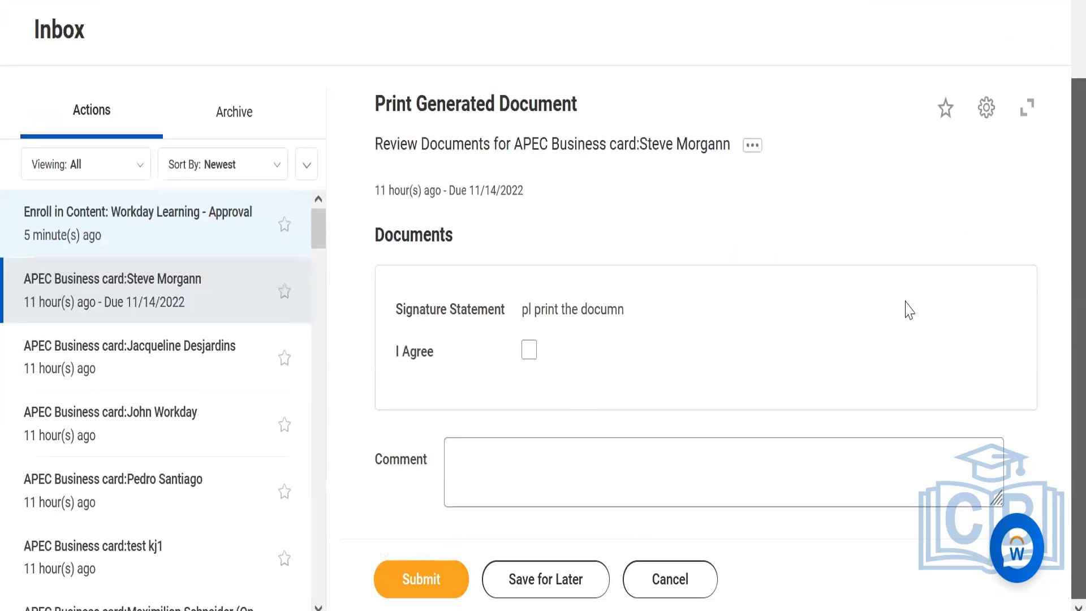
left_click(409, 595)
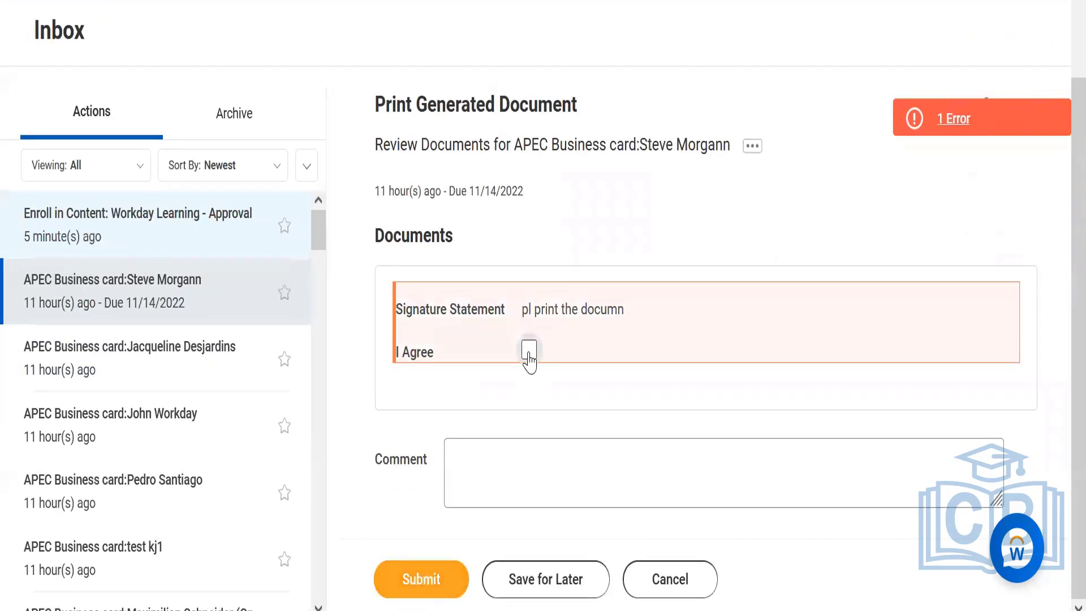
left_click(529, 353)
left_click(422, 578)
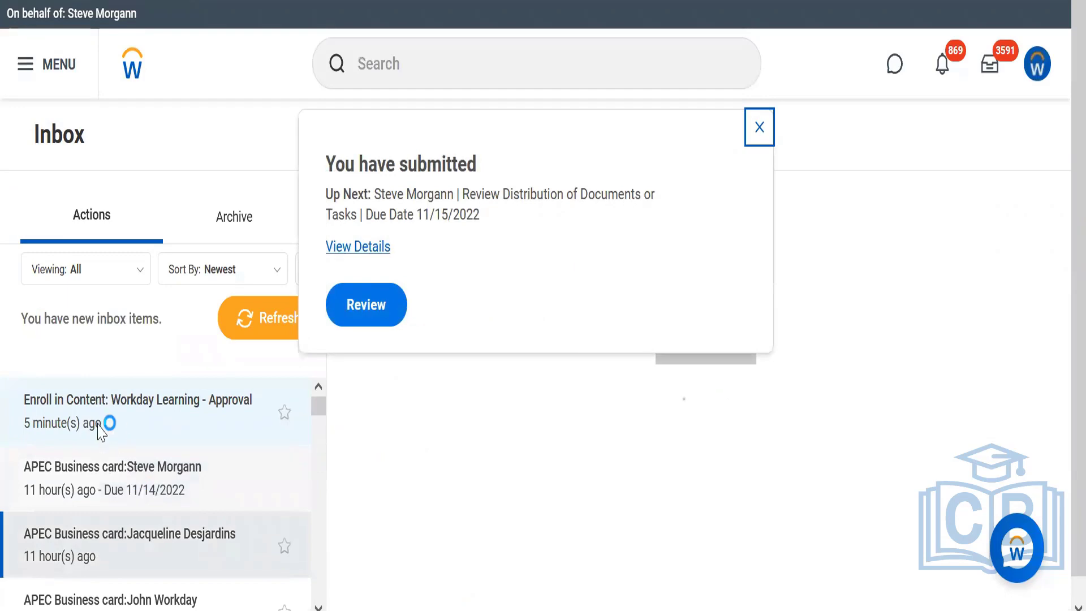
Deny the Enroll in Content: Workday Learning - Approval request with the reason "Not proper format".
left_click(98, 424)
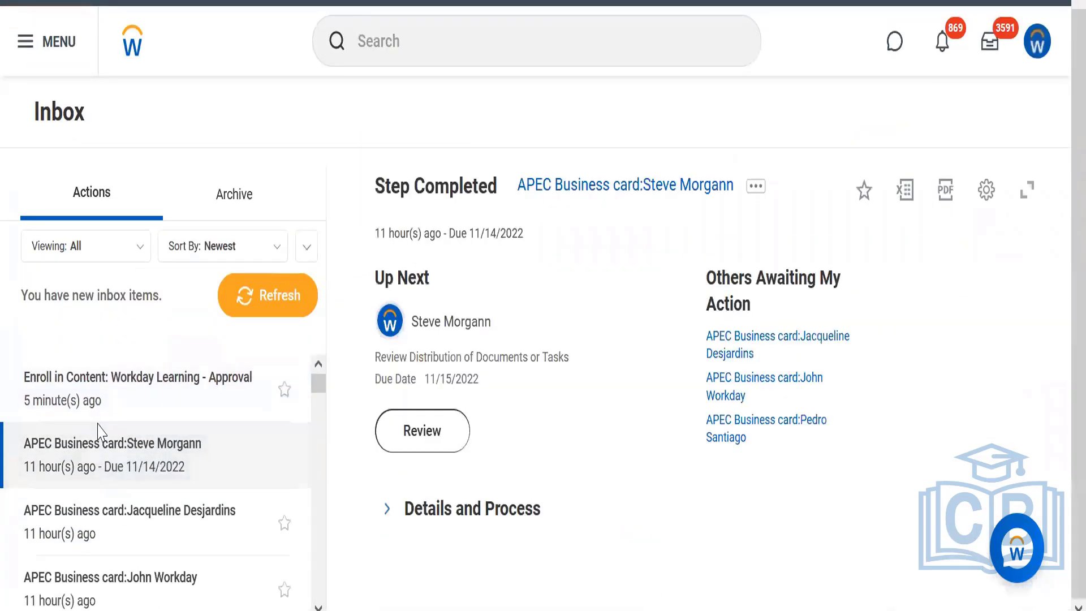
left_click(117, 393)
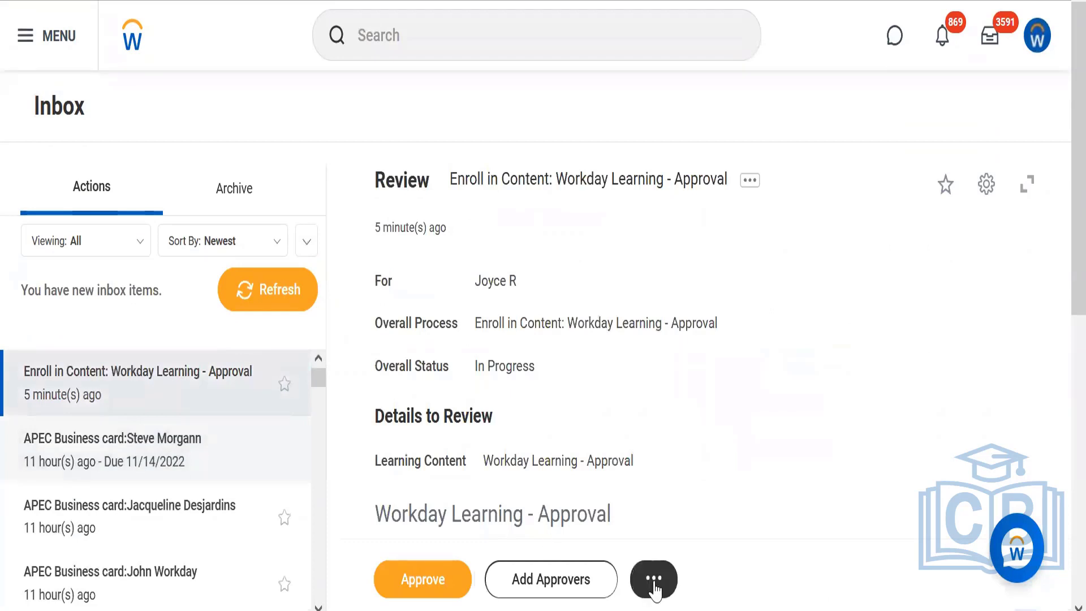
left_click(654, 582)
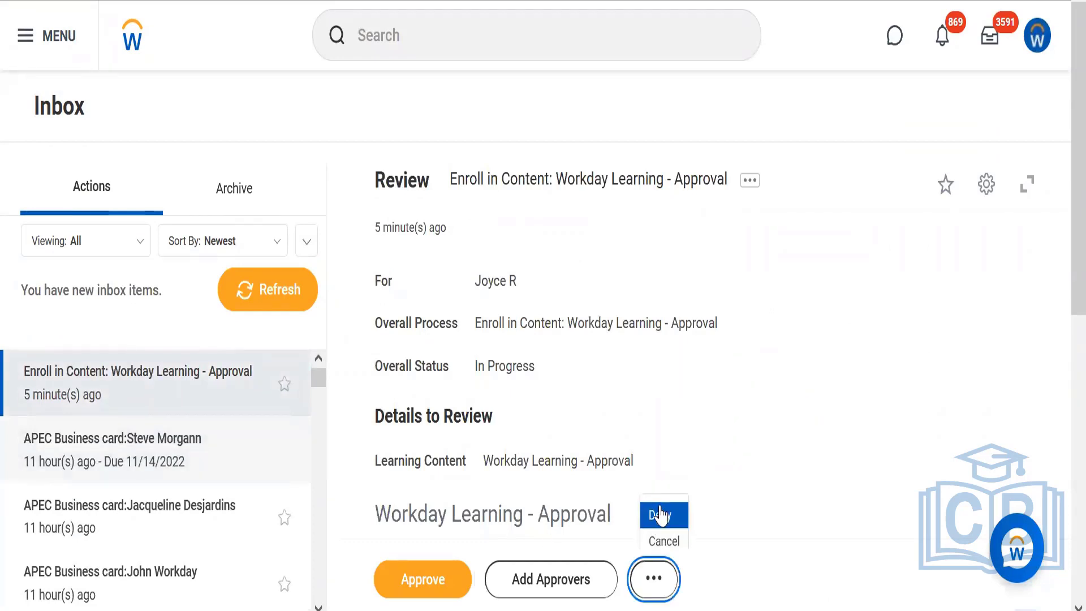
left_click(659, 516)
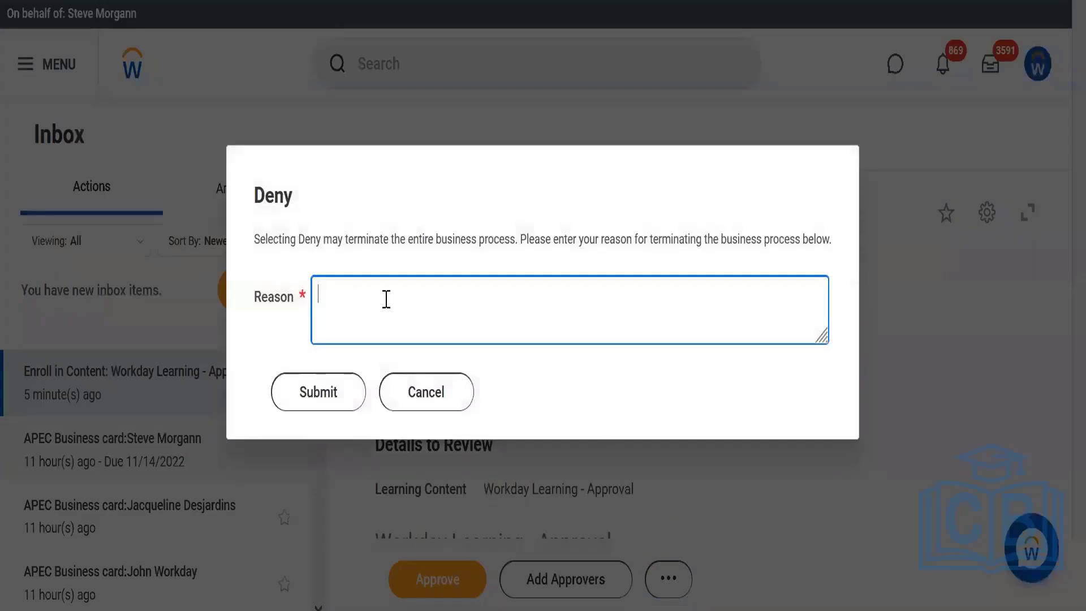
type("Not proer")
key("BackSpace")
key("BackSpace")
key("BackSpace")
type("per format")
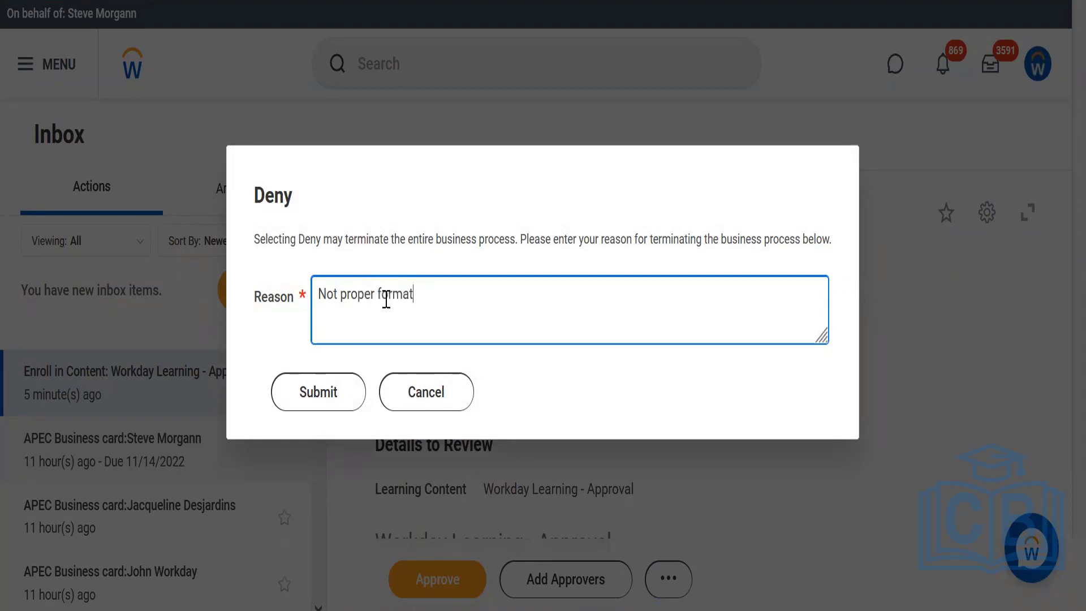
left_click(328, 396)
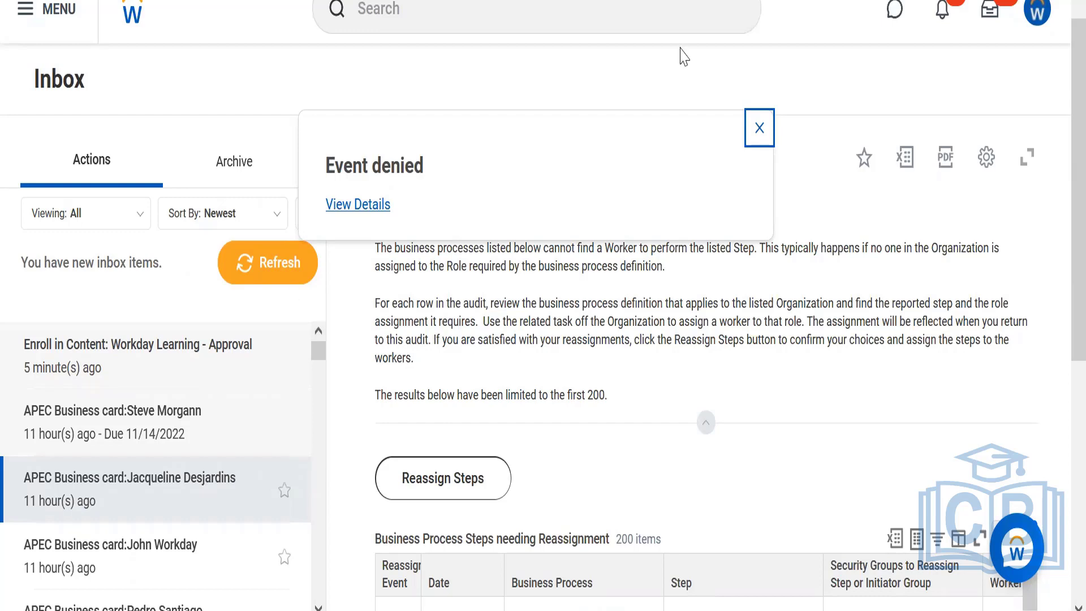
Reopen the profile of the Executive VP, Sales & Marketing from the recent searches and start a proxy session as that worker.
left_click(530, 9)
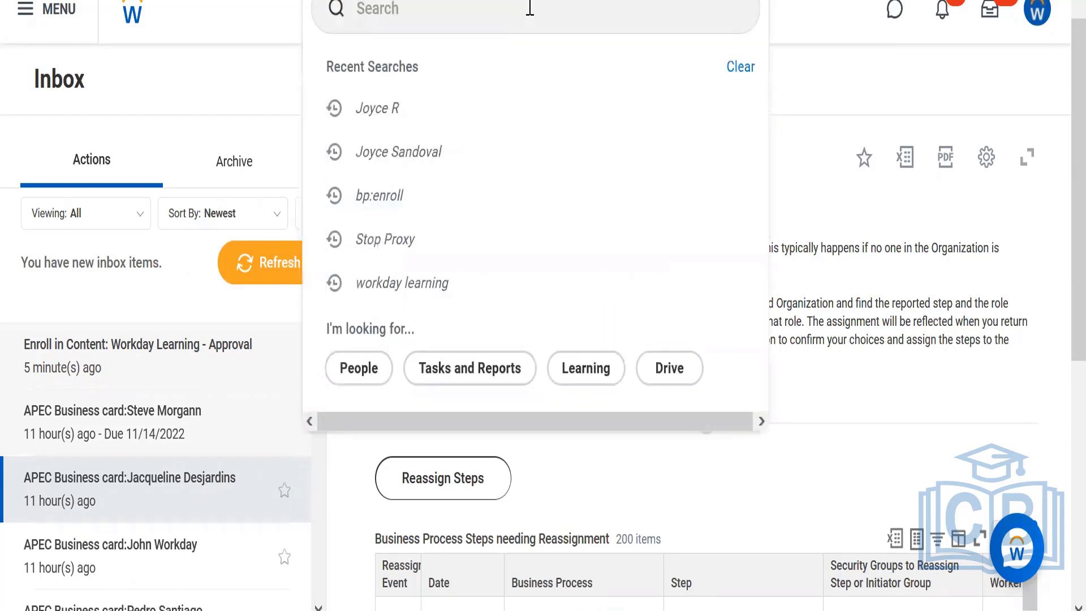
left_click(396, 115)
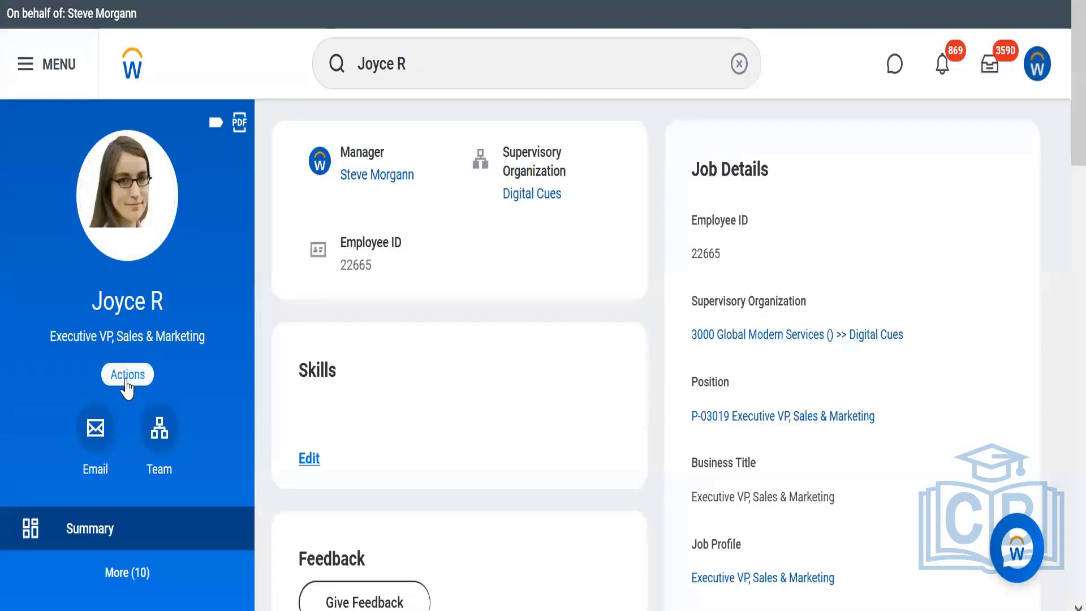
left_click(127, 376)
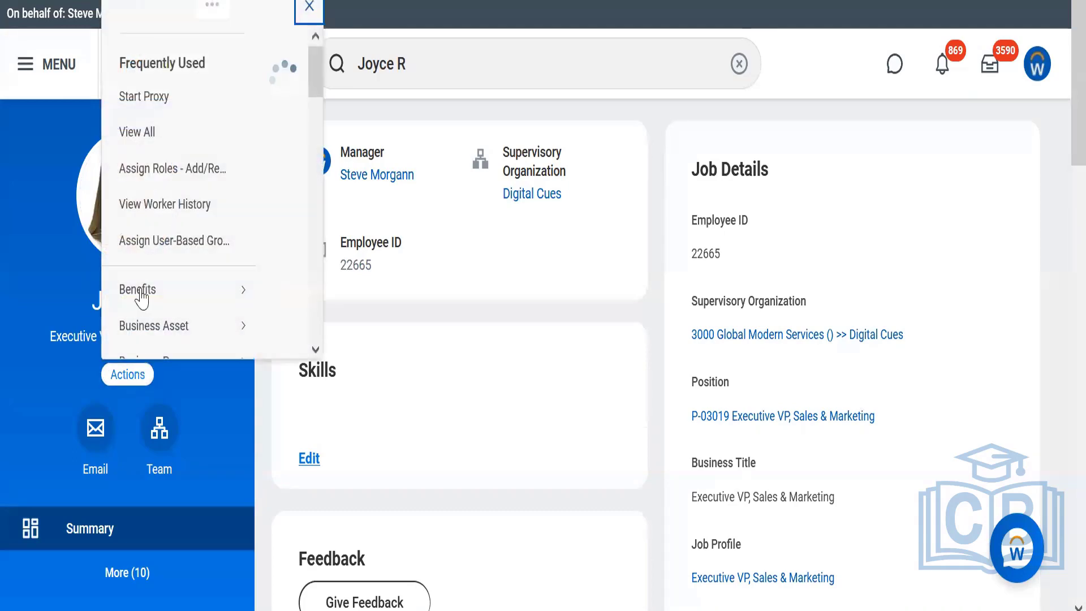
left_click(151, 121)
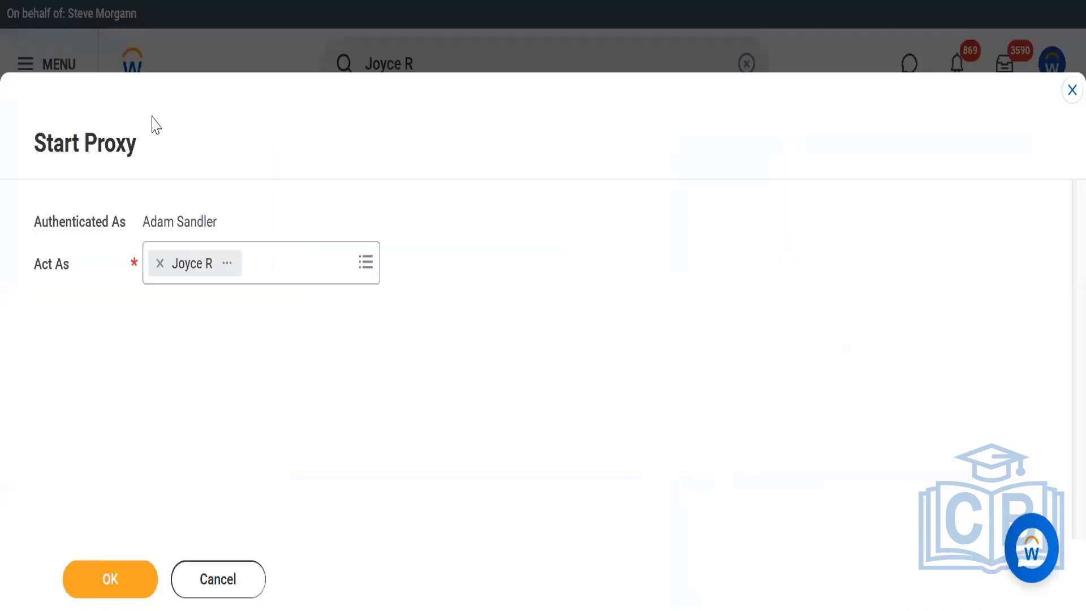
left_click(105, 585)
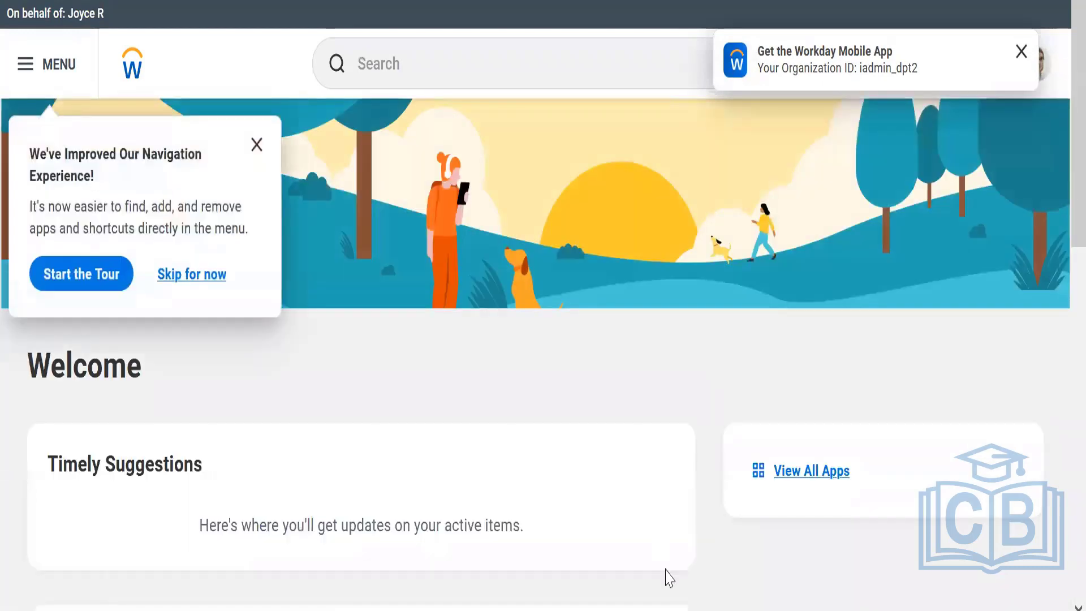
Open the Learning app and go from its Discover page to the full learning content listing.
left_click(837, 472)
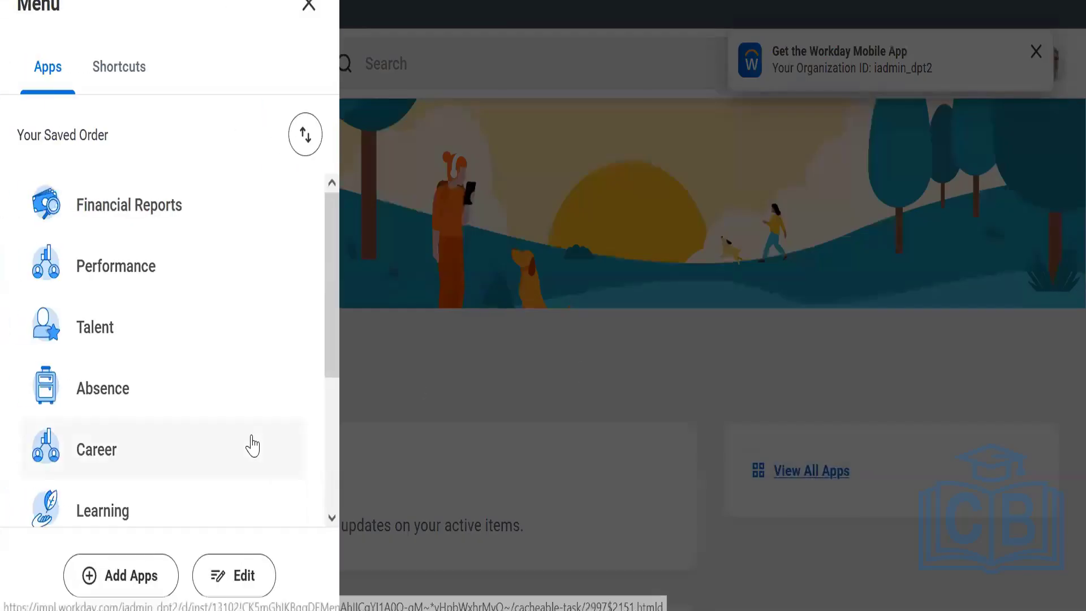
left_click(120, 521)
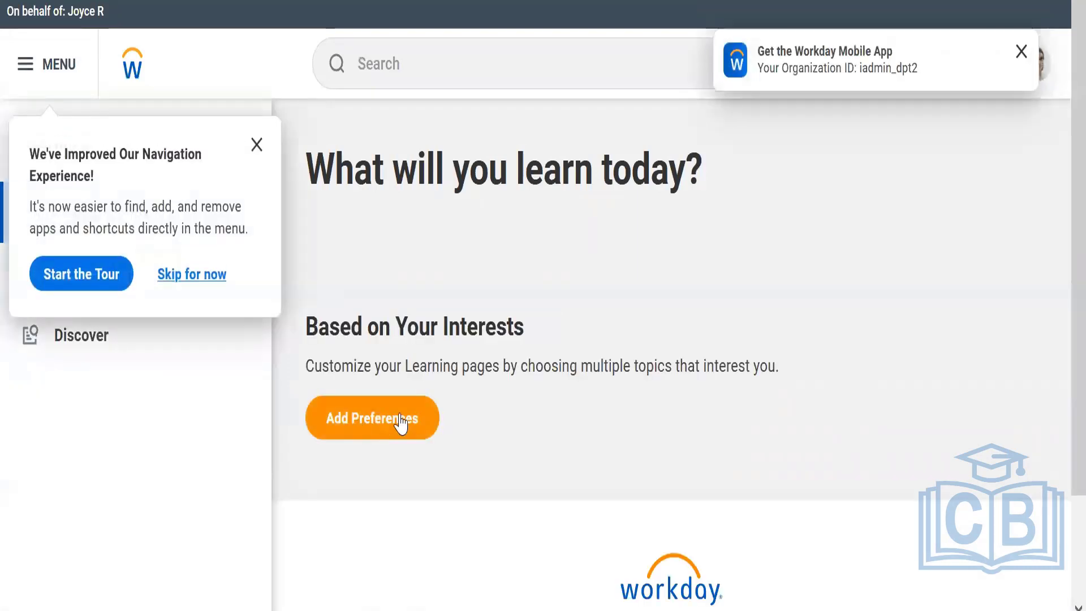
left_click(101, 352)
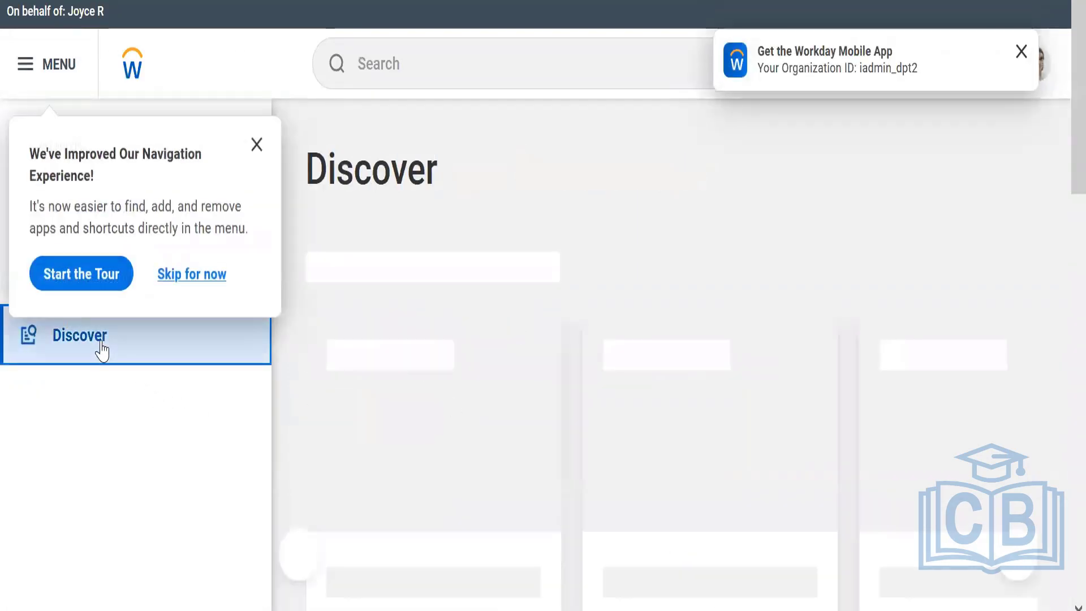
left_click(393, 385)
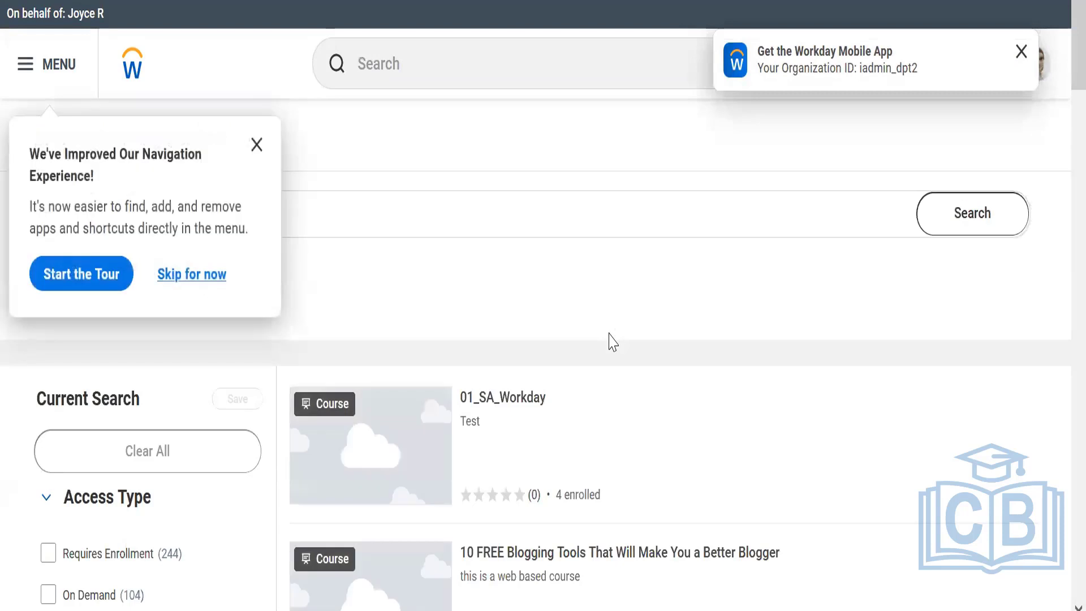
Search the learning content for "workday learning", open the Workday Learning - Approval course and dismiss the navigation tour notice.
left_click(508, 214)
type("workda")
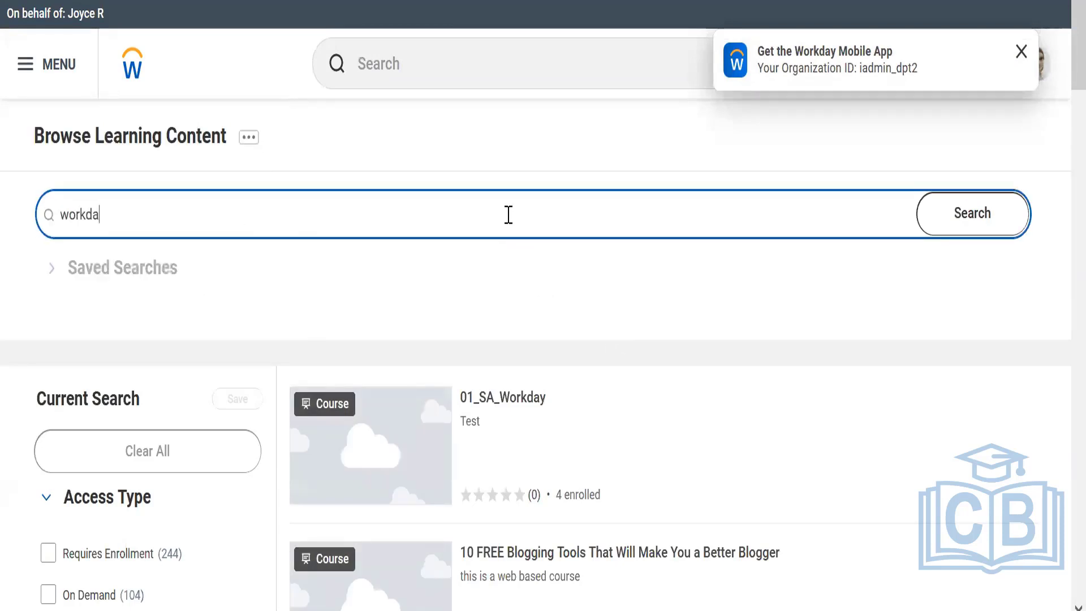
type("y learning")
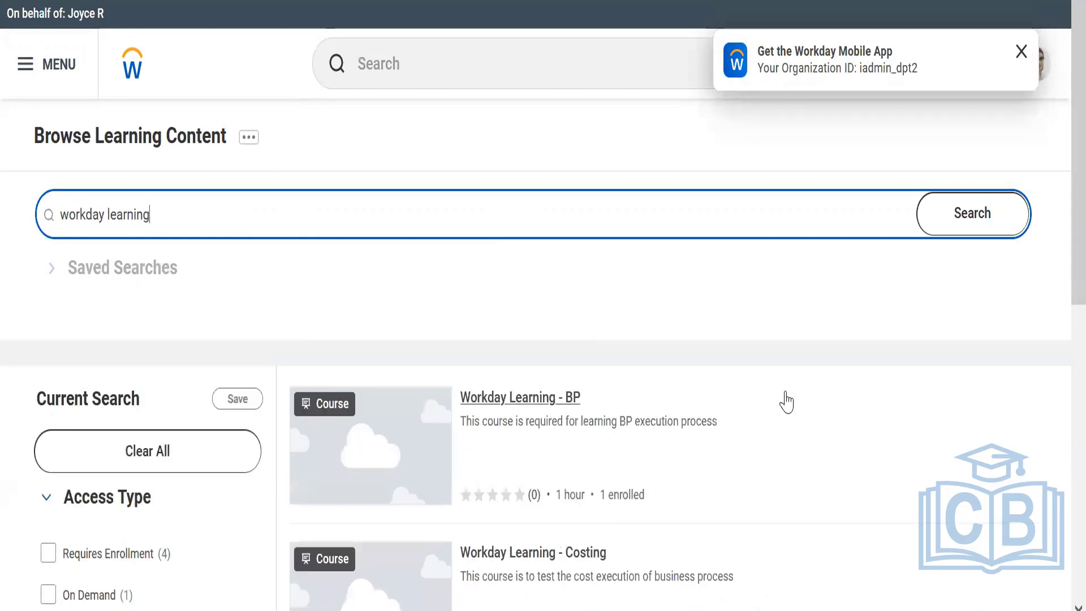
scroll(1059, 262, "down", 4)
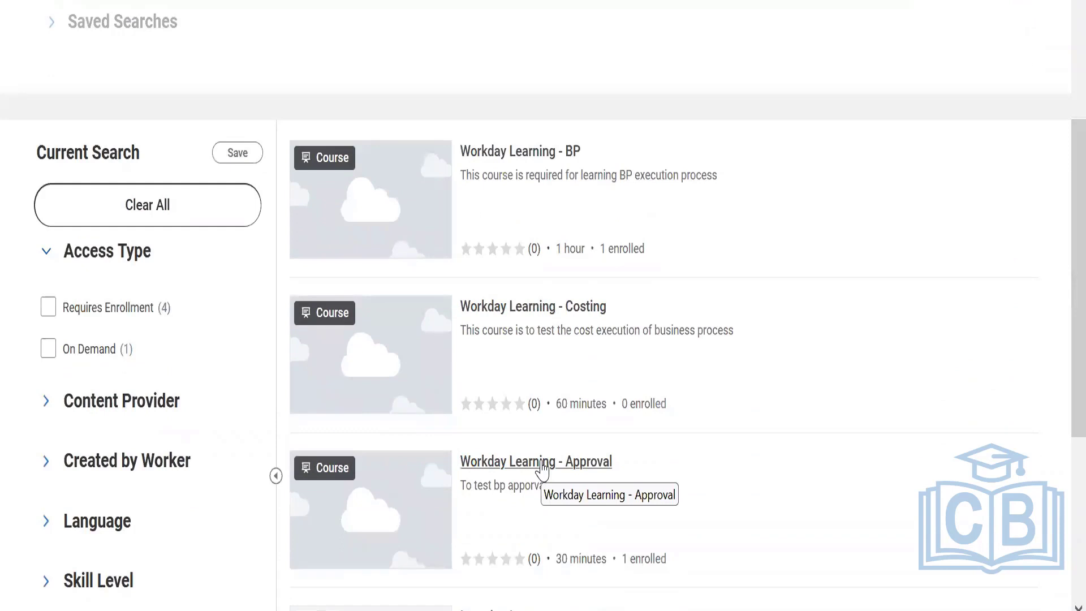
left_click(542, 467)
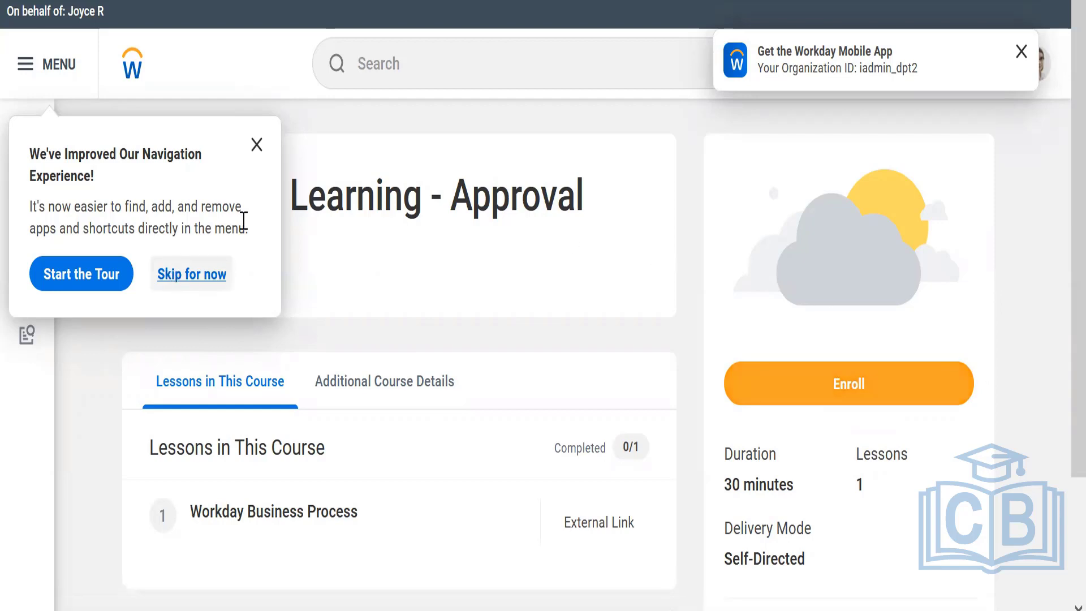
left_click(256, 145)
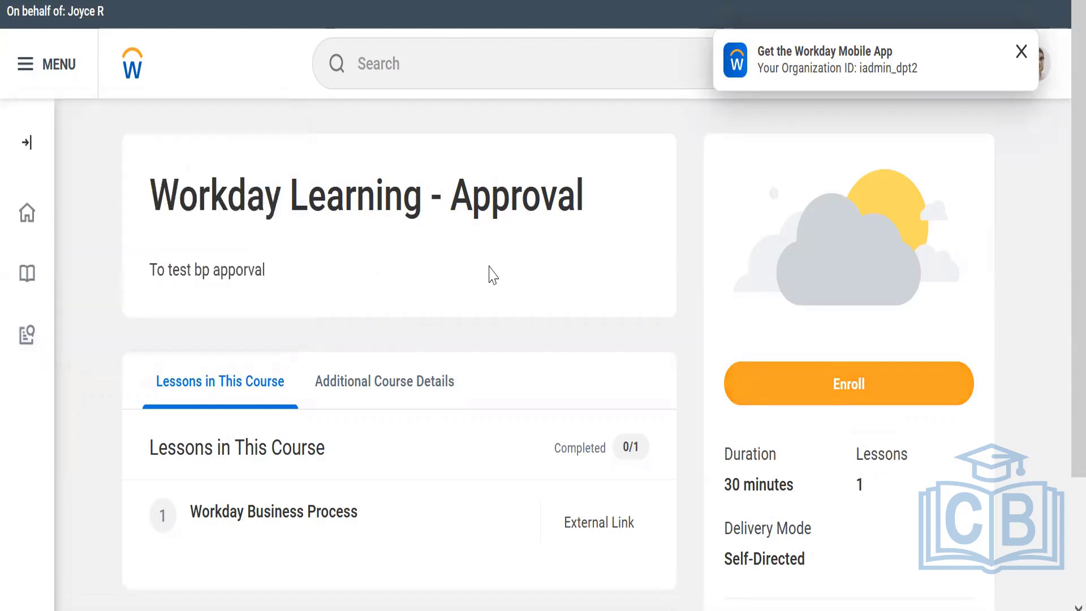
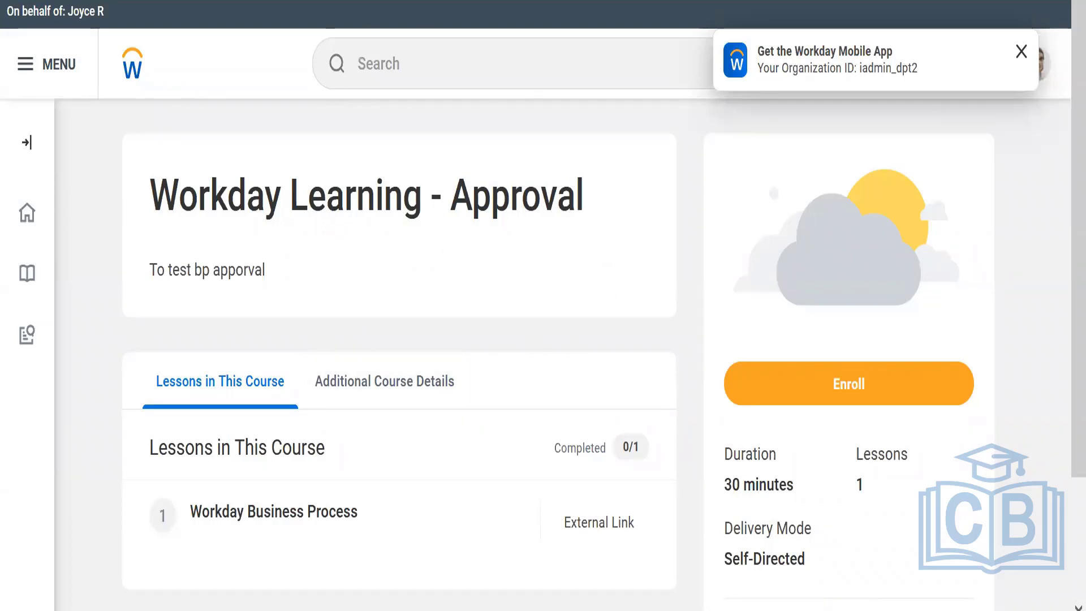
Check the course scenario notes, submit an enrollment in the Workday Learning - Approval course and dismiss the mobile app notice.
mouse_move(734, 609)
left_click(622, 523)
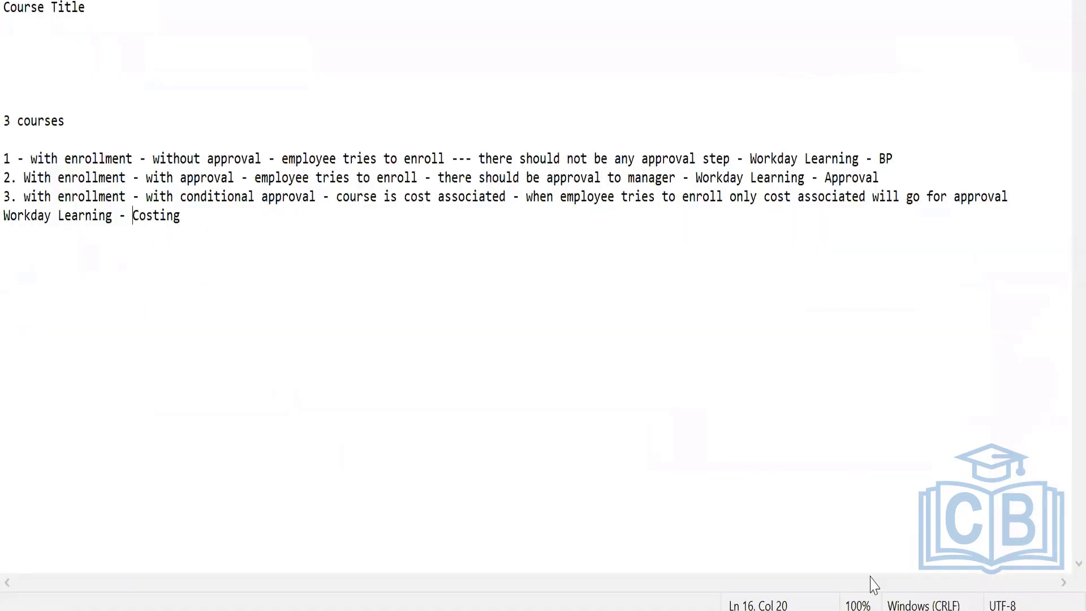
left_click(650, 609)
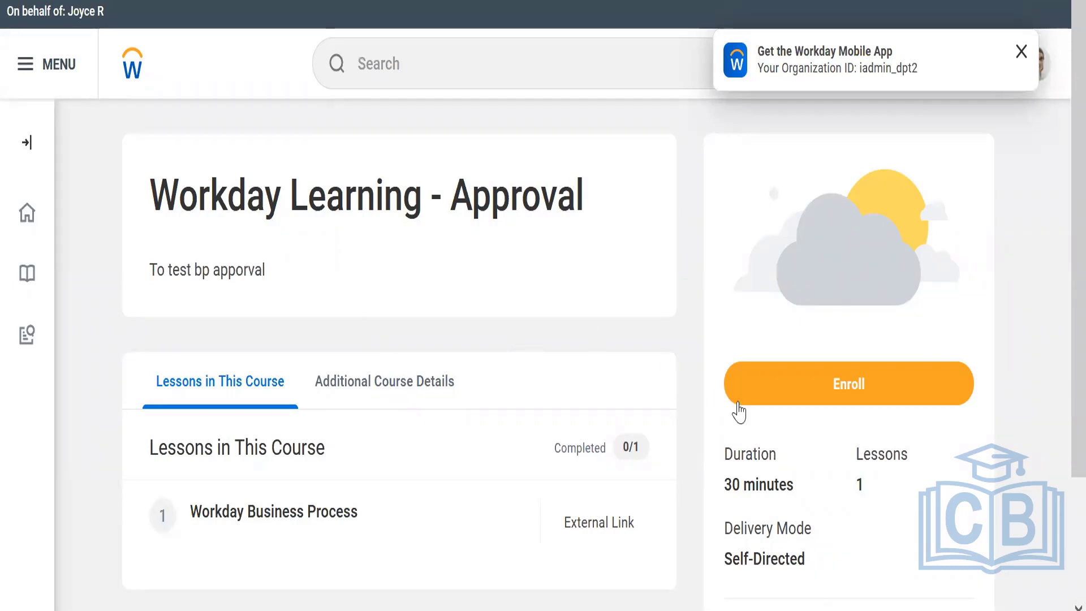
left_click(807, 401)
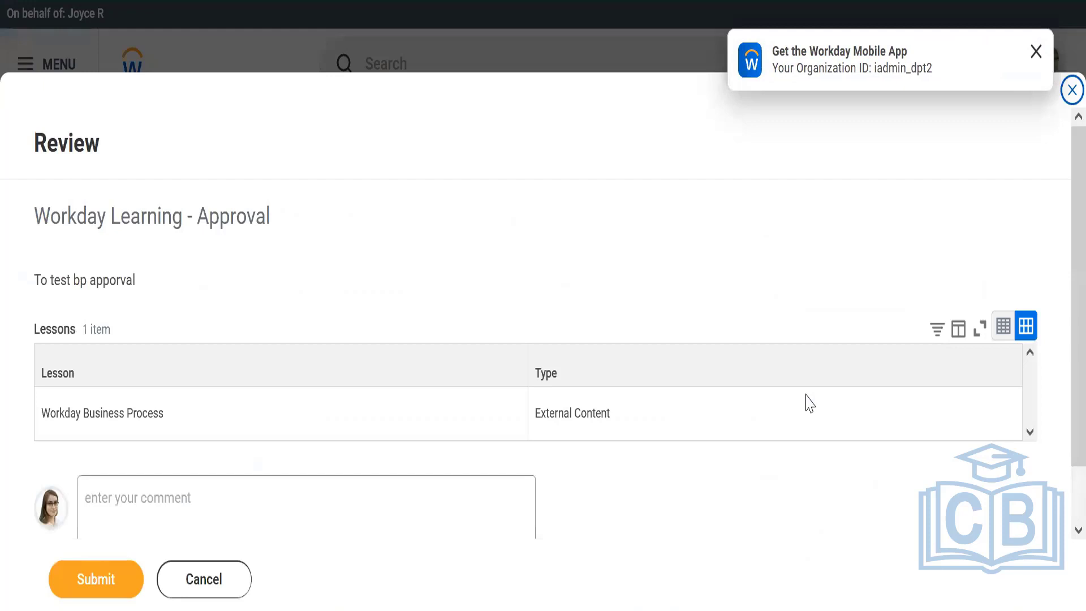
left_click(107, 585)
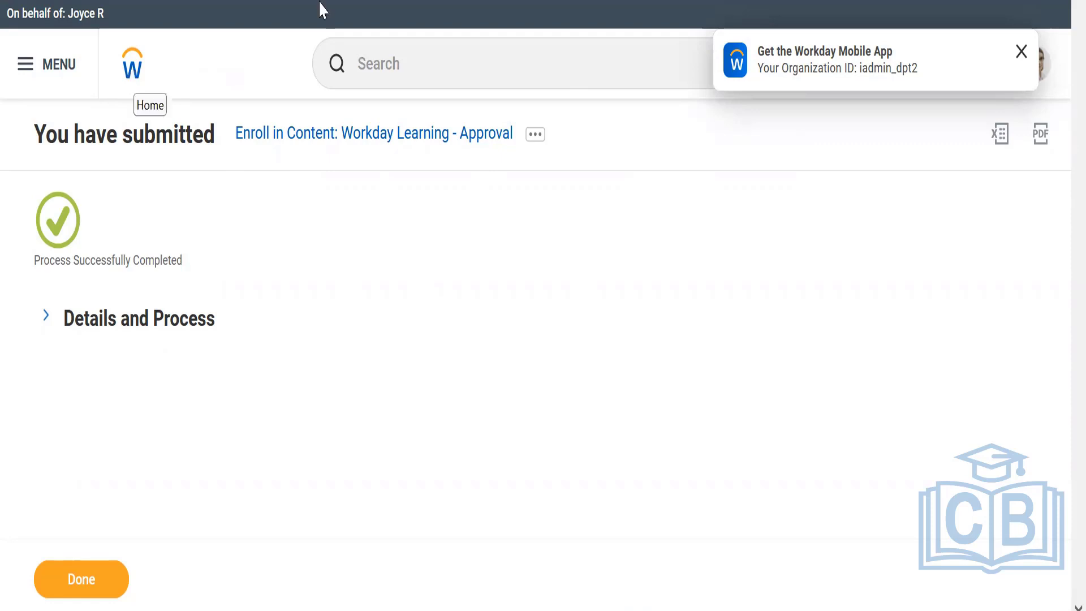
left_click(1021, 51)
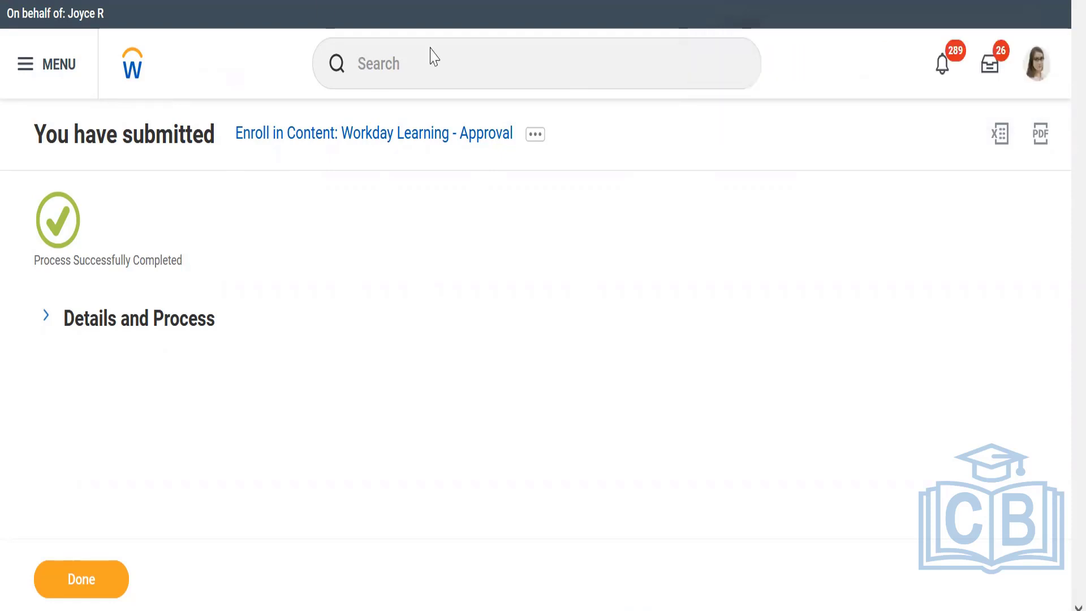
Return to the home page, open the Learning app and browse the learning content from its Discover page.
left_click(131, 68)
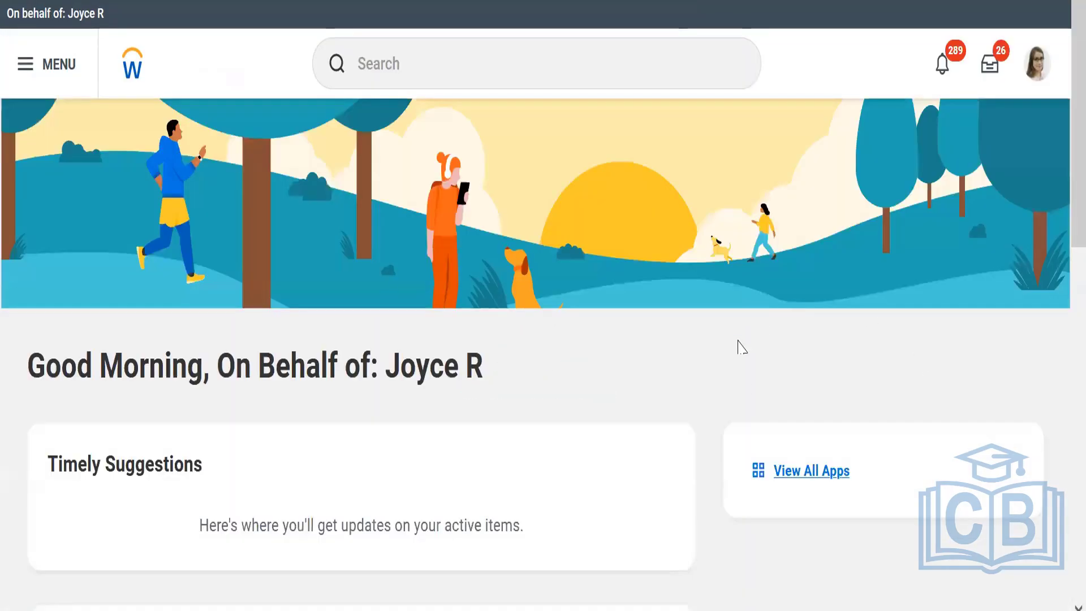
left_click(844, 477)
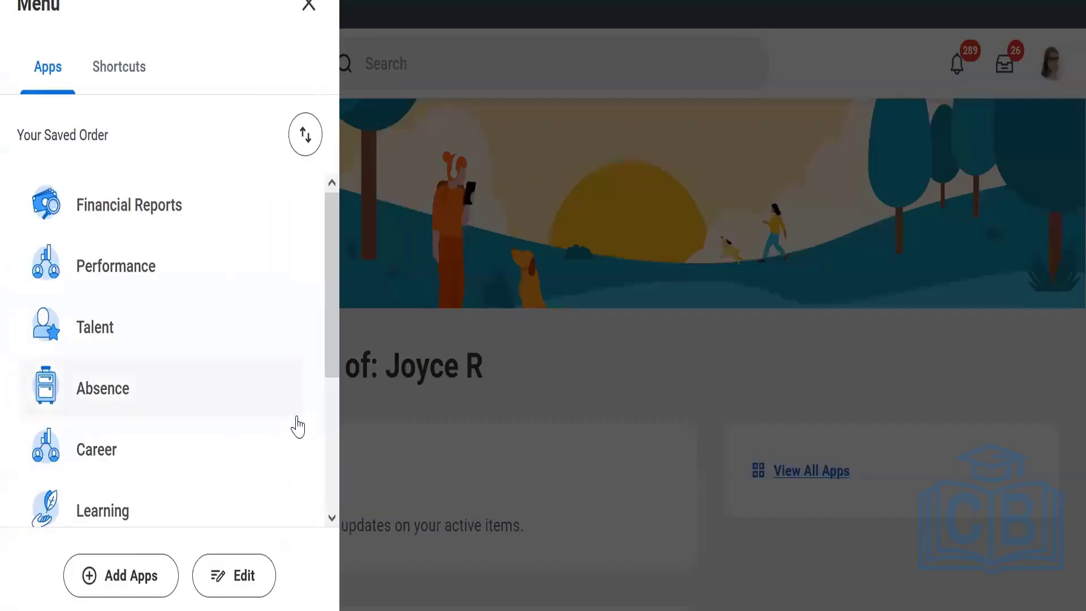
left_click(124, 515)
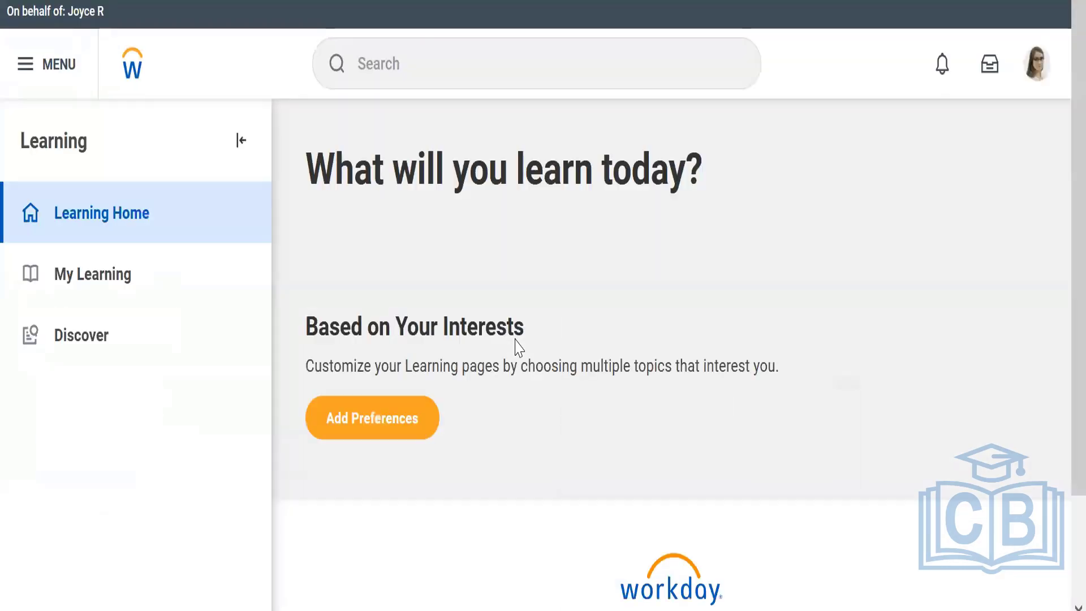
left_click(115, 348)
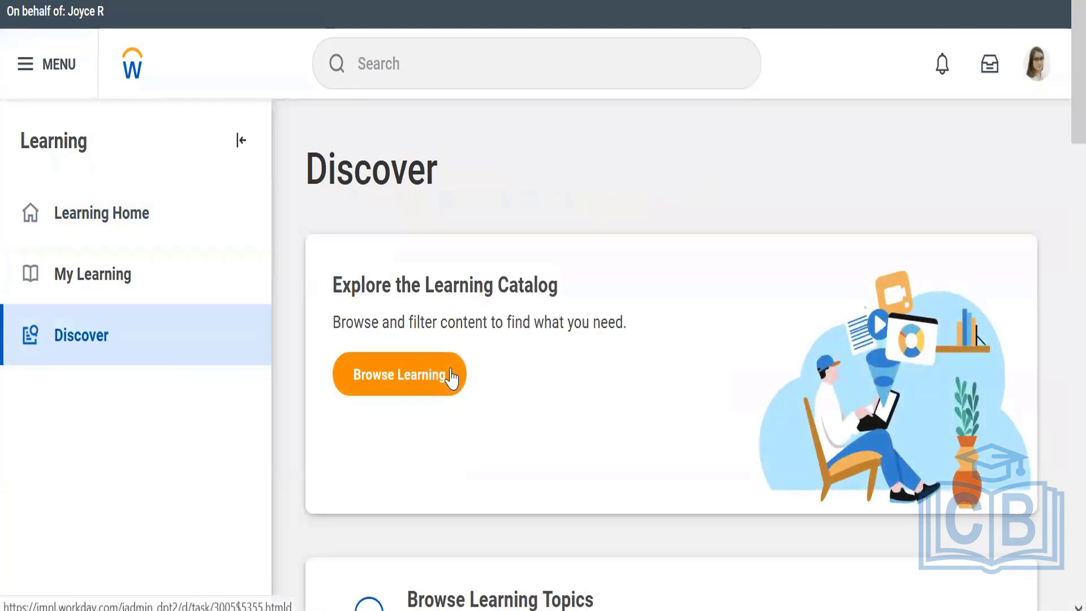
left_click(456, 375)
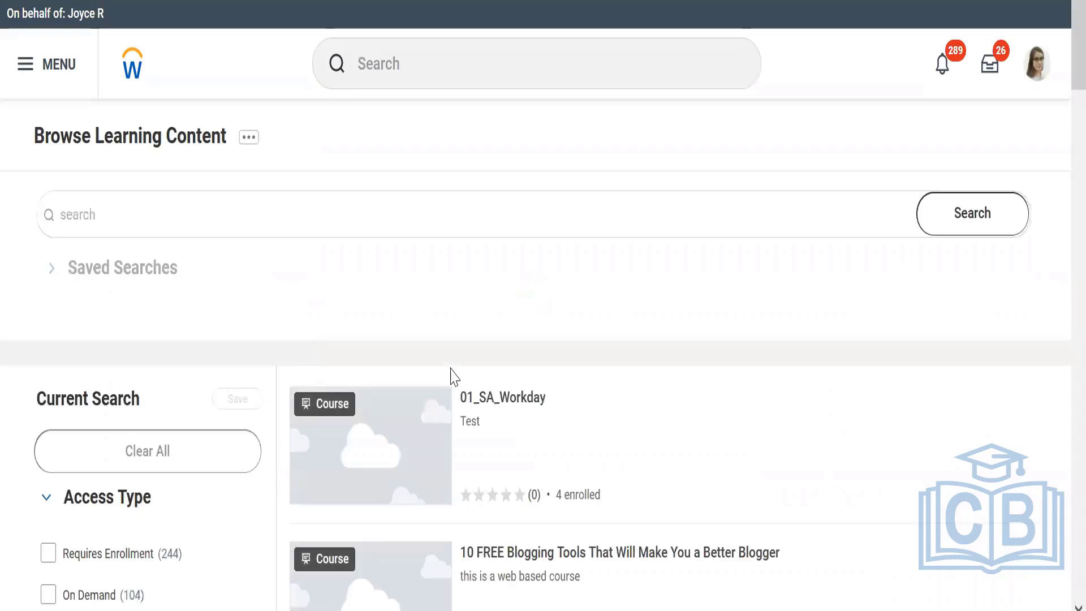
Search the learning content for "workday learning" and open the Workday Learning - Costing course.
left_click(555, 204)
type("w")
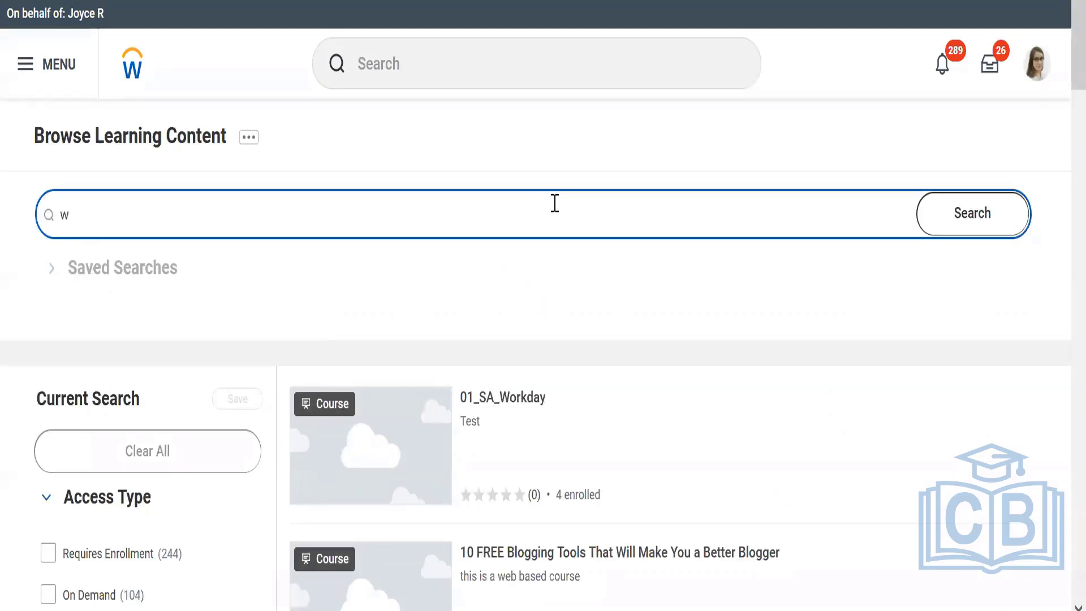
type("orkday learning")
key("Return")
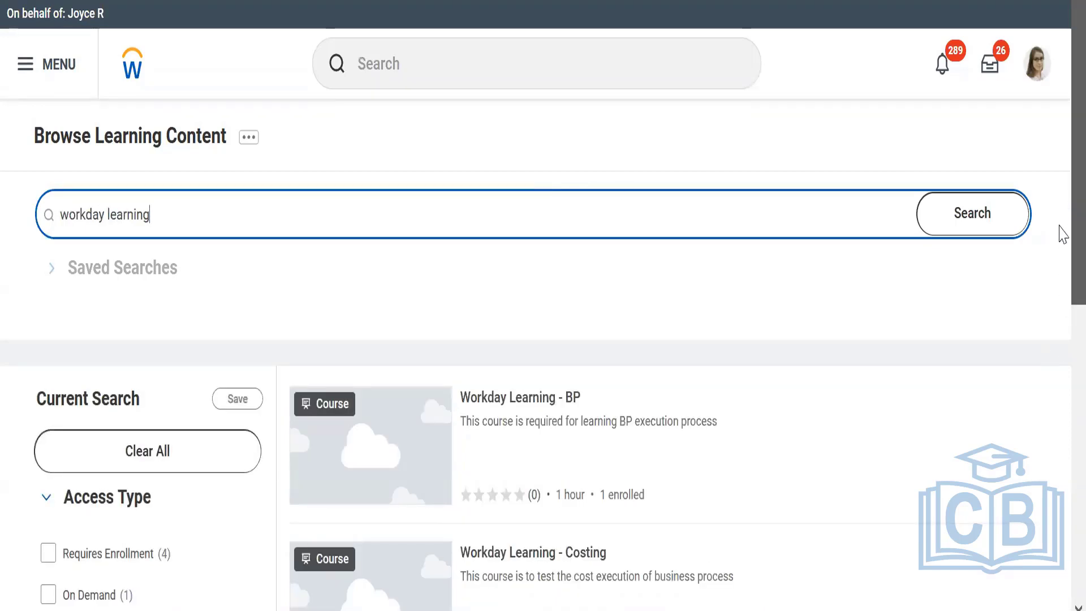
scroll(1059, 233, "down", 3)
left_click(523, 370)
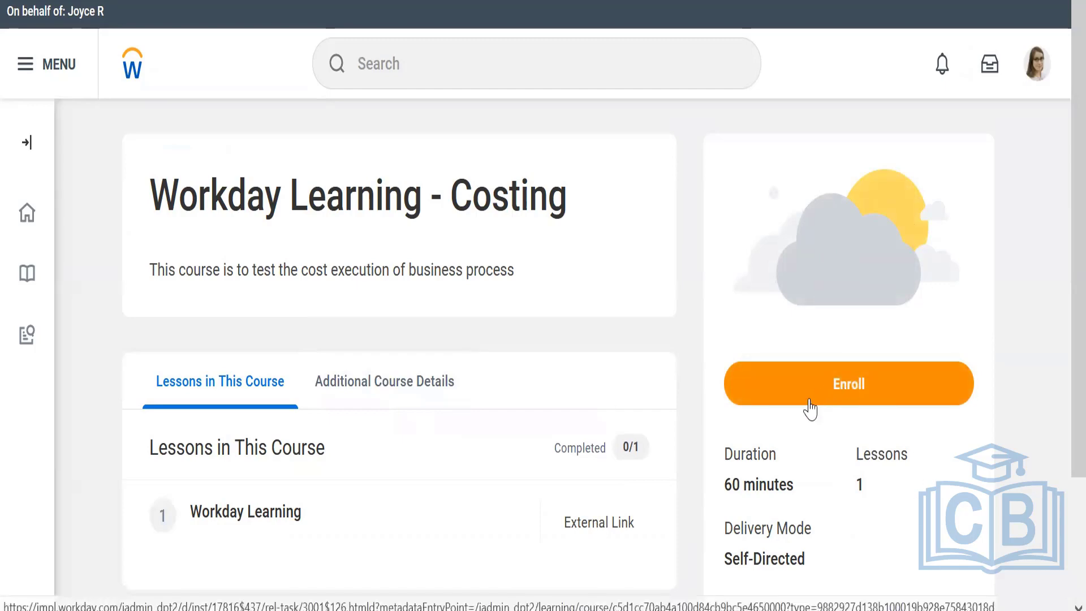
Enroll in Workday Learning - Costing, review its cost, submit the request and expand the submission's details and process.
left_click(813, 390)
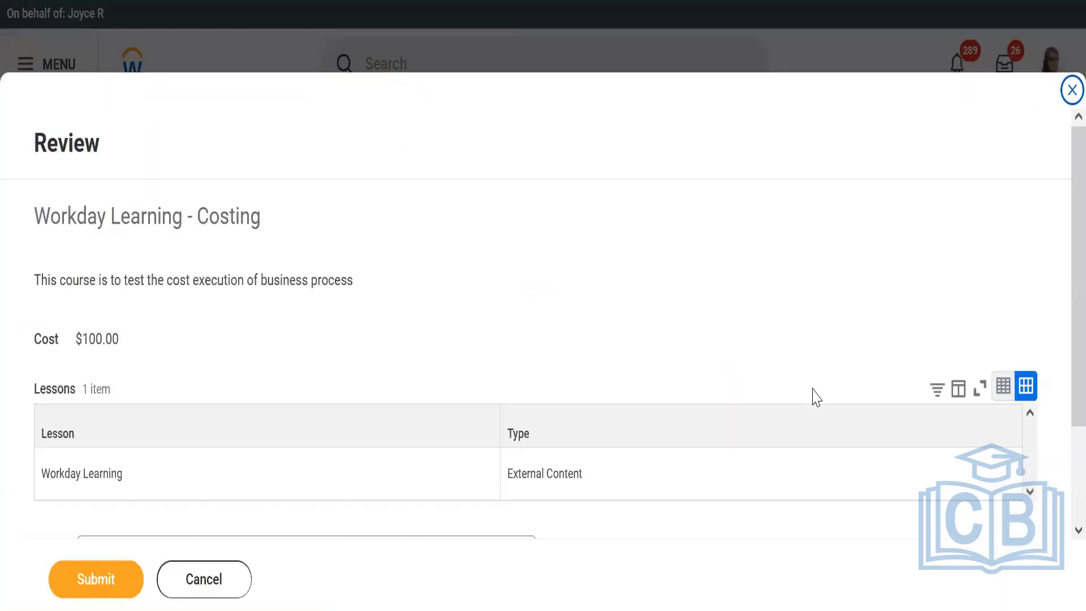
left_click_drag(73, 338, 121, 363)
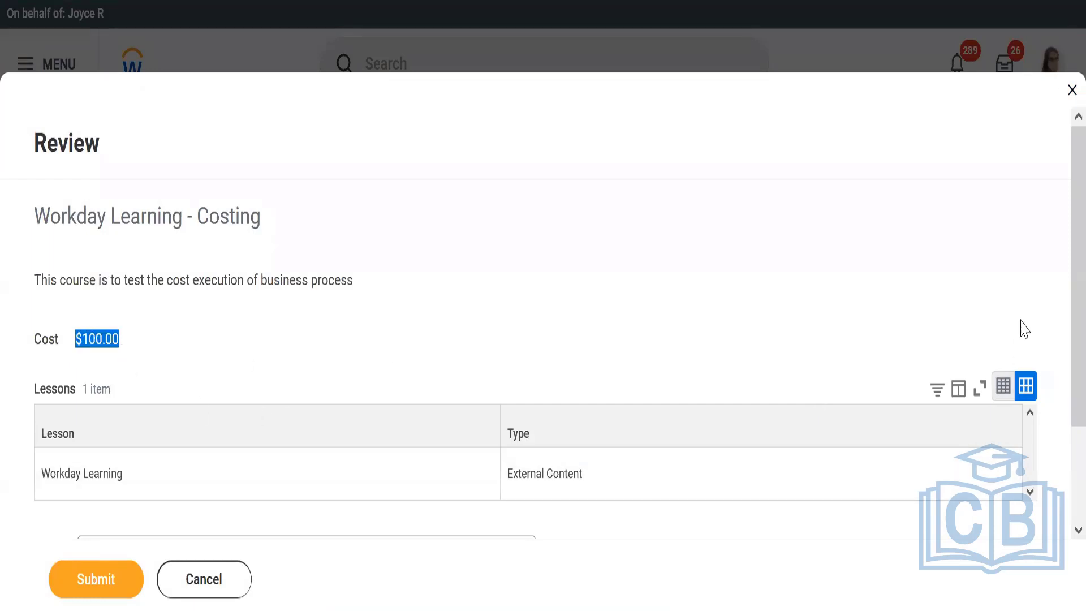
scroll(1062, 389, "down", 2)
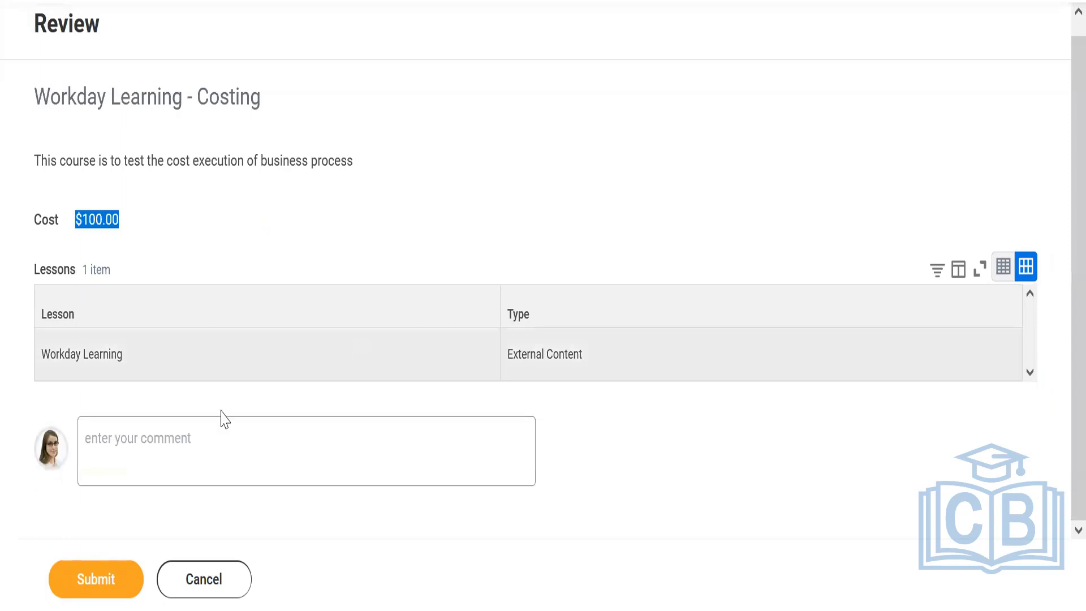
left_click(95, 587)
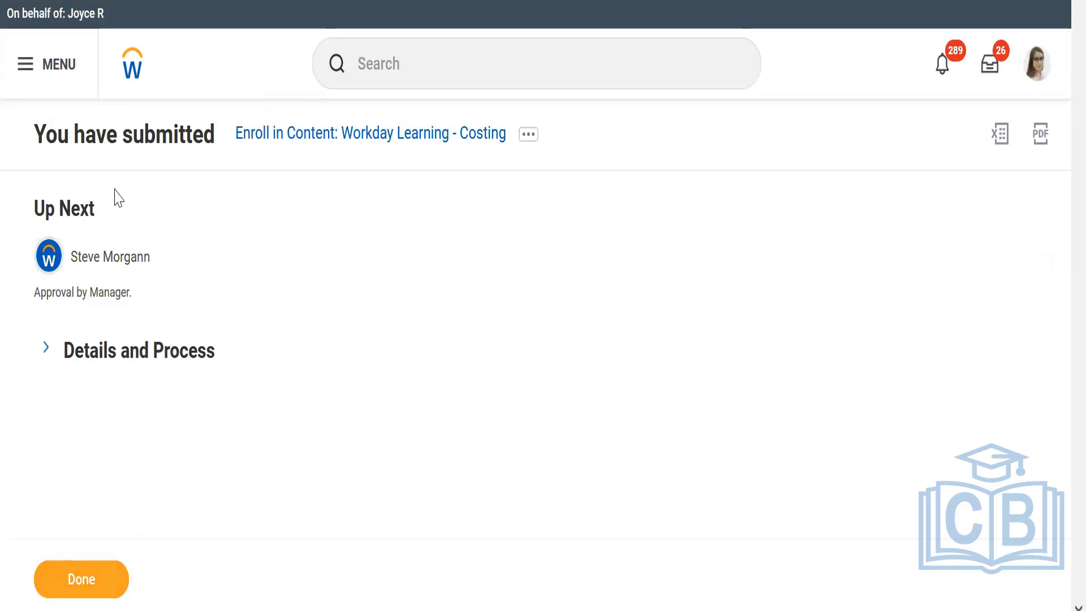
left_click(78, 364)
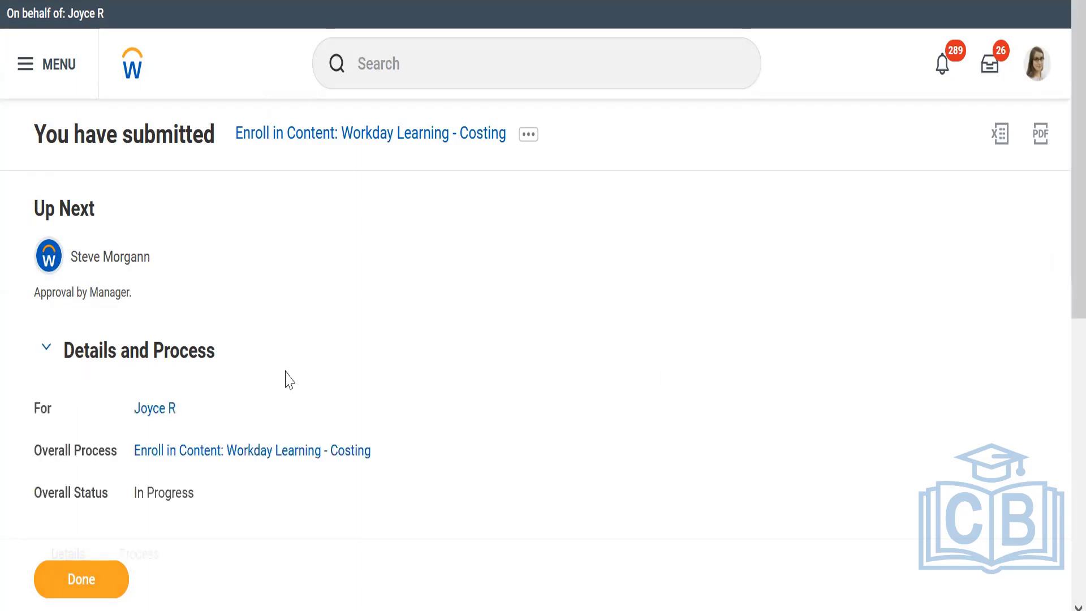
Start a proxy session as the manager listed as next approver and approve the Enroll in Content: Workday Learning - Costing request.
mouse_move(164, 265)
left_click(163, 258)
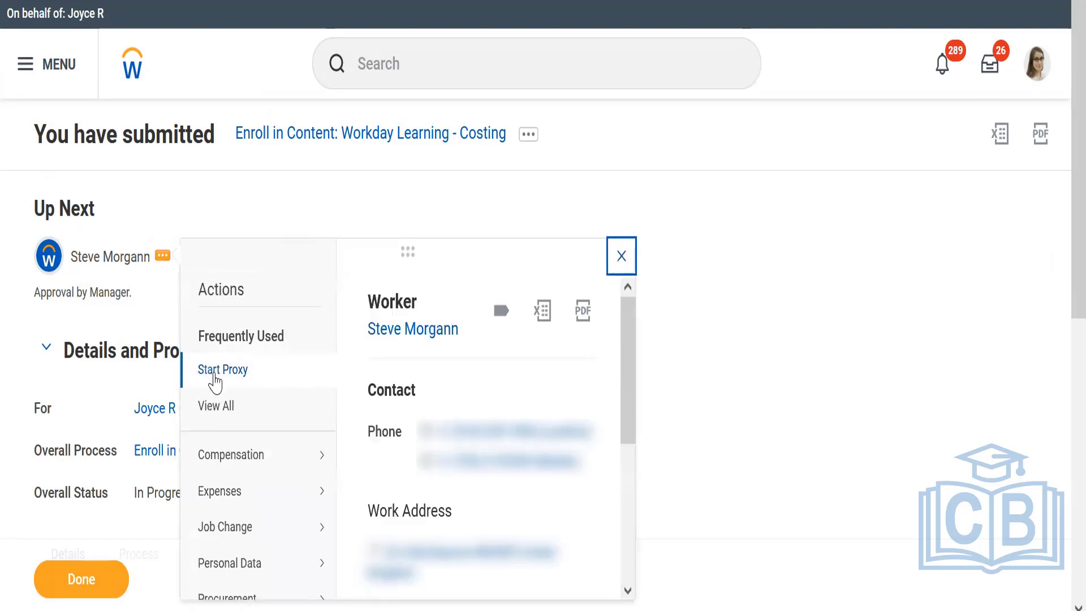
left_click(218, 370)
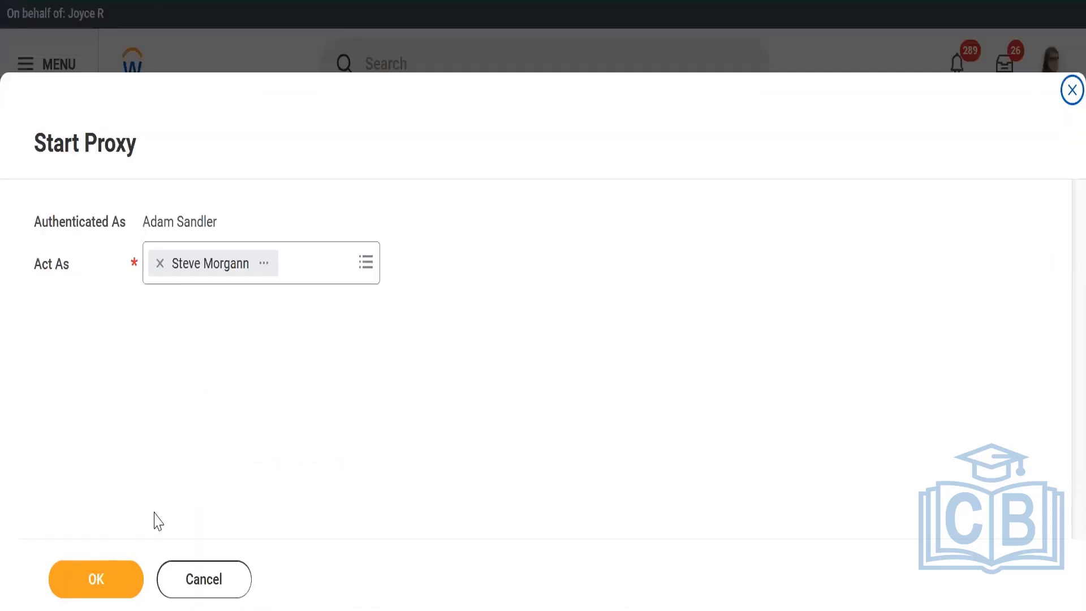
left_click(109, 585)
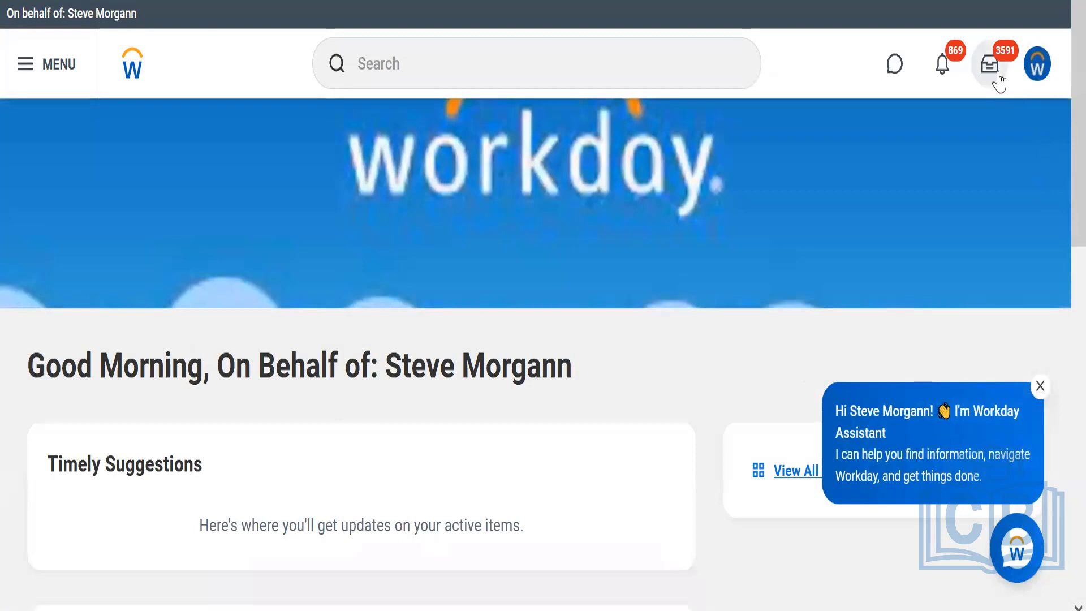
left_click(998, 81)
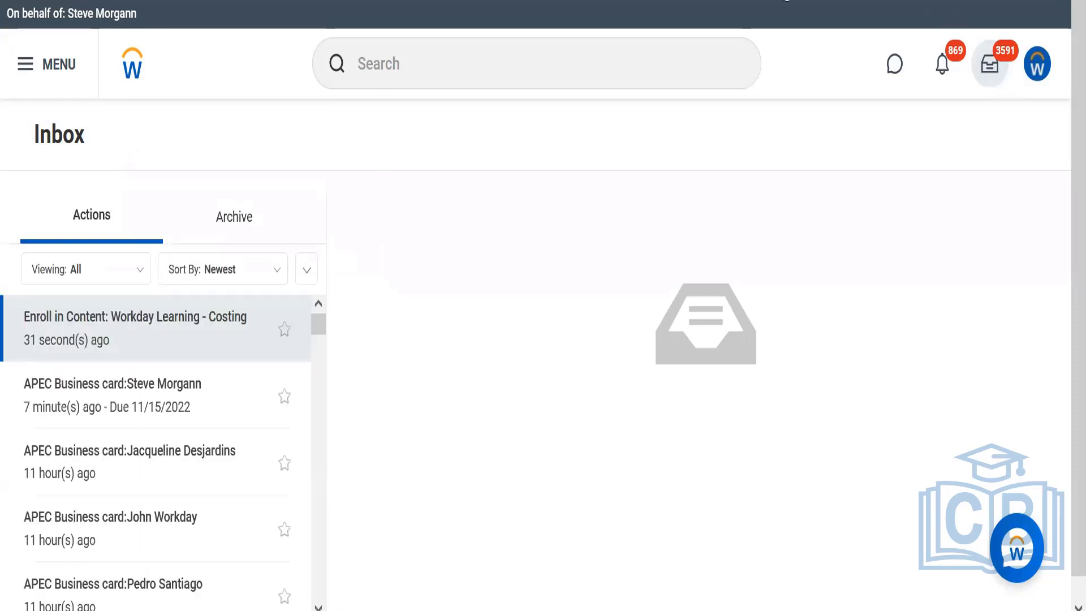
left_click(402, 576)
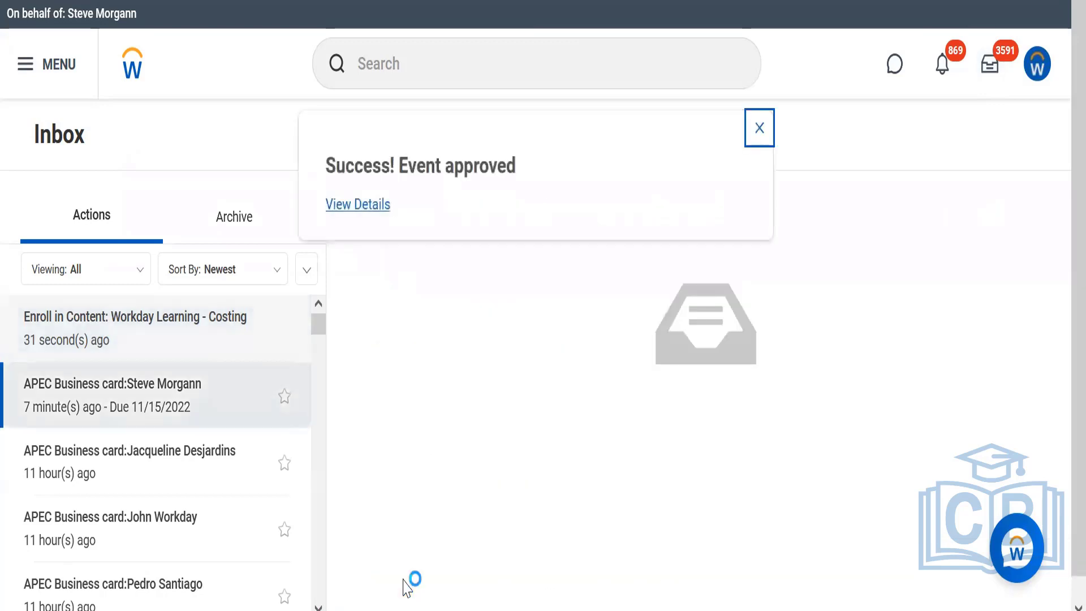
Start a proxy session as the Executive VP, Sales & Marketing from the recent searches and check that worker's notifications and inbox.
left_click(434, 59)
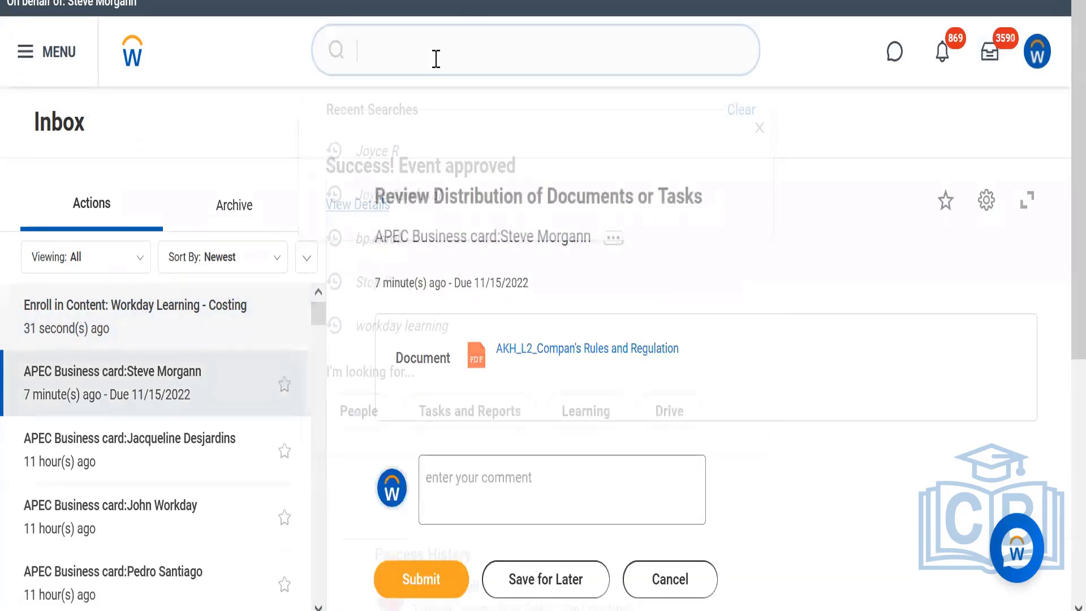
left_click(373, 150)
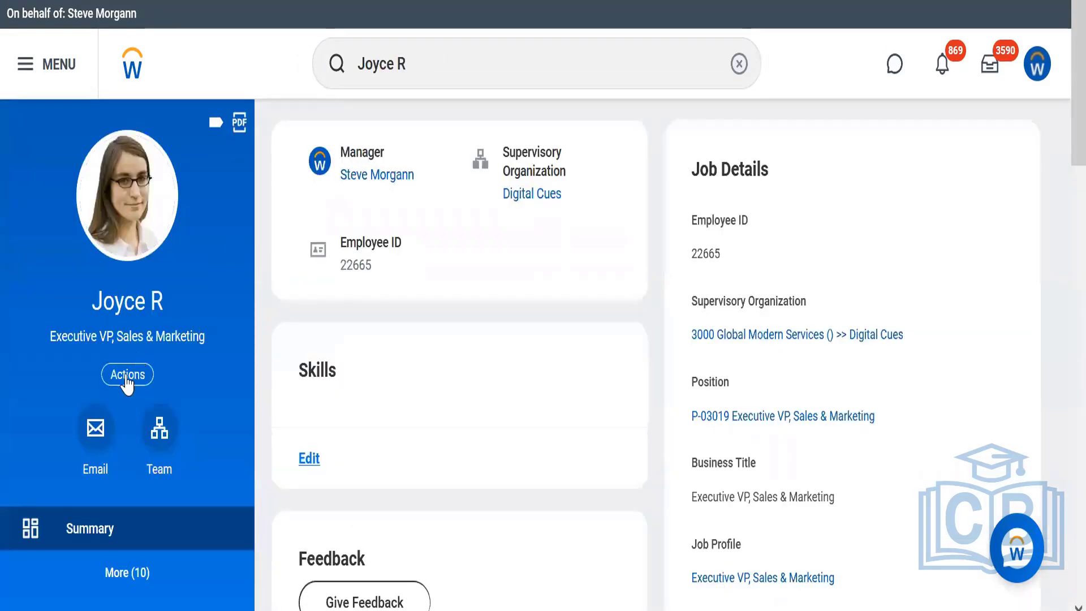
left_click(135, 382)
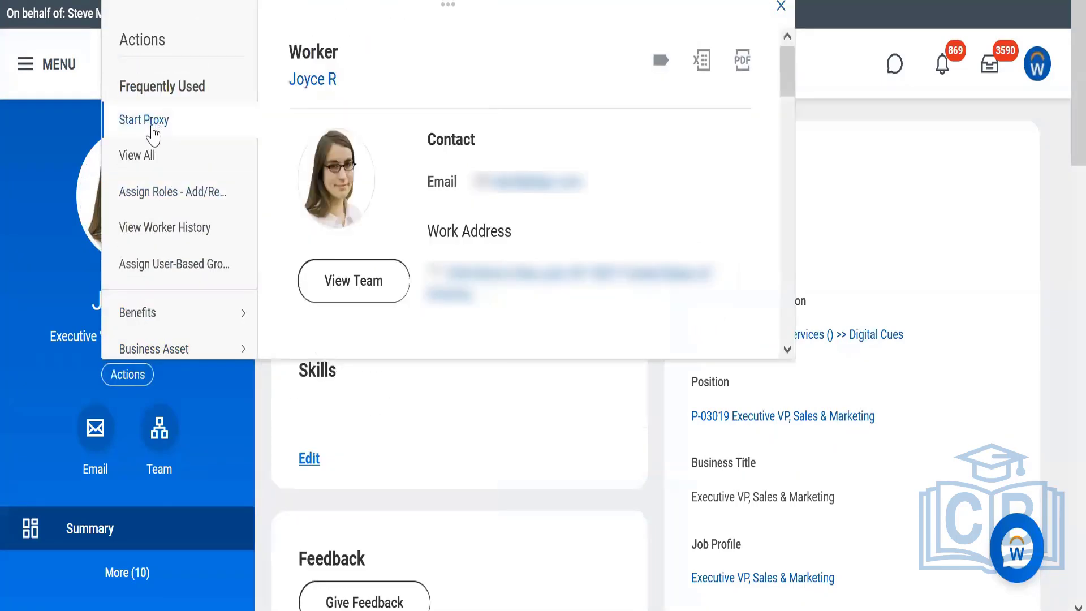
left_click(148, 121)
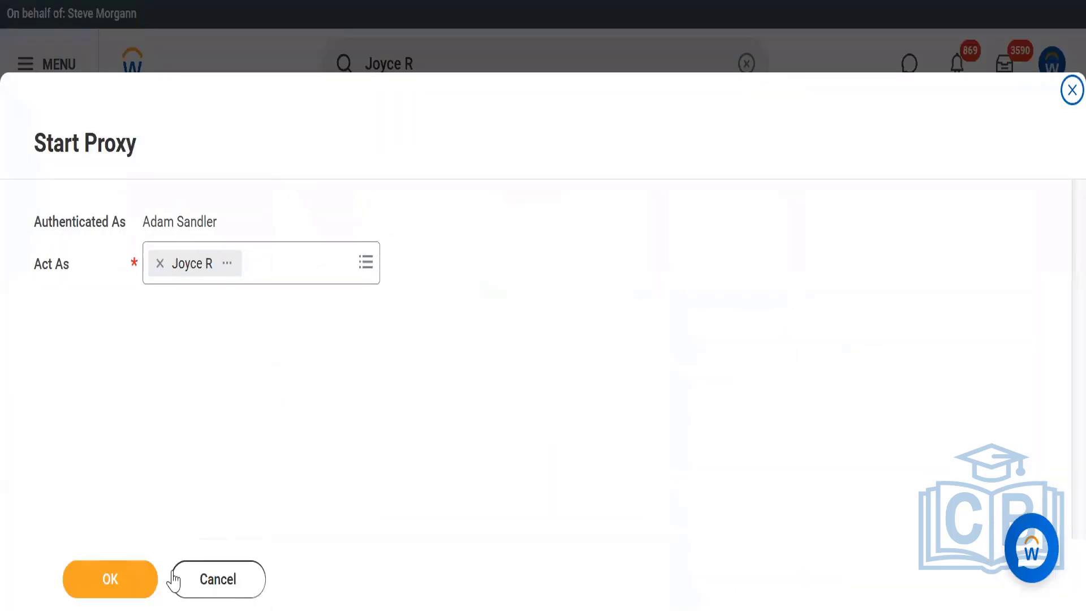
left_click(128, 584)
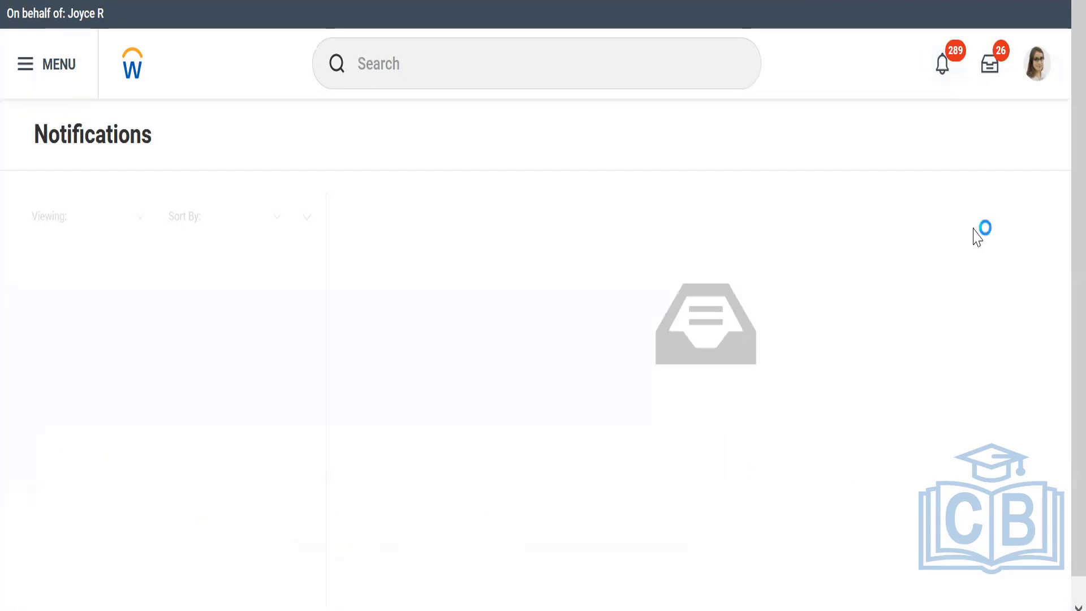
left_click(991, 72)
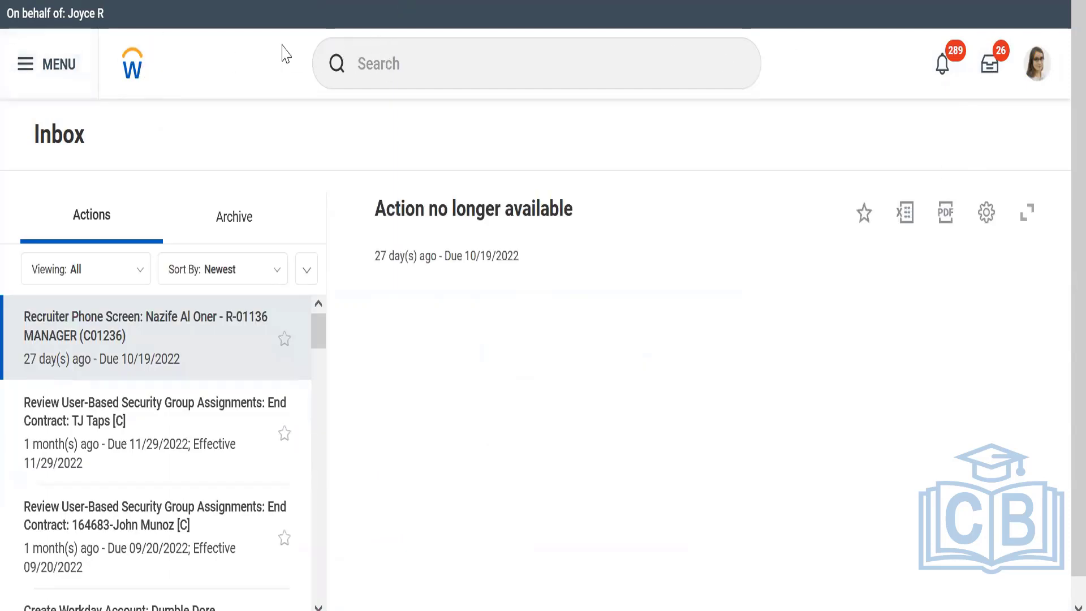
Search for "workday learning" and limit the search results to the Learning category.
left_click(389, 69)
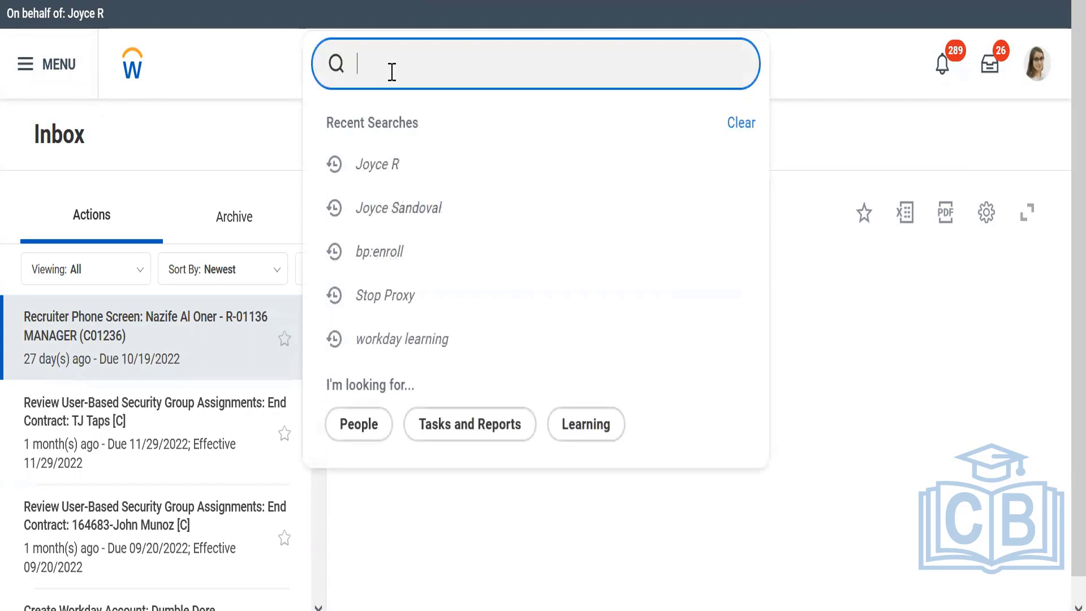
type("workday le")
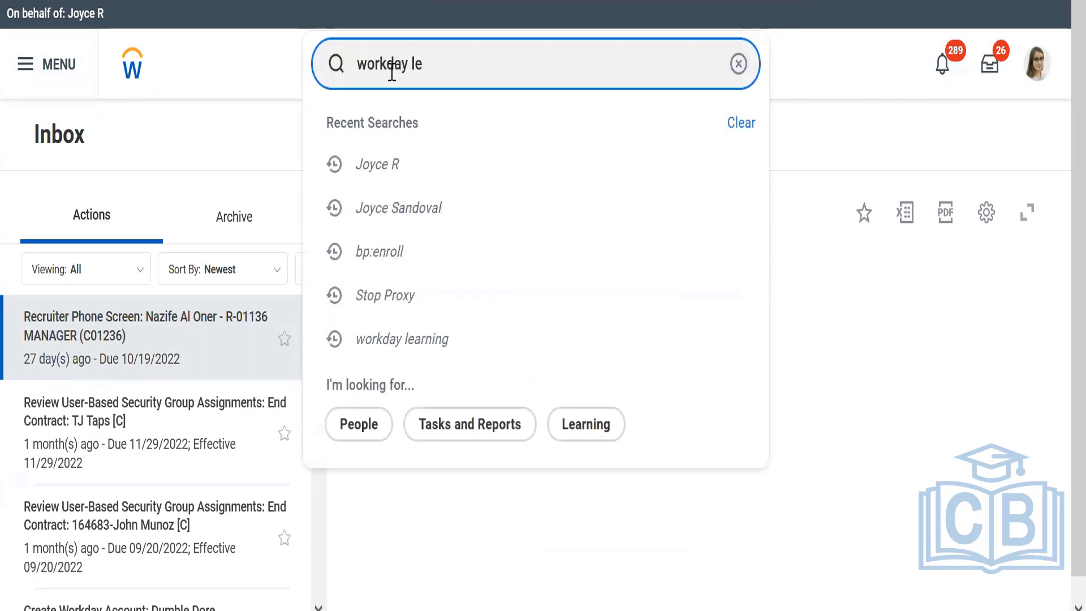
type("arning")
key("Return")
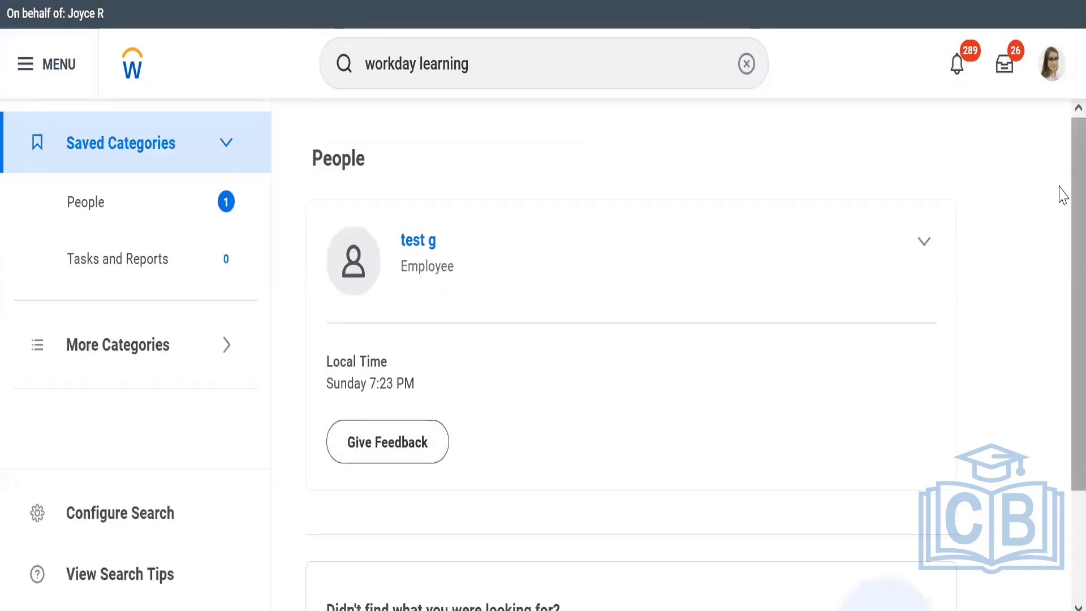
scroll(1059, 195, "down", 3)
scroll(1042, 186, "up", 3)
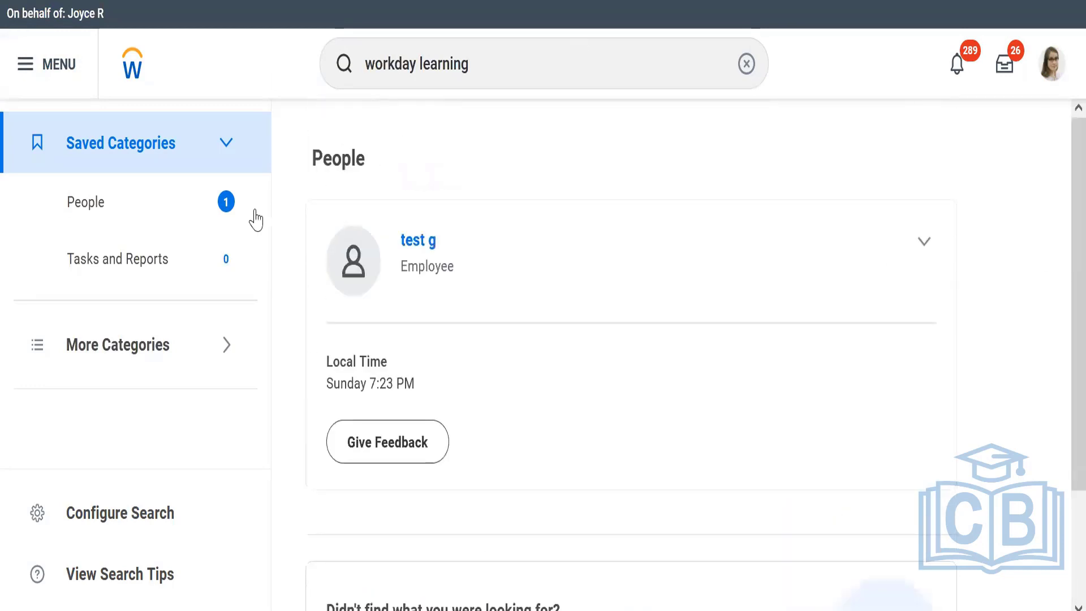
left_click(227, 345)
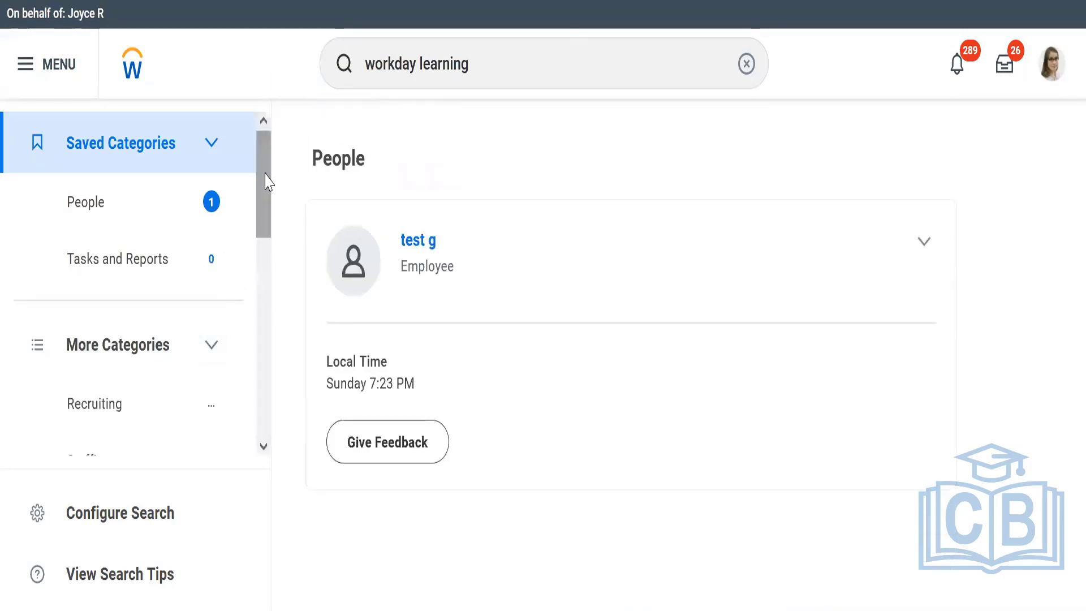
left_click_drag(267, 179, 269, 401)
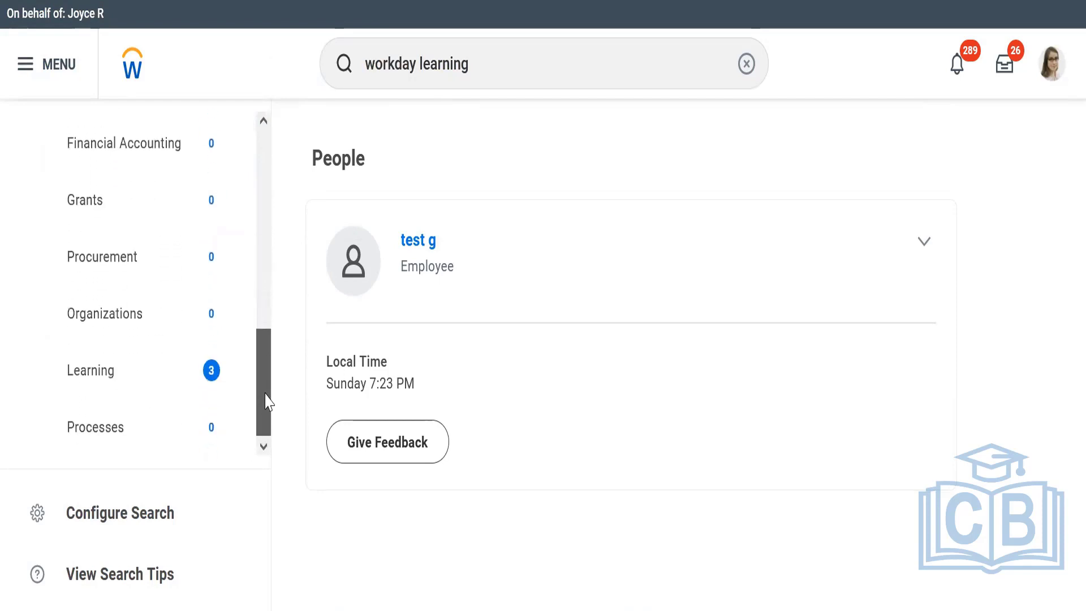
left_click(116, 388)
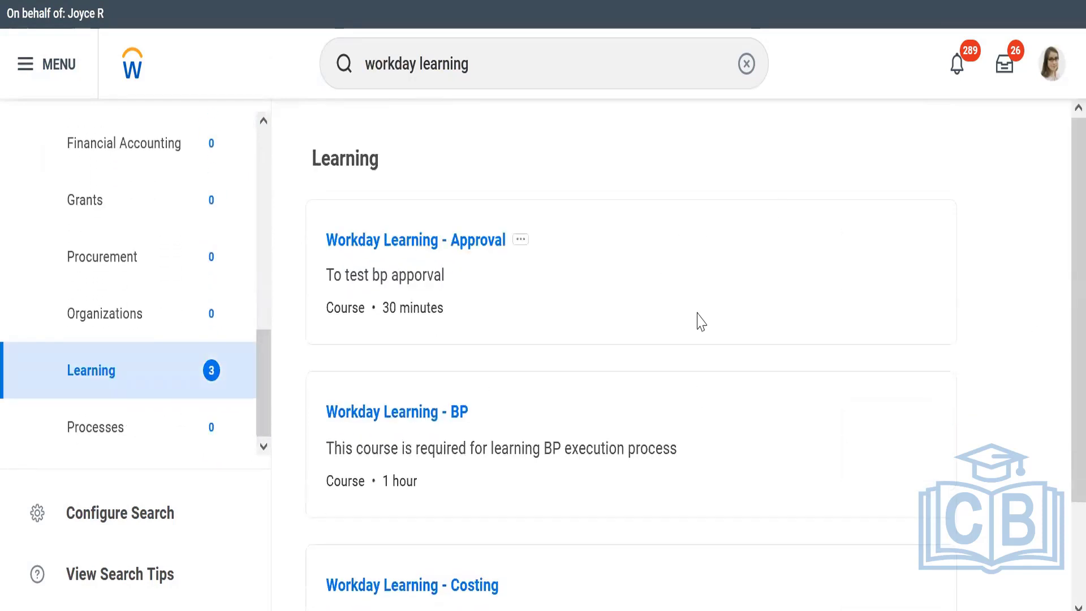
Open the Workday Learning - Costing course from the results and start it.
scroll(1059, 266, "down", 2)
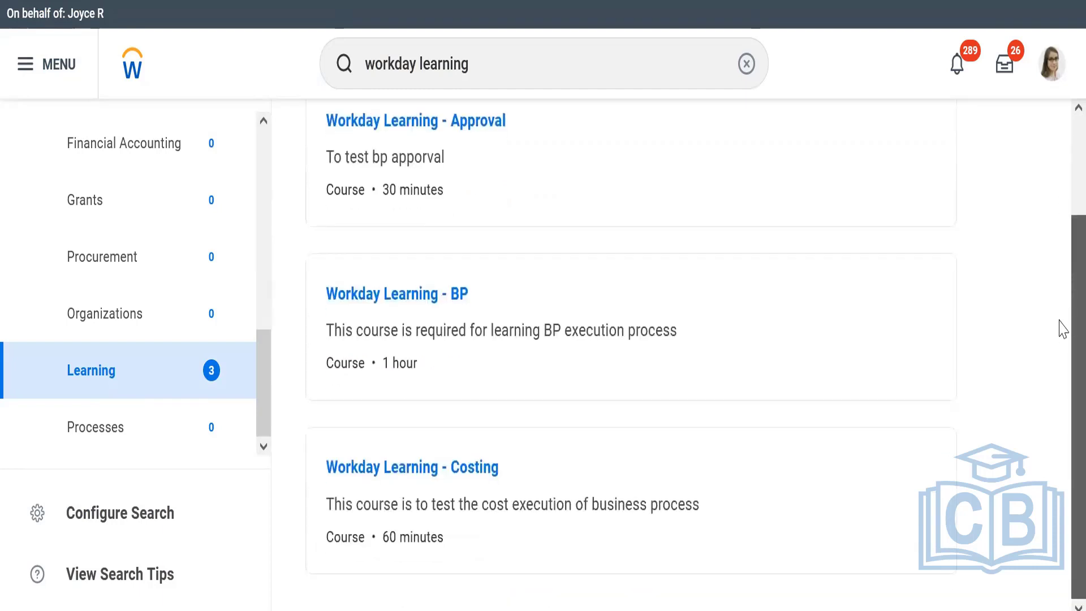
left_click(412, 473)
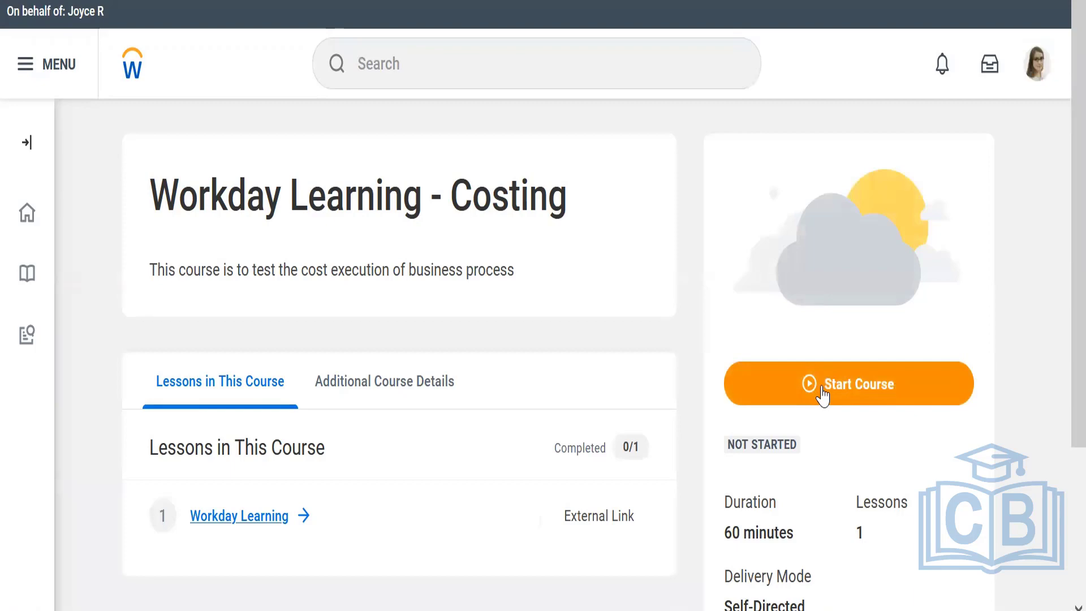
left_click(821, 390)
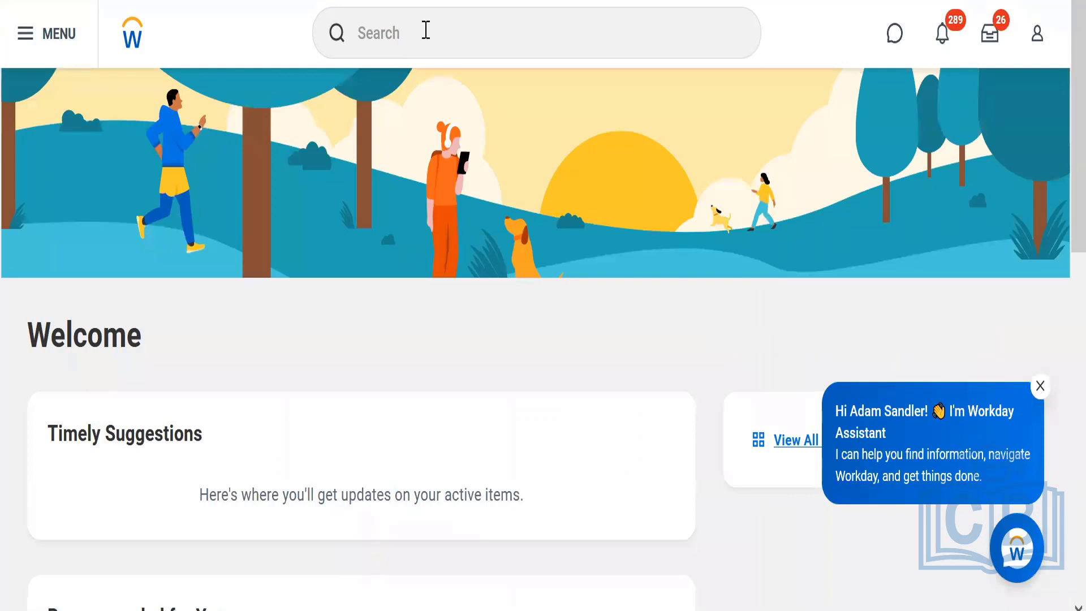
Switch to the Notepad notes and write "Compensation Grade - pay range - for the position you are hiring" under the Compensation heading.
left_click(426, 31)
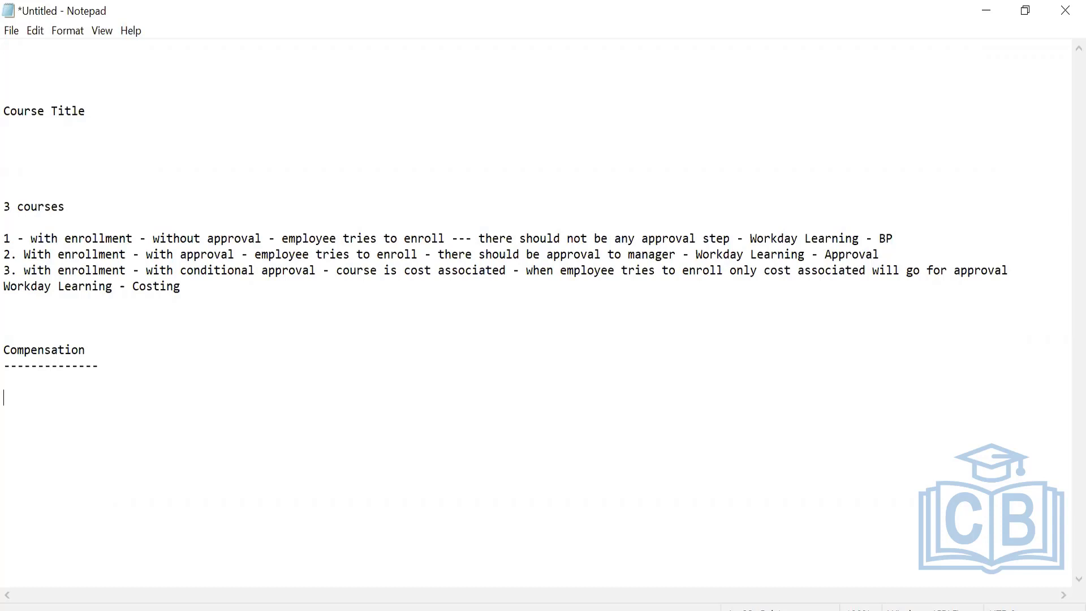
type("Compensation Grade -")
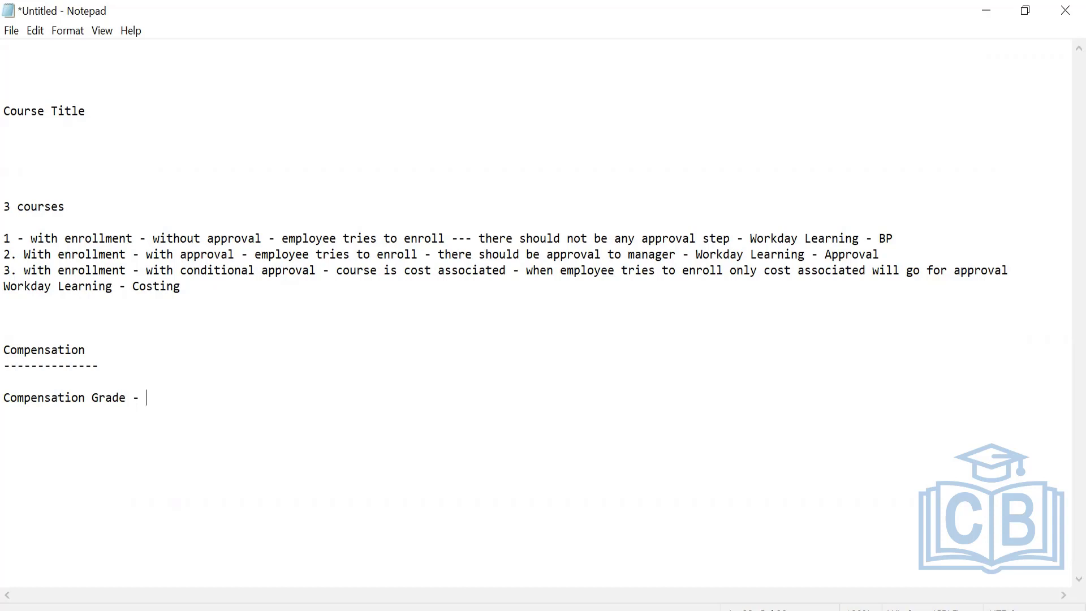
type("pay range - for the position ")
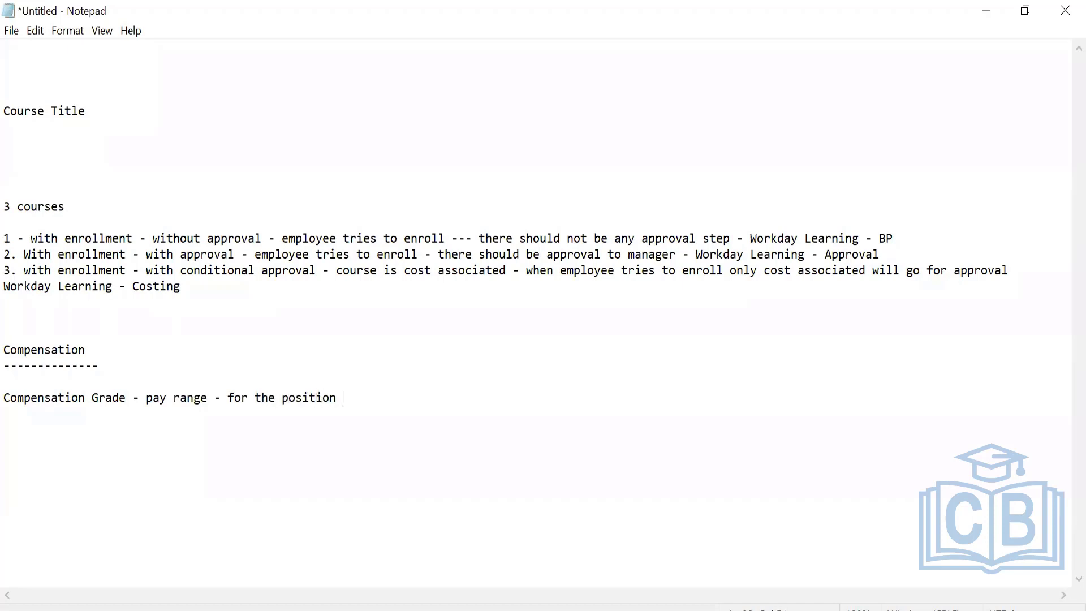
type("you are hiring")
key("BackSpace")
type("ng")
Begin a second compensation line with "Compensation Grade Profile -" directly below the Compensation Grade line.
key("Return")
type("Co")
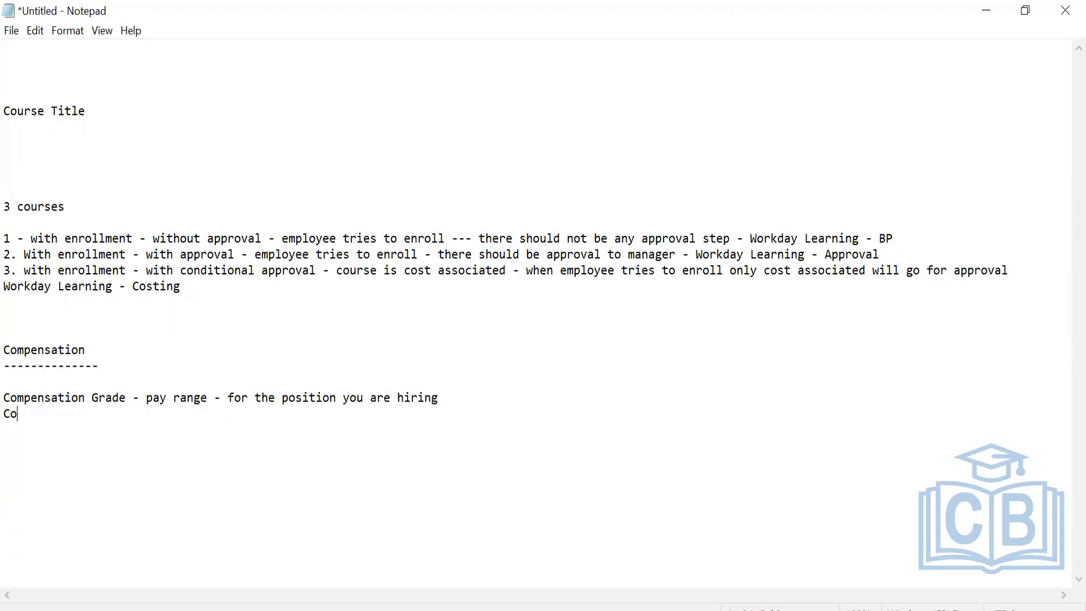
type("mpensation Grade")
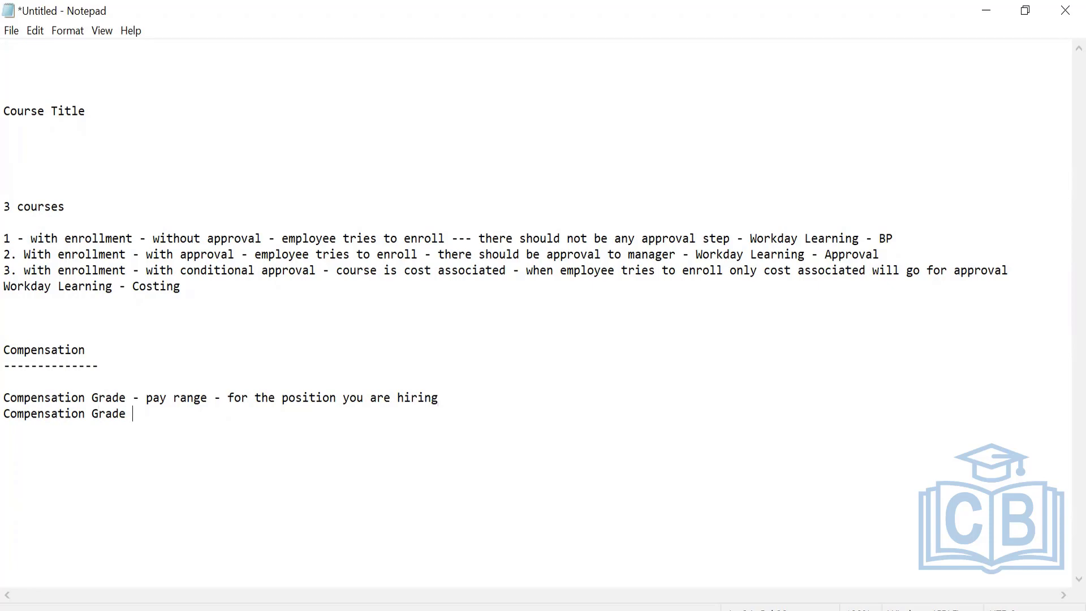
type(" Profile -")
left_click_drag(37, 398, 188, 428)
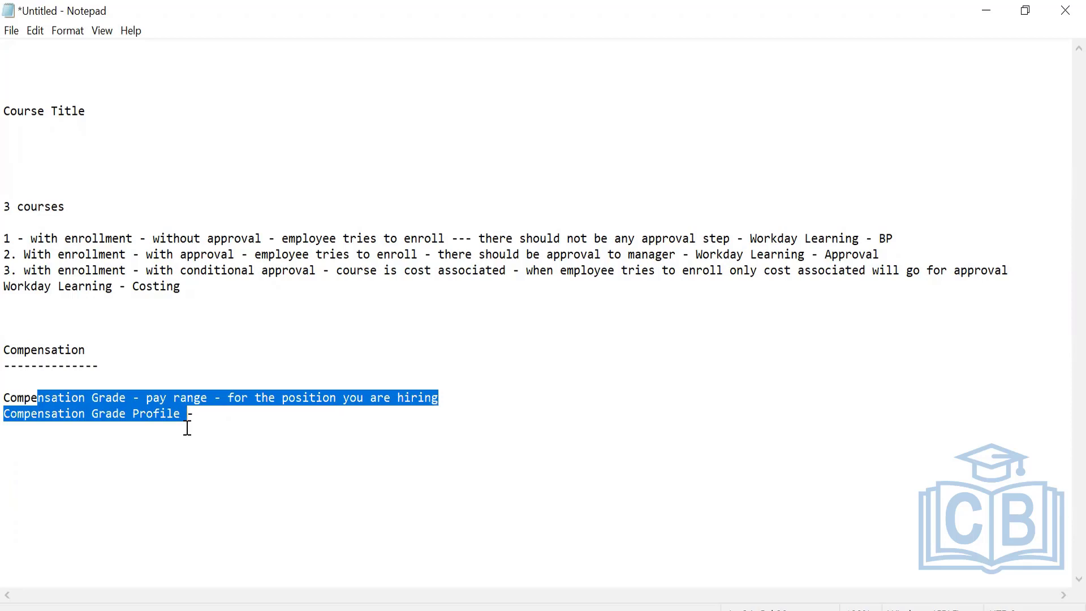
left_click(160, 396)
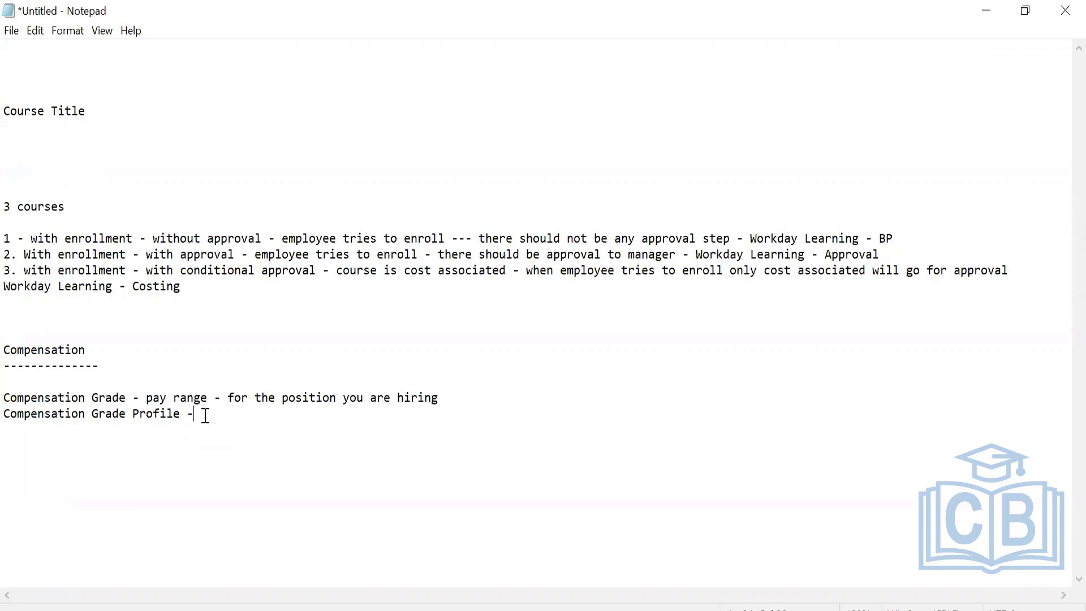
Complete the Compensation Grade Profile line with "pay range for multiple country level positions" and highlight both grade lines.
type("pay range for multipl")
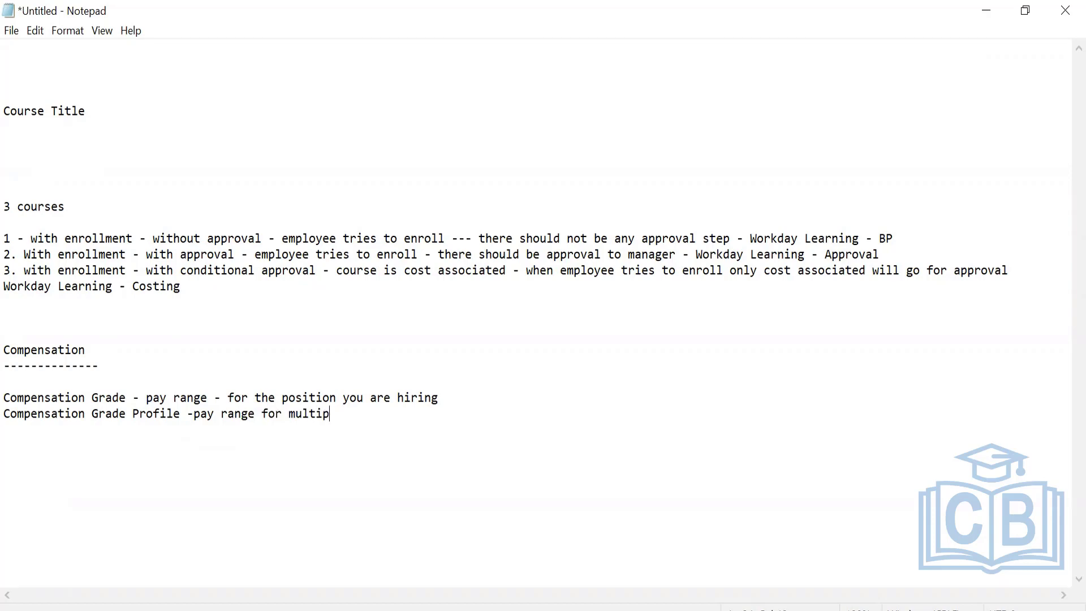
type("le countrt")
key("BackSpace")
type("y level ")
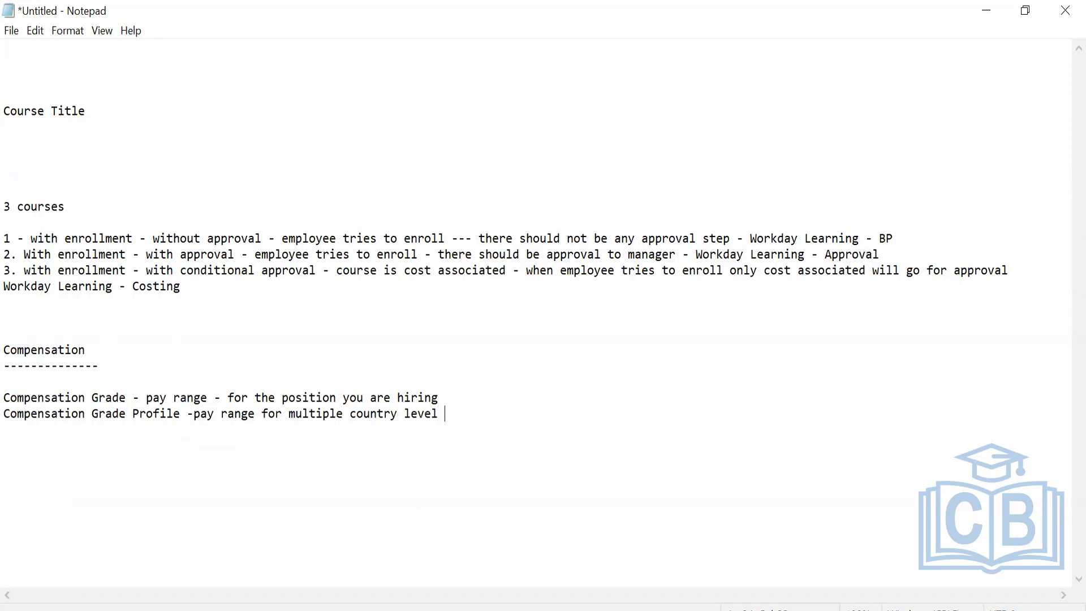
type("positions")
left_click_drag(5, 397, 553, 429)
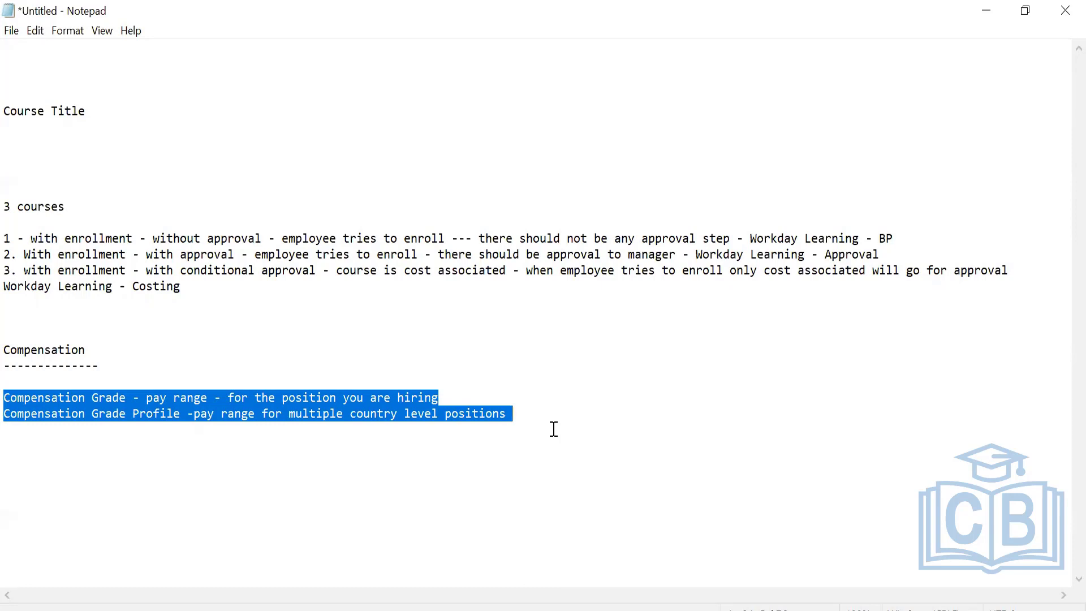
Leave a blank line after the grade definitions and begin a new line with "Compensation plan -".
left_click(511, 415)
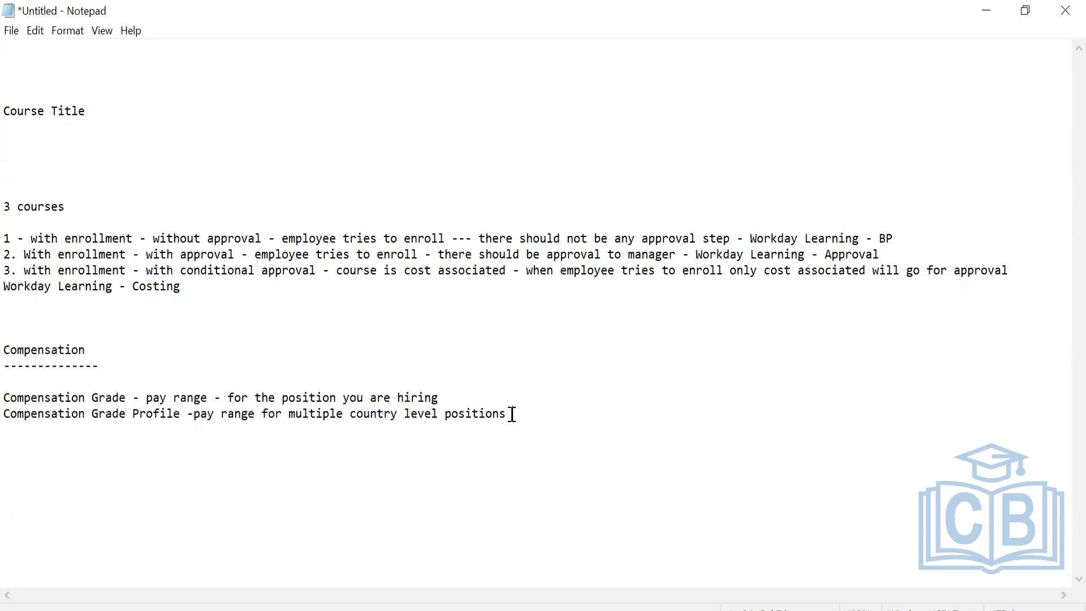
key("Return")
key("Return")
type("Compensation plan -")
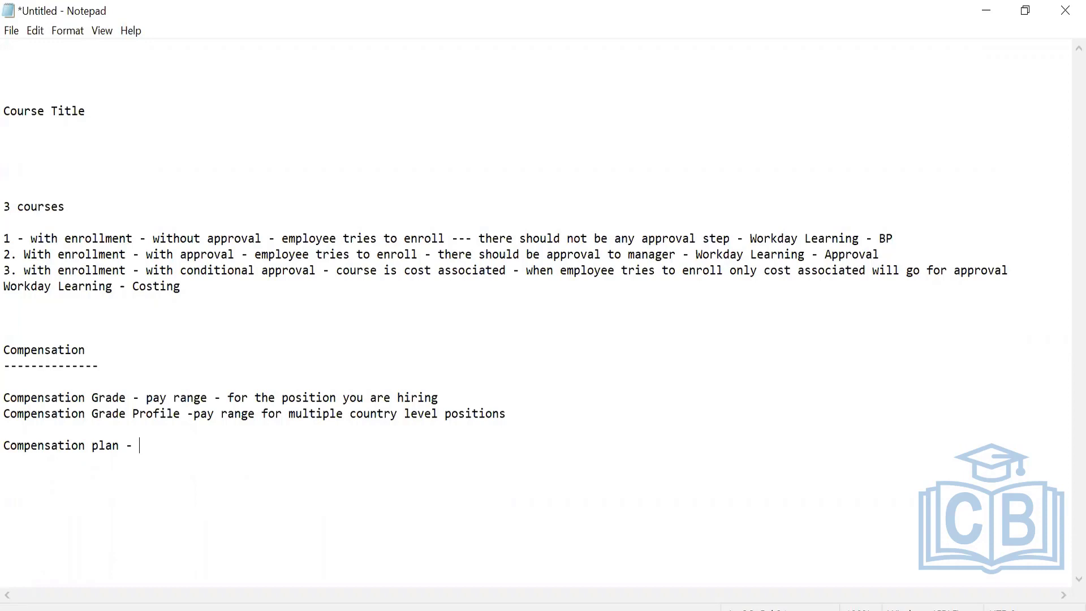
List "bonus plan, salary , hourly , merit , stock" on the Compensation plan line and highlight the list.
type("bonus plan, salary")
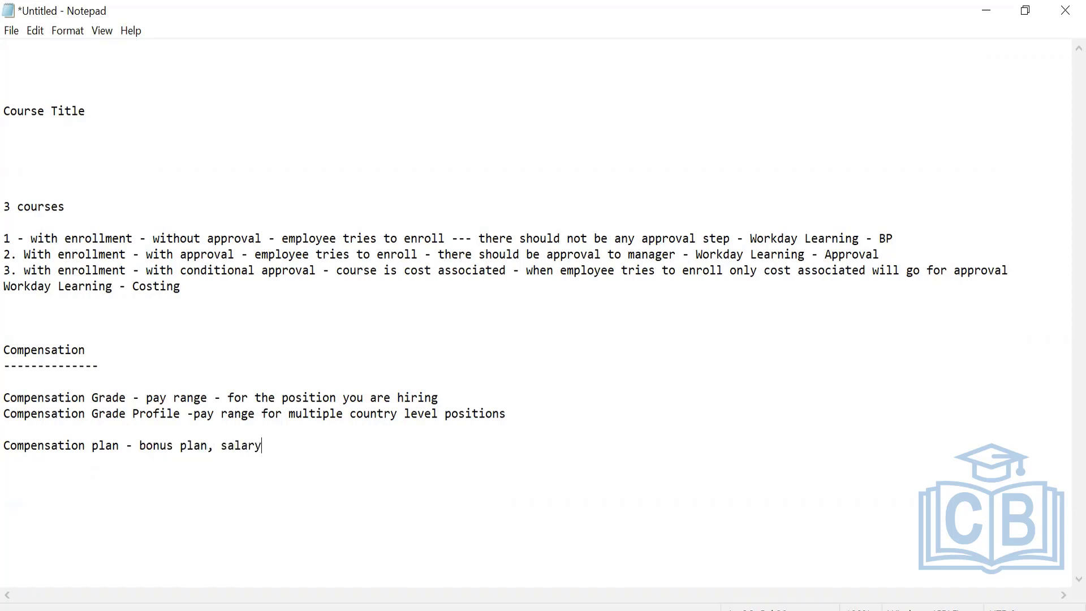
type(" , hur")
key("BackSpace")
key("BackSpace")
type("ourly , merit , stock")
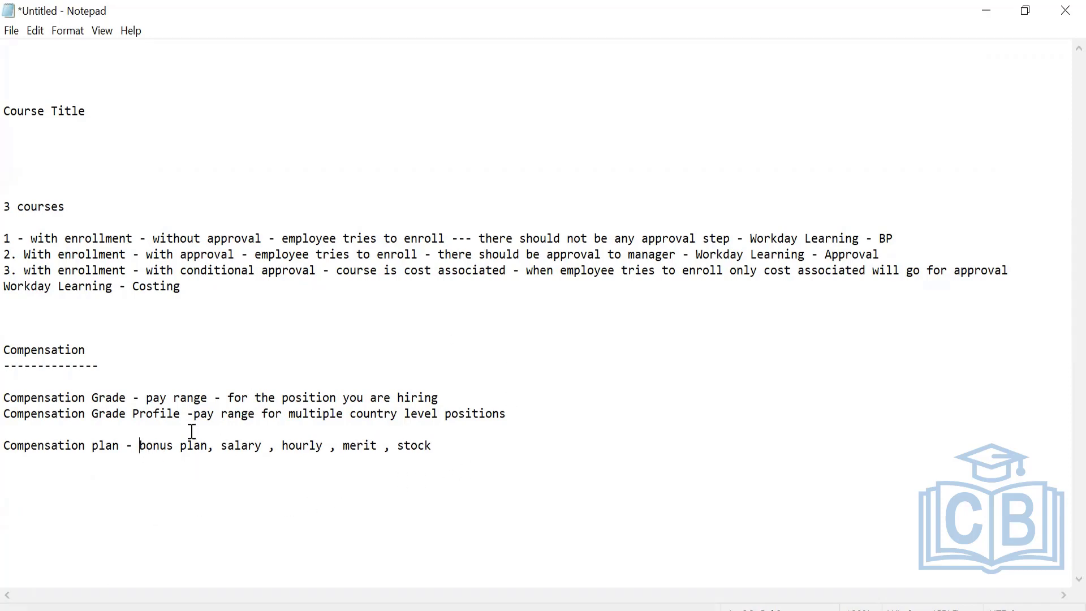
left_click_drag(139, 447, 434, 468)
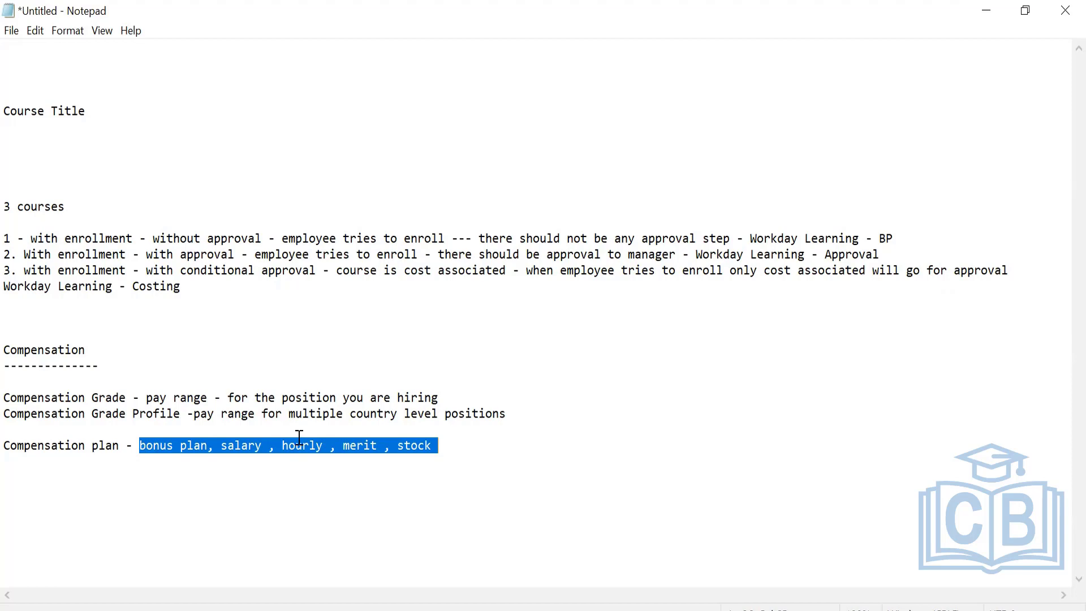
Begin a new line with "Compensation package -" below the plan line, and highlight the grade and plan notes it refers to.
left_click(456, 451)
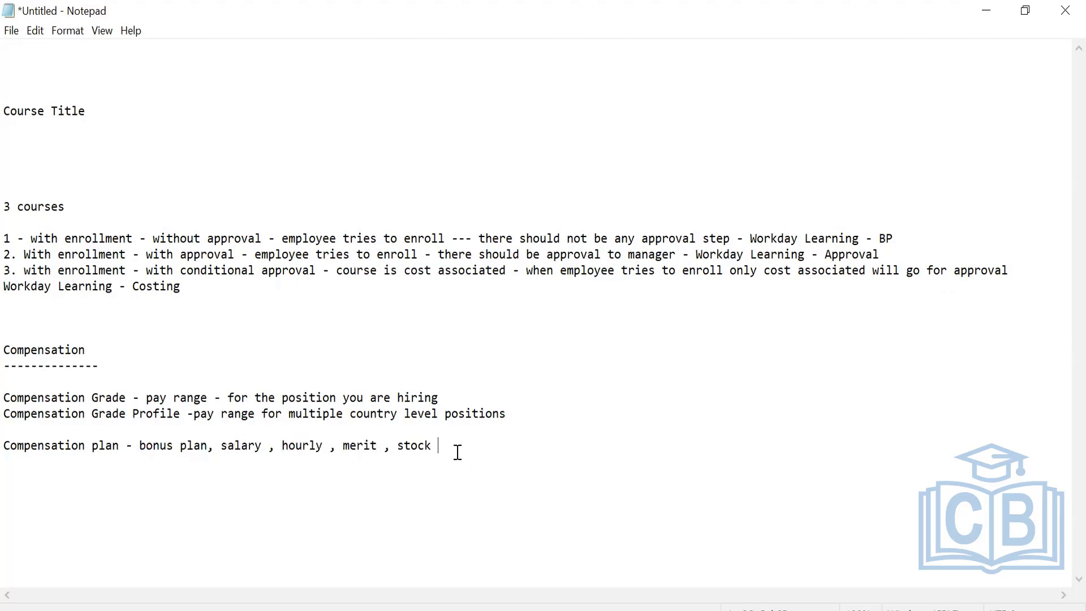
key("Return")
type("Compensation pacja")
key("BackSpace")
key("BackSpace")
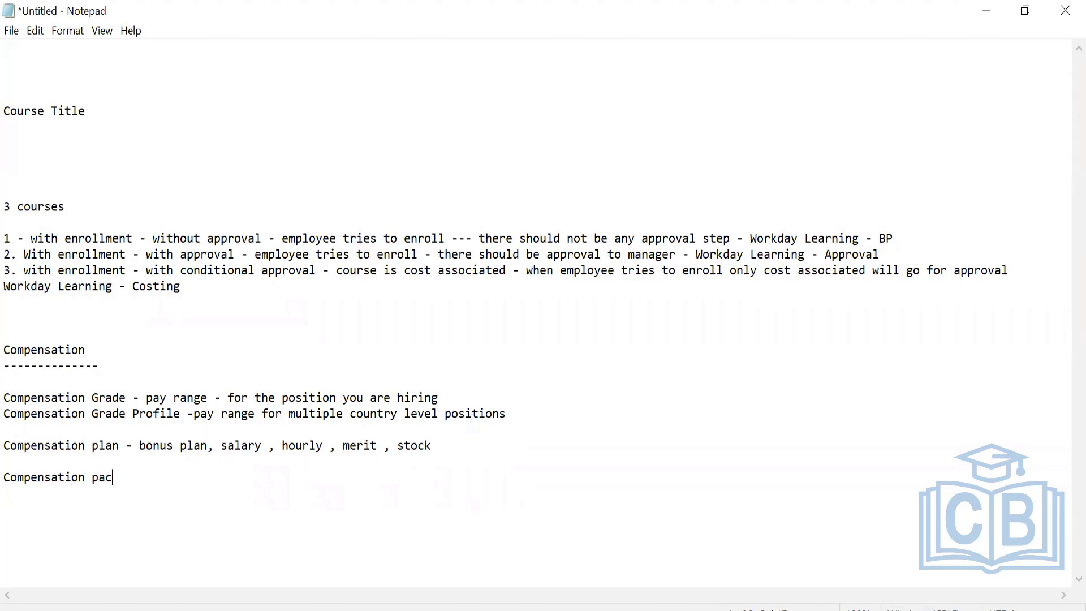
type("kage -")
left_click_drag(5, 397, 454, 450)
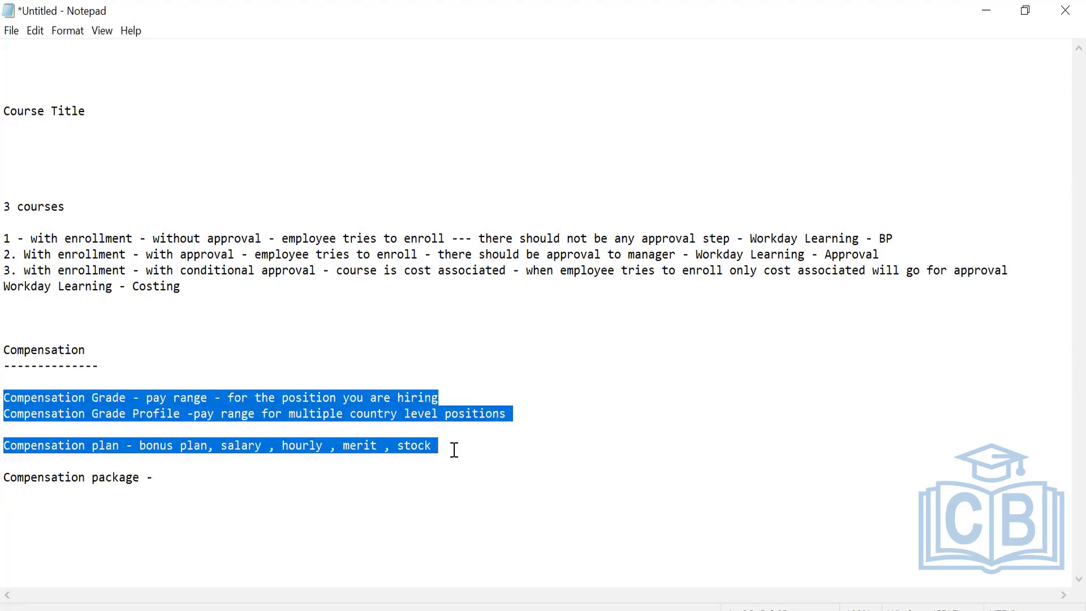
left_click(179, 475)
left_click_drag(166, 397, 261, 414)
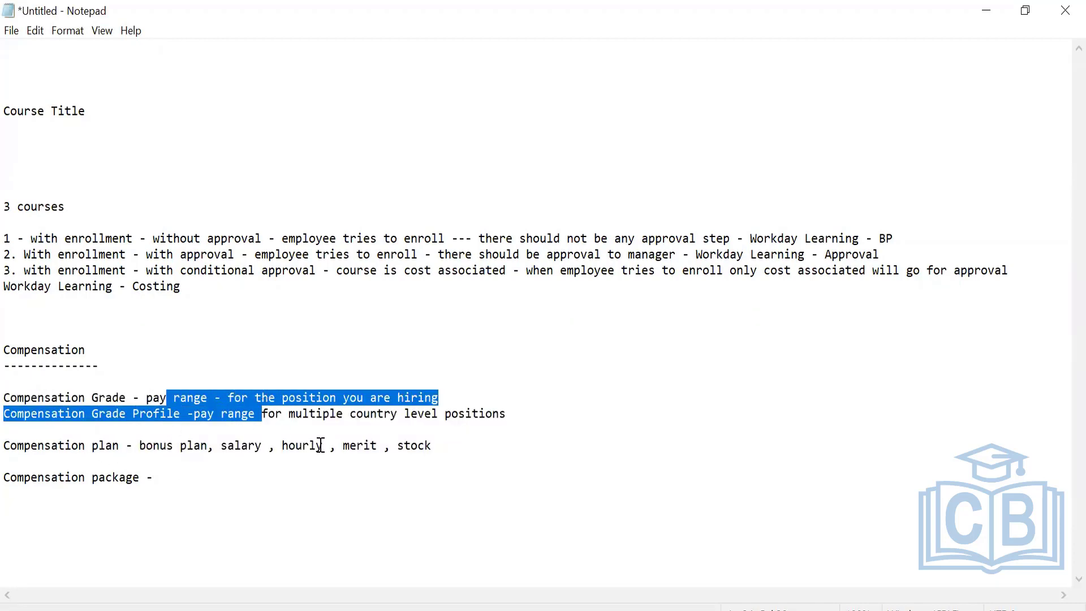
Define the Compensation package line as "groups grades and plans together to comp package".
left_click(174, 478)
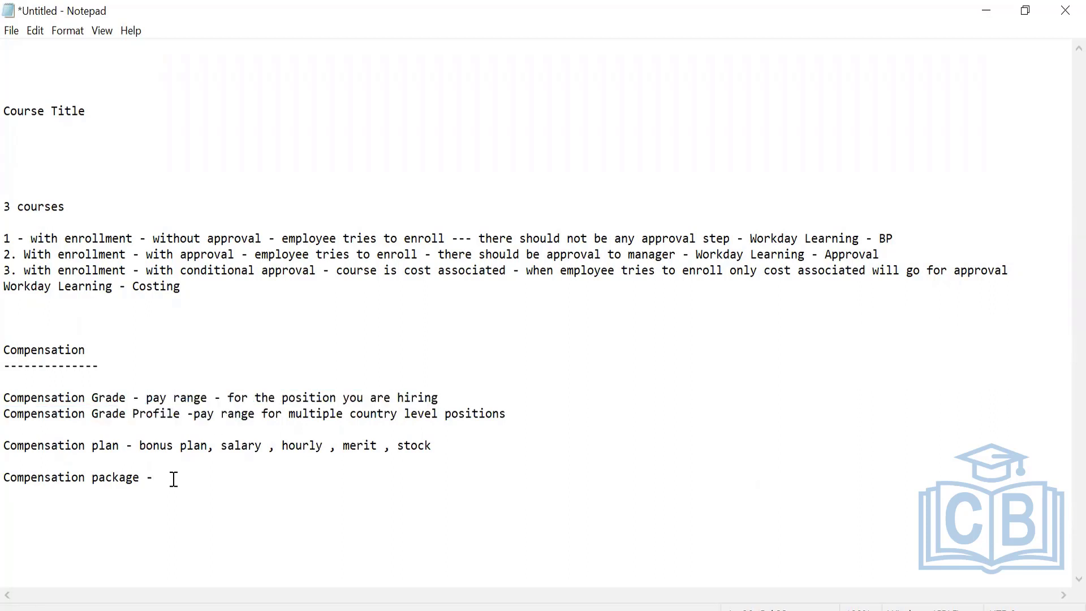
type("groups grades and planes")
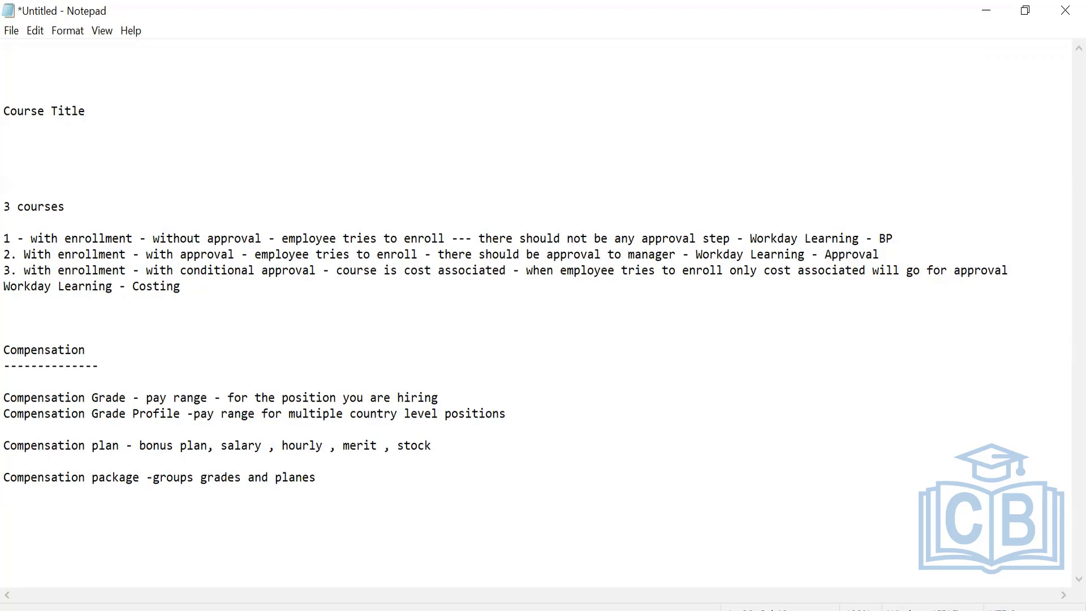
key("BackSpace")
key("BackSpace")
key("BackSpace")
type("s tohe")
key("BackSpace")
key("BackSpace")
type("gether to comp packag")
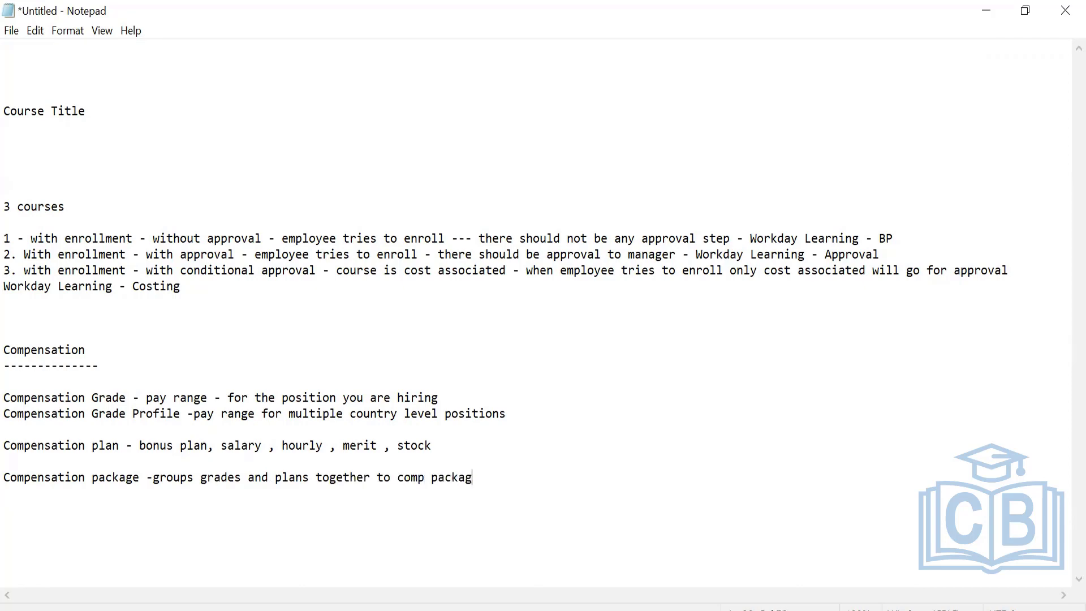
type("e")
Add an "Eligibility Rule -" line below the package definition and highlight the compensation notes above it.
key("Return")
type("Eligibility ")
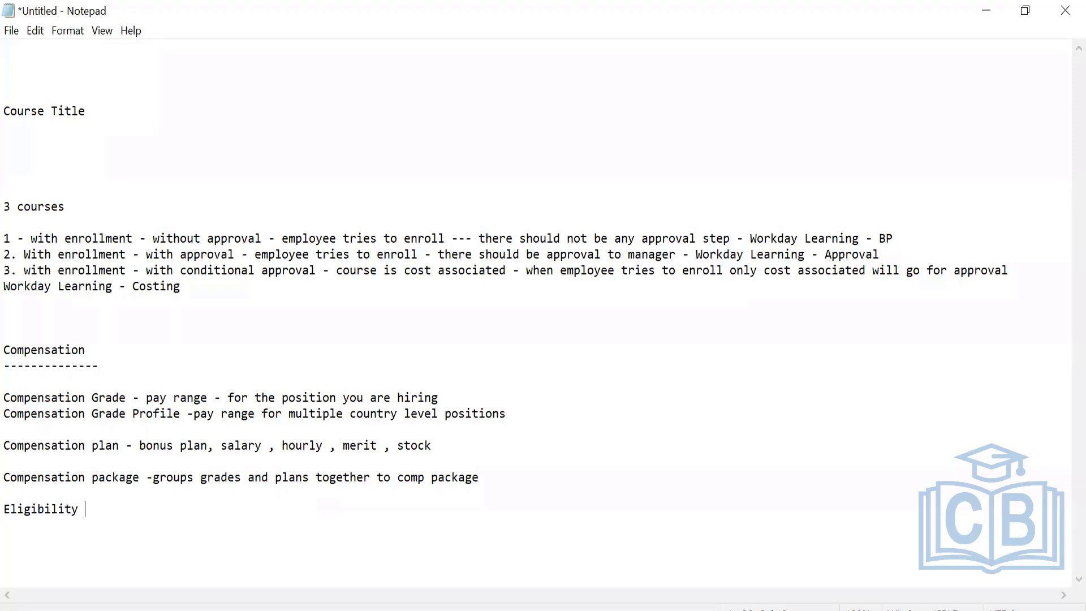
type("Rule -")
left_click_drag(36, 382, 326, 511)
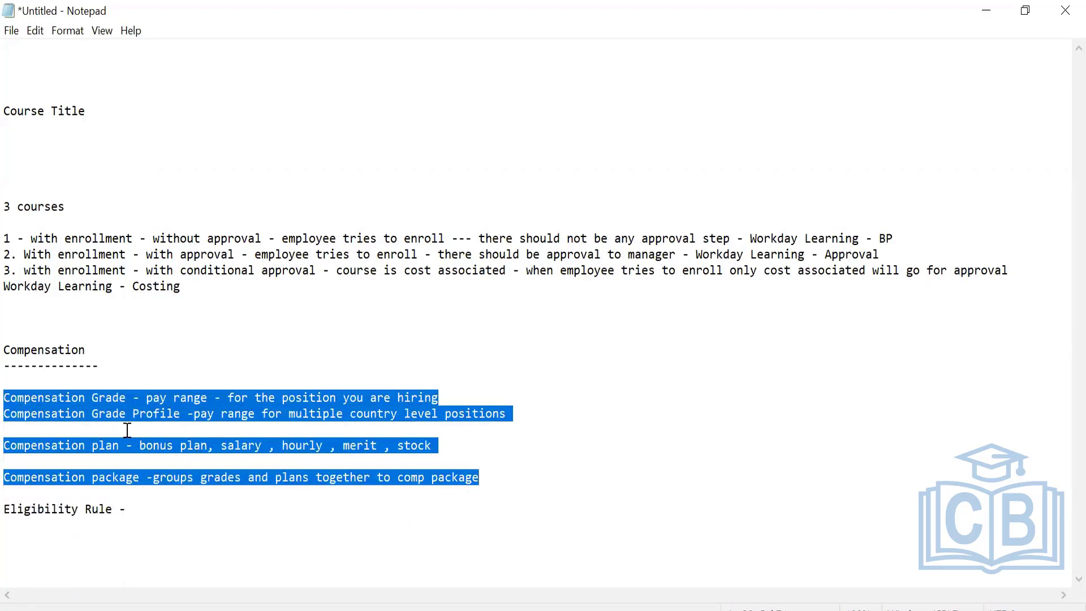
left_click_drag(106, 413, 357, 426)
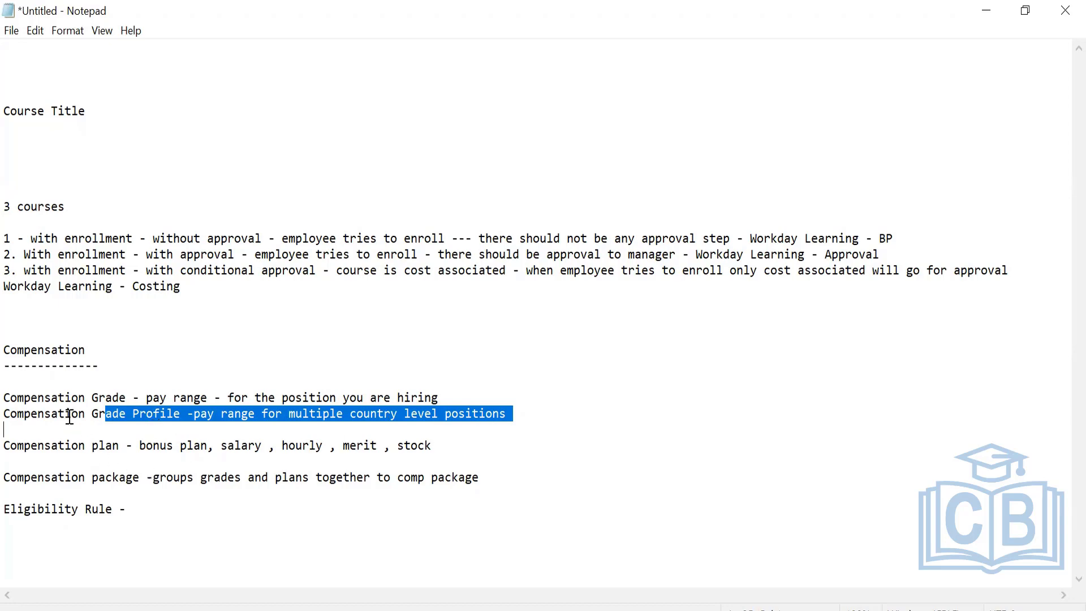
Highlight the Compensation Grade Profile note and the Compensation package note in turn, and clear the selection.
left_click_drag(71, 414, 218, 423)
left_click_drag(119, 480, 134, 499)
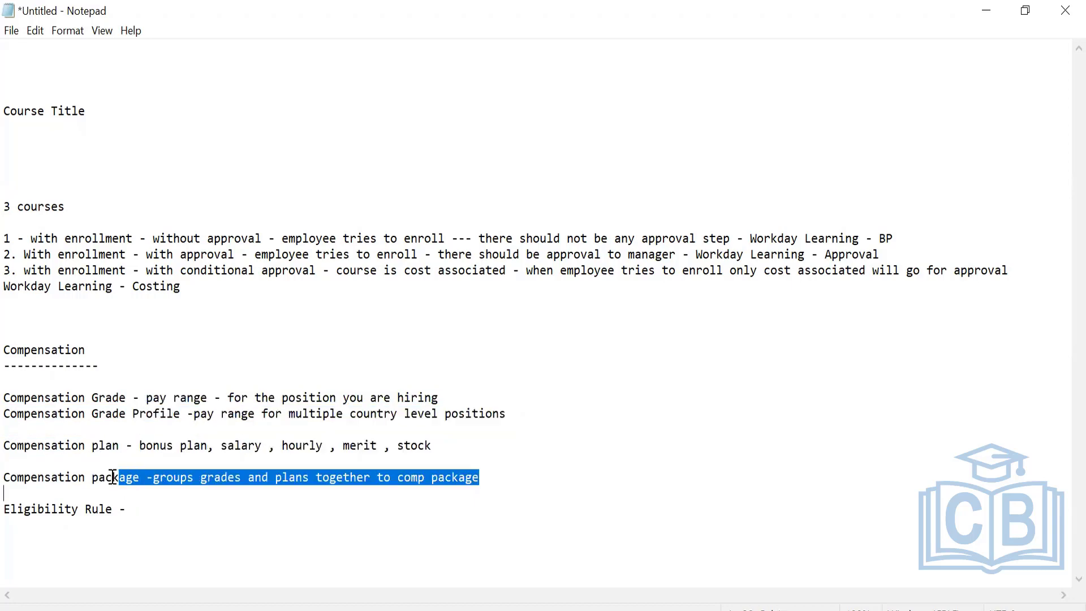
left_click(118, 487)
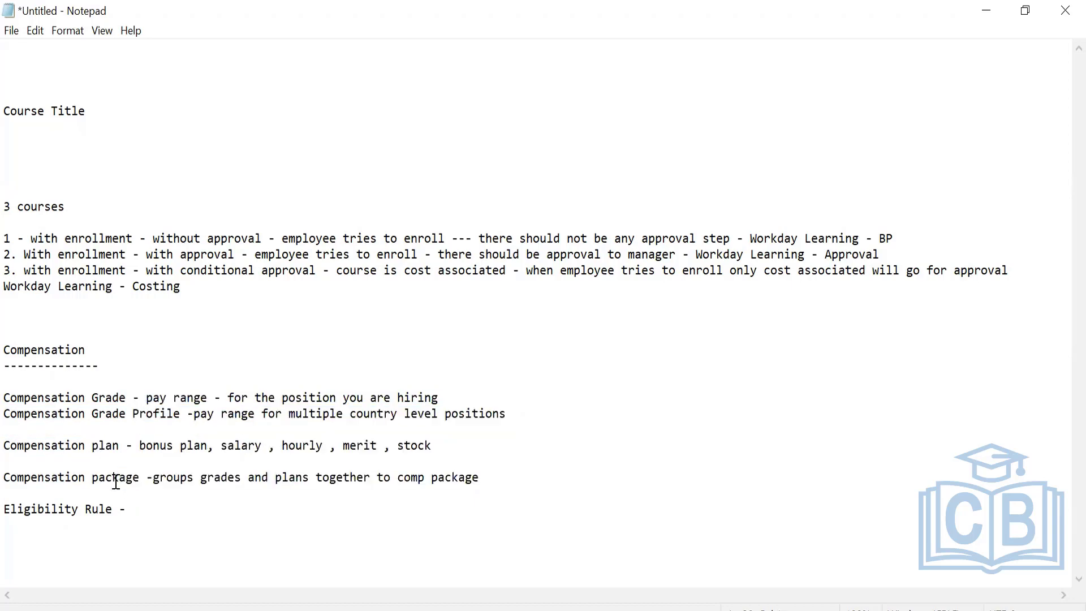
Define the Eligibility Rule line as "defines eligibility for the comp component", add blank lines below it, and briefly highlight all the compensation definitions.
left_click(149, 510)
type("defines eligibilit")
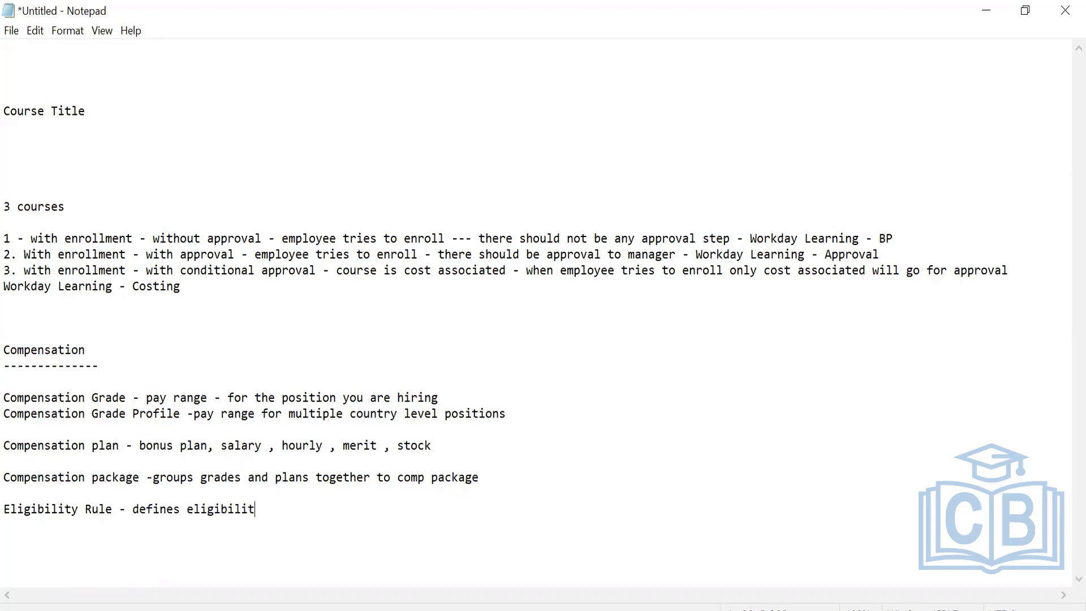
type("y for the comp co")
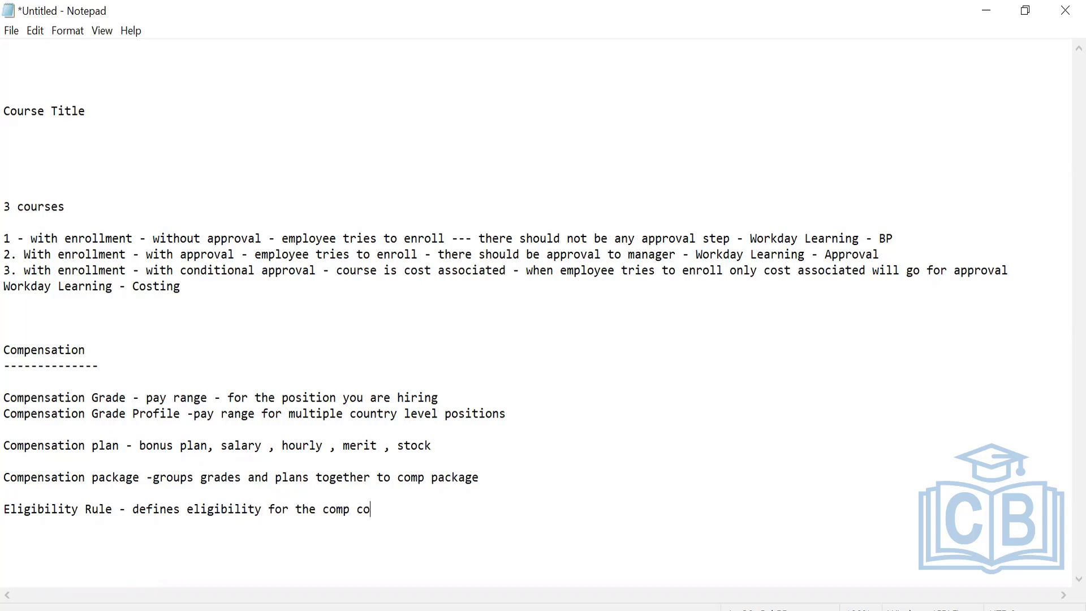
type("mponent")
key("Return")
key("Return")
left_click_drag(8, 395, 434, 509)
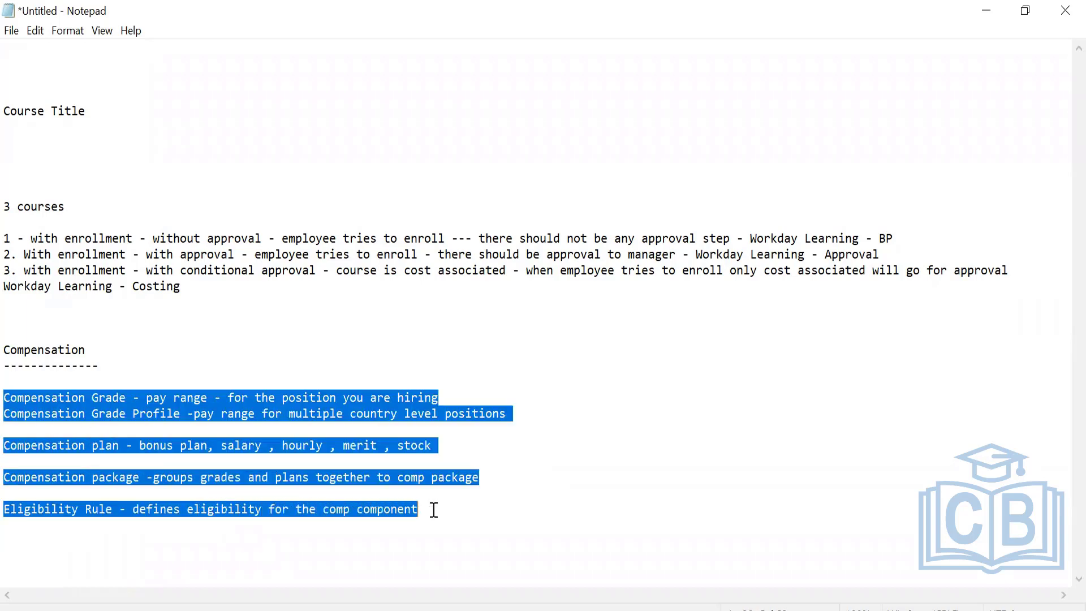
left_click(161, 519)
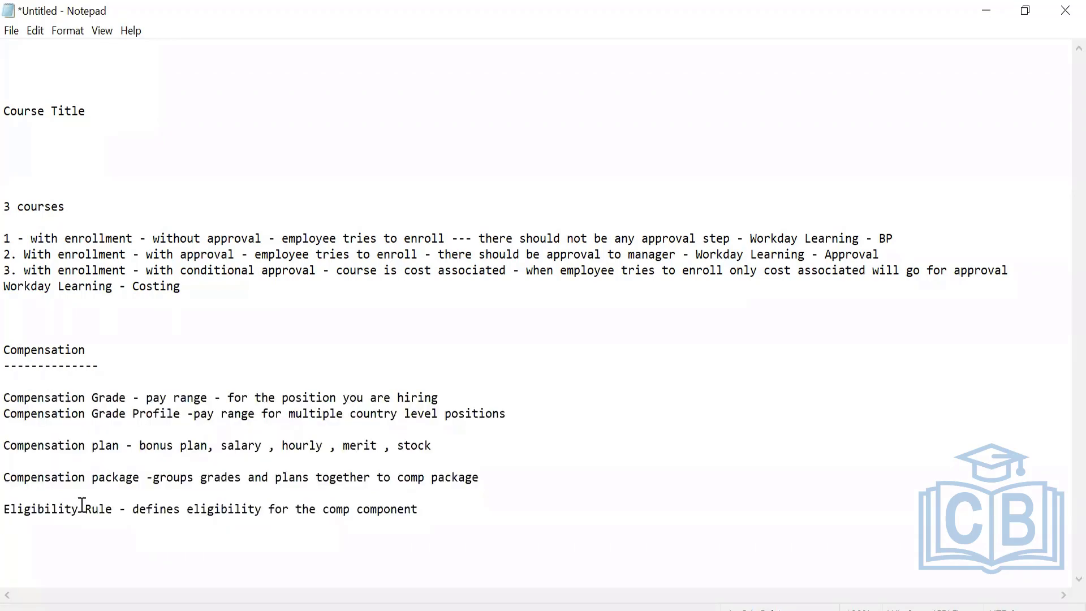